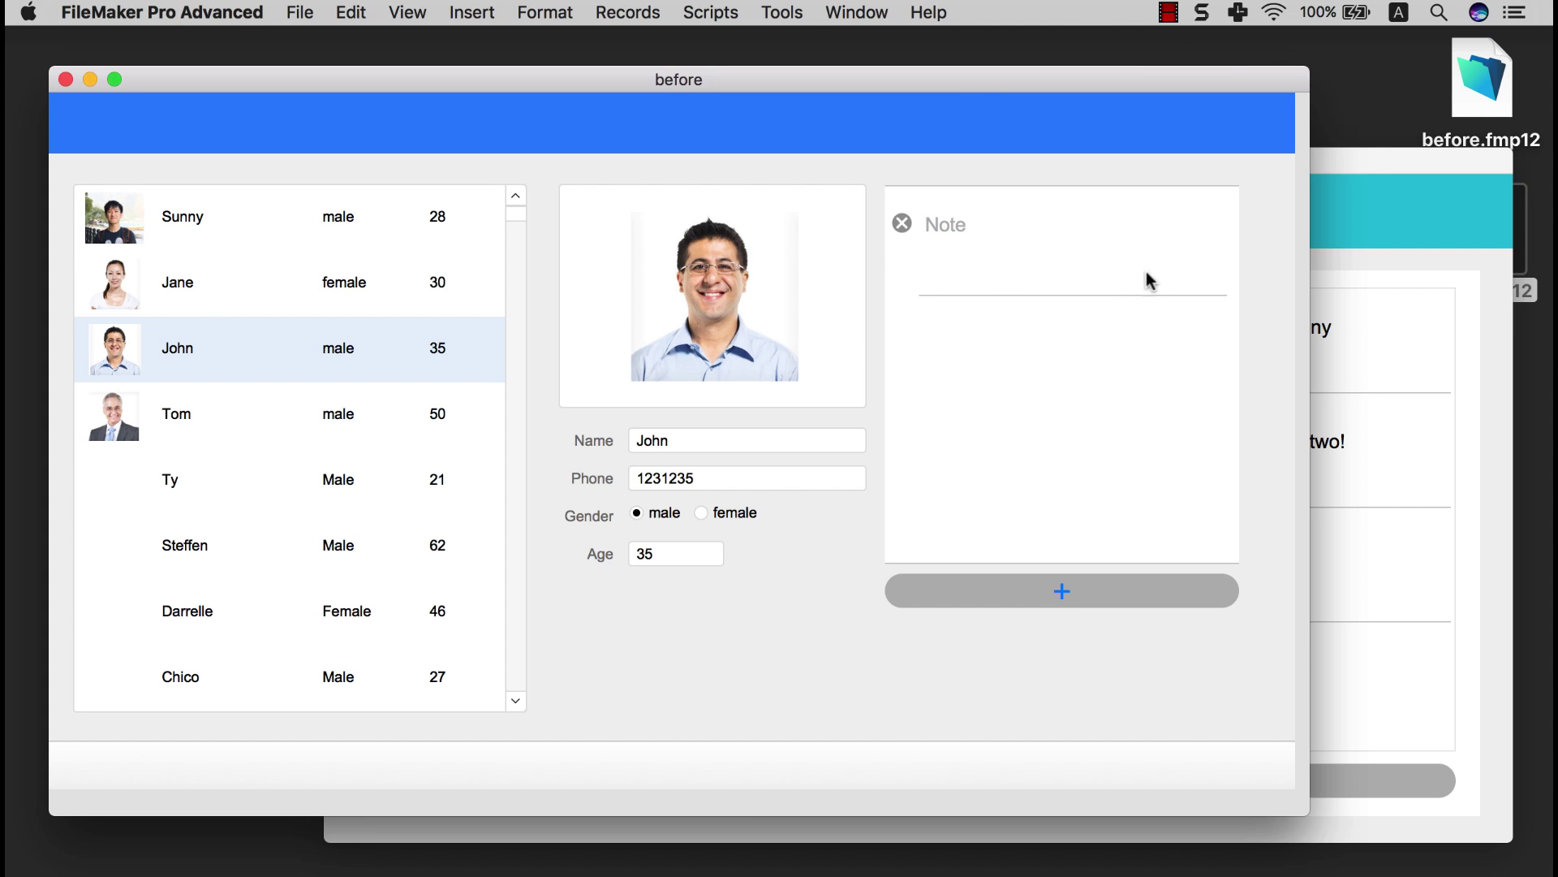
Step: Compare the before and after contact database windows by bringing each one to the front
{"action": "left_click", "coordinate": [1335, 161]}
{"action": "left_click_drag", "start_coordinate": [1334, 159], "coordinate": [1249, 115]}
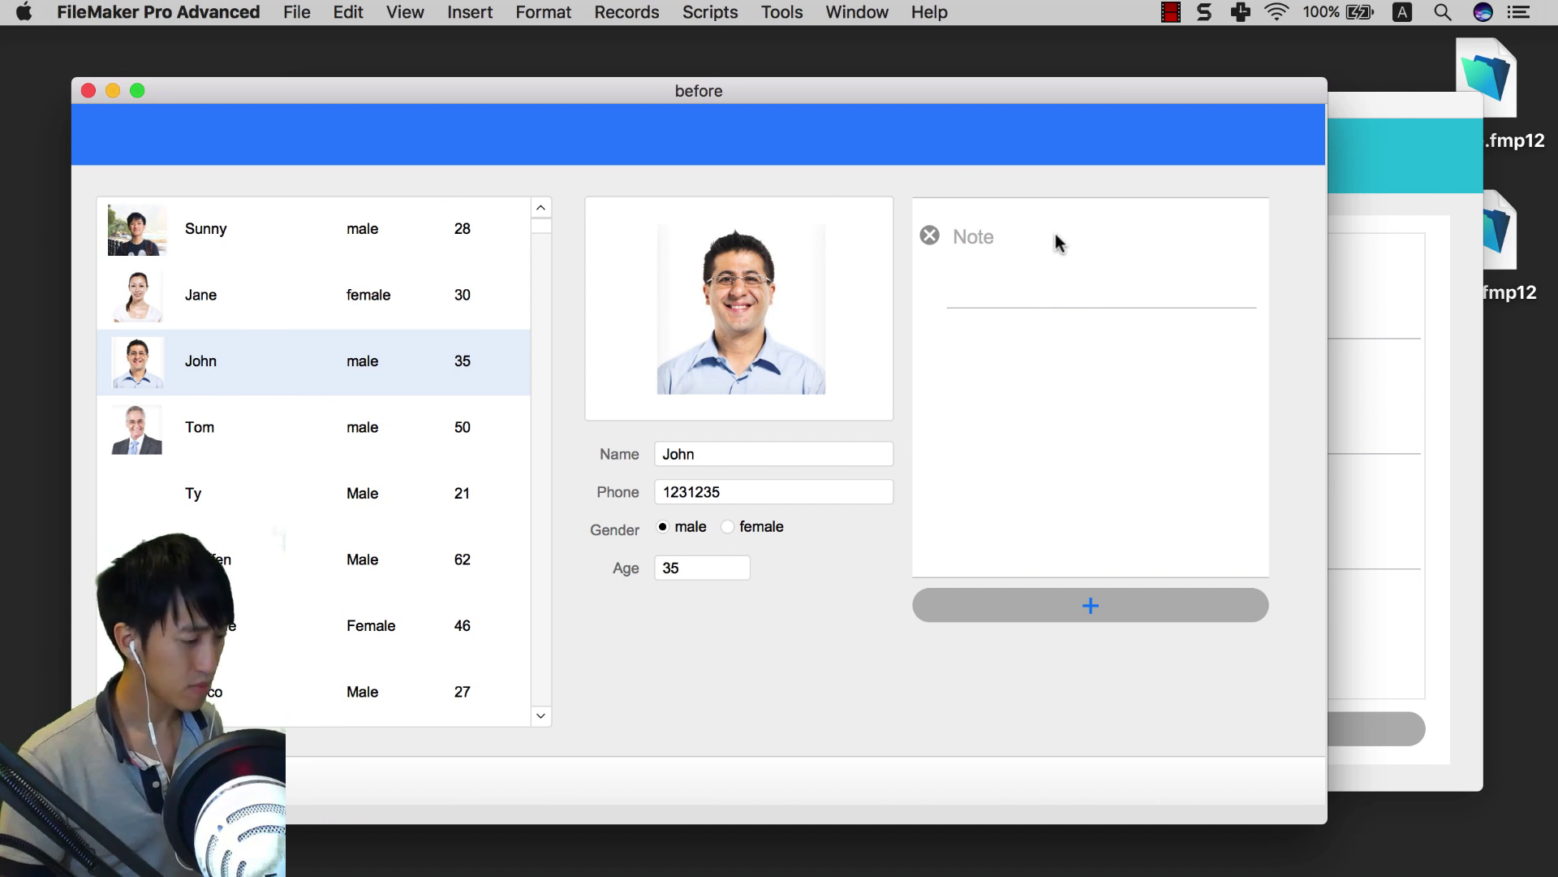
{"action": "left_click", "coordinate": [1390, 167]}
{"action": "left_click_drag", "start_coordinate": [1151, 107], "coordinate": [1194, 148]}
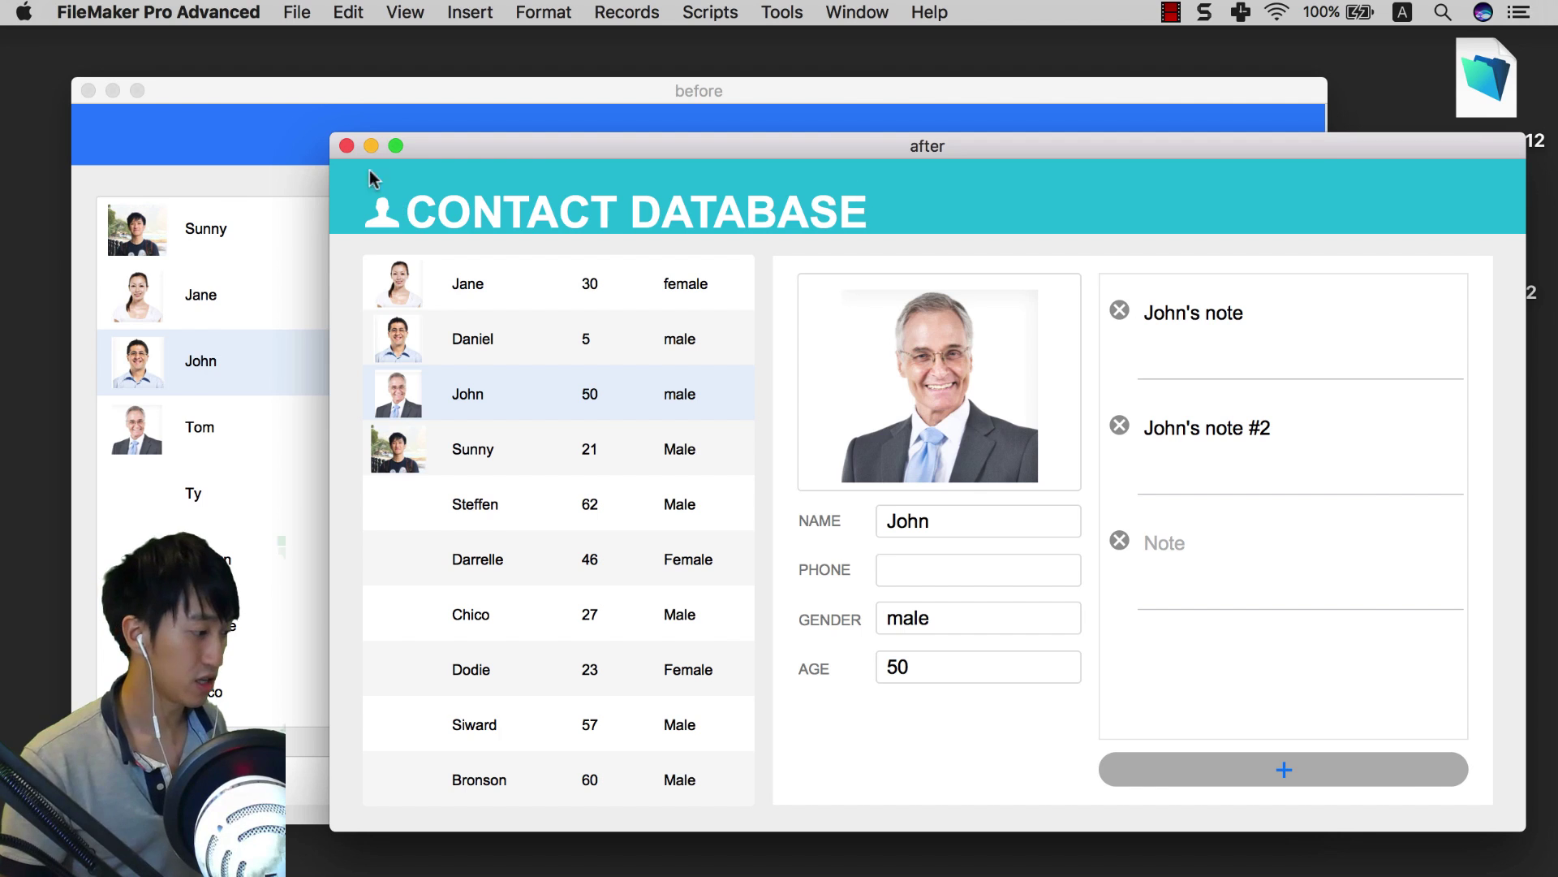
{"action": "left_click", "coordinate": [310, 156]}
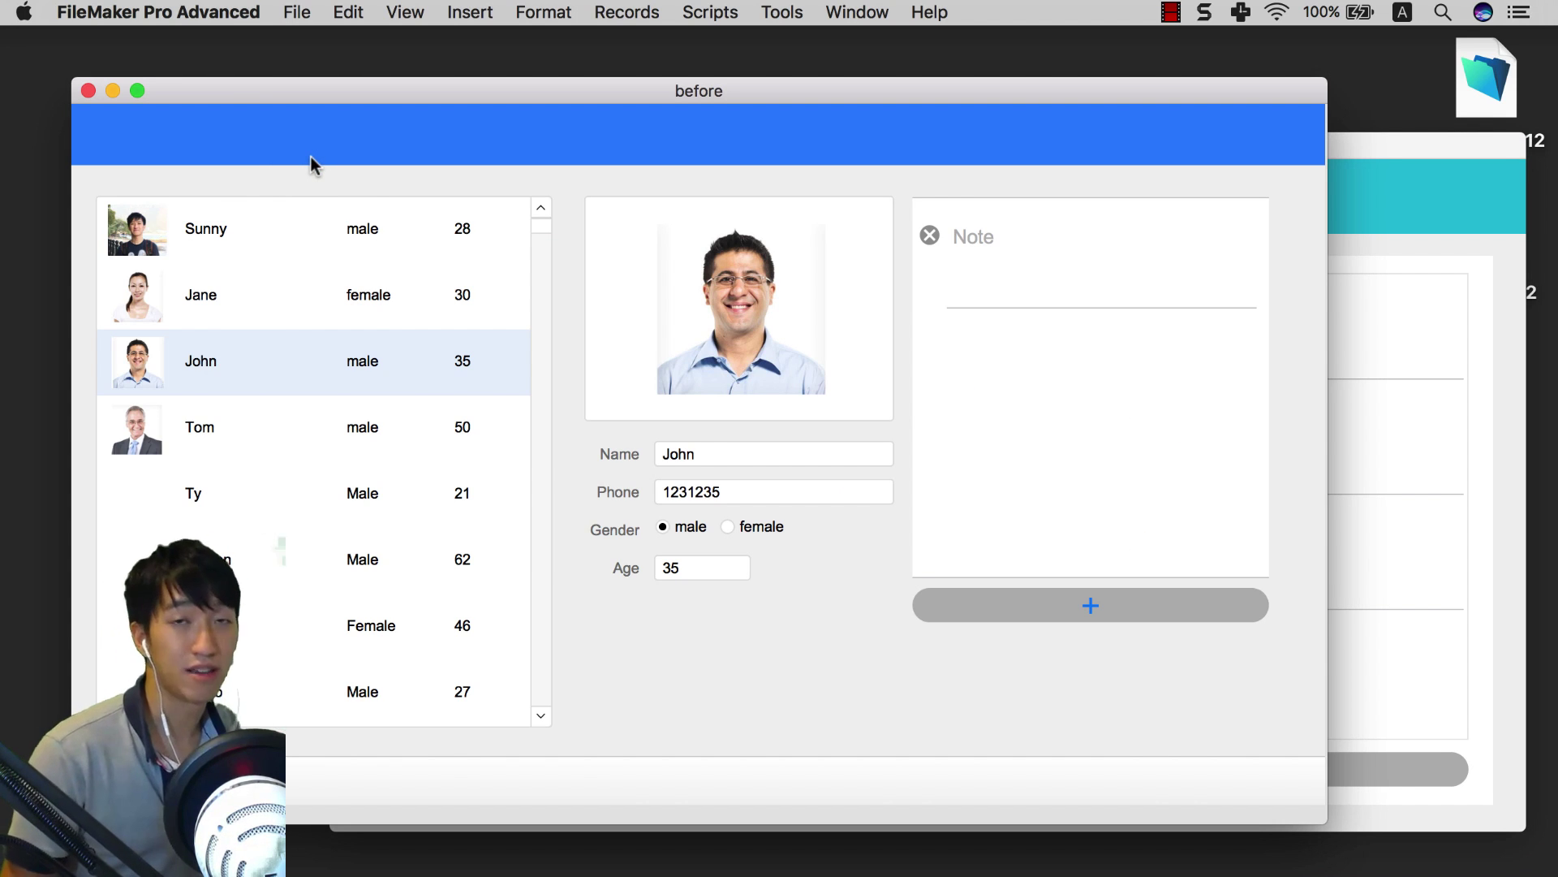
{"action": "left_click", "coordinate": [1411, 193]}
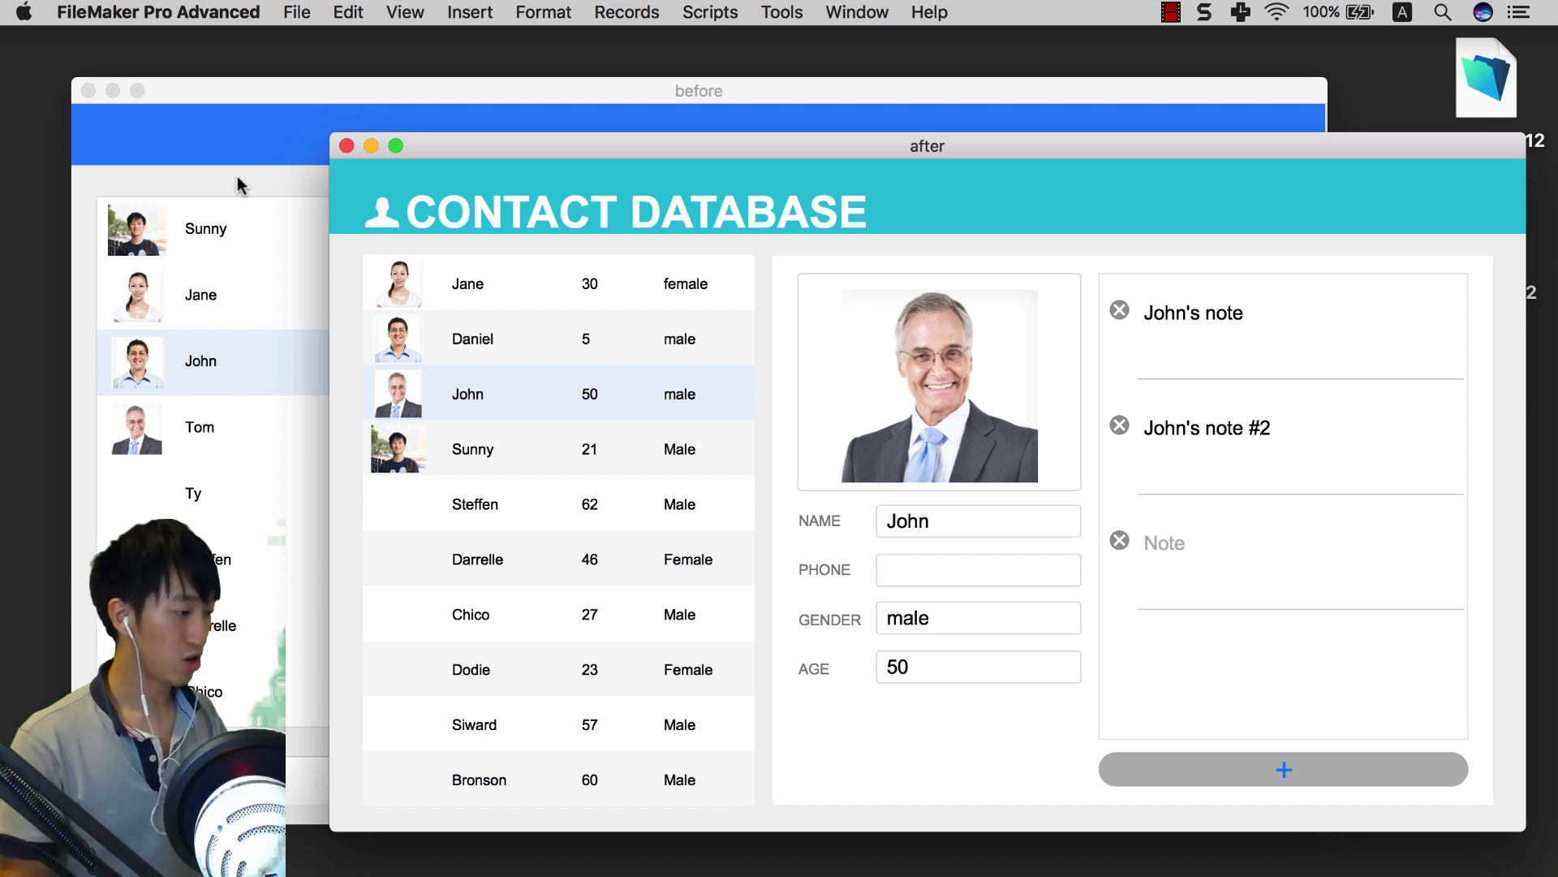
Step: Minimize the after window and show the before file in Layout mode with the status toolbar
{"action": "left_click", "coordinate": [370, 146]}
{"action": "left_click", "coordinate": [399, 15]}
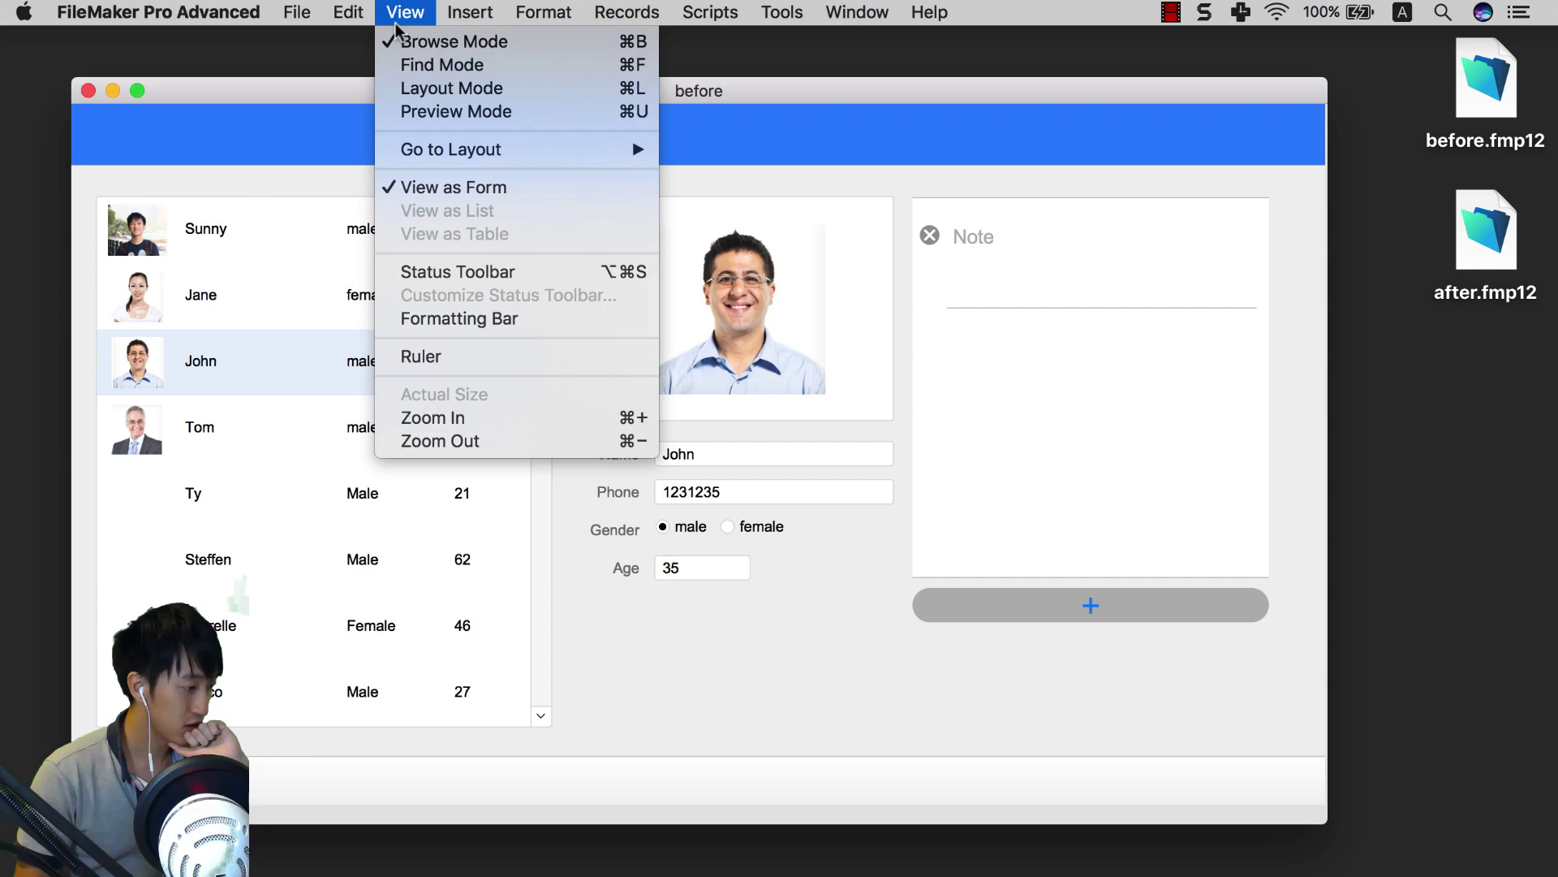
{"action": "left_click", "coordinate": [414, 89]}
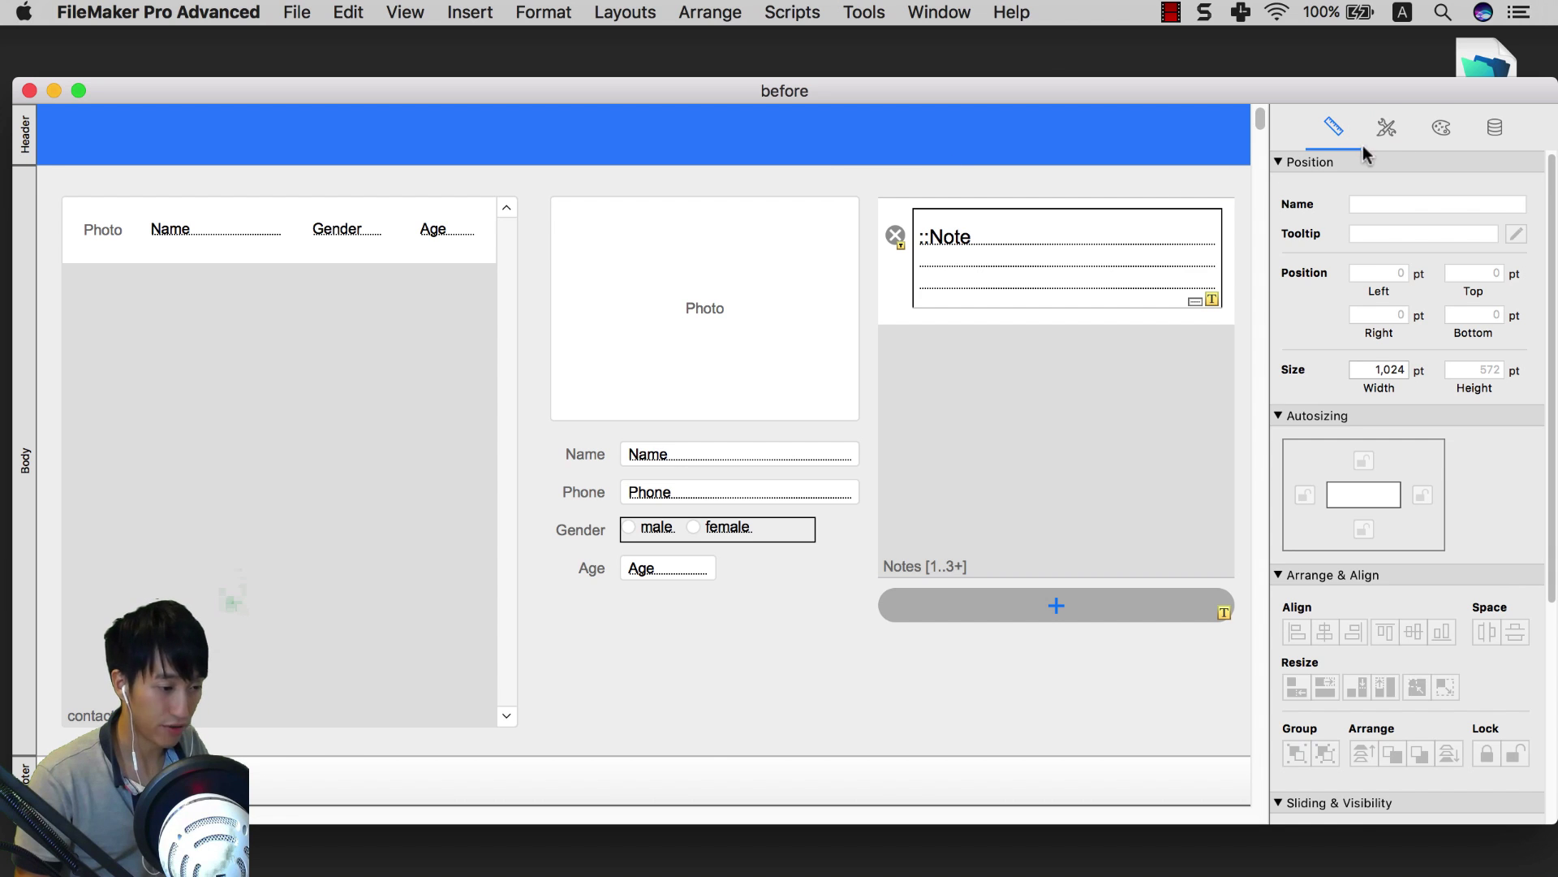
{"action": "left_click", "coordinate": [405, 13]}
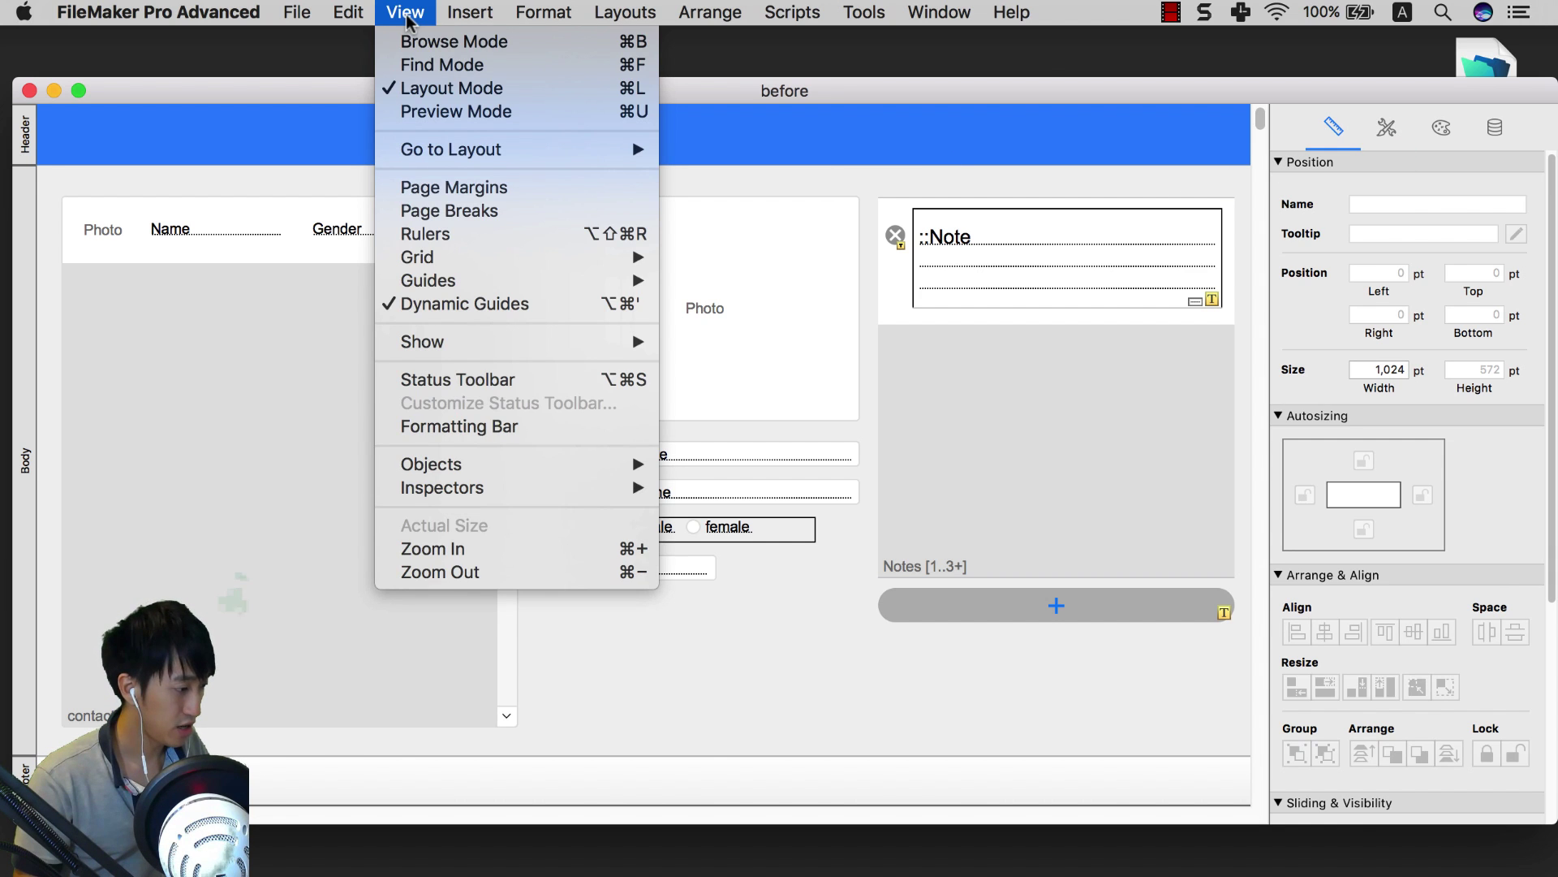
{"action": "left_click", "coordinate": [502, 378]}
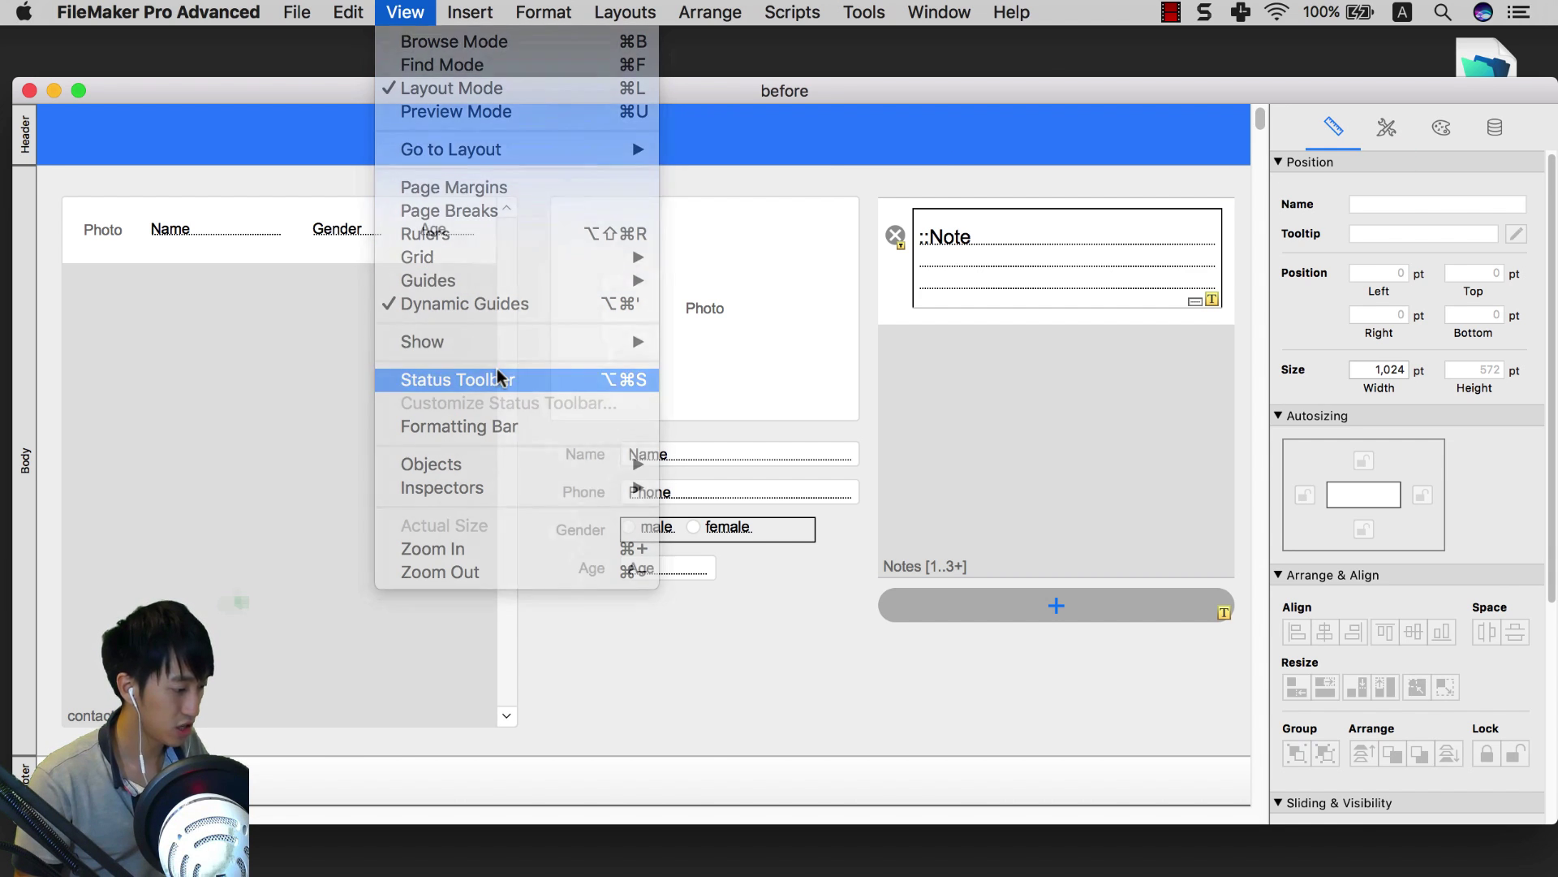
{"action": "left_click_drag", "start_coordinate": [733, 95], "coordinate": [730, 61]}
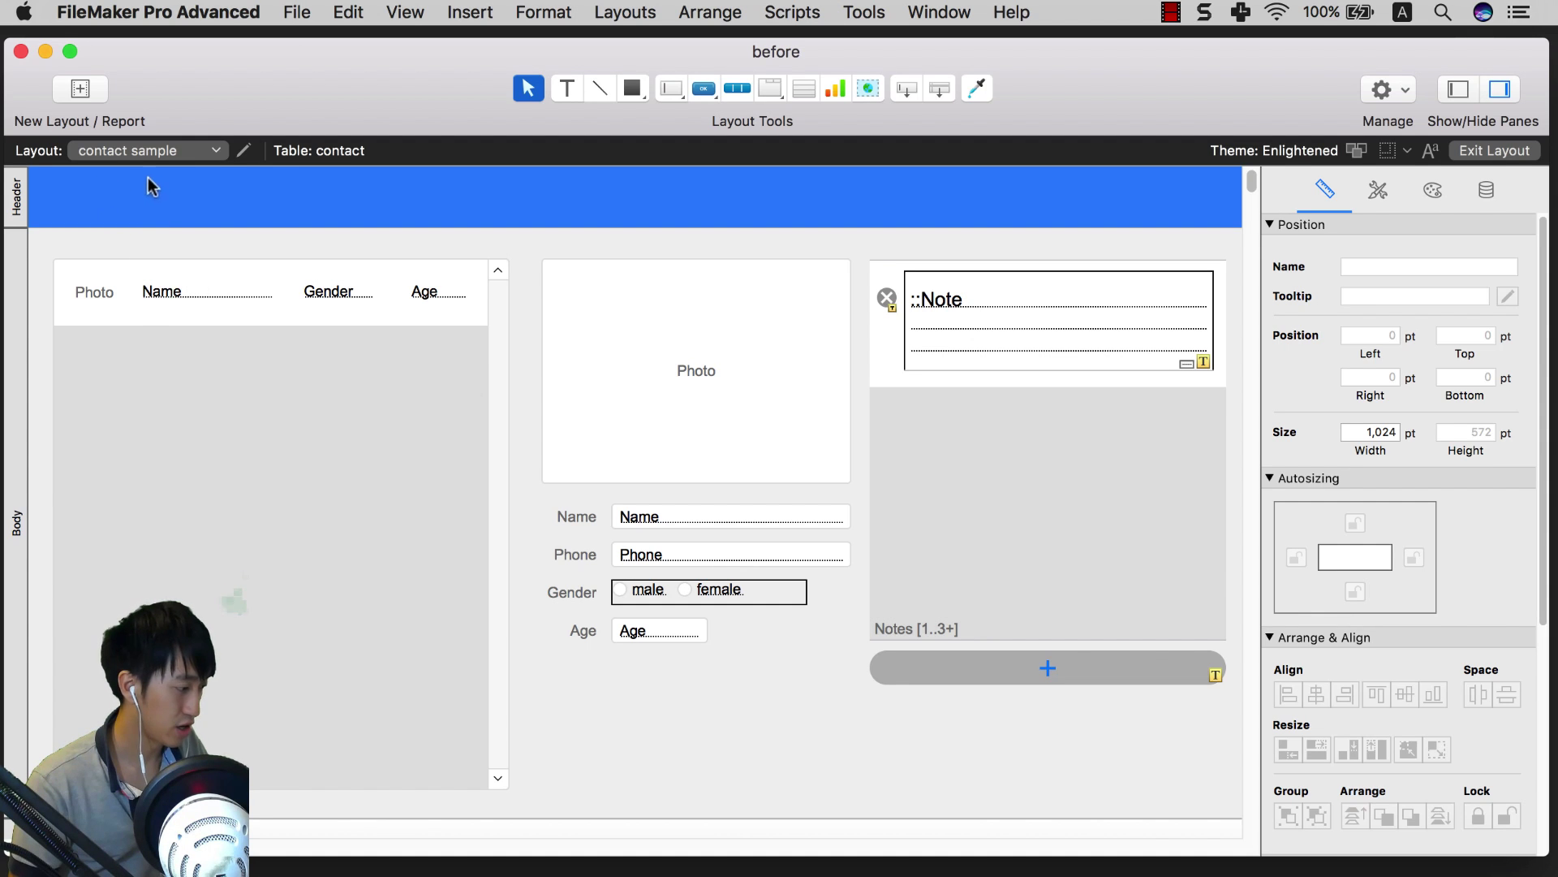
Step: Add the title text "CONTACT DATABASE" to the header and make the header part slightly taller
{"action": "left_click", "coordinate": [567, 90]}
{"action": "left_click_drag", "start_coordinate": [79, 180], "coordinate": [356, 203]}
{"action": "type", "text": "CONTA"}
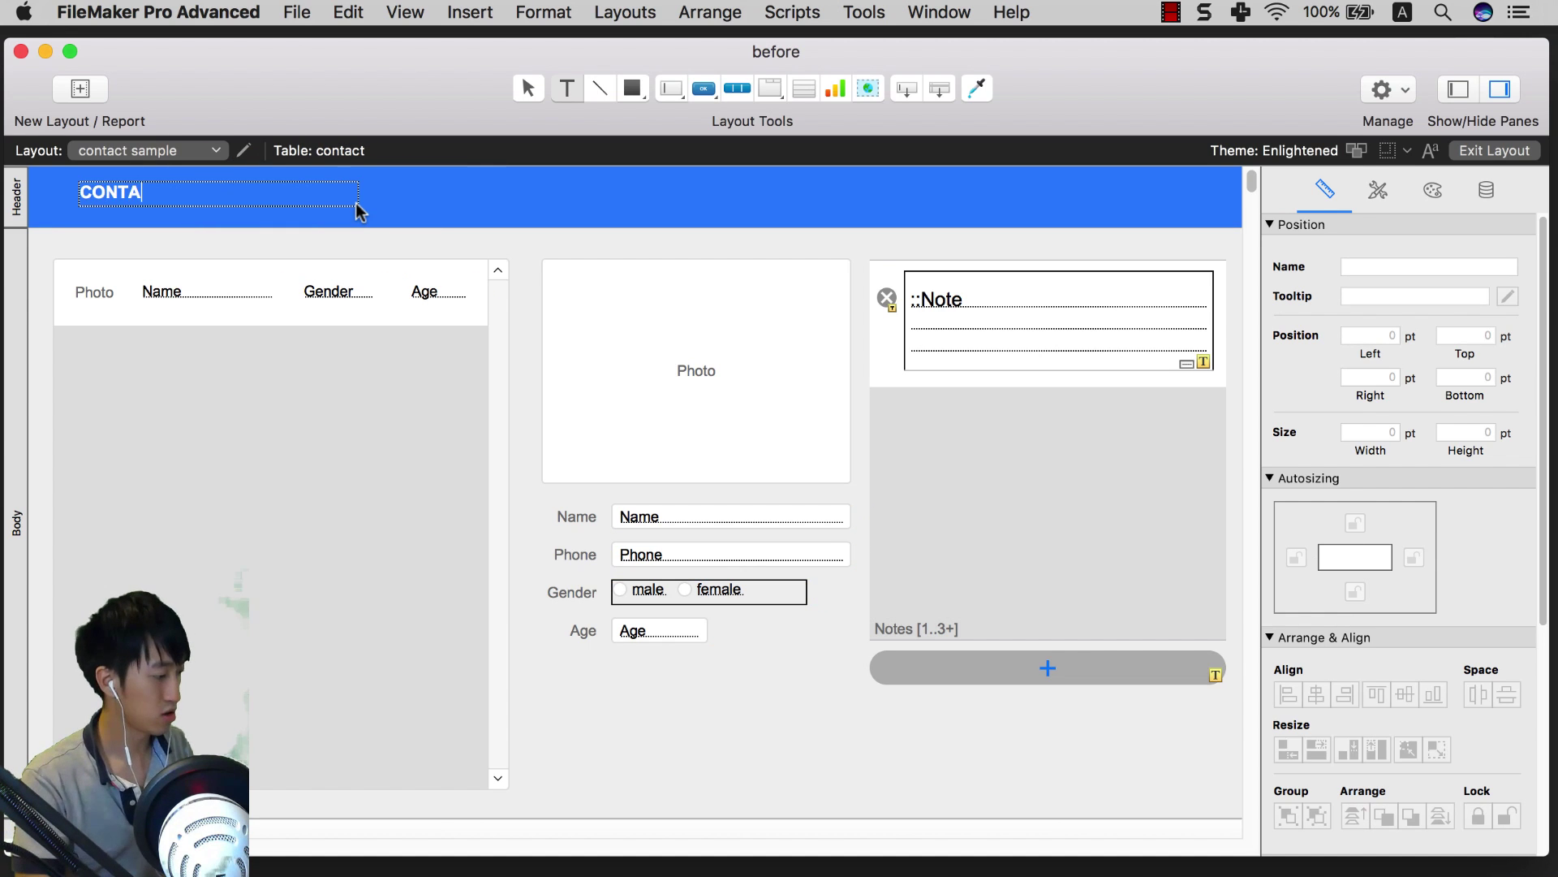
{"action": "type", "text": "CT DATABASE"}
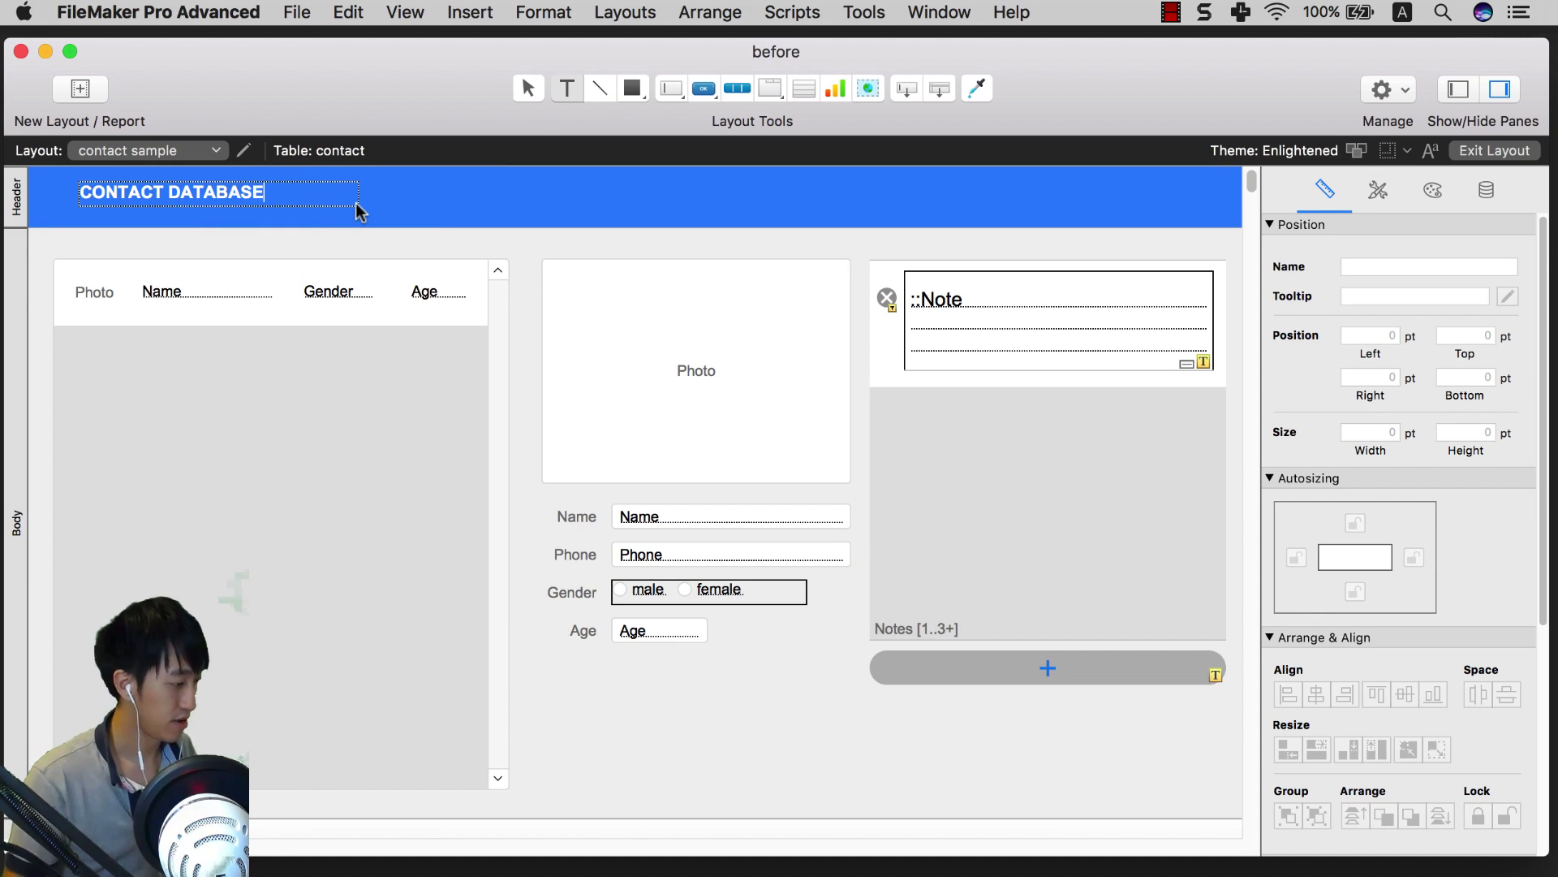
{"action": "key", "text": "Escape"}
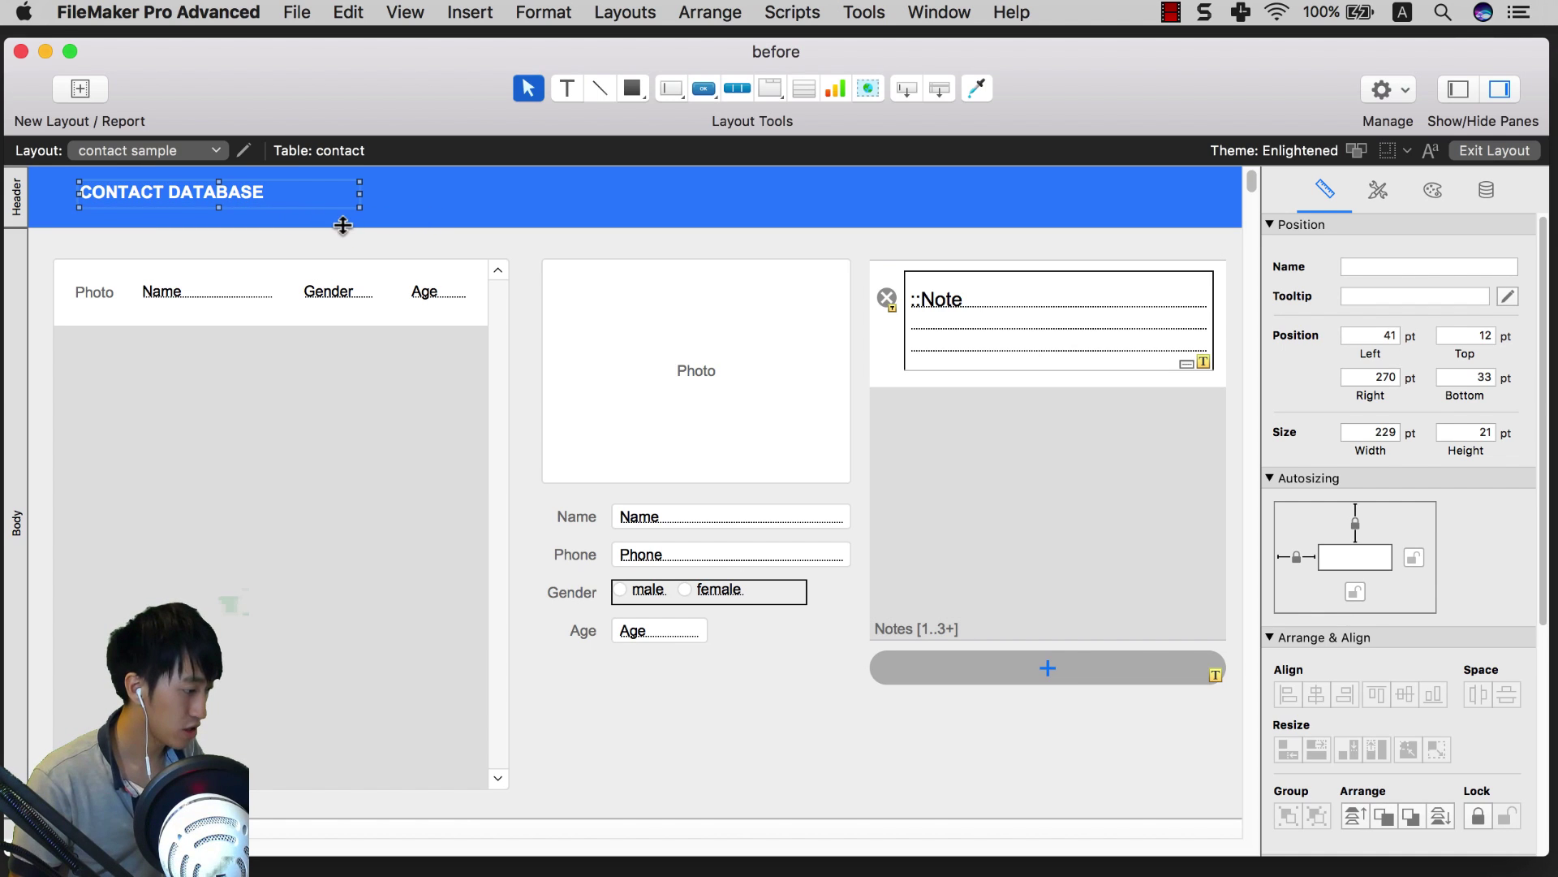
{"action": "left_click_drag", "start_coordinate": [343, 225], "coordinate": [342, 246]}
{"action": "left_click_drag", "start_coordinate": [252, 196], "coordinate": [252, 201]}
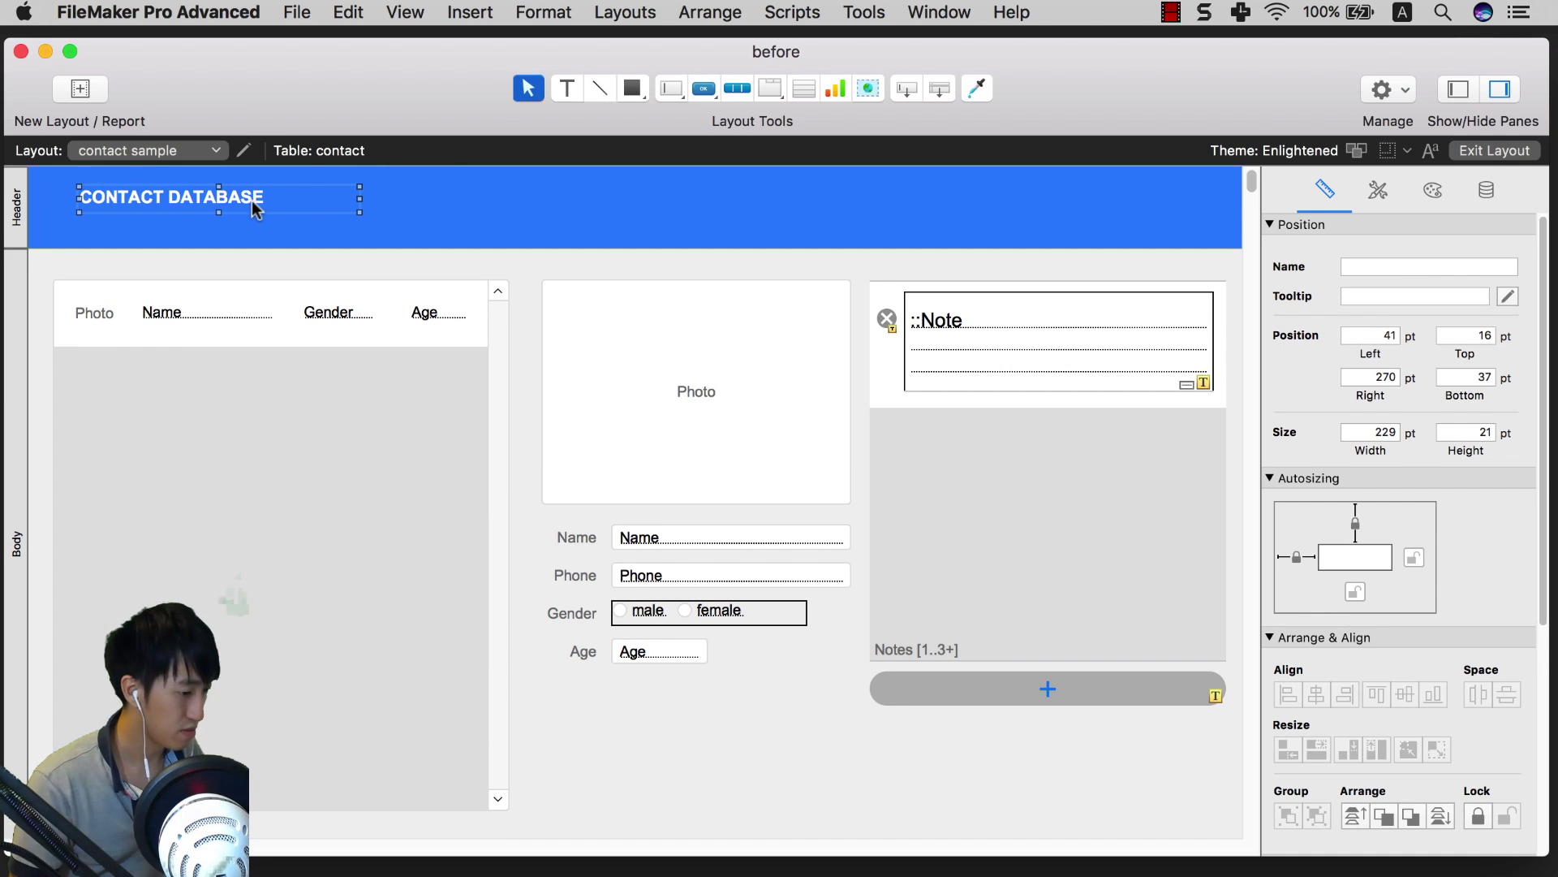
Step: Set the header title's font size to 36 pt
{"action": "left_click", "coordinate": [1422, 199]}
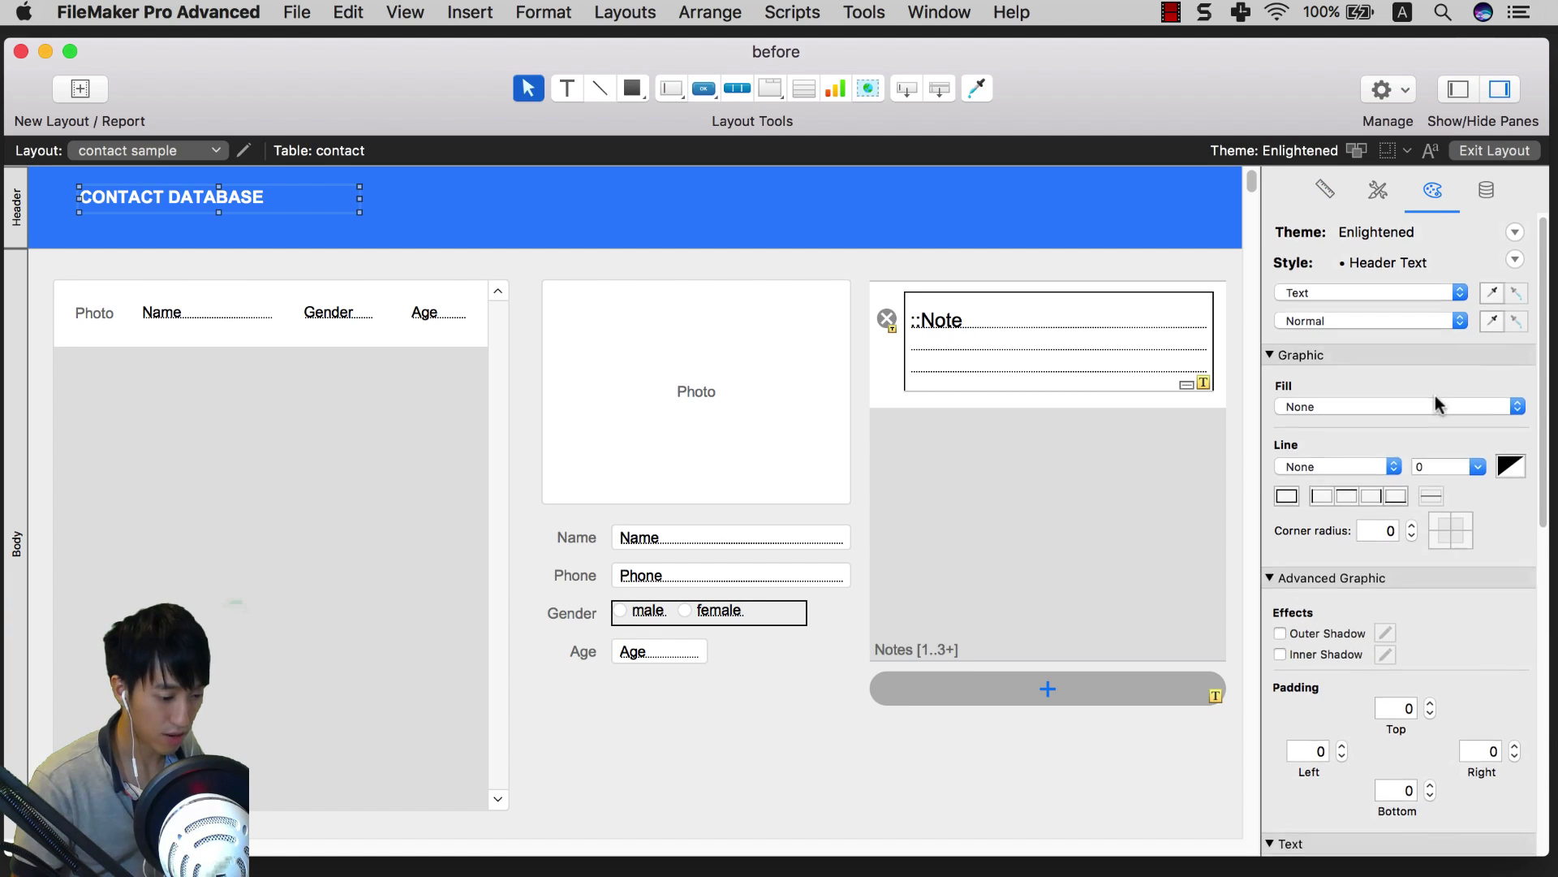
{"action": "scroll", "coordinate": [1435, 401], "scroll_direction": "down", "scroll_amount": 3}
{"action": "scroll", "coordinate": [1436, 404], "scroll_direction": "down", "scroll_amount": 3}
{"action": "left_click", "coordinate": [1474, 639]}
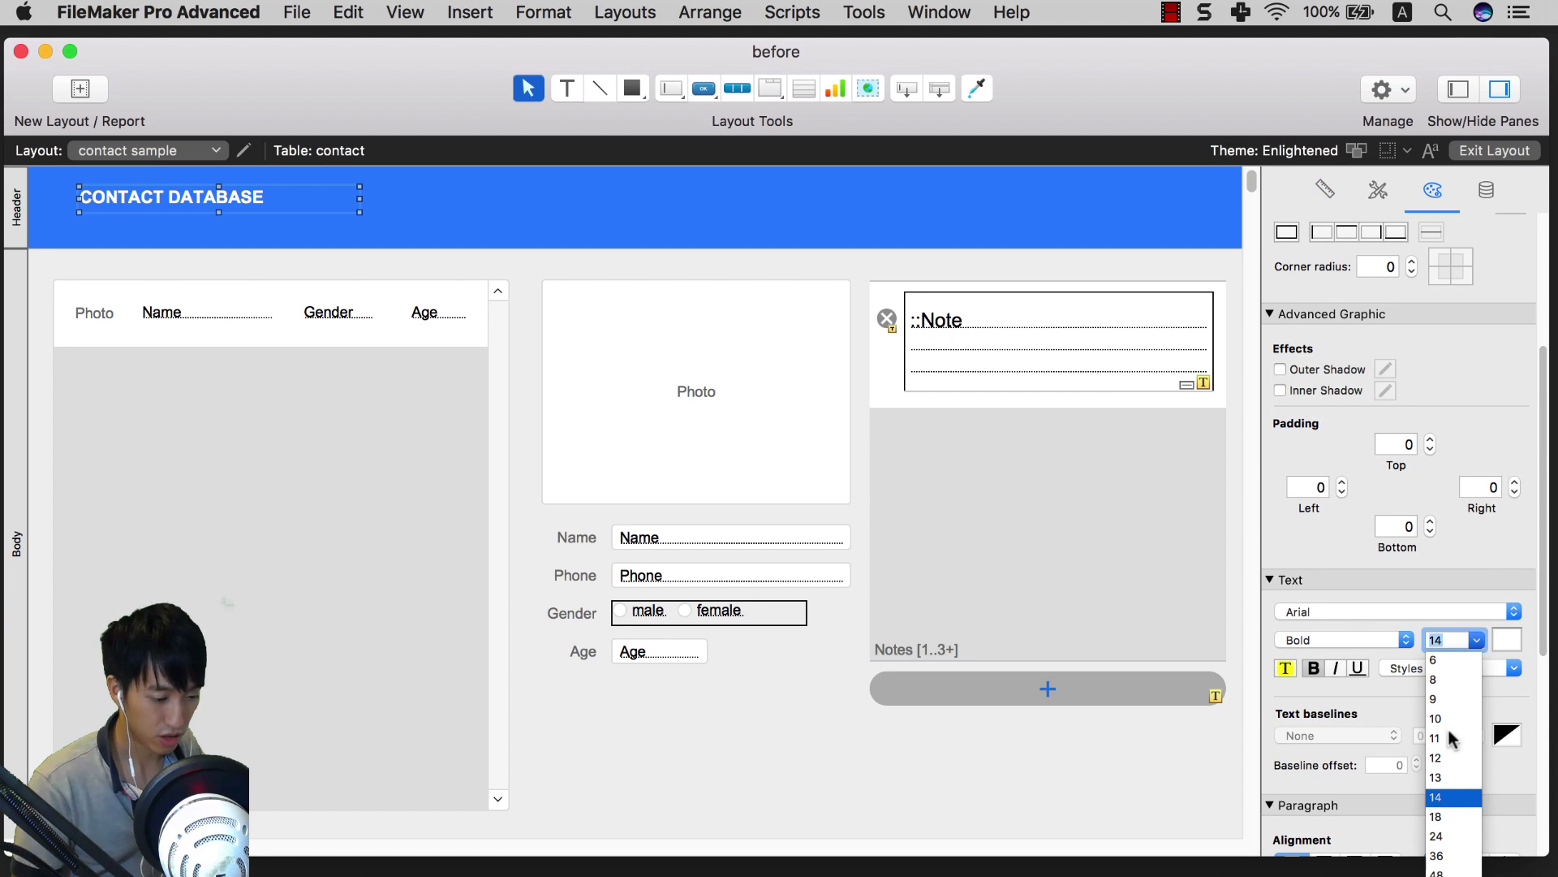
{"action": "left_click", "coordinate": [1443, 841]}
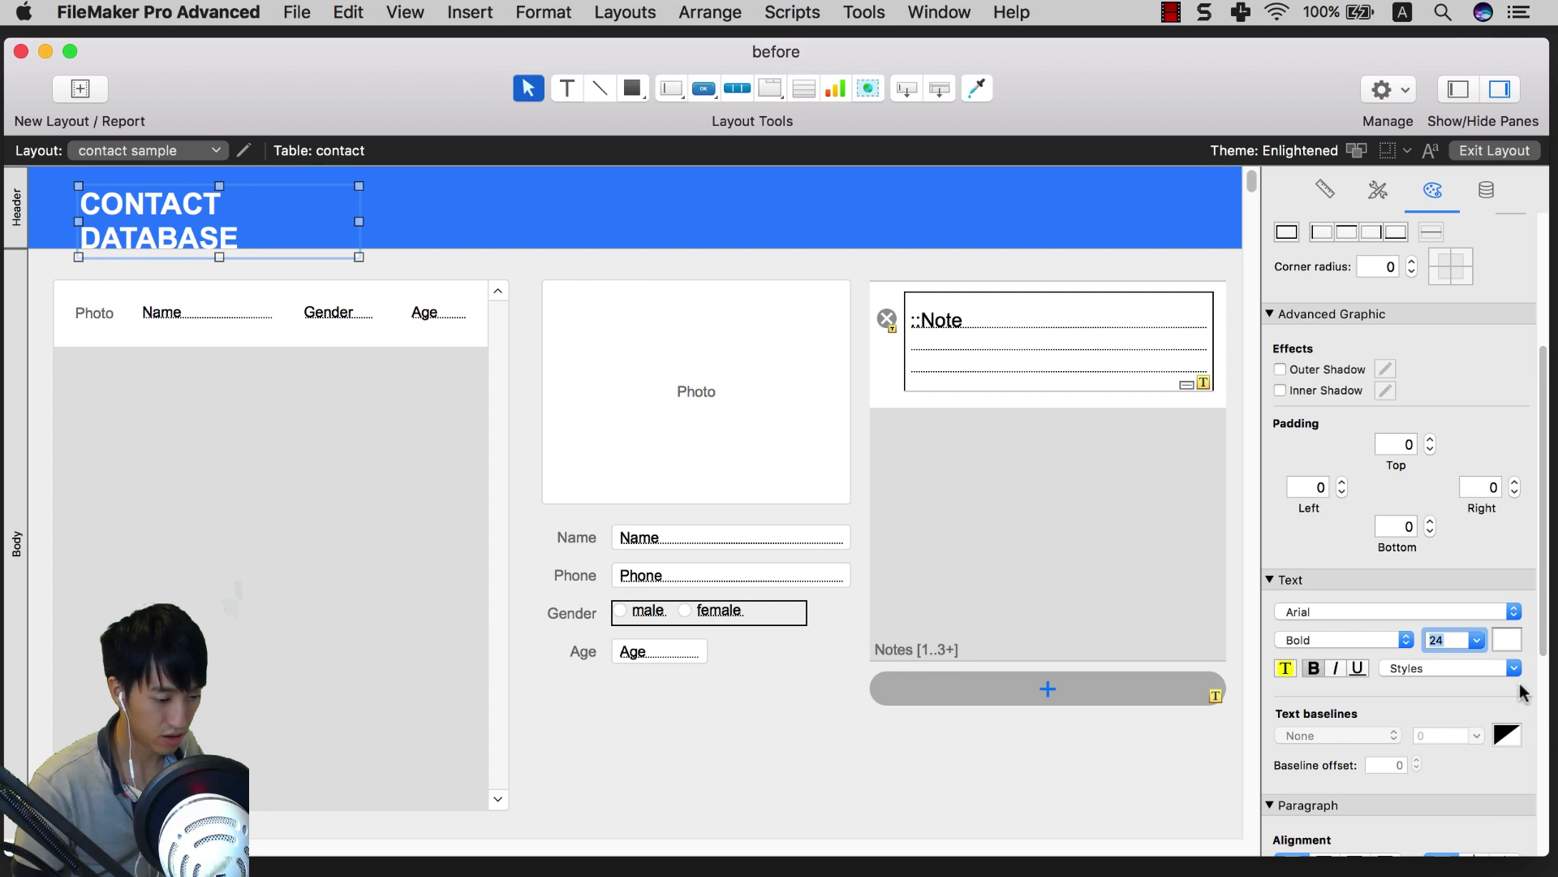
{"action": "left_click", "coordinate": [1478, 640]}
{"action": "left_click", "coordinate": [1437, 856]}
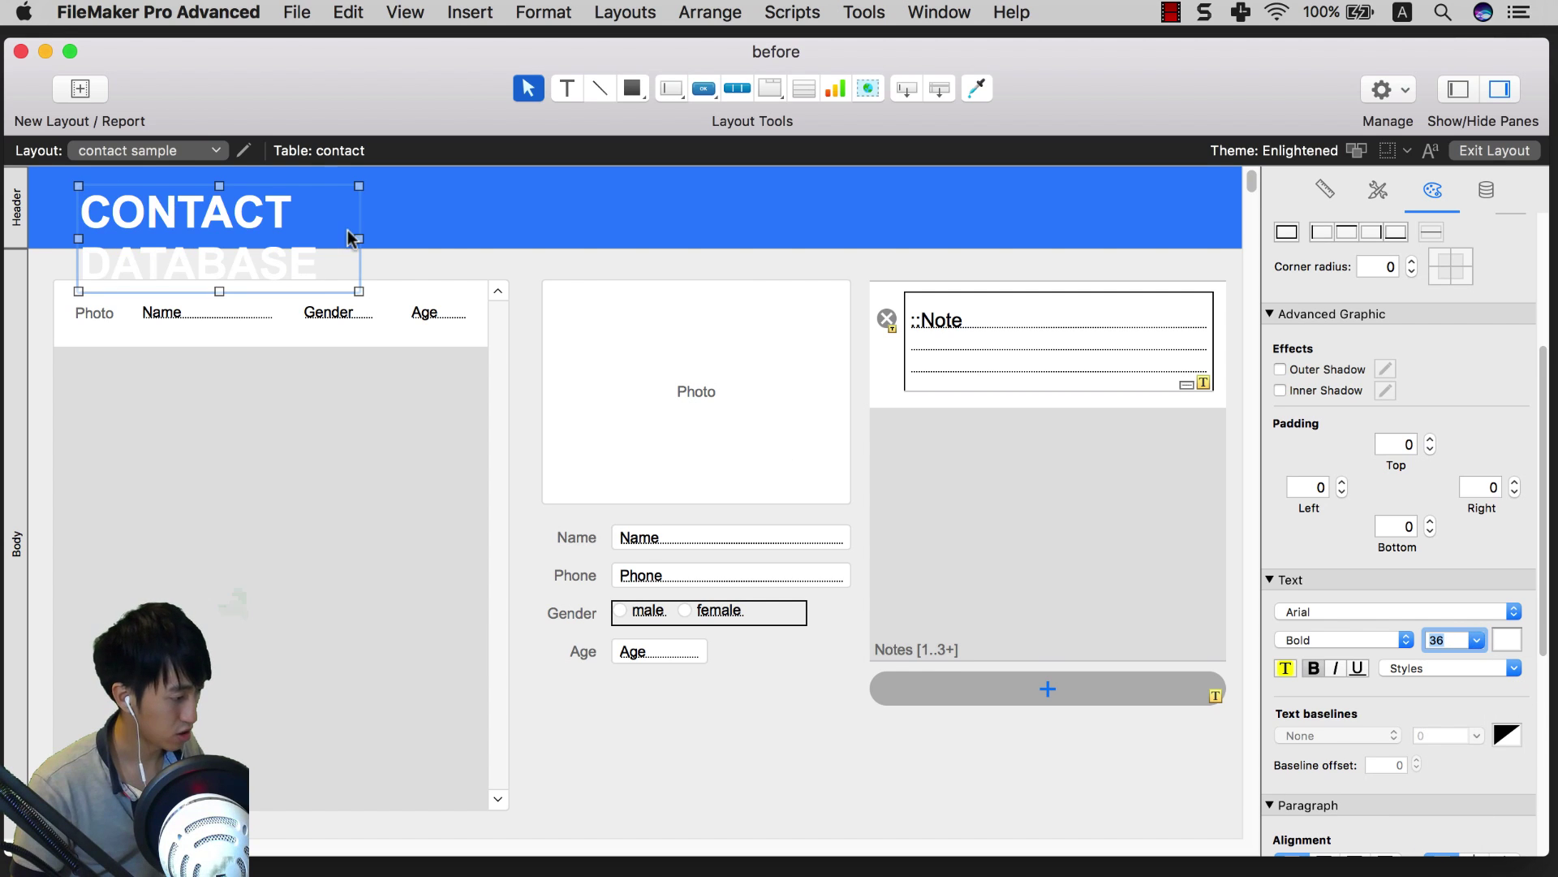
Step: Resize the title's text box to fit one line and align it with the contact portal's left edge
{"action": "left_click_drag", "start_coordinate": [361, 238], "coordinate": [582, 237]}
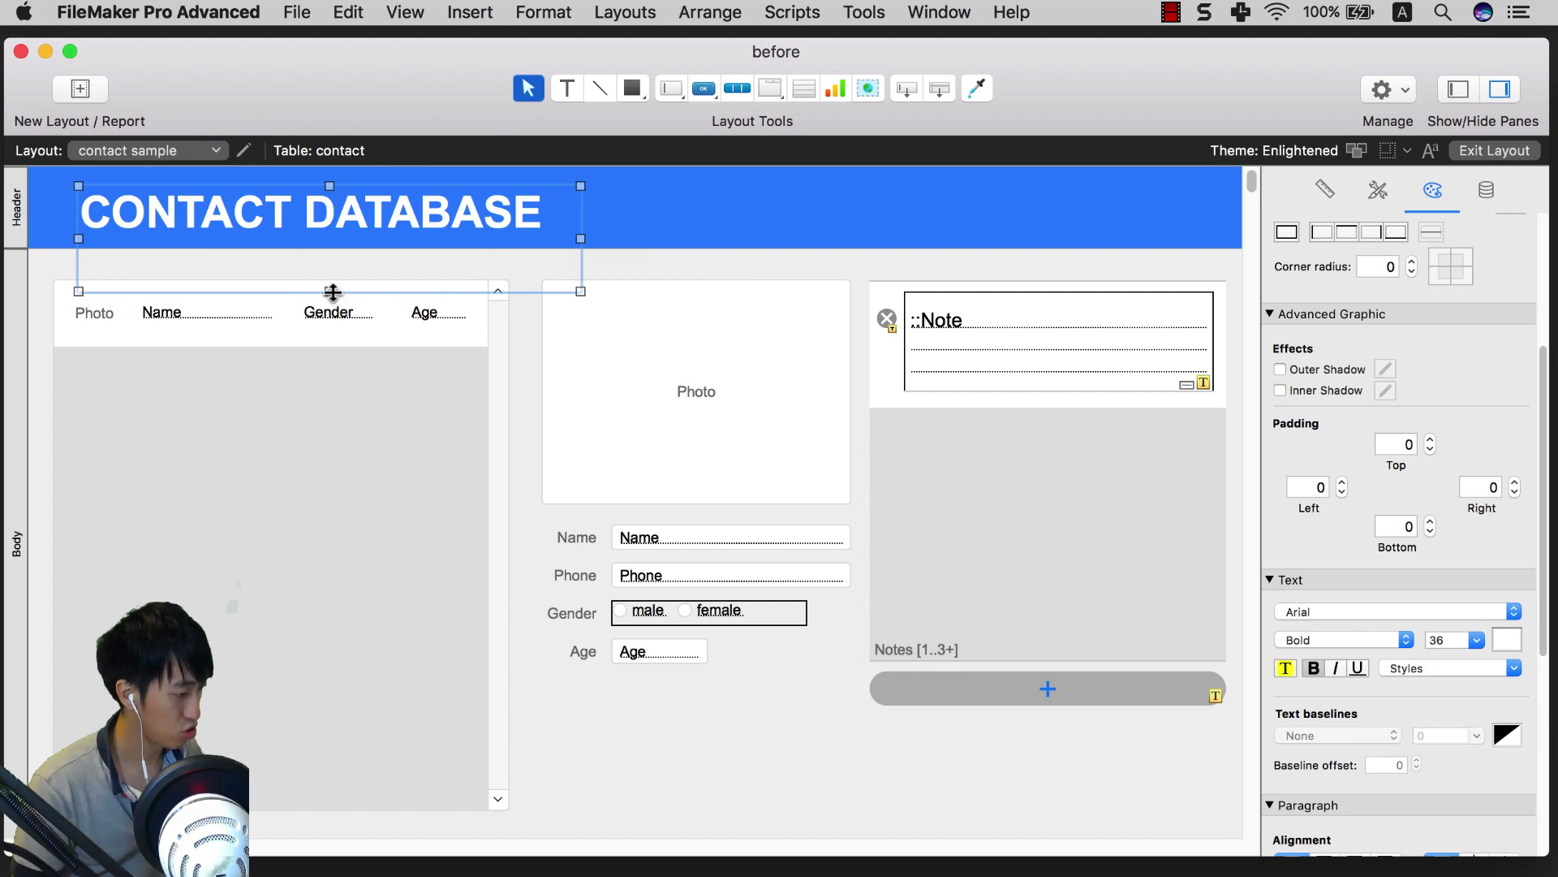
{"action": "left_click_drag", "start_coordinate": [329, 291], "coordinate": [321, 231]}
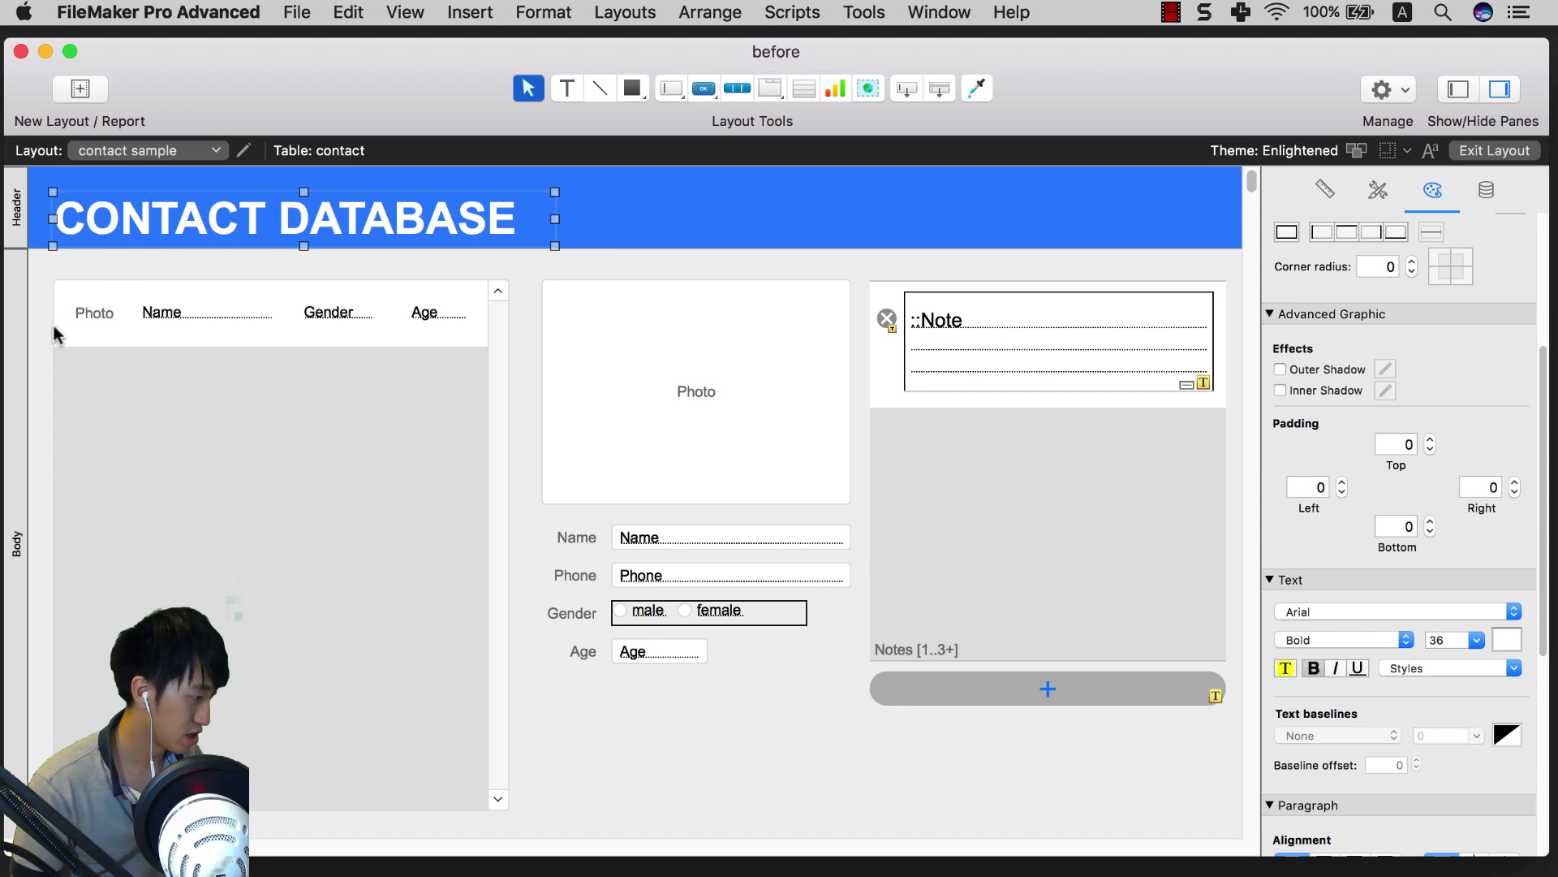
{"action": "left_click", "coordinate": [78, 269]}
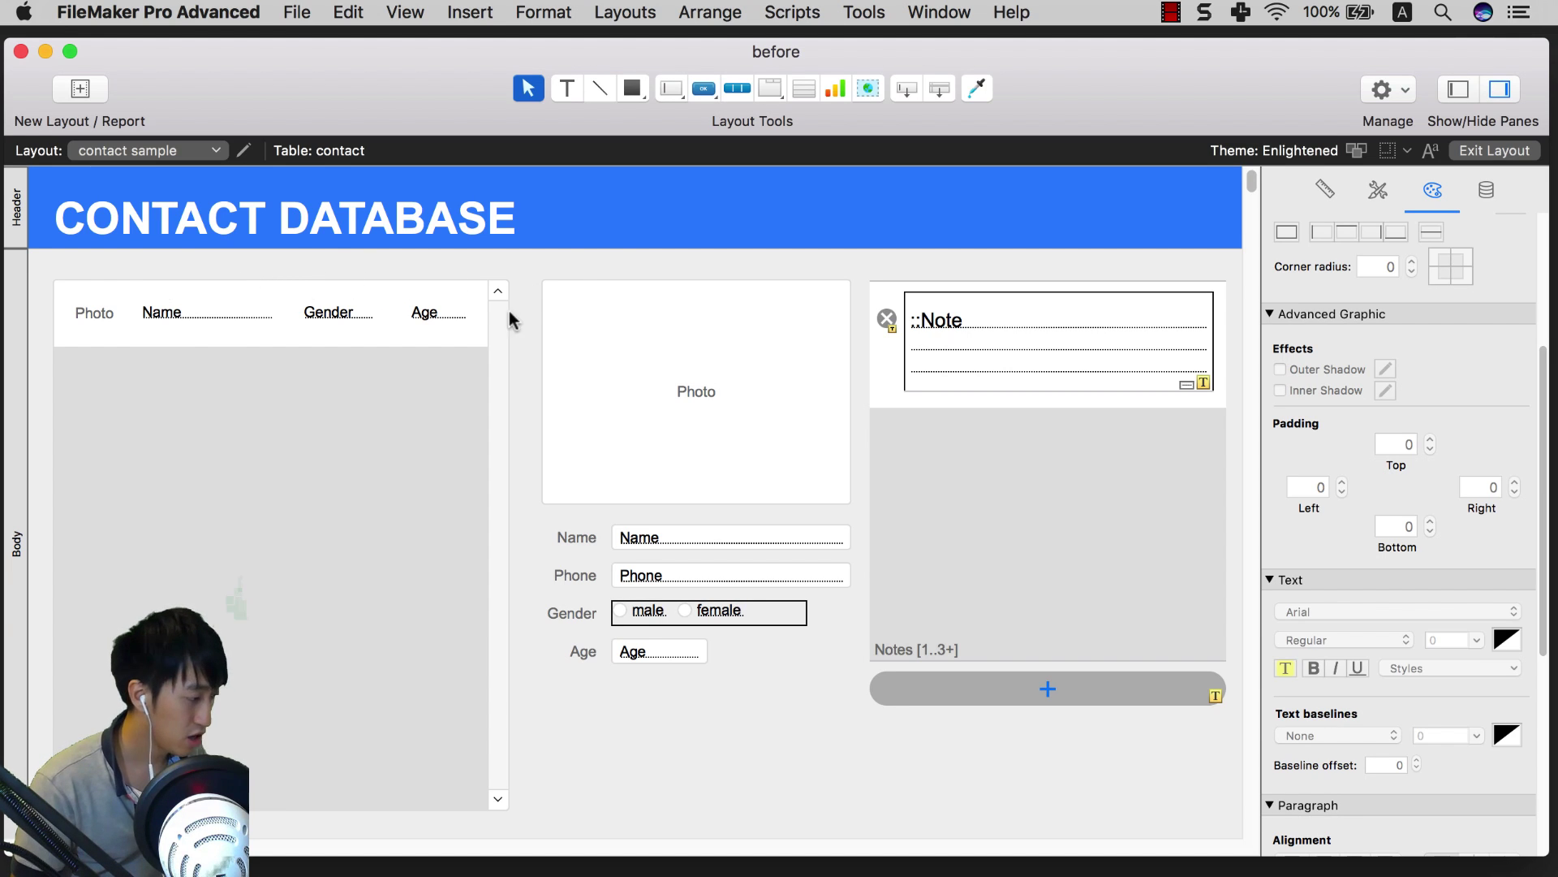
Step: Remove the border line from all sides of the contact list portal
{"action": "left_click", "coordinate": [479, 294]}
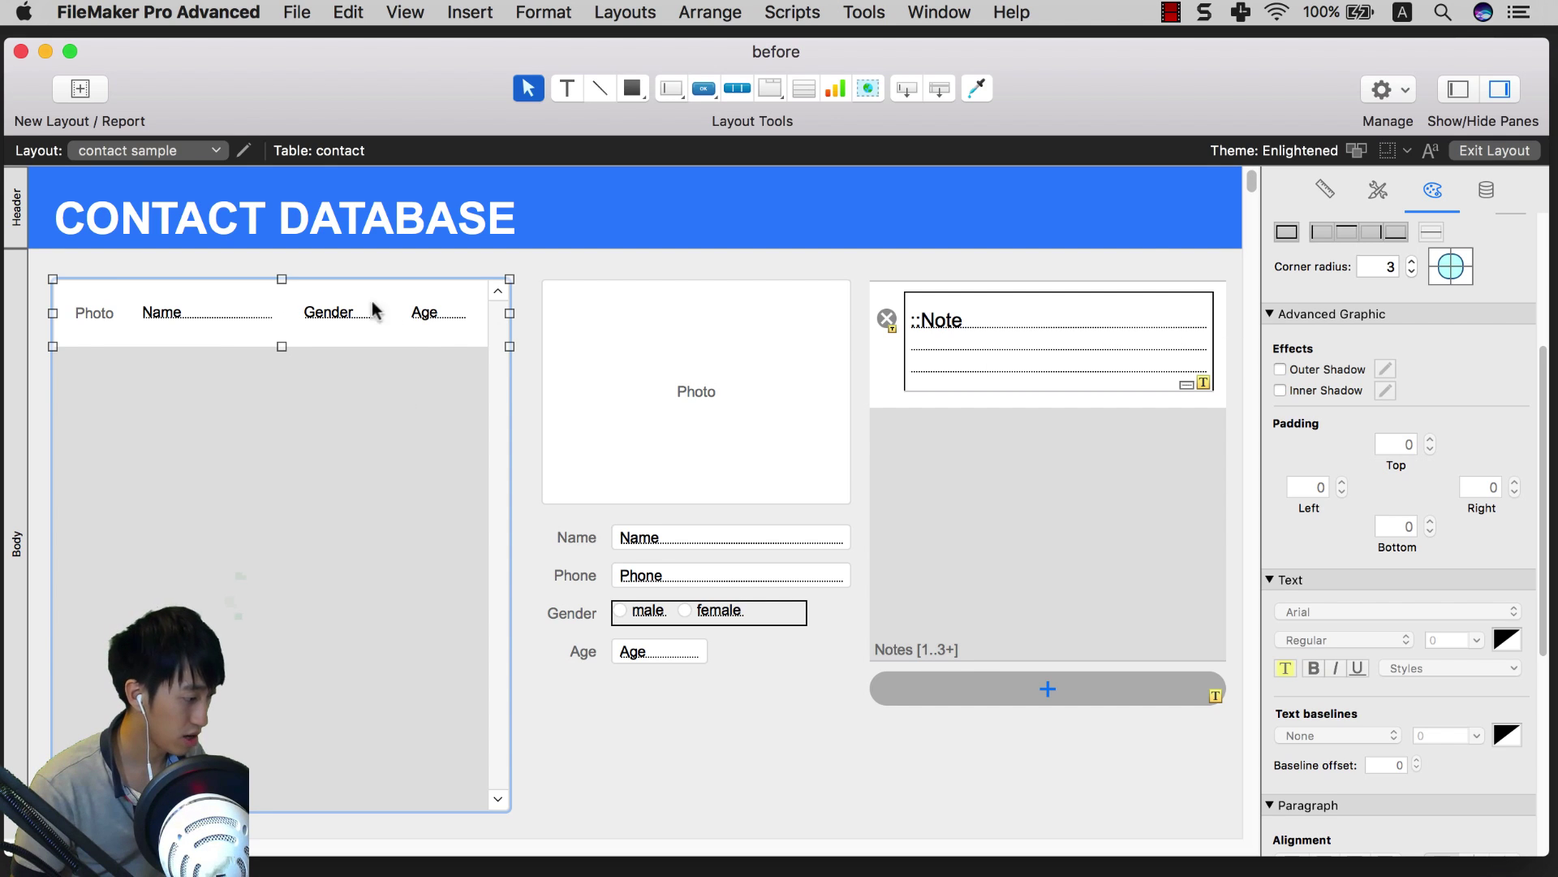
{"action": "scroll", "coordinate": [1385, 268], "scroll_direction": "up", "scroll_amount": 5}
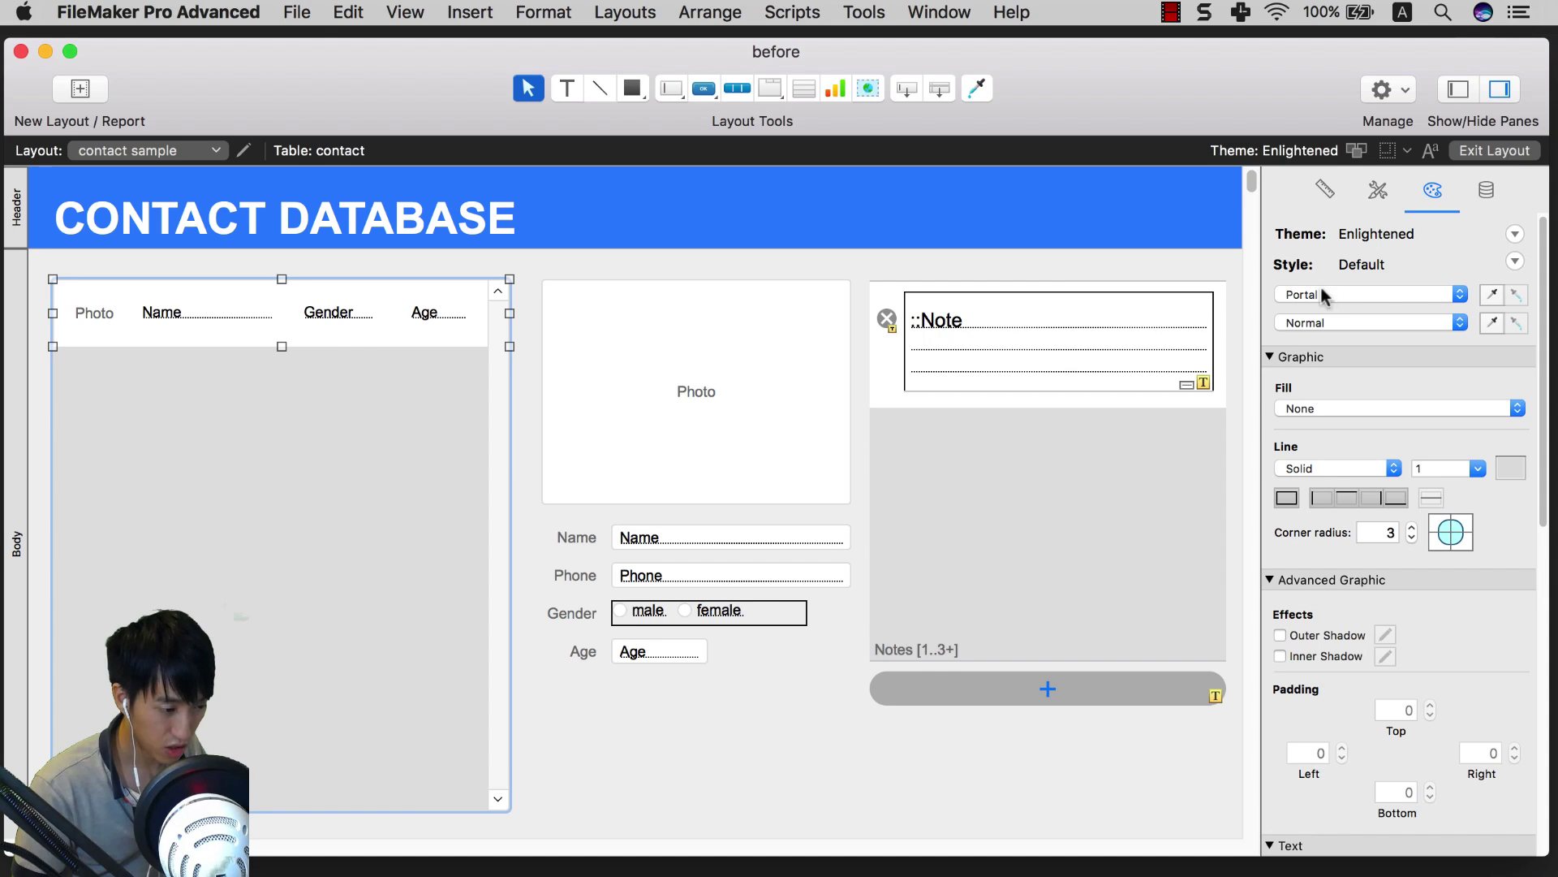
{"action": "left_click", "coordinate": [1288, 499]}
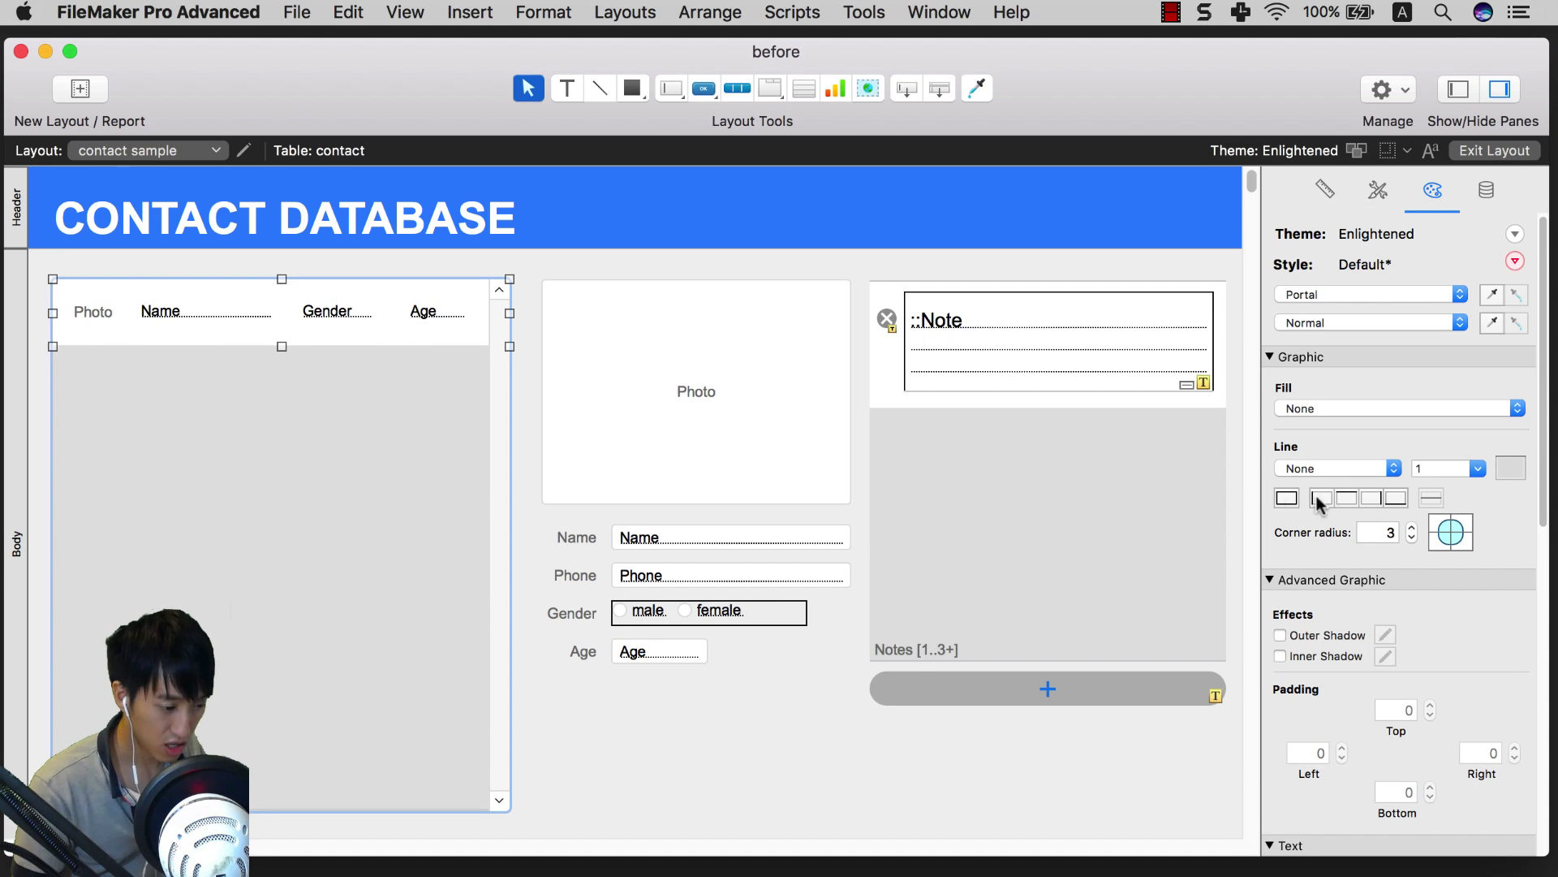
{"action": "left_click", "coordinate": [533, 351]}
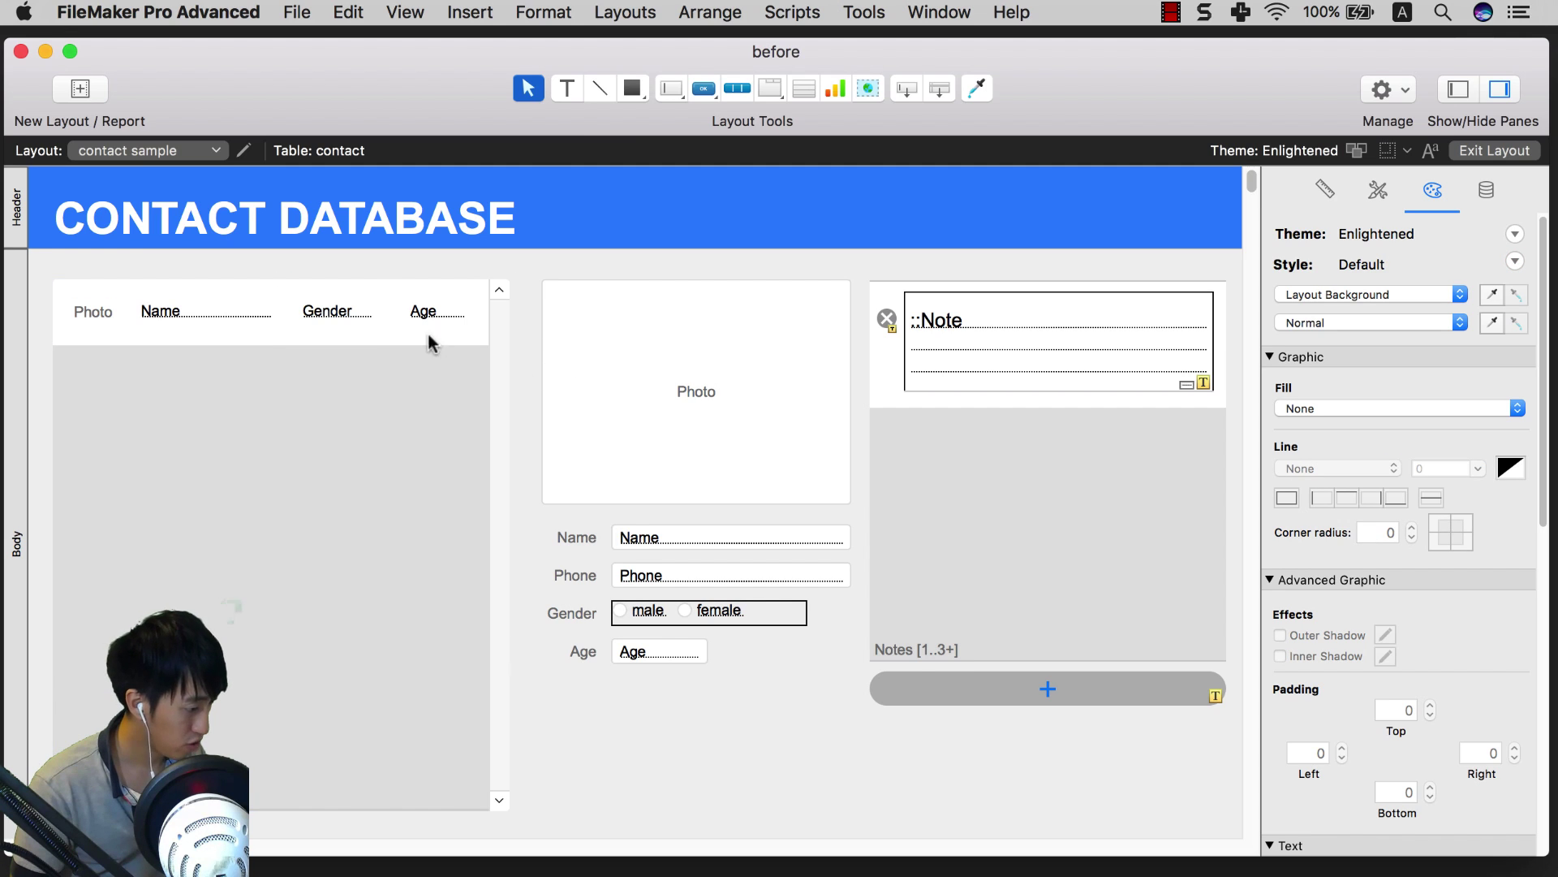
Step: Set the contact list portal to show its scroll bar only when scrolling
{"action": "left_click", "coordinate": [416, 386]}
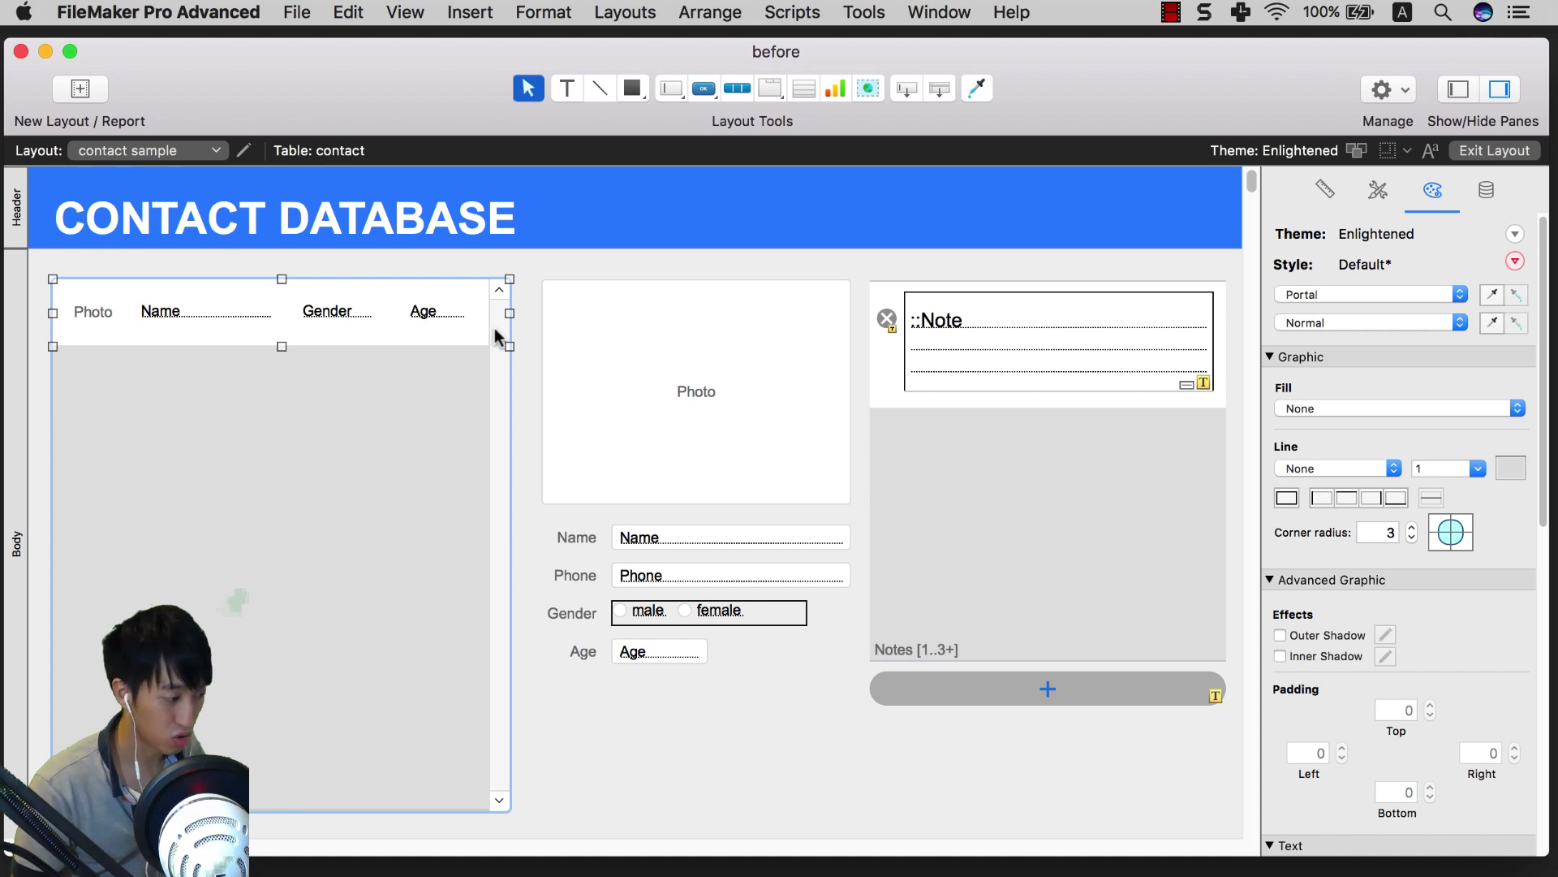
{"action": "double_click", "coordinate": [460, 382]}
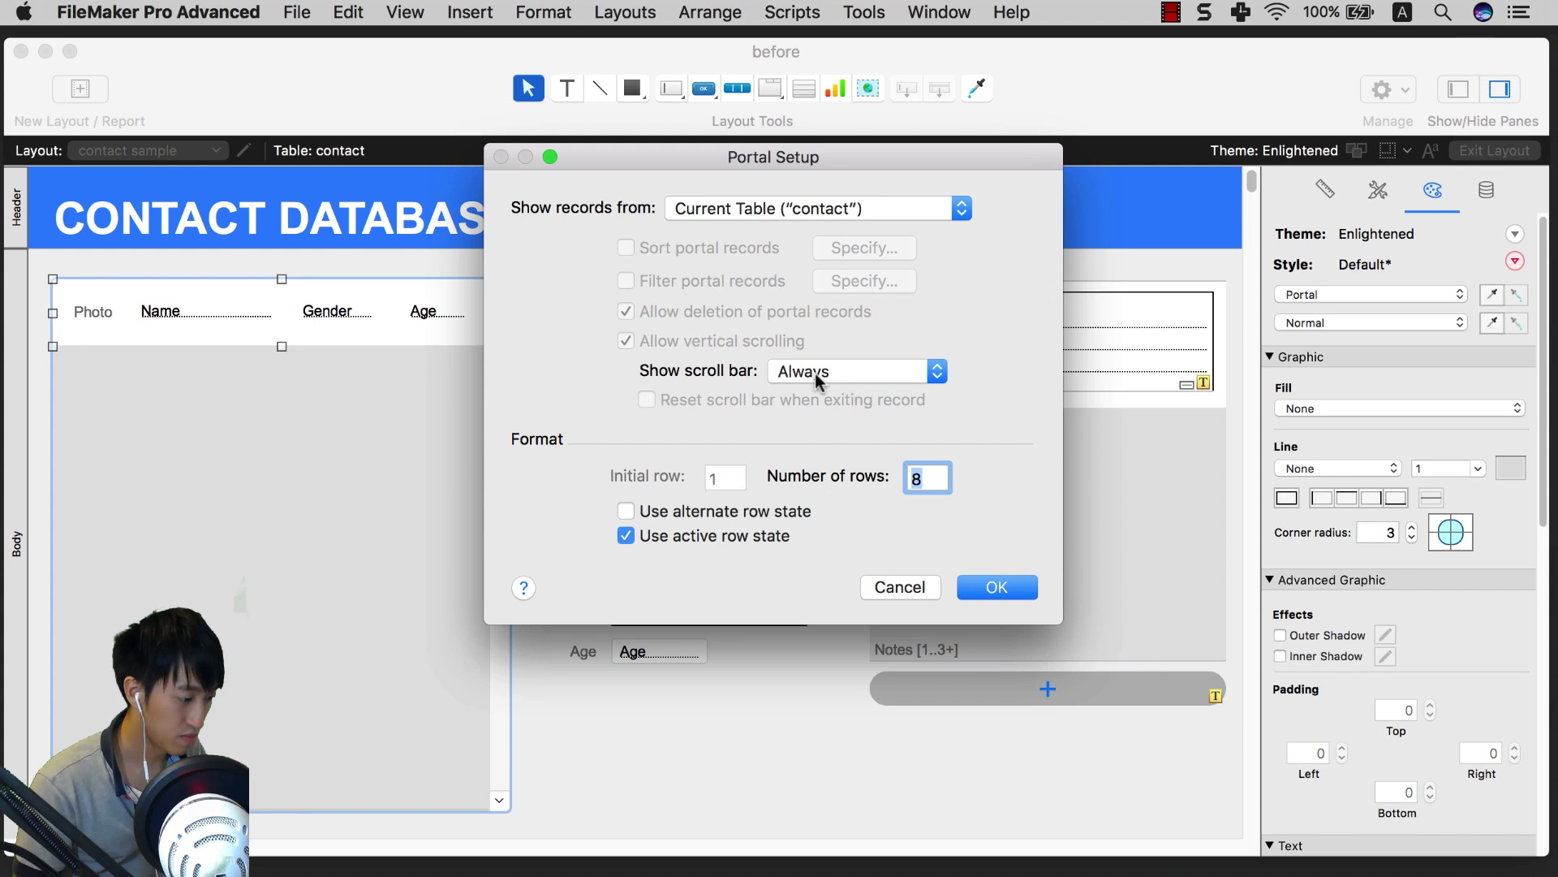
{"action": "left_click", "coordinate": [815, 372]}
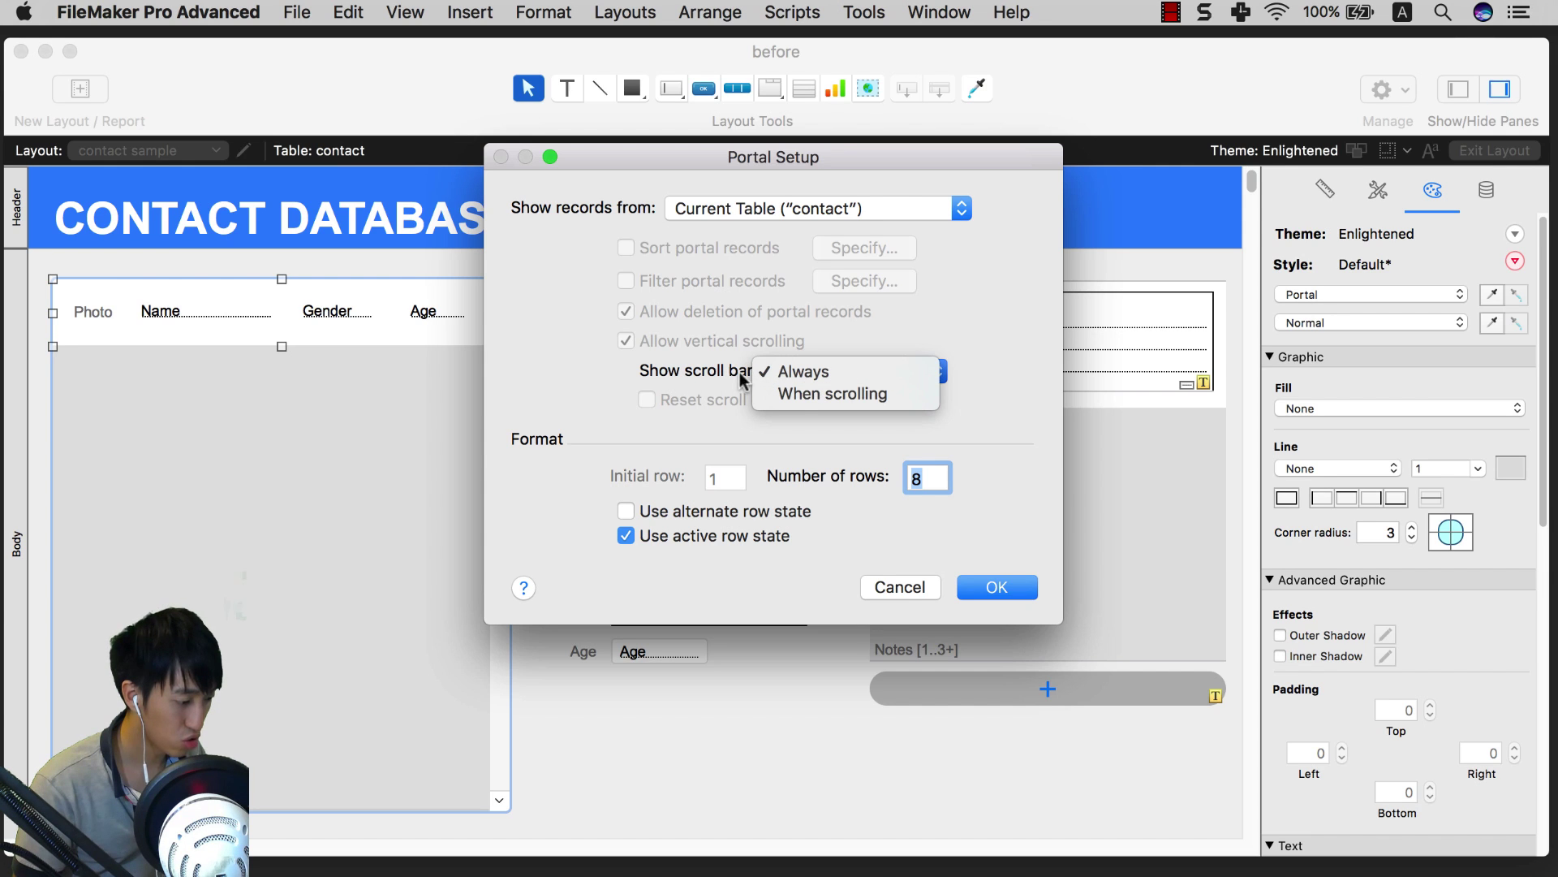
{"action": "left_click", "coordinate": [805, 393]}
{"action": "left_click", "coordinate": [992, 586]}
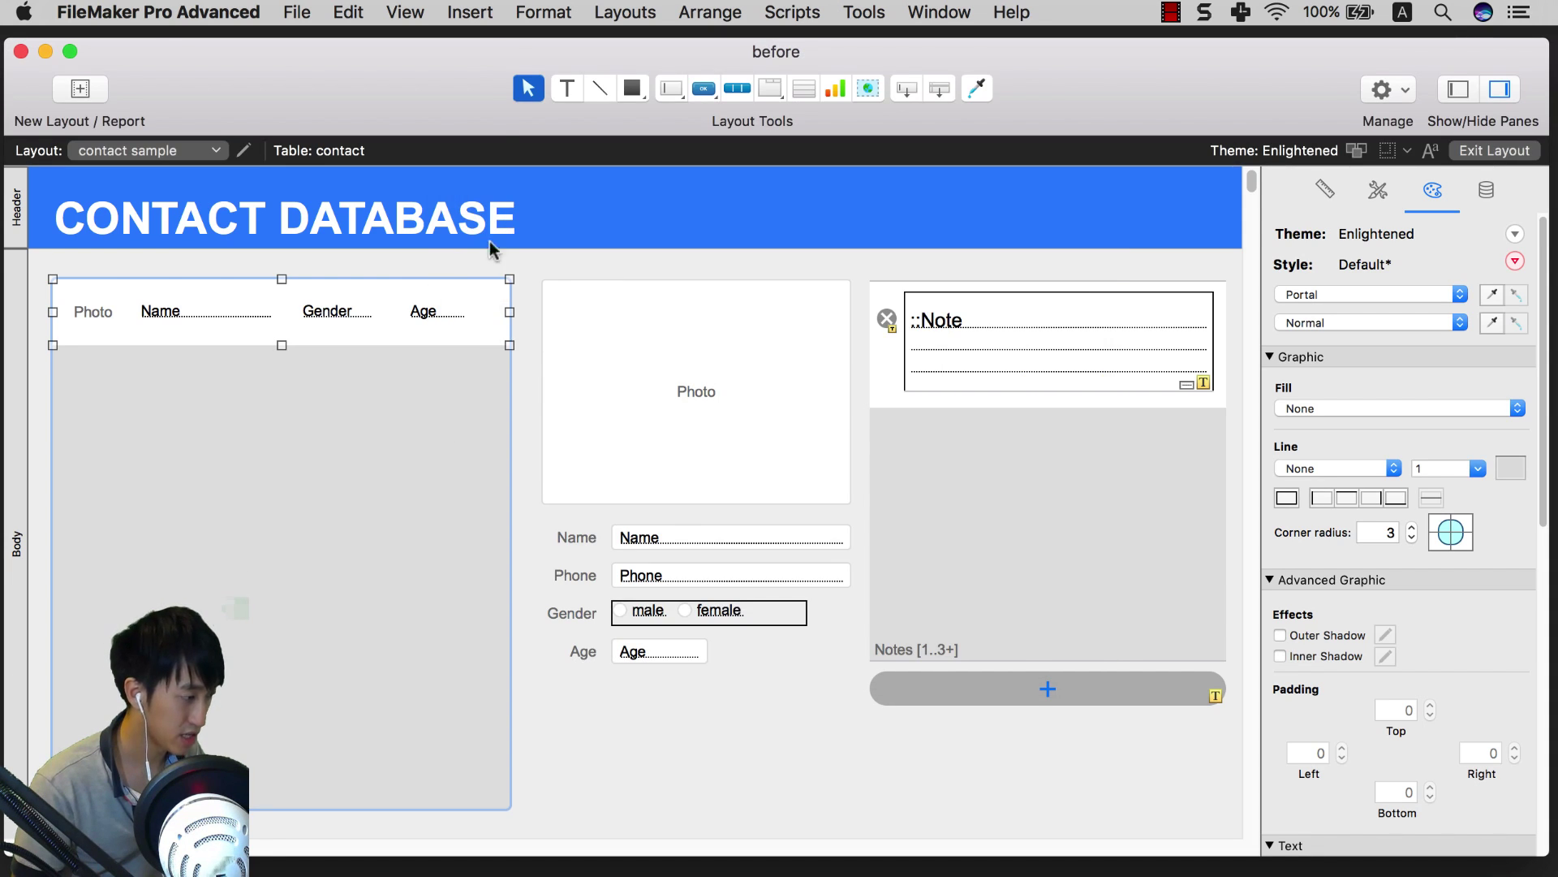
Step: Check in Browse mode how the contact list portal looks and scrolls
{"action": "left_click", "coordinate": [405, 12]}
{"action": "left_click", "coordinate": [429, 45]}
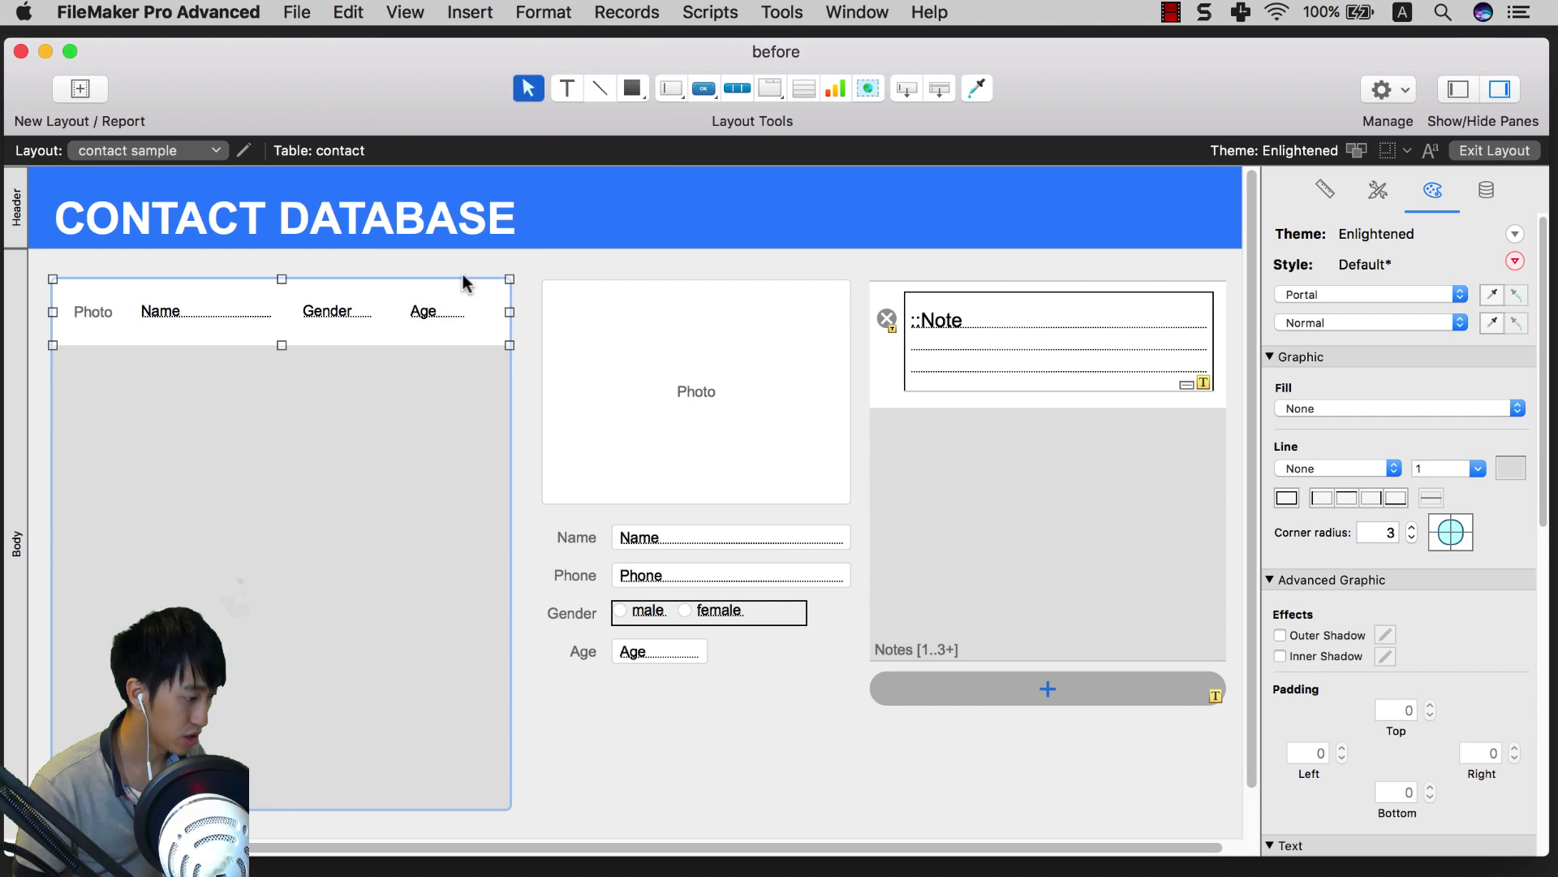
{"action": "scroll", "coordinate": [391, 359], "scroll_direction": "down", "scroll_amount": 3}
{"action": "scroll", "coordinate": [391, 360], "scroll_direction": "down", "scroll_amount": 5}
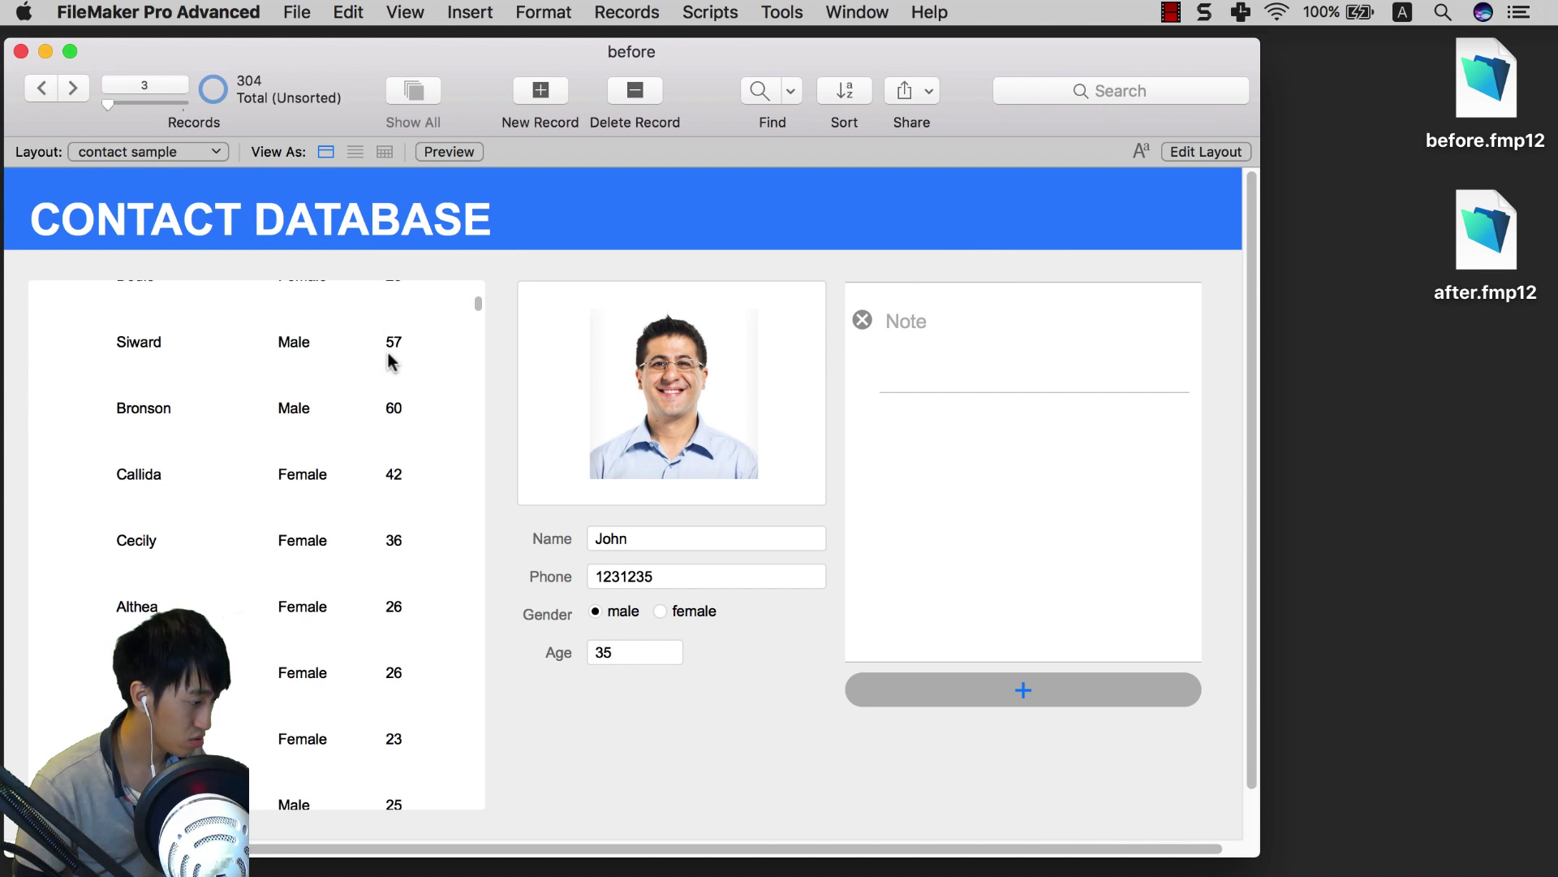
{"action": "scroll", "coordinate": [391, 359], "scroll_direction": "up", "scroll_amount": 10}
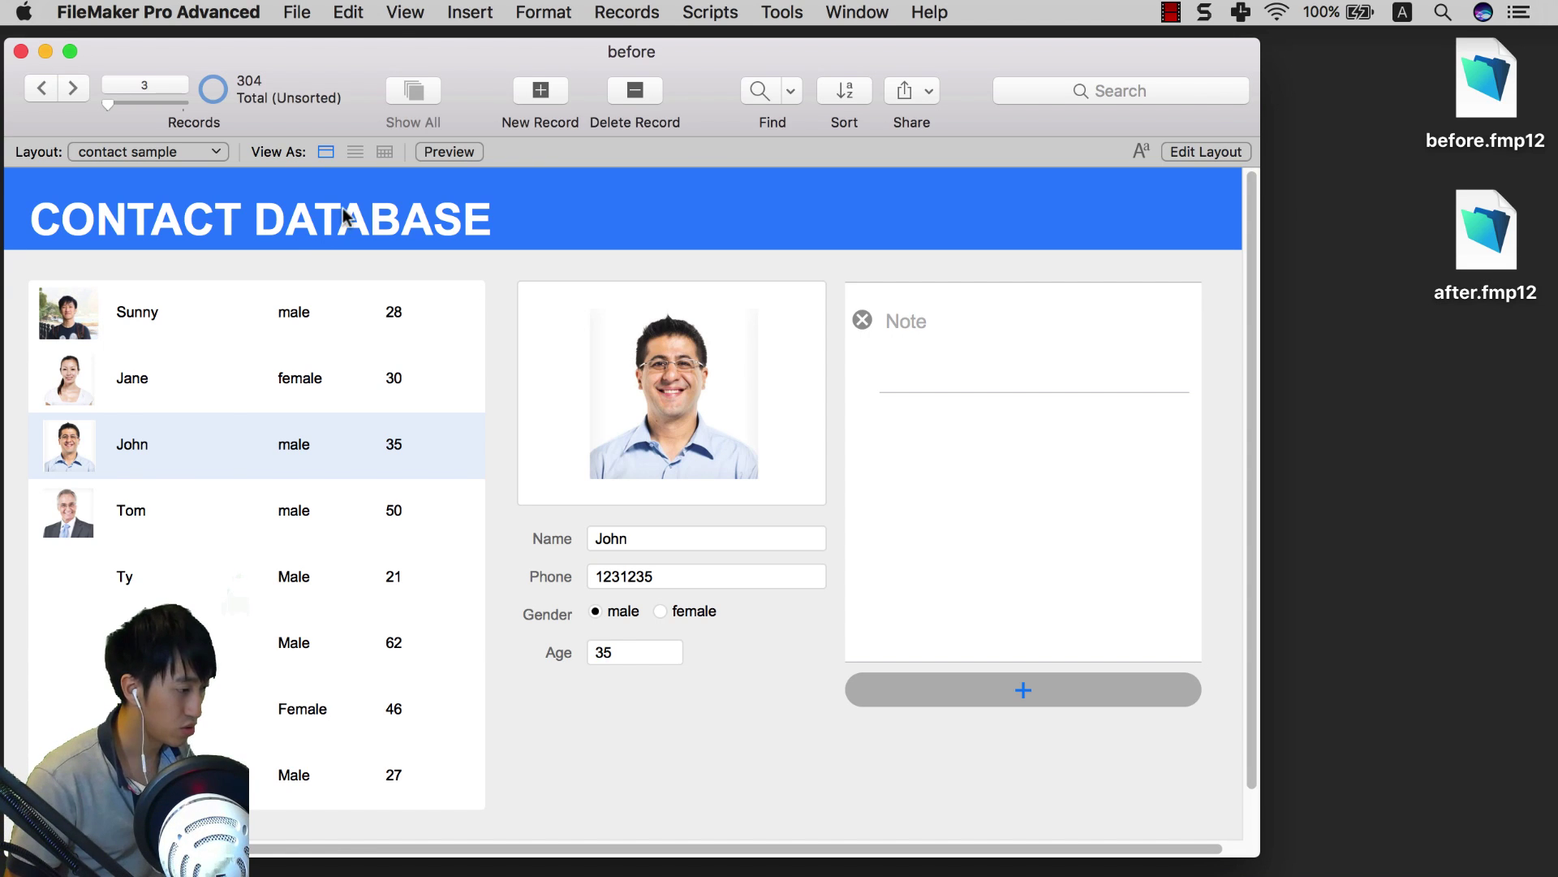
{"action": "left_click", "coordinate": [401, 16]}
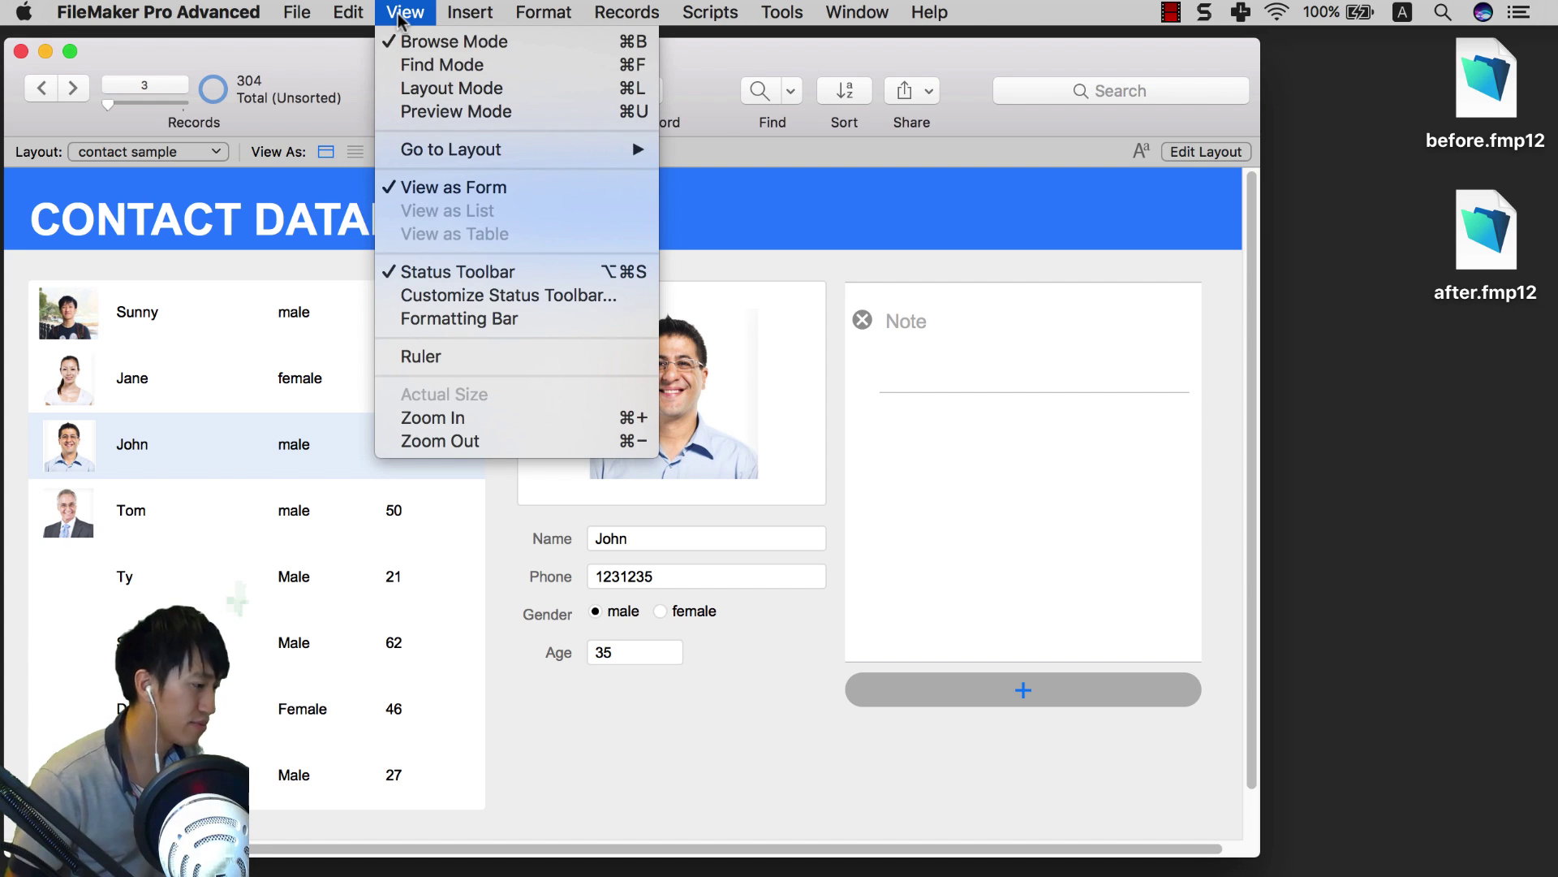
{"action": "key", "text": "super+l"}
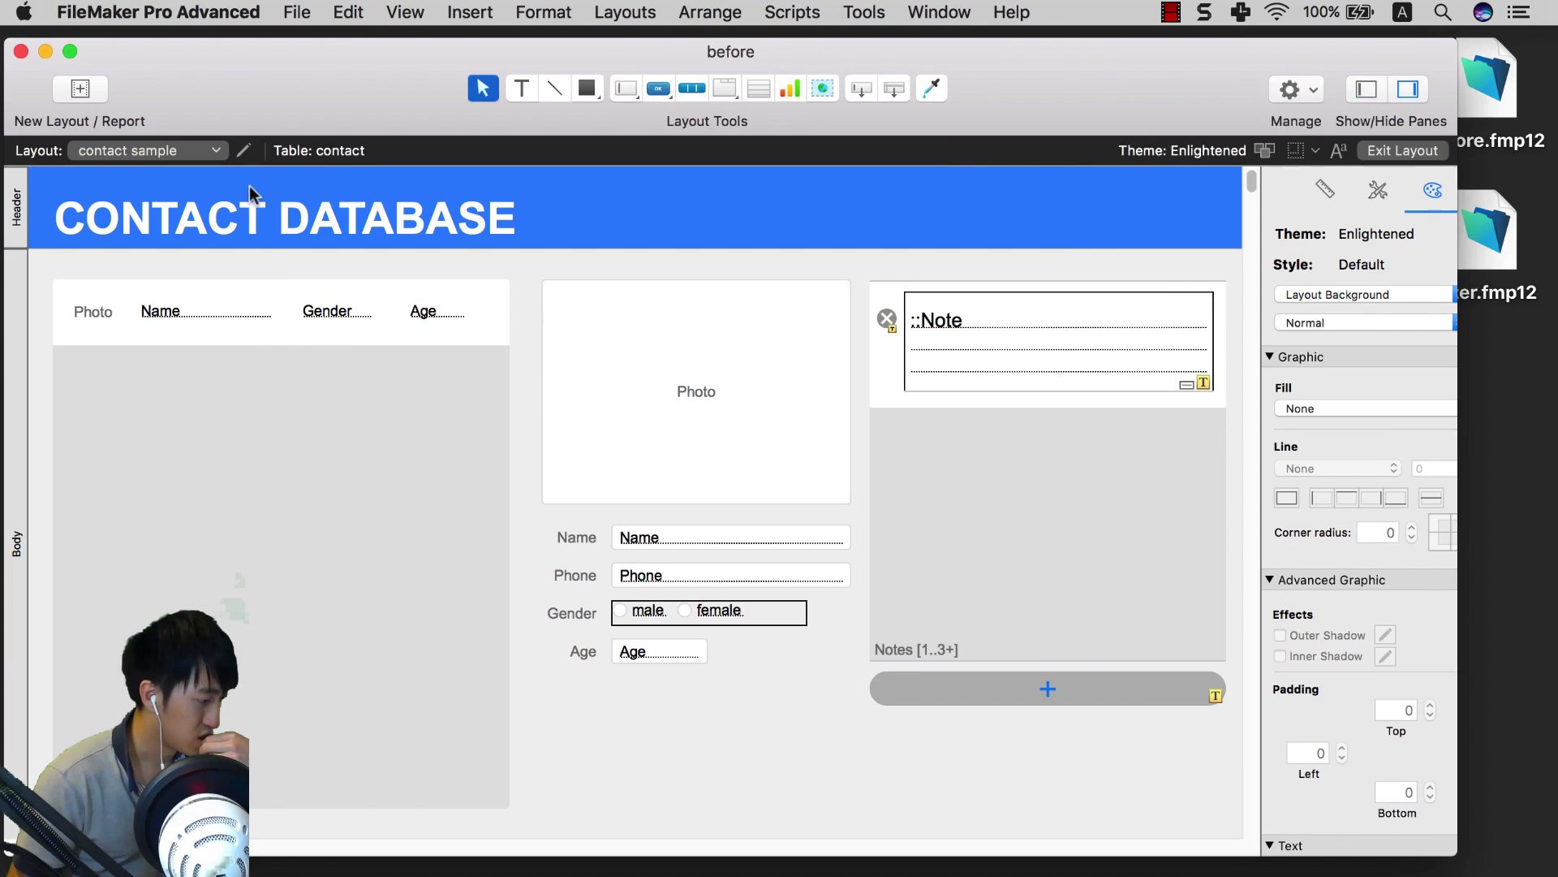
{"action": "left_click", "coordinate": [341, 377]}
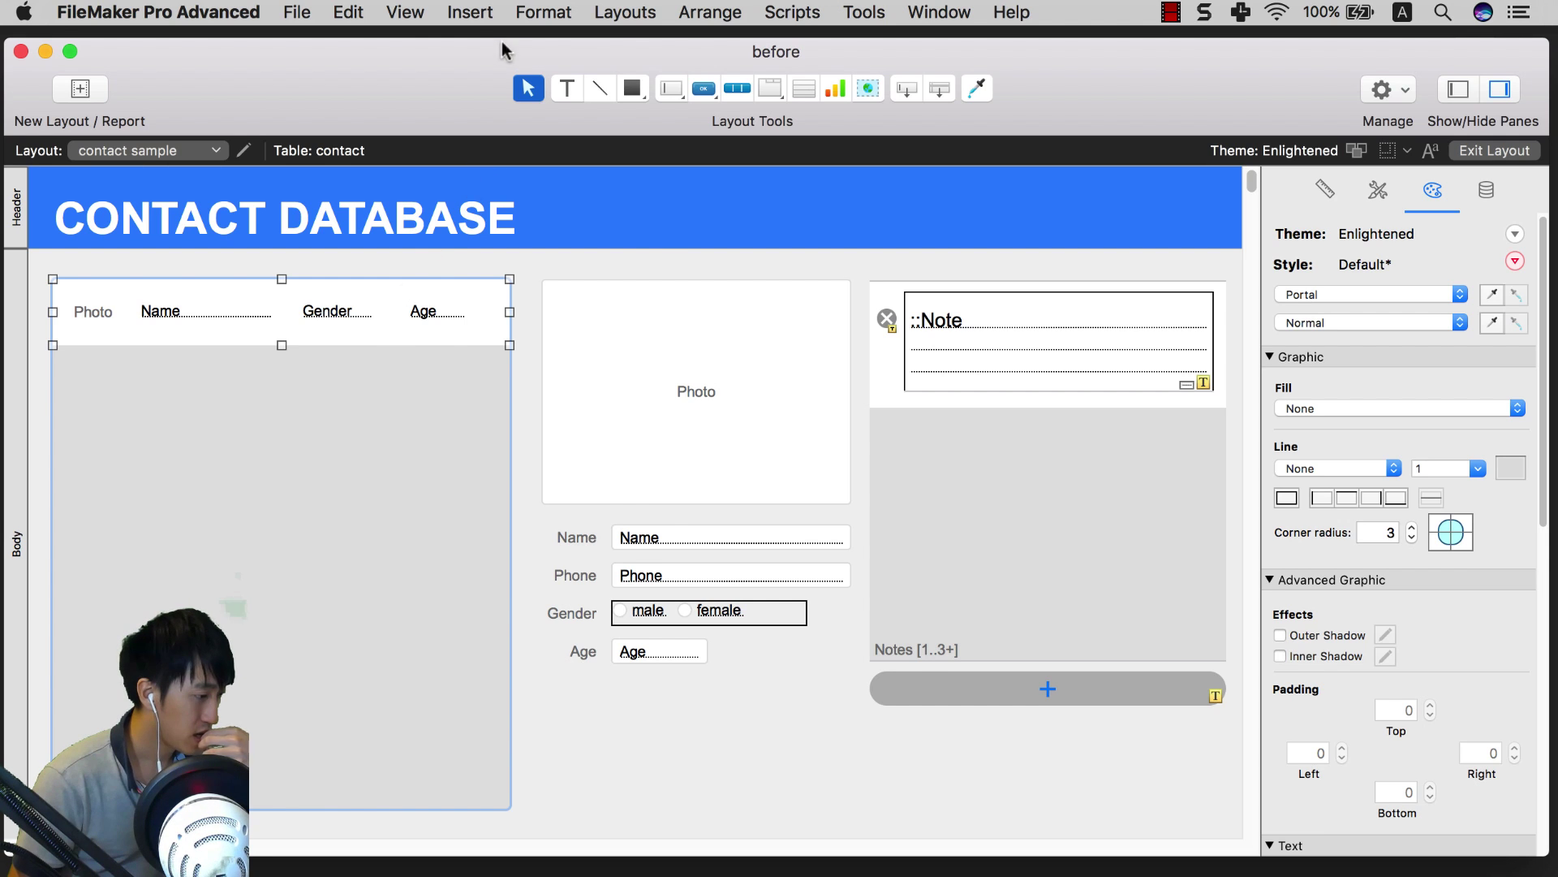
{"action": "left_click", "coordinate": [405, 12]}
{"action": "left_click", "coordinate": [422, 34]}
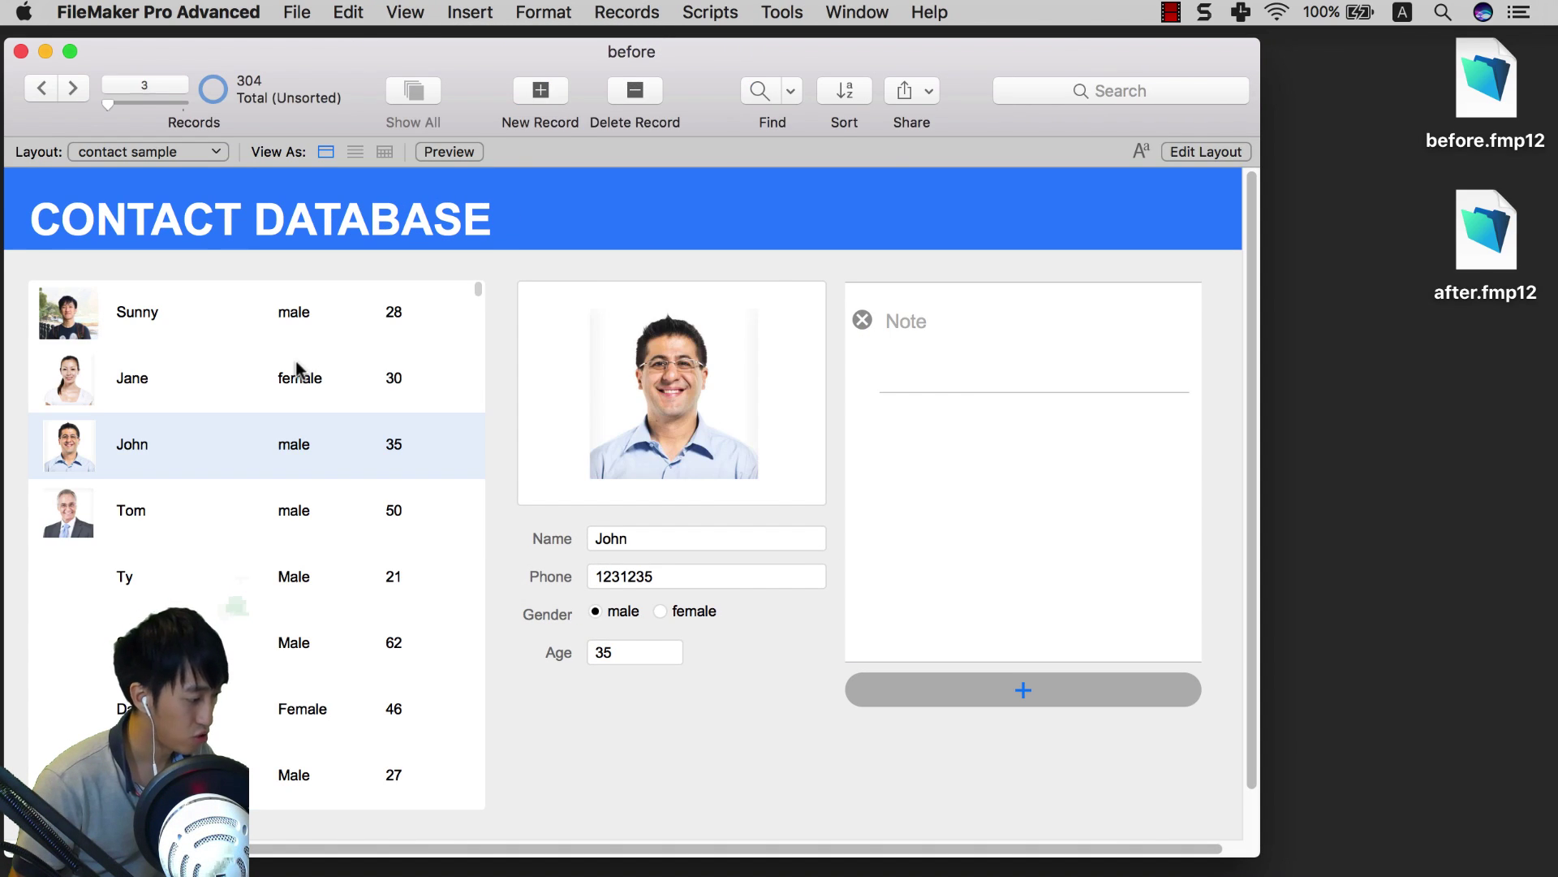
Step: Select several contacts in the list portal to check the active-row highlight and the matching details
{"action": "left_click", "coordinate": [298, 370]}
{"action": "left_click", "coordinate": [322, 339]}
{"action": "left_click", "coordinate": [324, 386]}
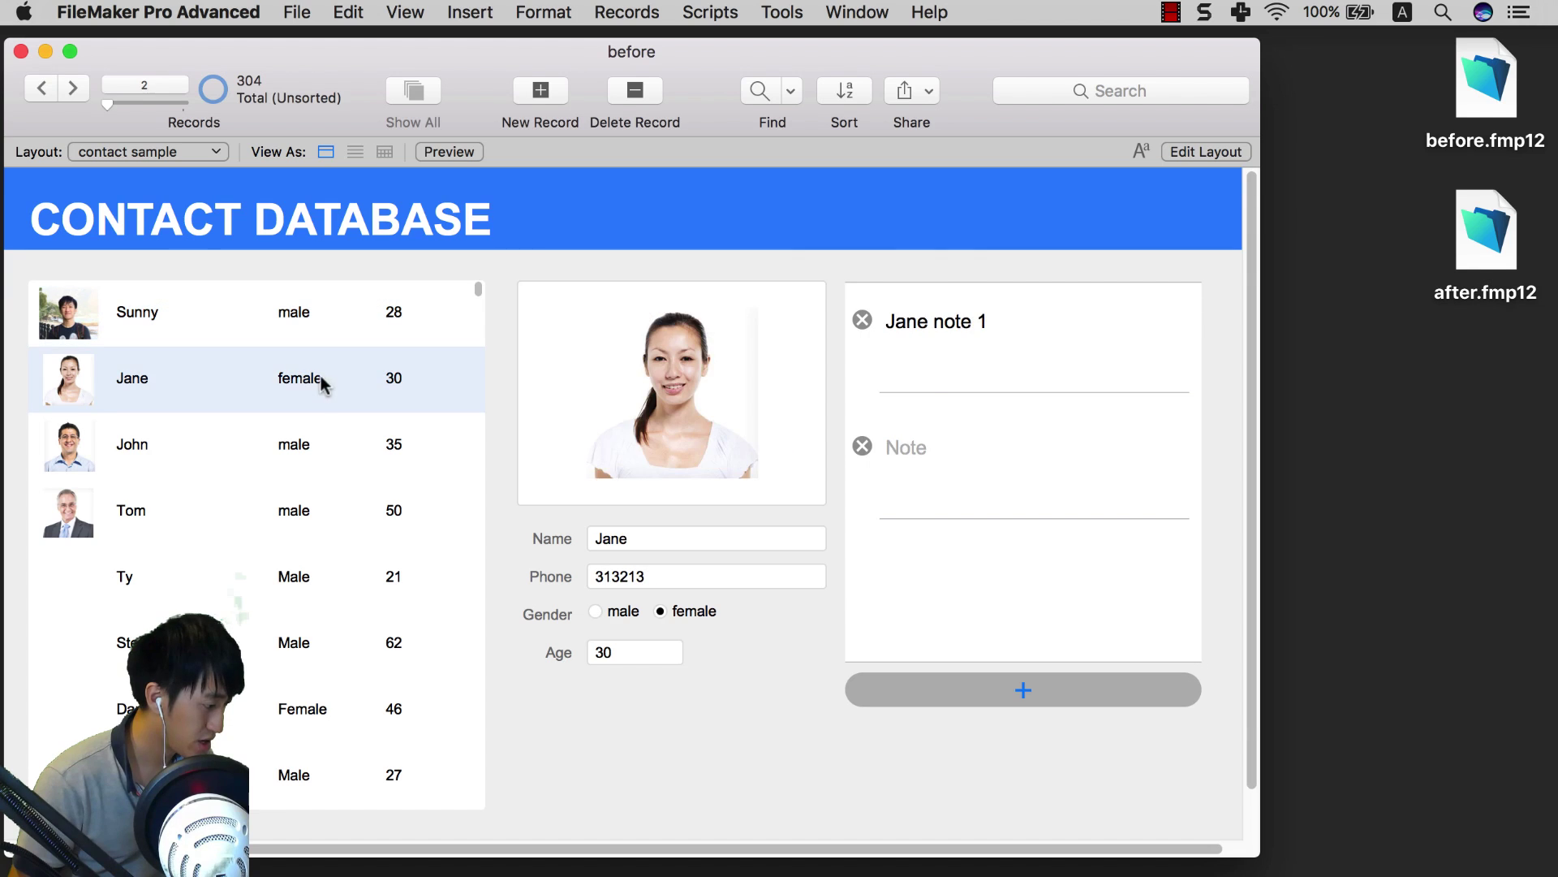
{"action": "left_click", "coordinate": [302, 469]}
{"action": "left_click", "coordinate": [312, 526]}
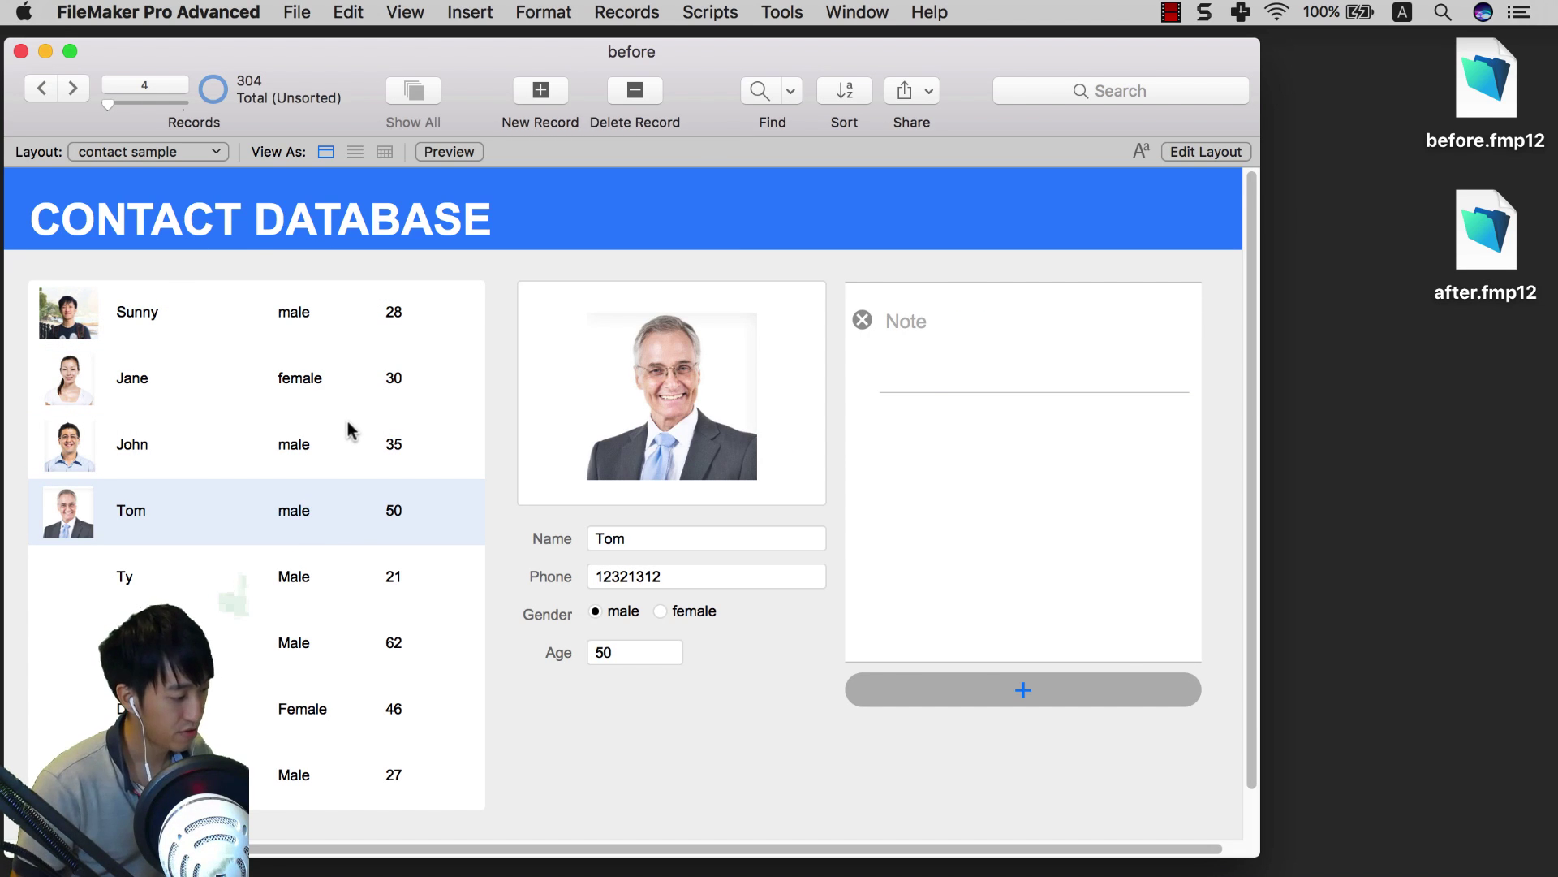
{"action": "left_click", "coordinate": [155, 450]}
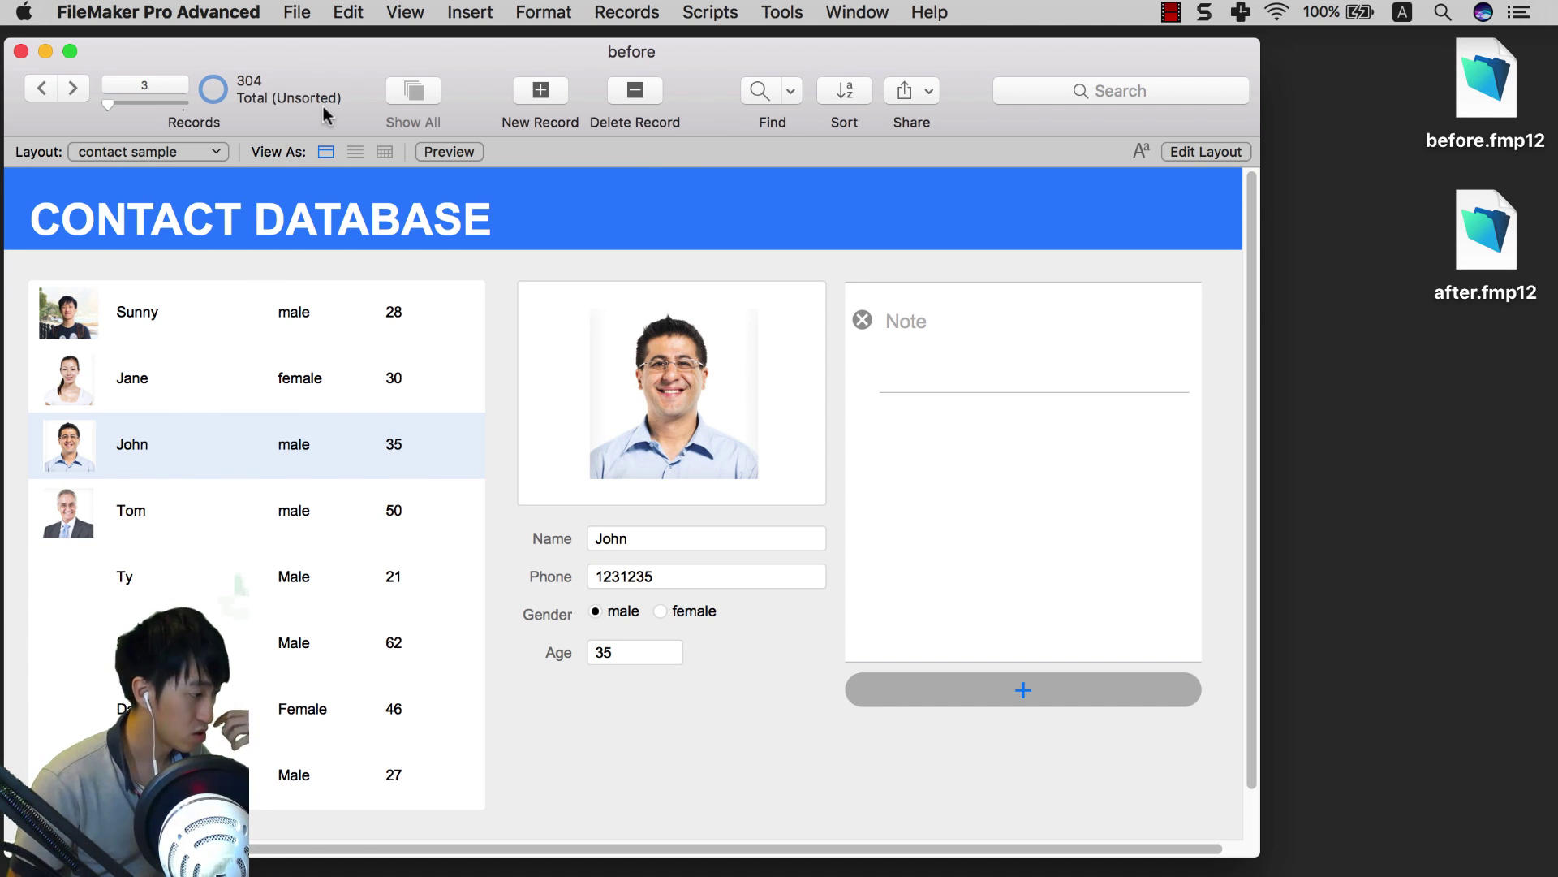
Step: Enable the alternate row state for the contact list portal in Layout mode
{"action": "left_click", "coordinate": [404, 12]}
{"action": "left_click", "coordinate": [430, 87]}
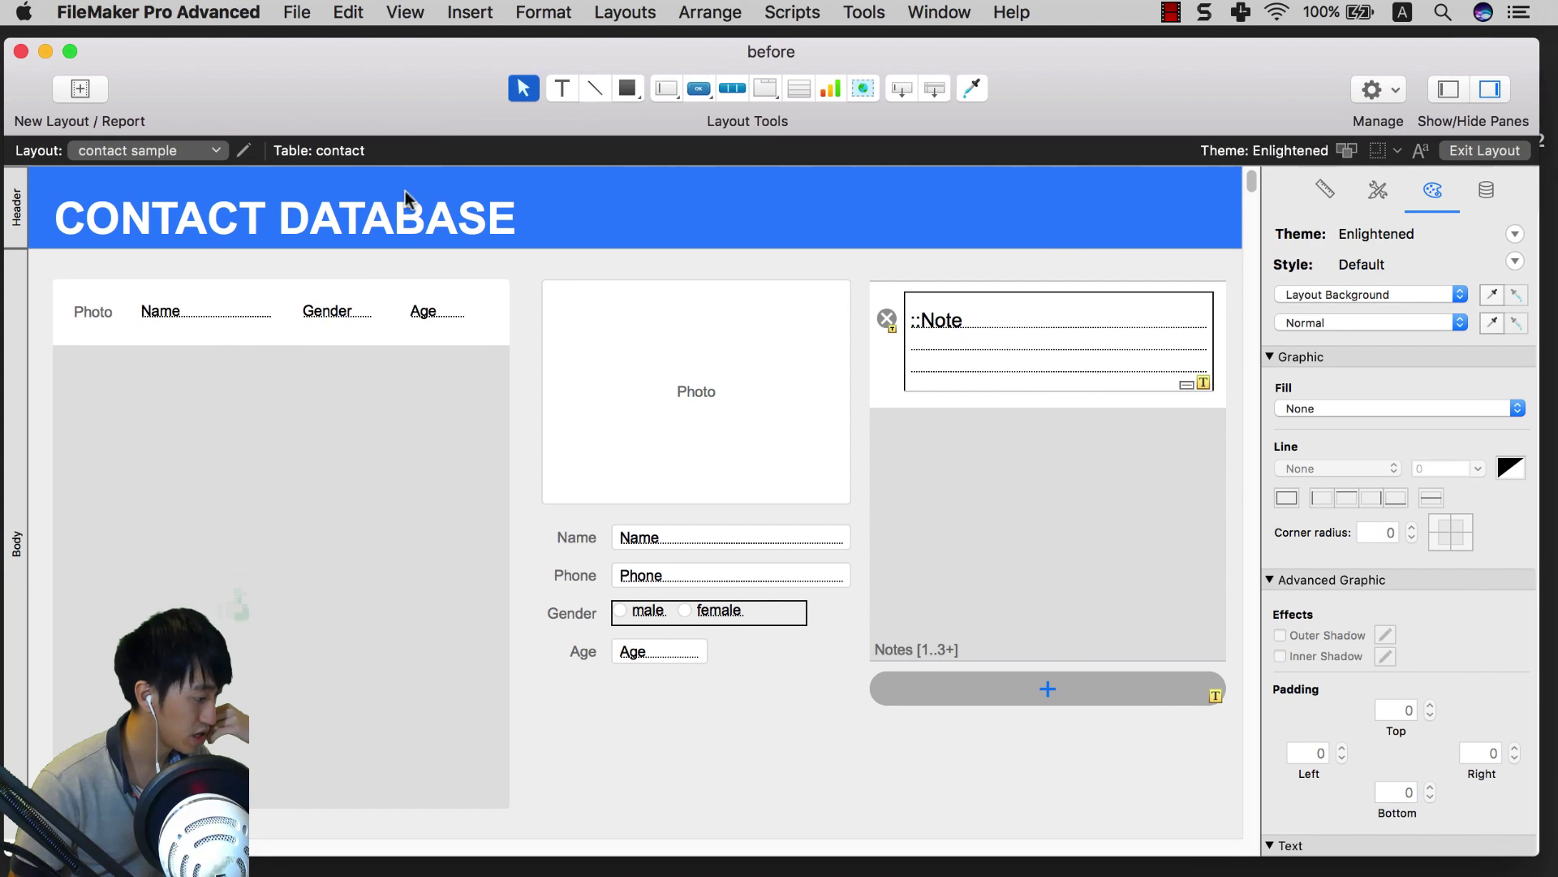
{"action": "double_click", "coordinate": [202, 400]}
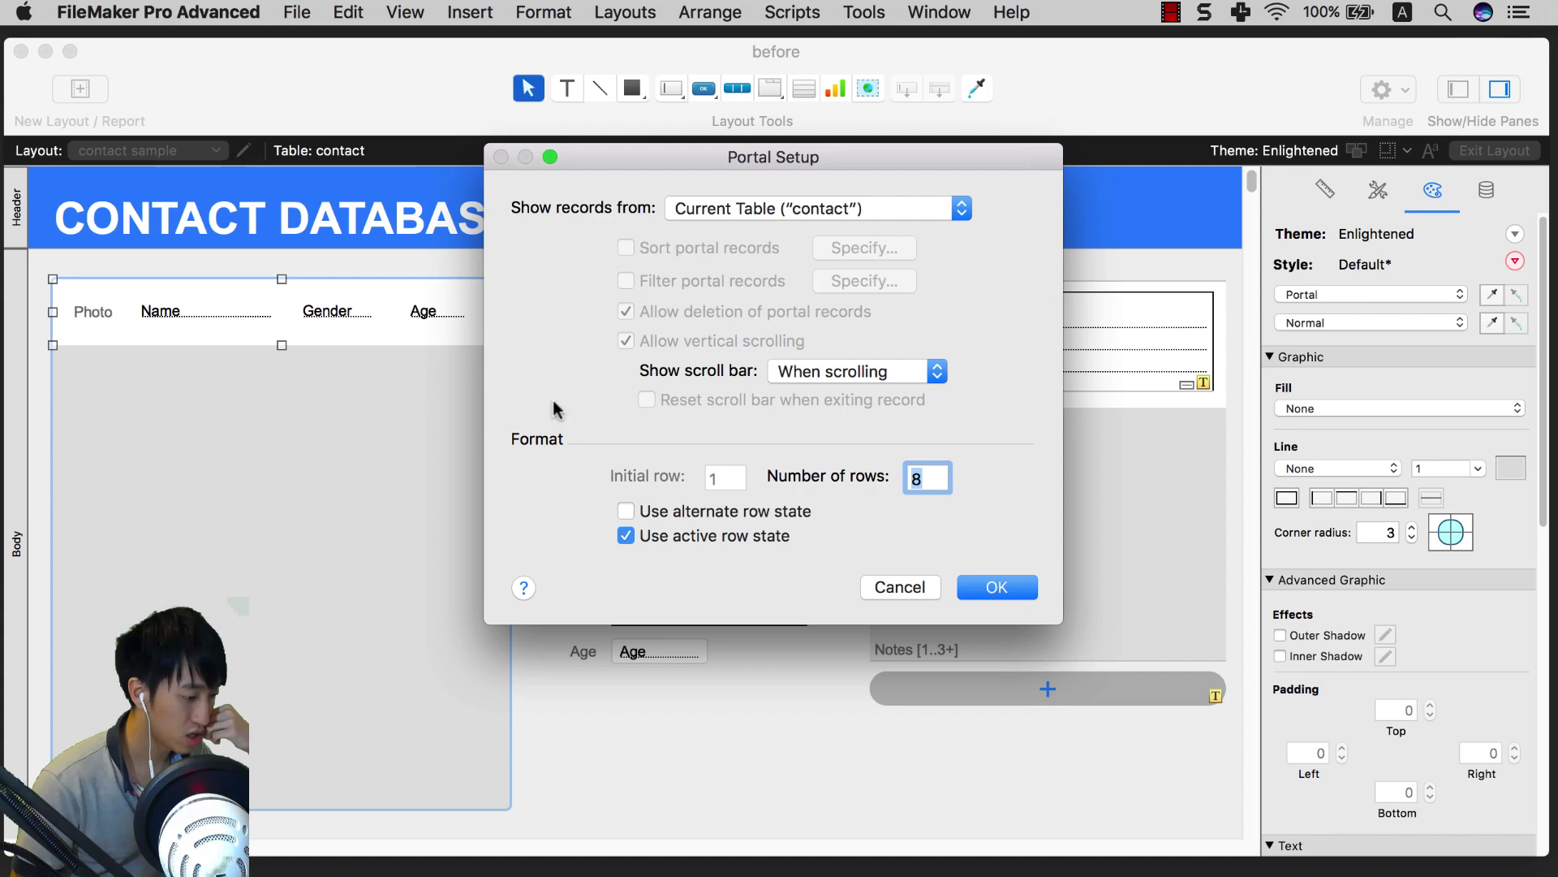
{"action": "left_click", "coordinate": [680, 510]}
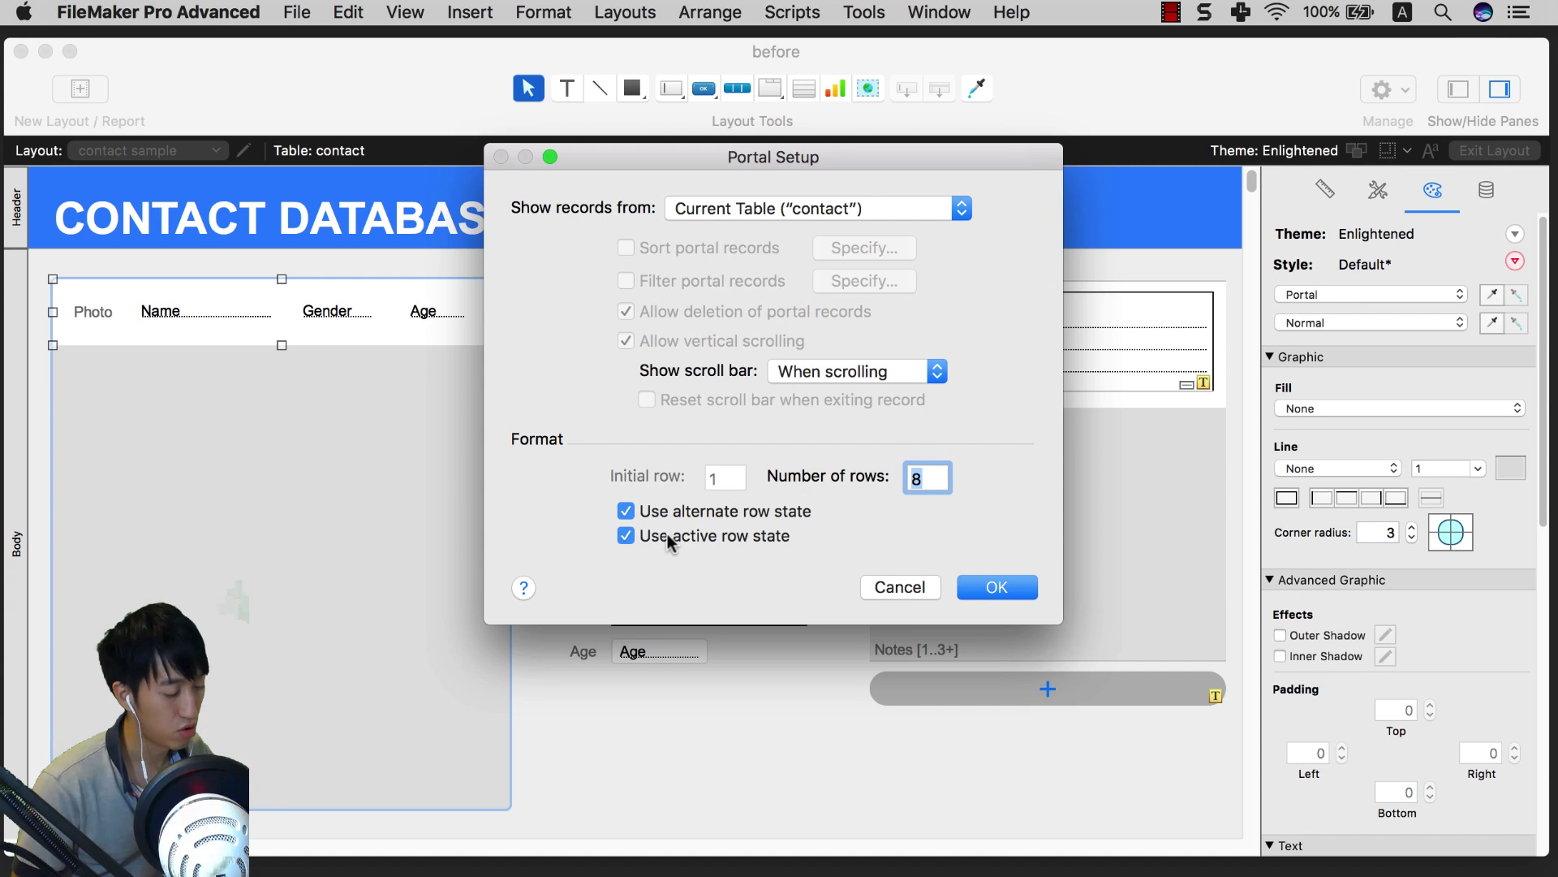
{"action": "left_click", "coordinate": [972, 588]}
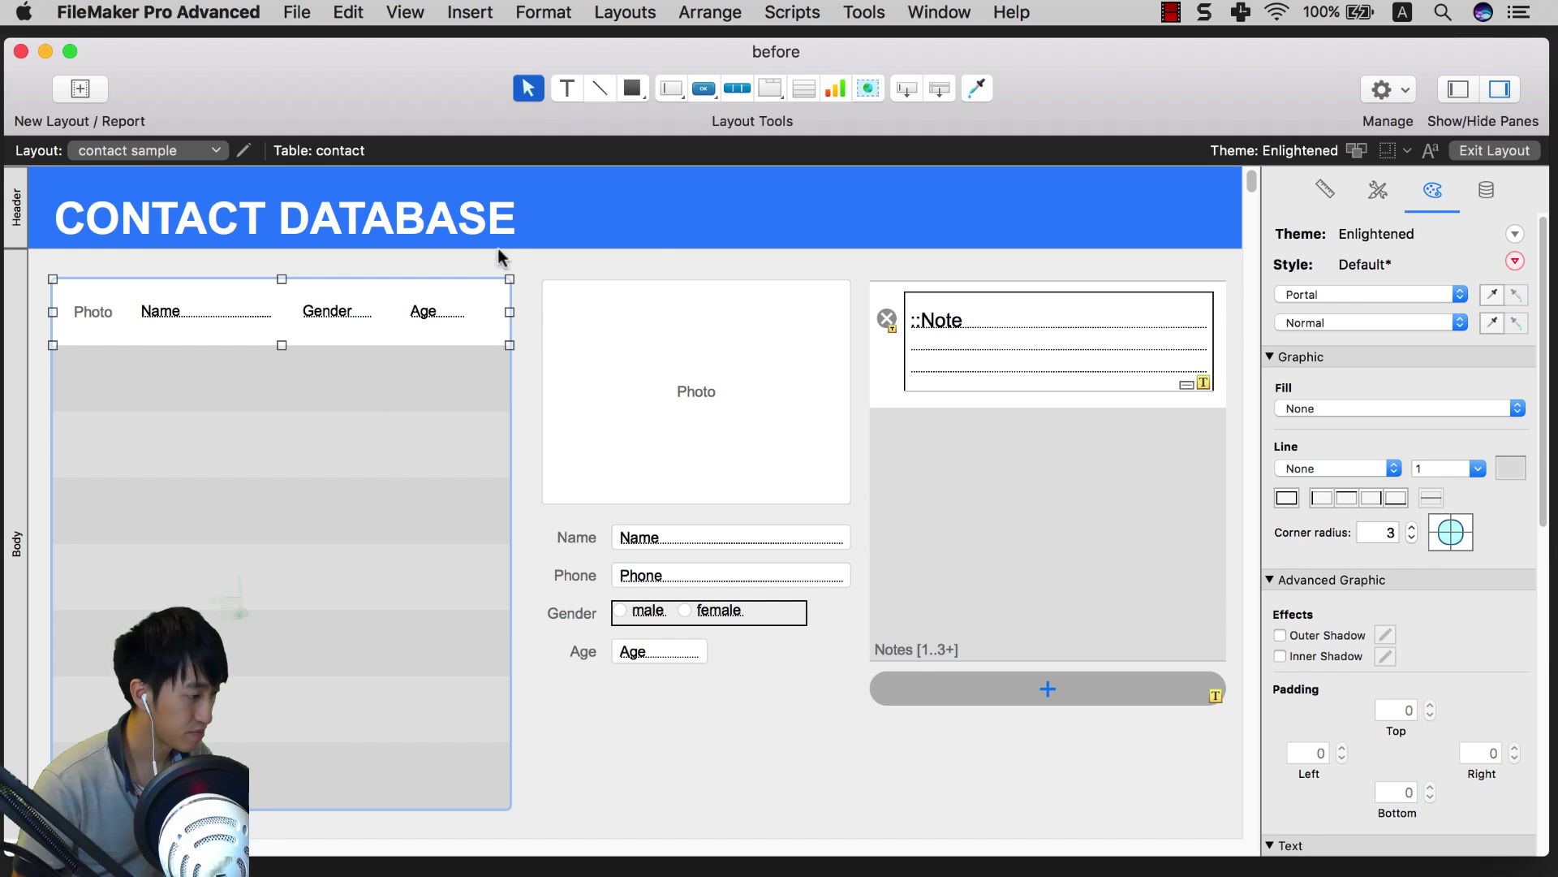
Step: Check the alternating row shading of the contact list portal in Browse mode while scrolling through its records
{"action": "left_click", "coordinate": [406, 13]}
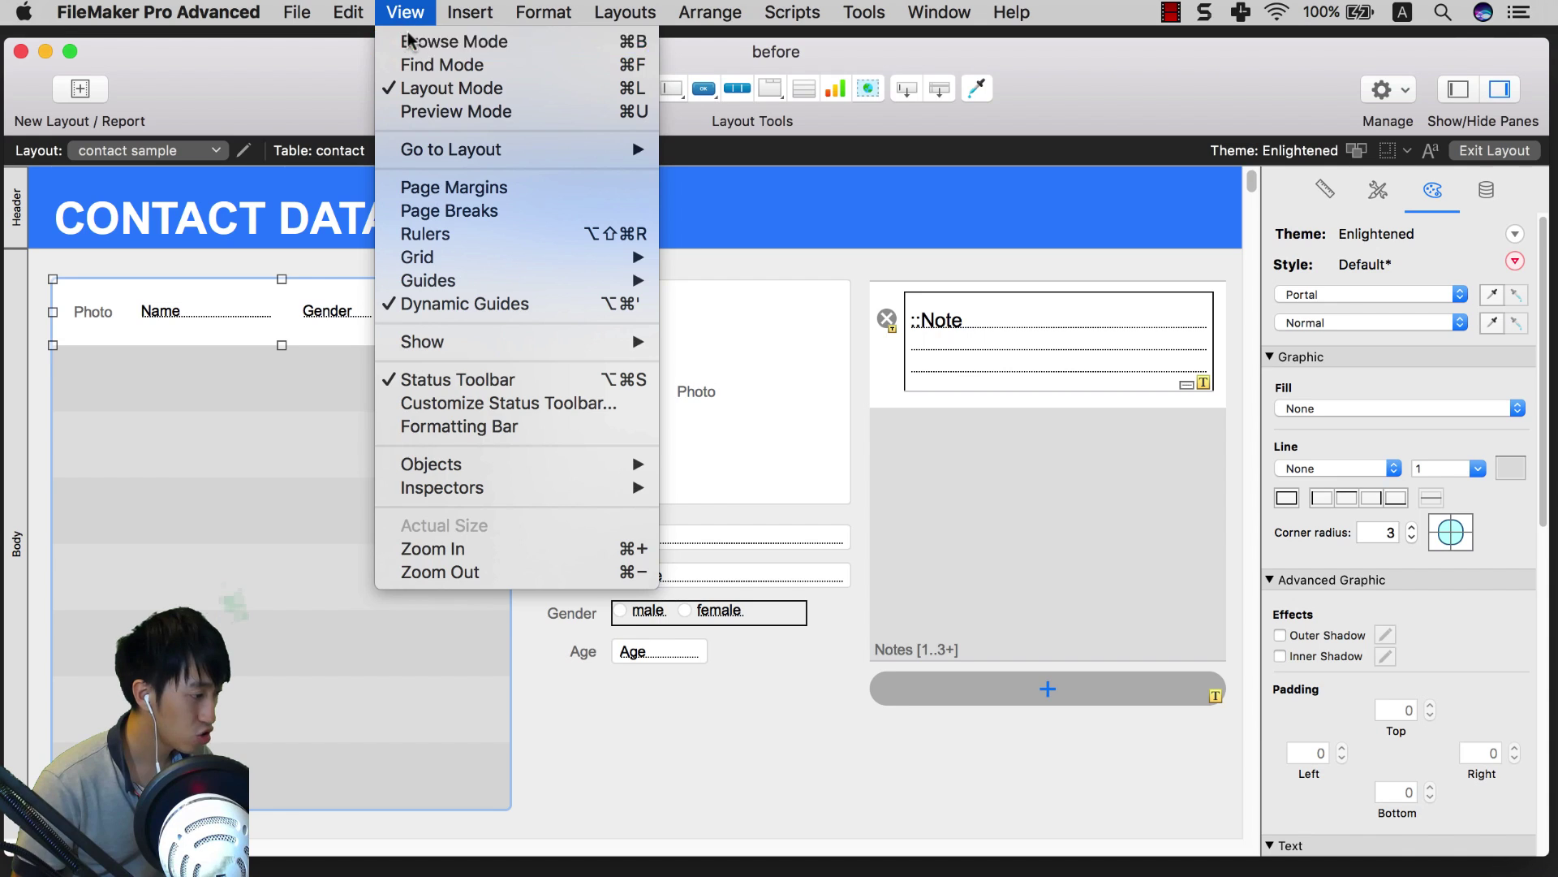
{"action": "left_click", "coordinate": [442, 42]}
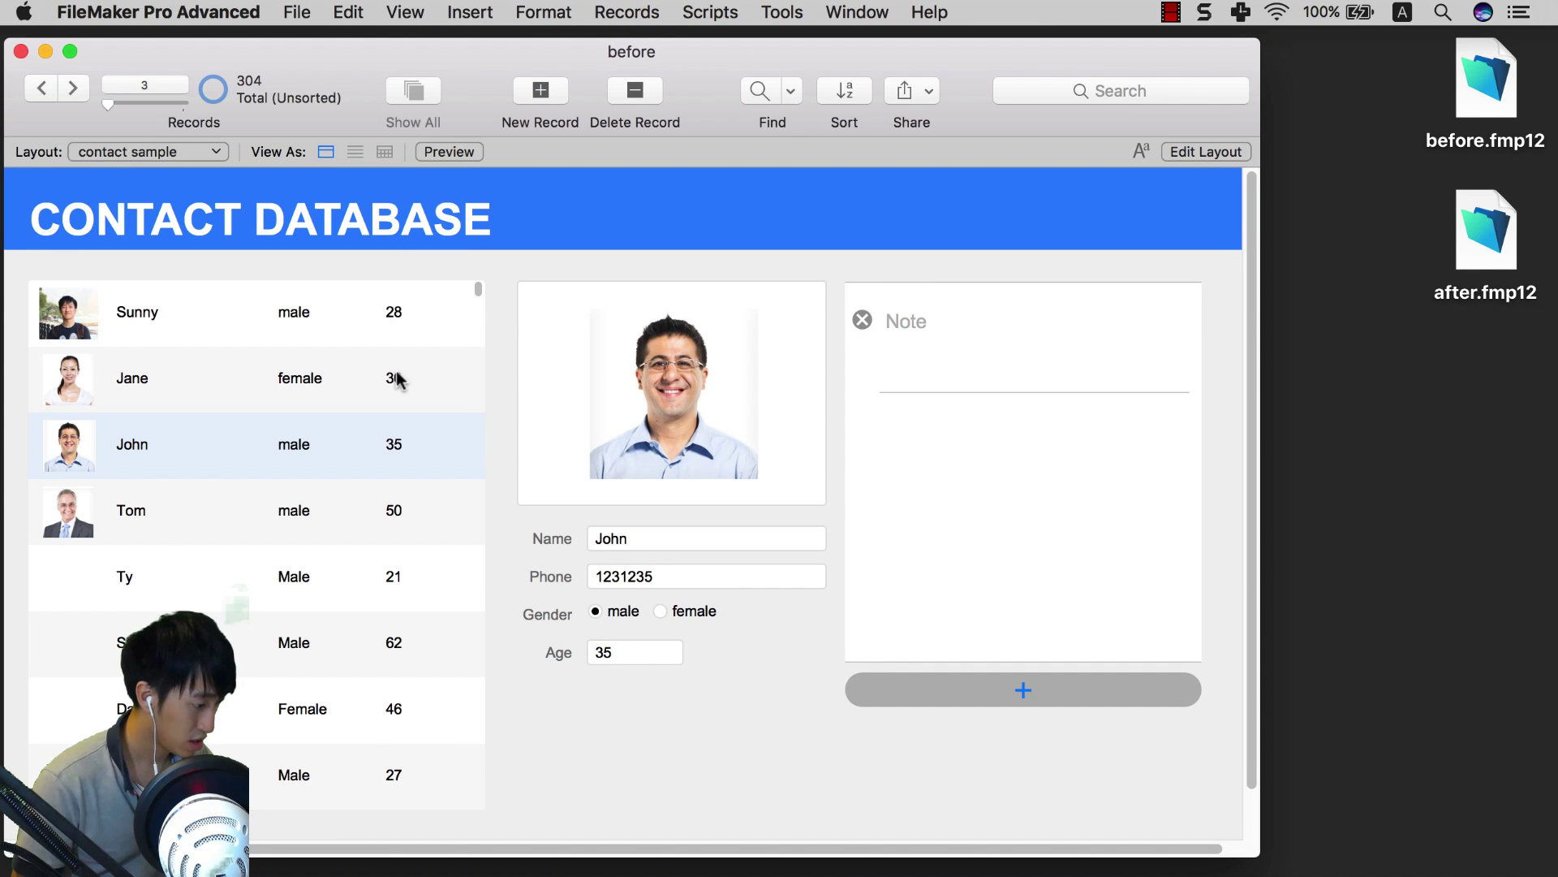
{"action": "scroll", "coordinate": [396, 372], "scroll_direction": "down", "scroll_amount": 3}
{"action": "scroll", "coordinate": [396, 370], "scroll_direction": "up", "scroll_amount": 3}
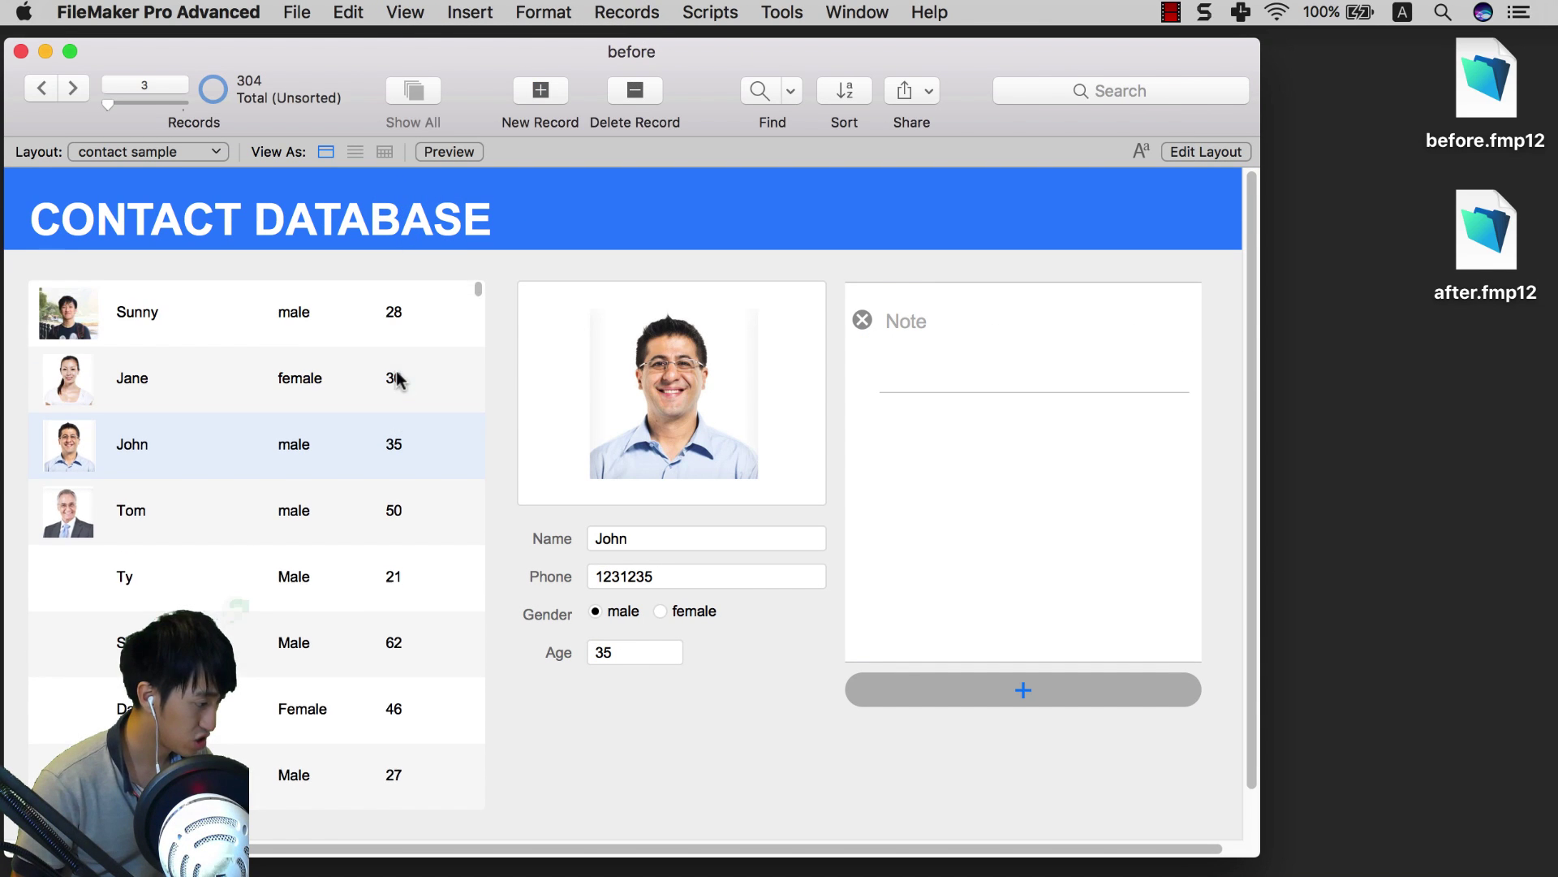
{"action": "left_click", "coordinate": [263, 329]}
{"action": "left_click", "coordinate": [280, 438]}
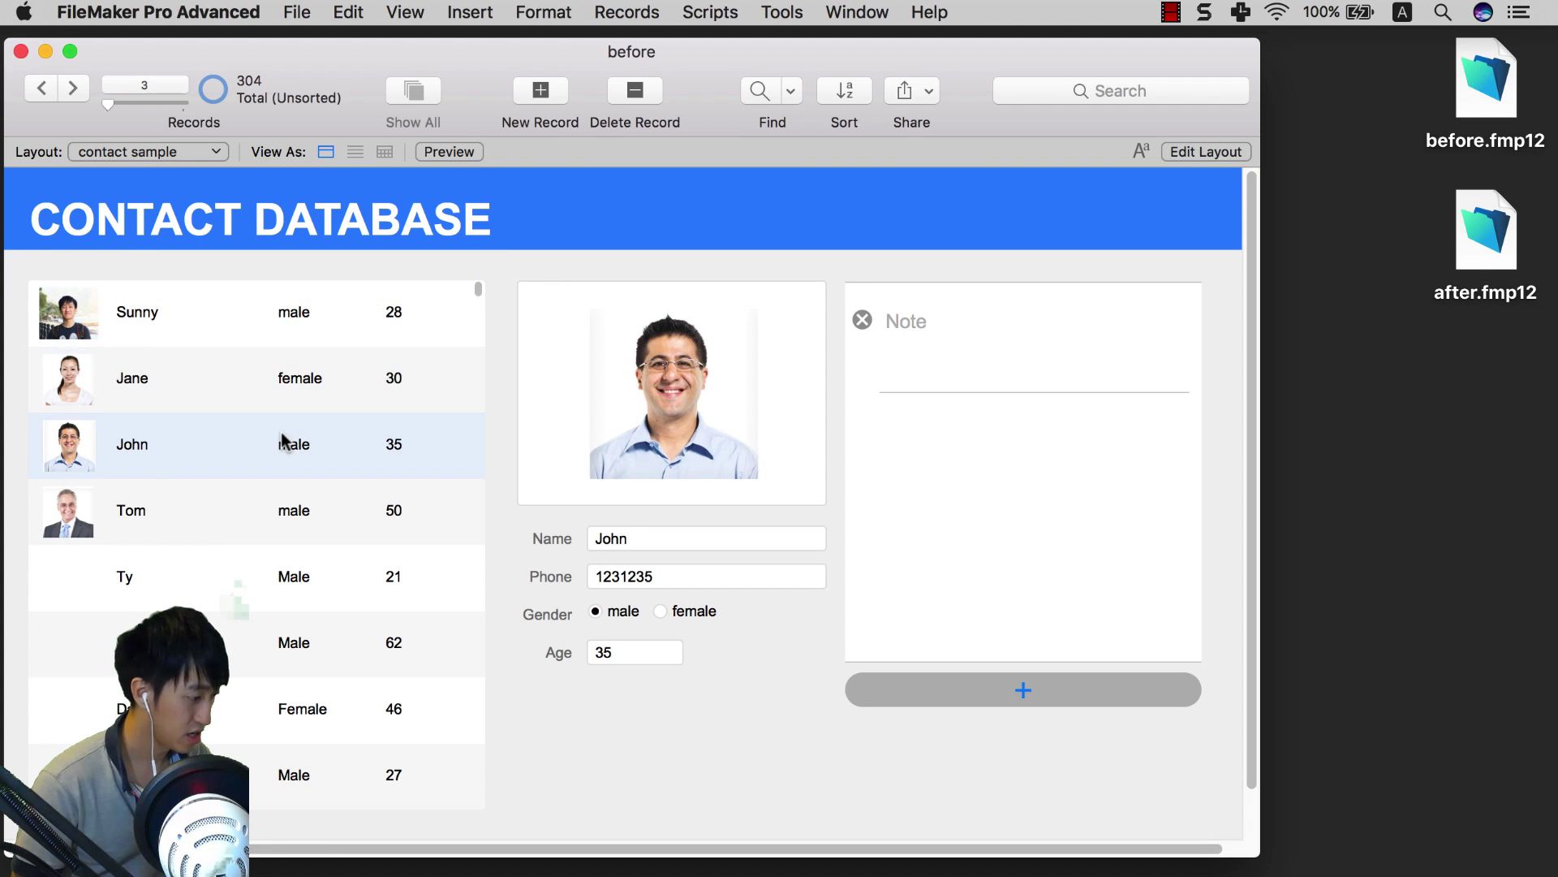
{"action": "scroll", "coordinate": [284, 439], "scroll_direction": "down", "scroll_amount": 1}
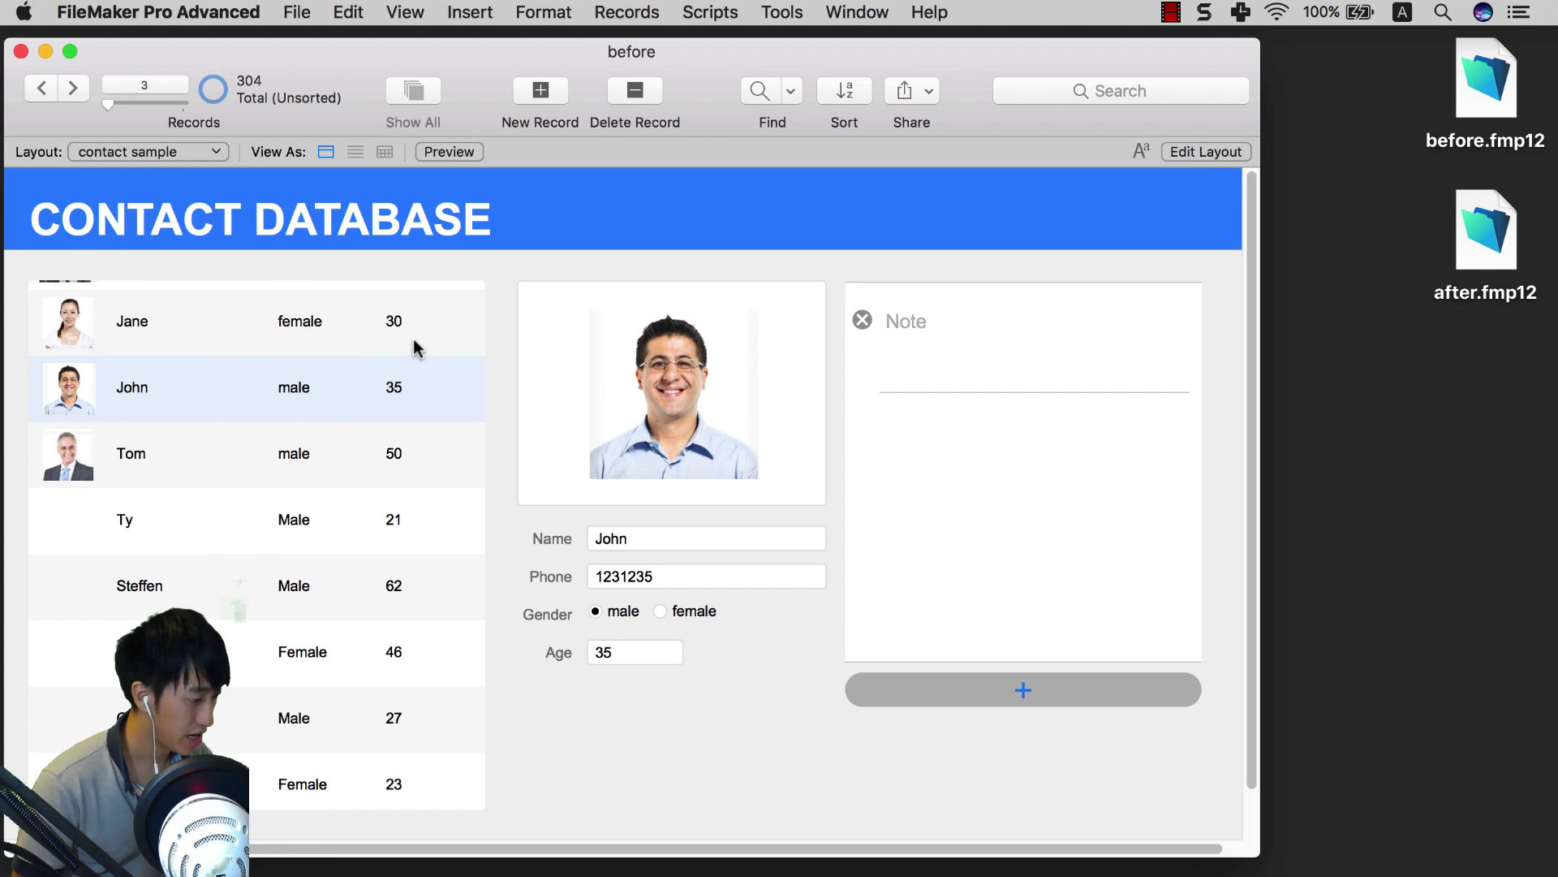
{"action": "scroll", "coordinate": [412, 338], "scroll_direction": "up", "scroll_amount": 1}
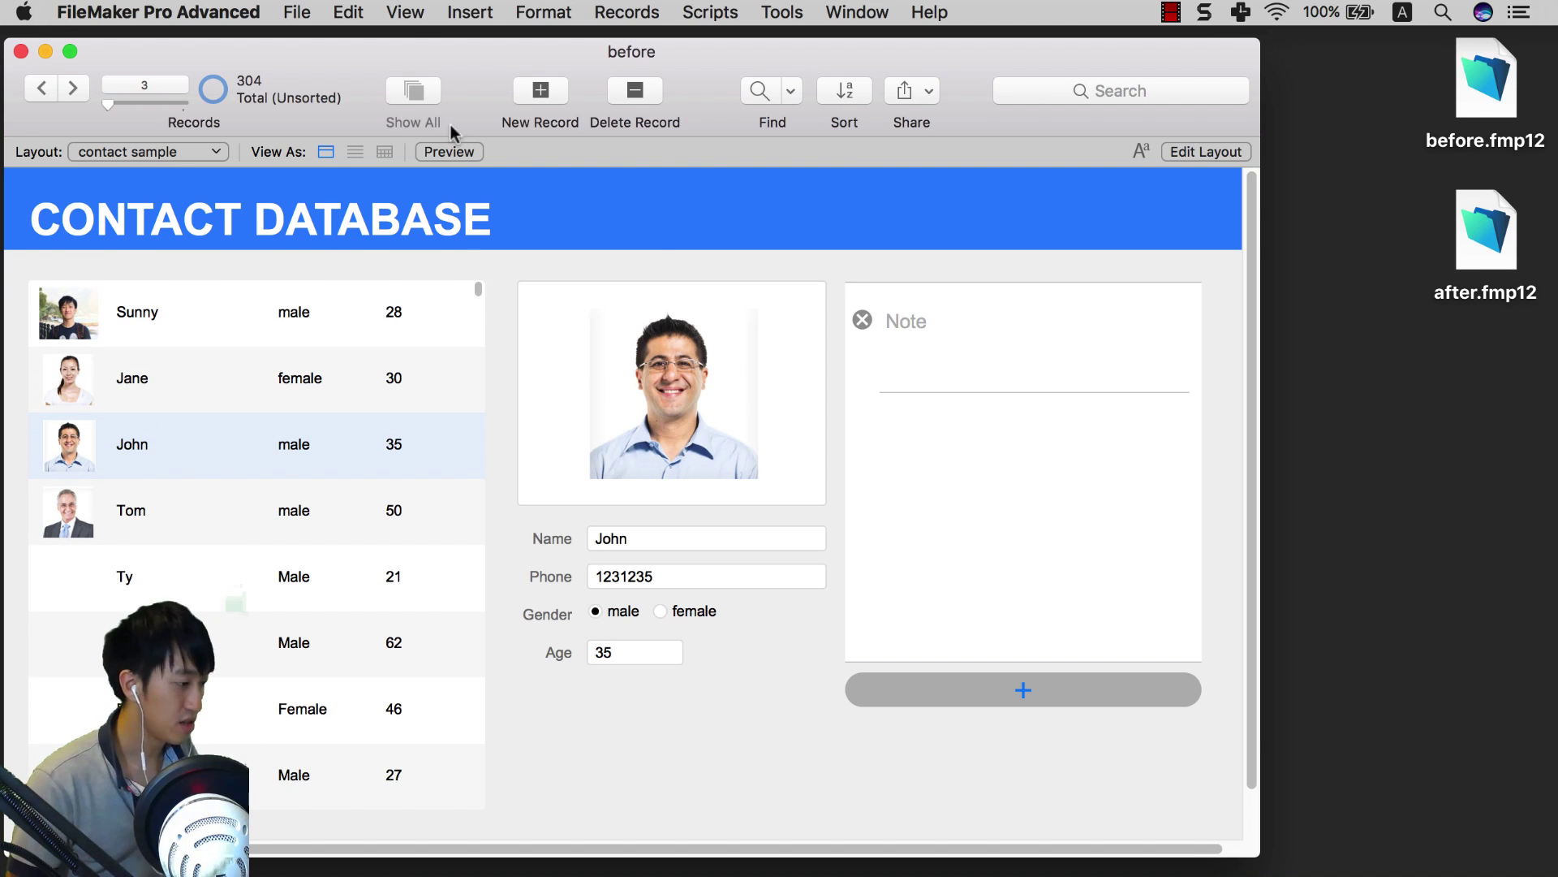
Step: Return to Layout mode and shift the CONTACT DATABASE title to the right to leave space before it in the header
{"action": "left_click", "coordinate": [405, 12]}
{"action": "left_click", "coordinate": [442, 87]}
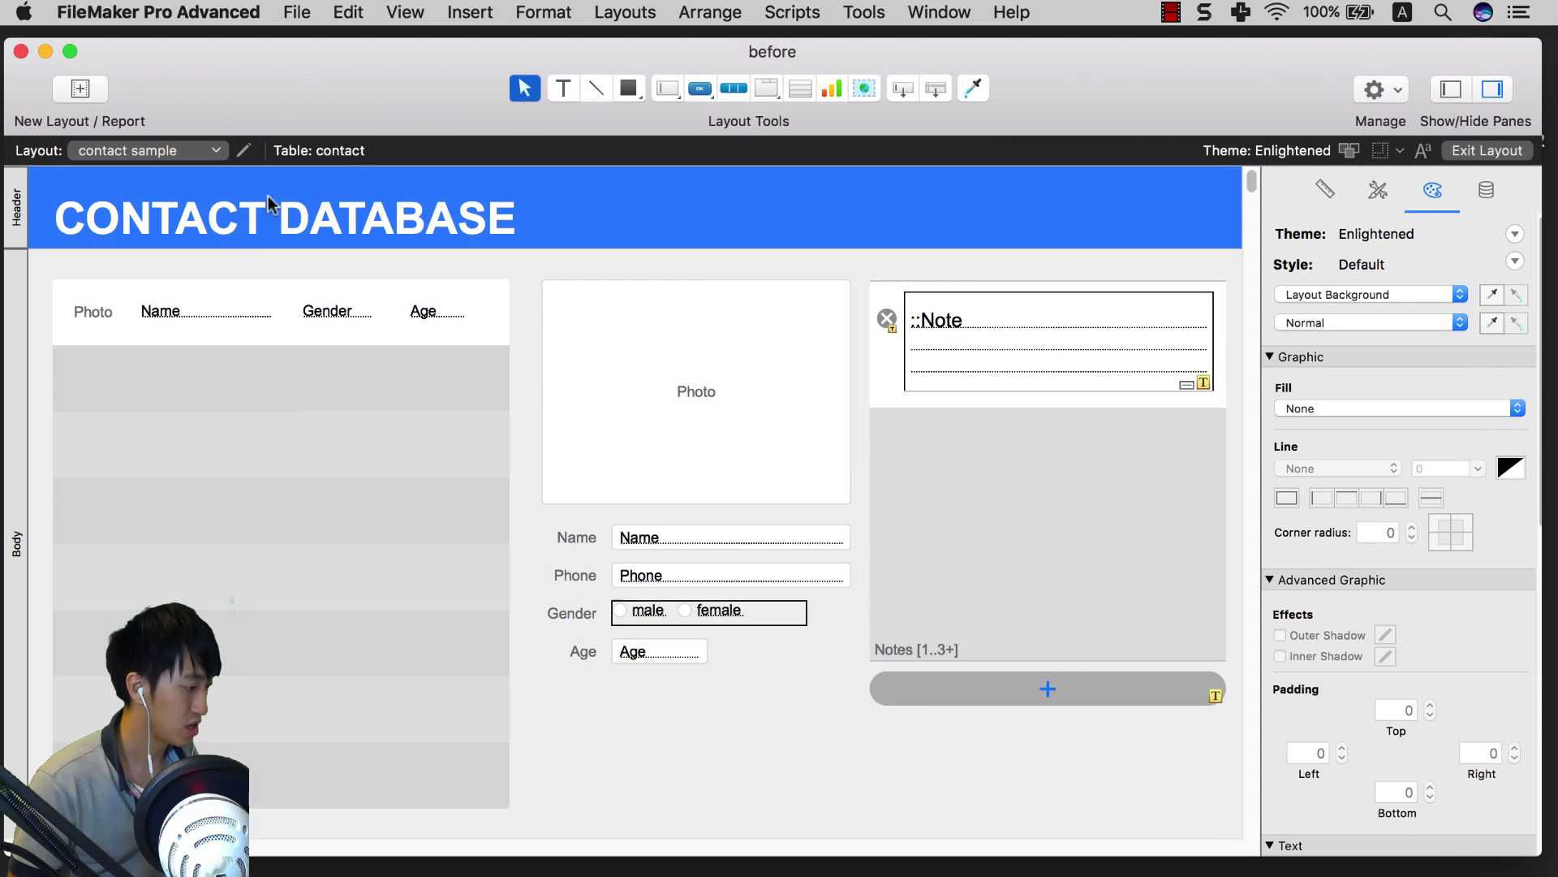
{"action": "left_click_drag", "start_coordinate": [240, 228], "coordinate": [295, 232]}
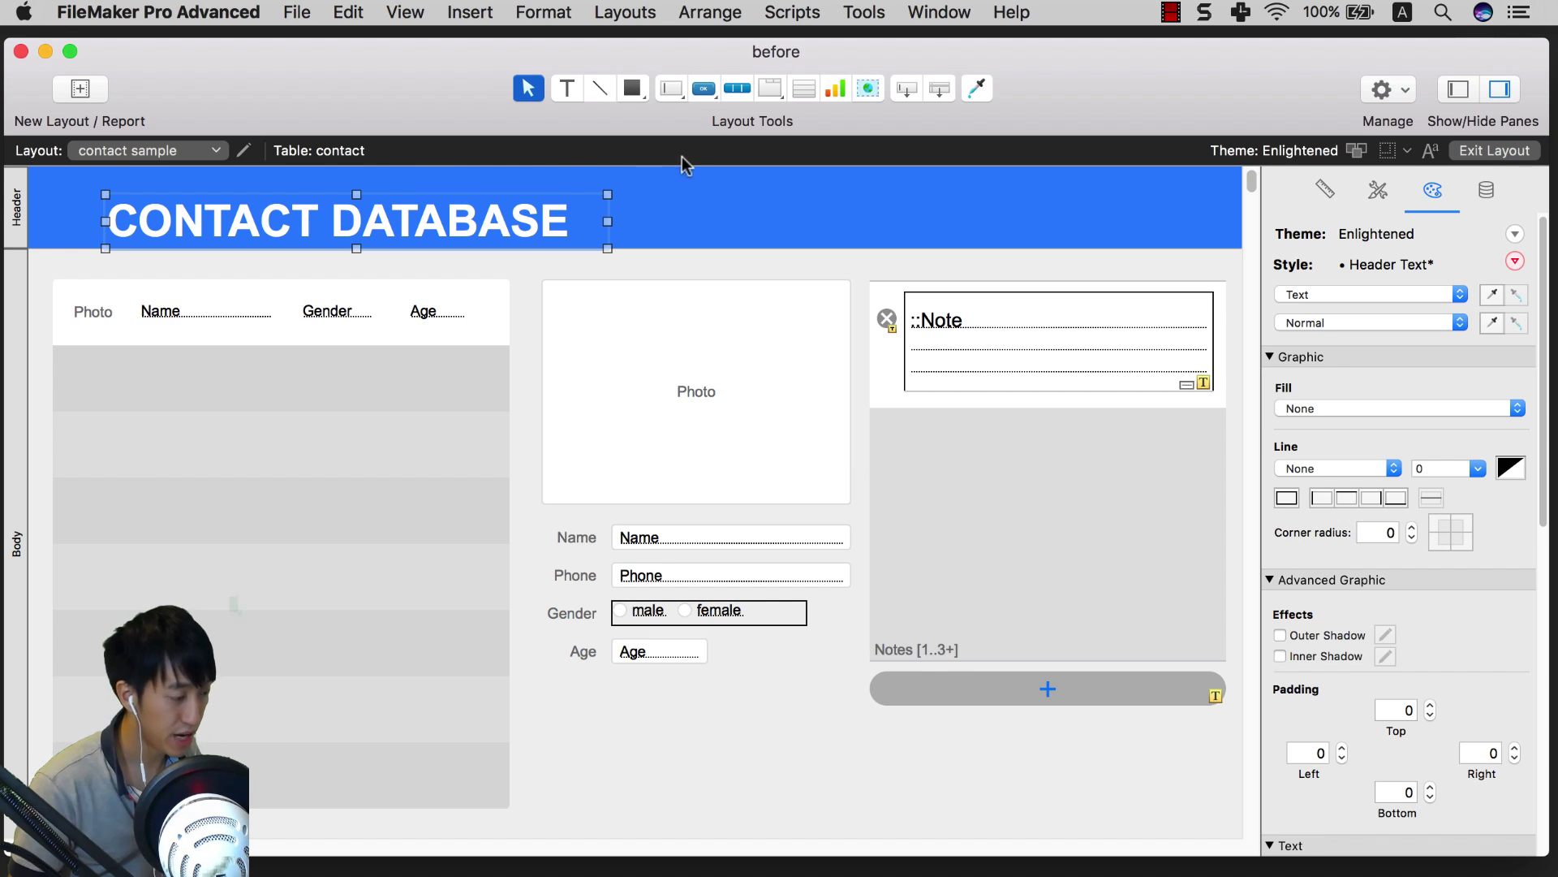
Step: Draw a button in the header just after the title and make it icon-only with the circled person icon
{"action": "left_click", "coordinate": [706, 89]}
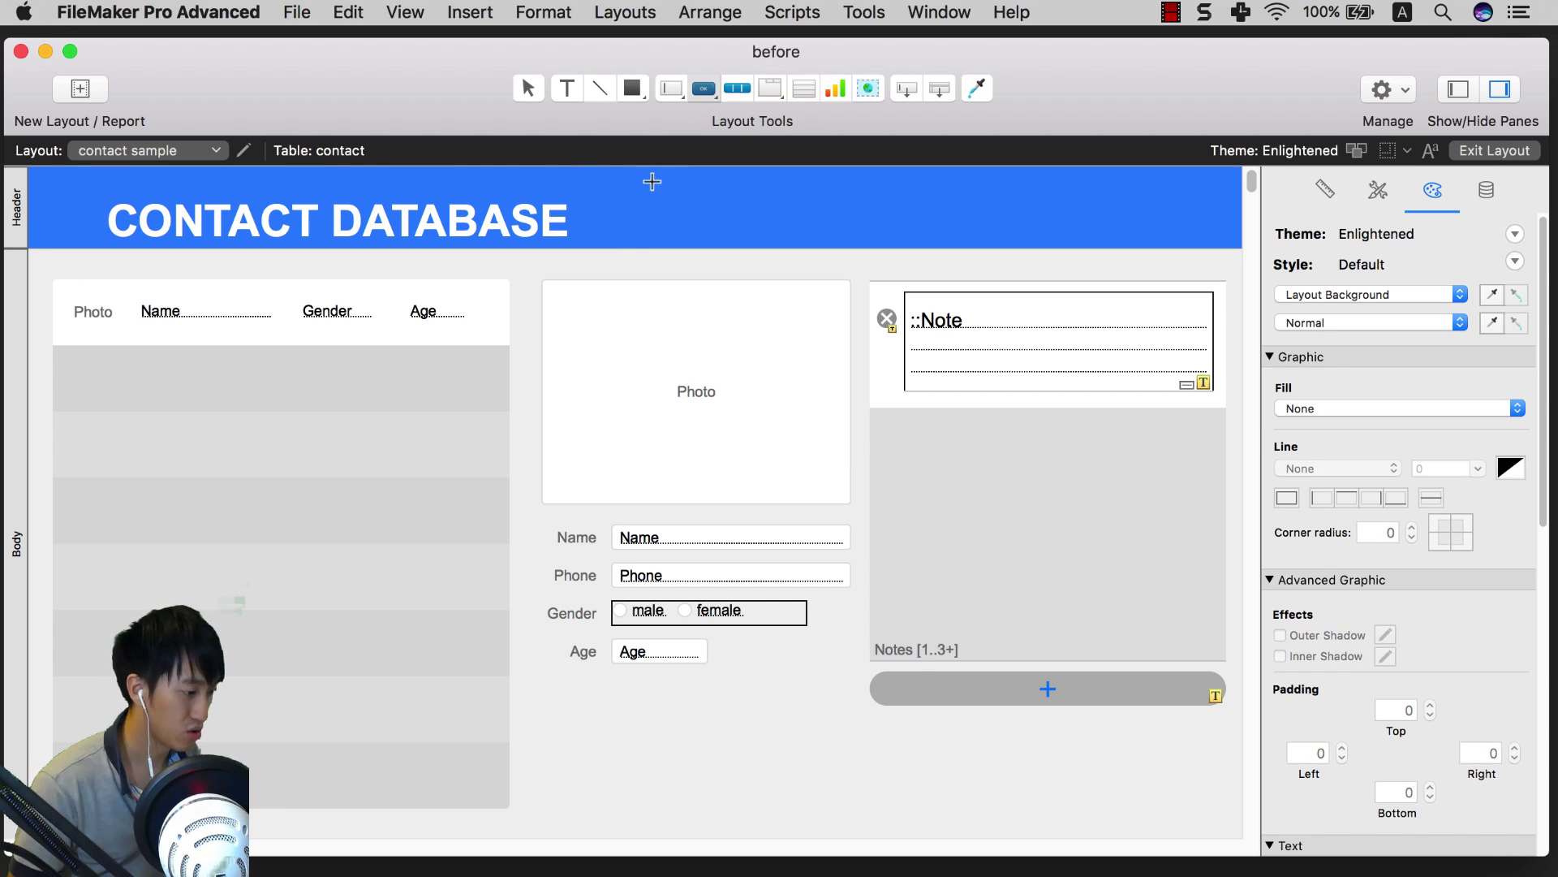
{"action": "mouse_move", "coordinate": [640, 187]}
{"action": "left_mouse_down"}
{"action": "mouse_move", "coordinate": [726, 254]}
{"action": "mouse_move", "coordinate": [680, 205]}
{"action": "left_mouse_up"}
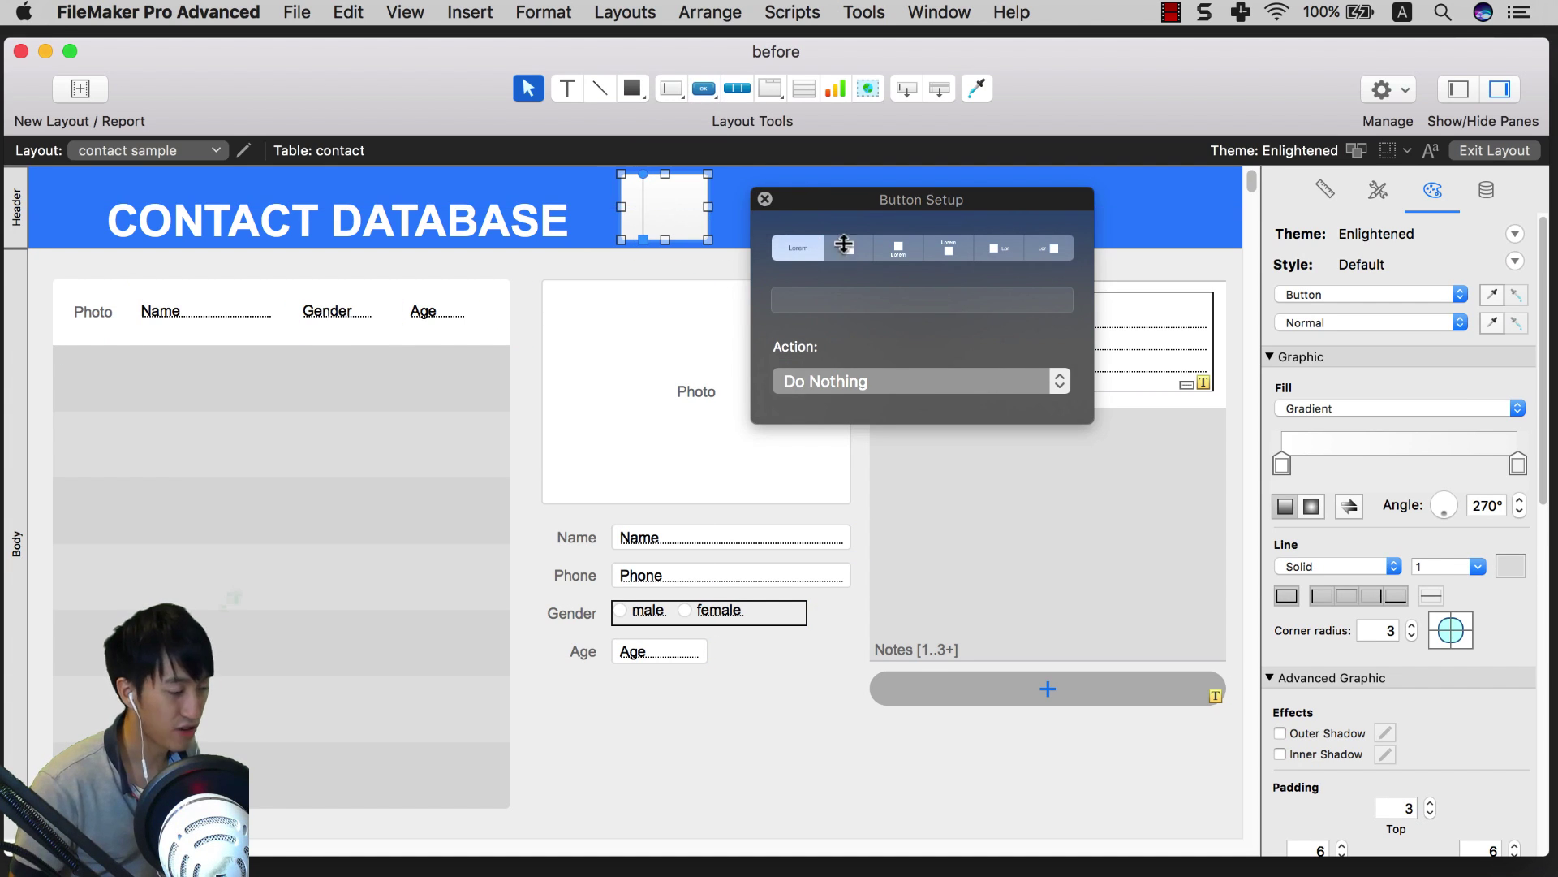
{"action": "left_click", "coordinate": [848, 250]}
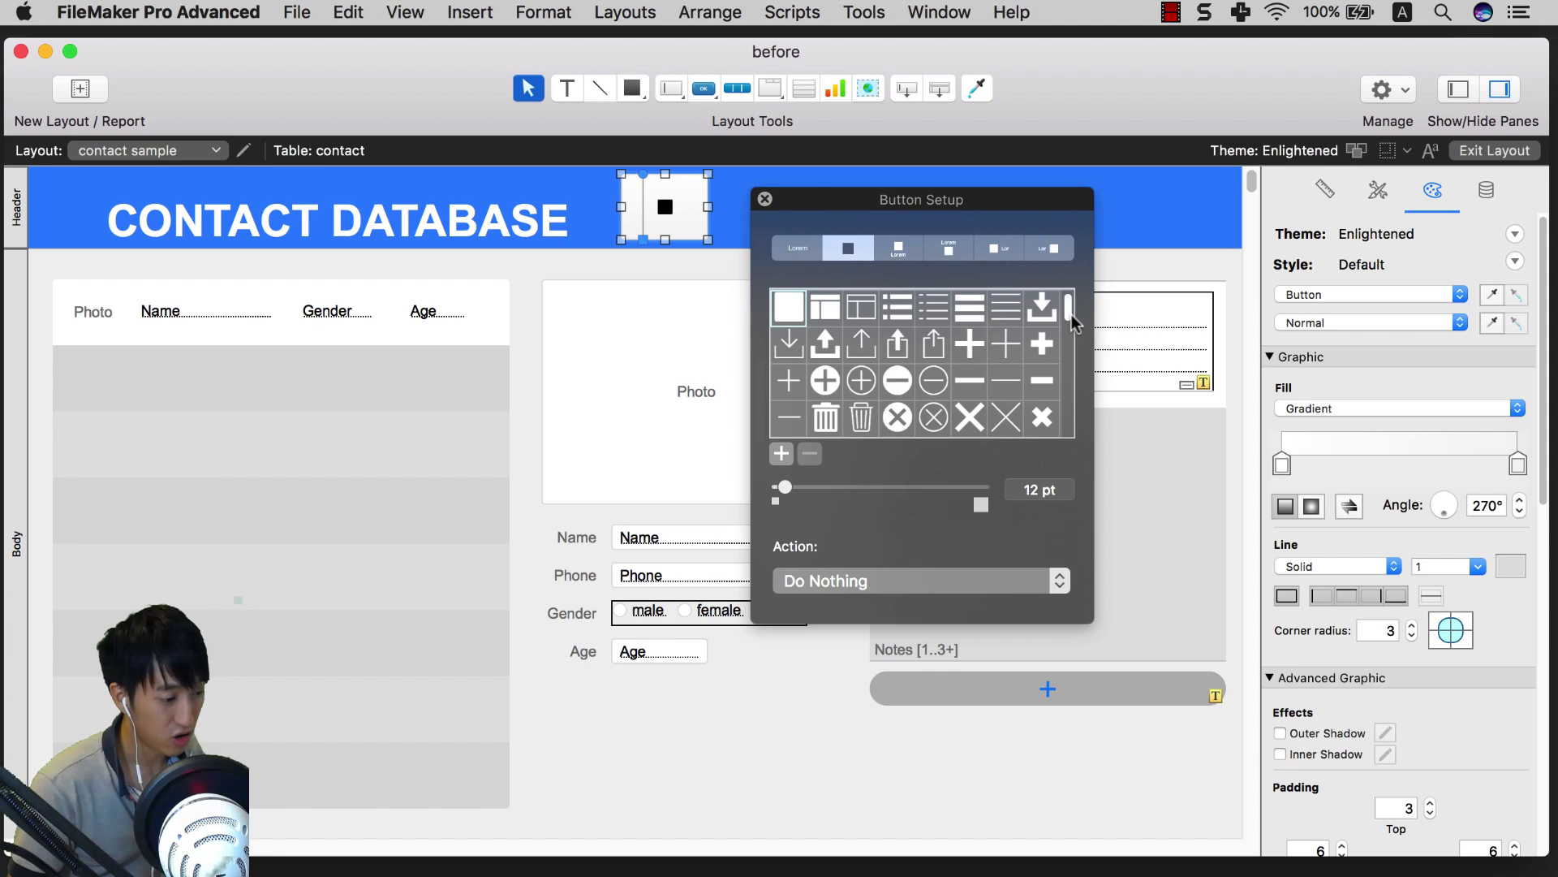
{"action": "left_click_drag", "start_coordinate": [1072, 314], "coordinate": [1073, 340]}
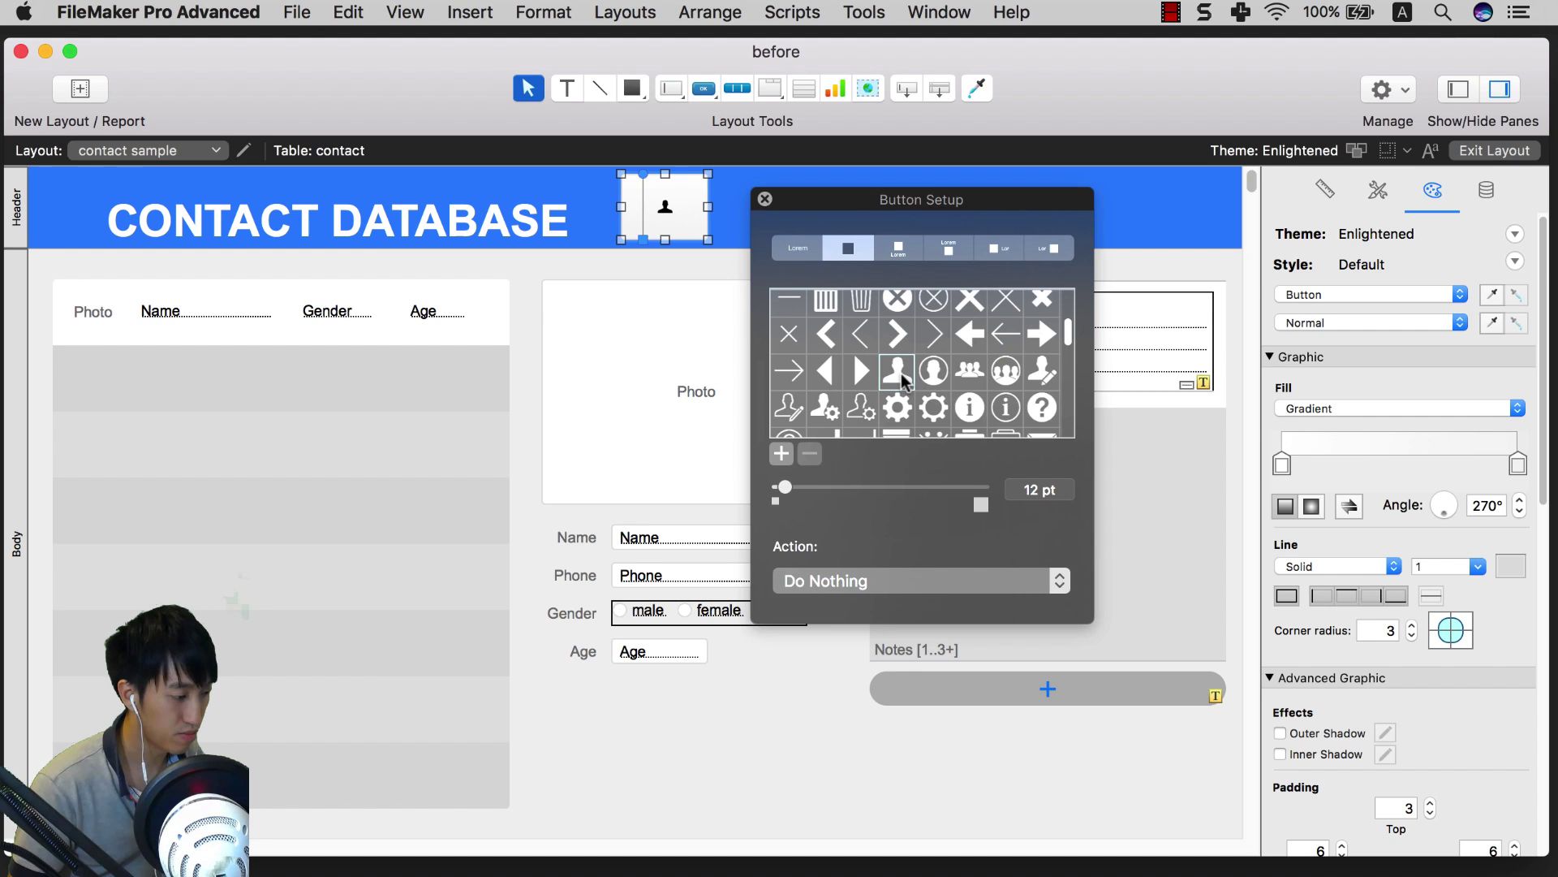
{"action": "left_click", "coordinate": [933, 374]}
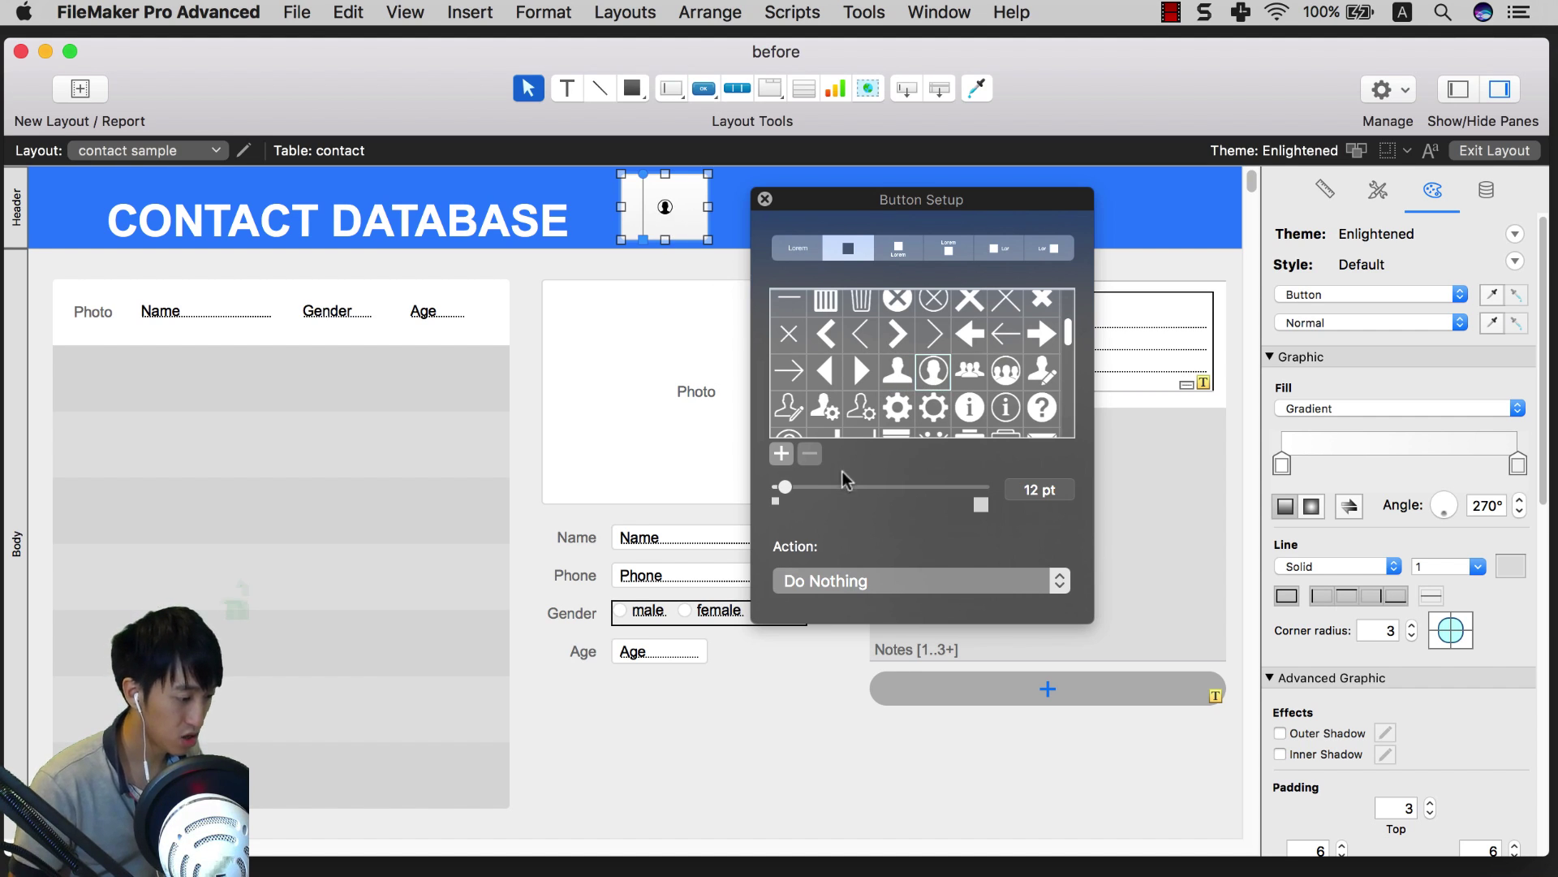
Step: Enlarge the button's person icon to 31 pt and move the button up against the end of the title
{"action": "left_click_drag", "start_coordinate": [784, 488], "coordinate": [815, 487]}
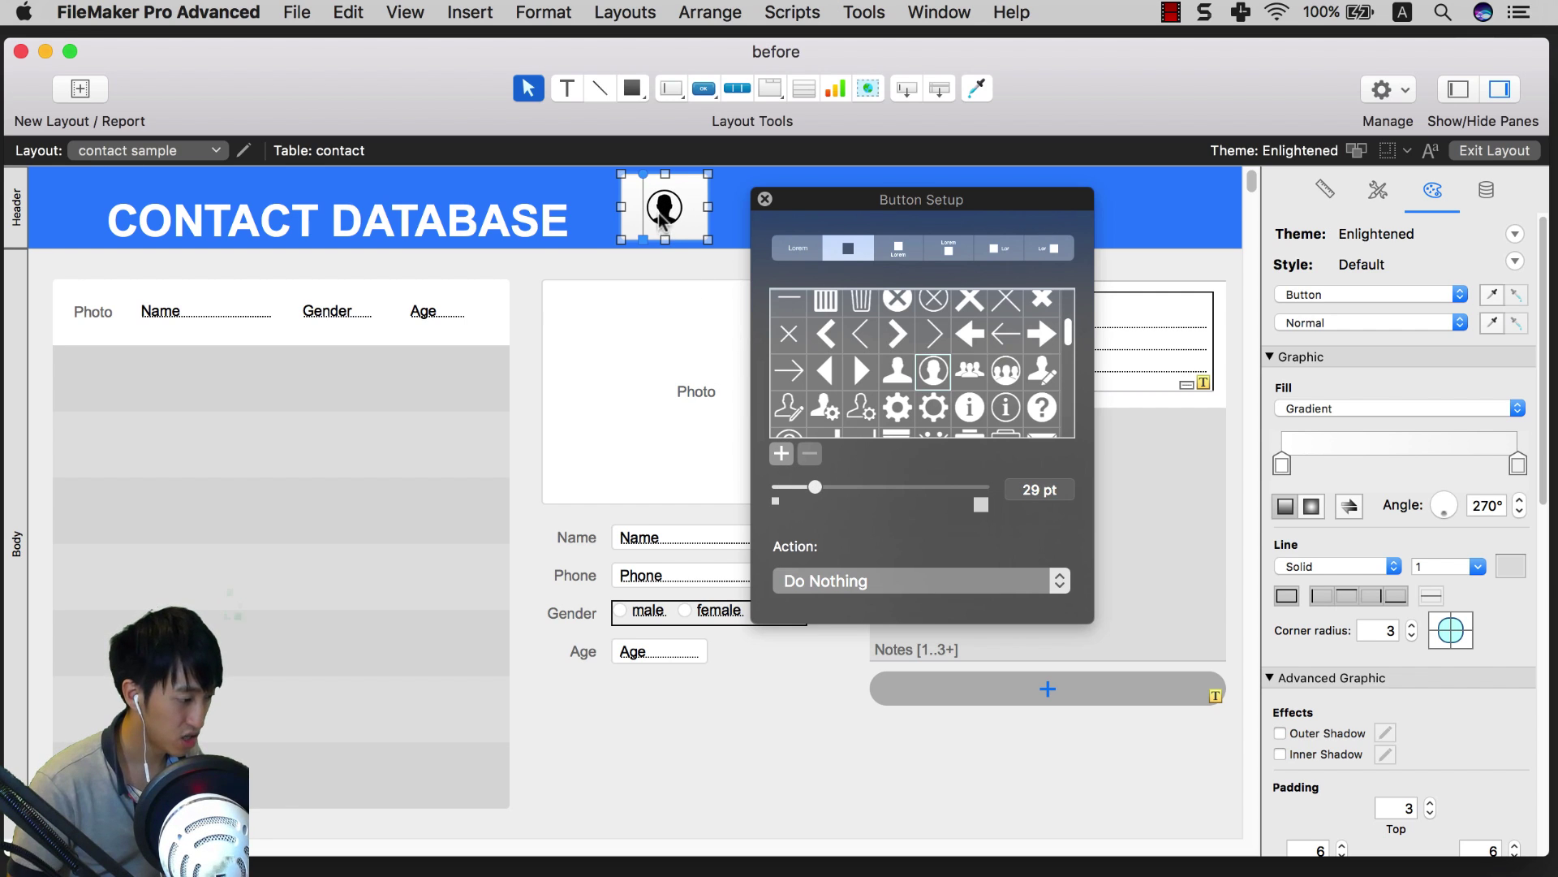
{"action": "left_click_drag", "start_coordinate": [667, 217], "coordinate": [609, 230]}
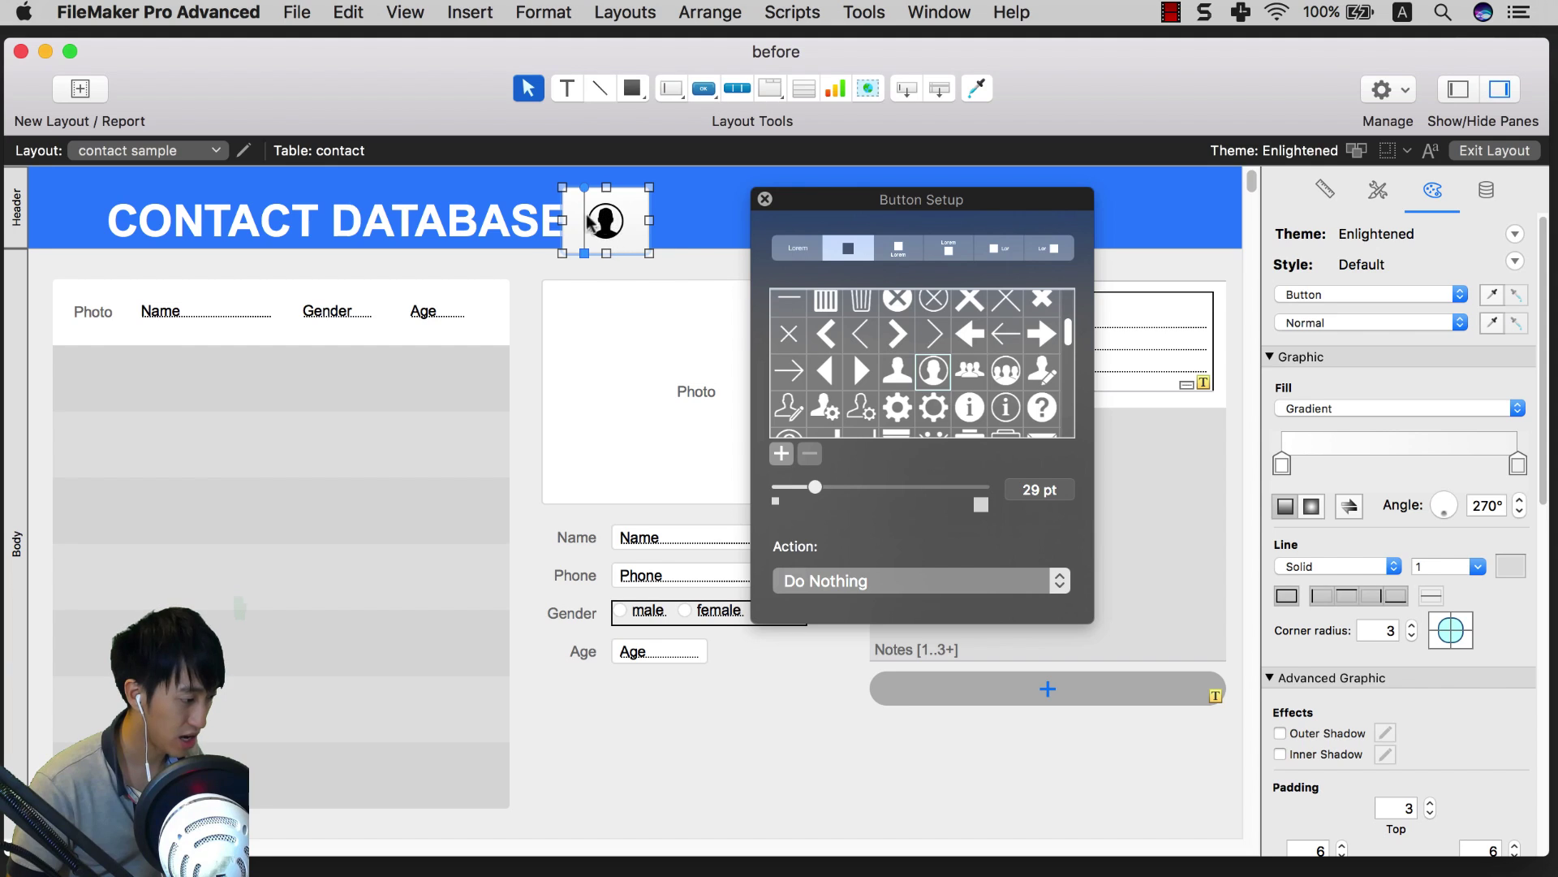
{"action": "left_click_drag", "start_coordinate": [816, 491], "coordinate": [821, 492]}
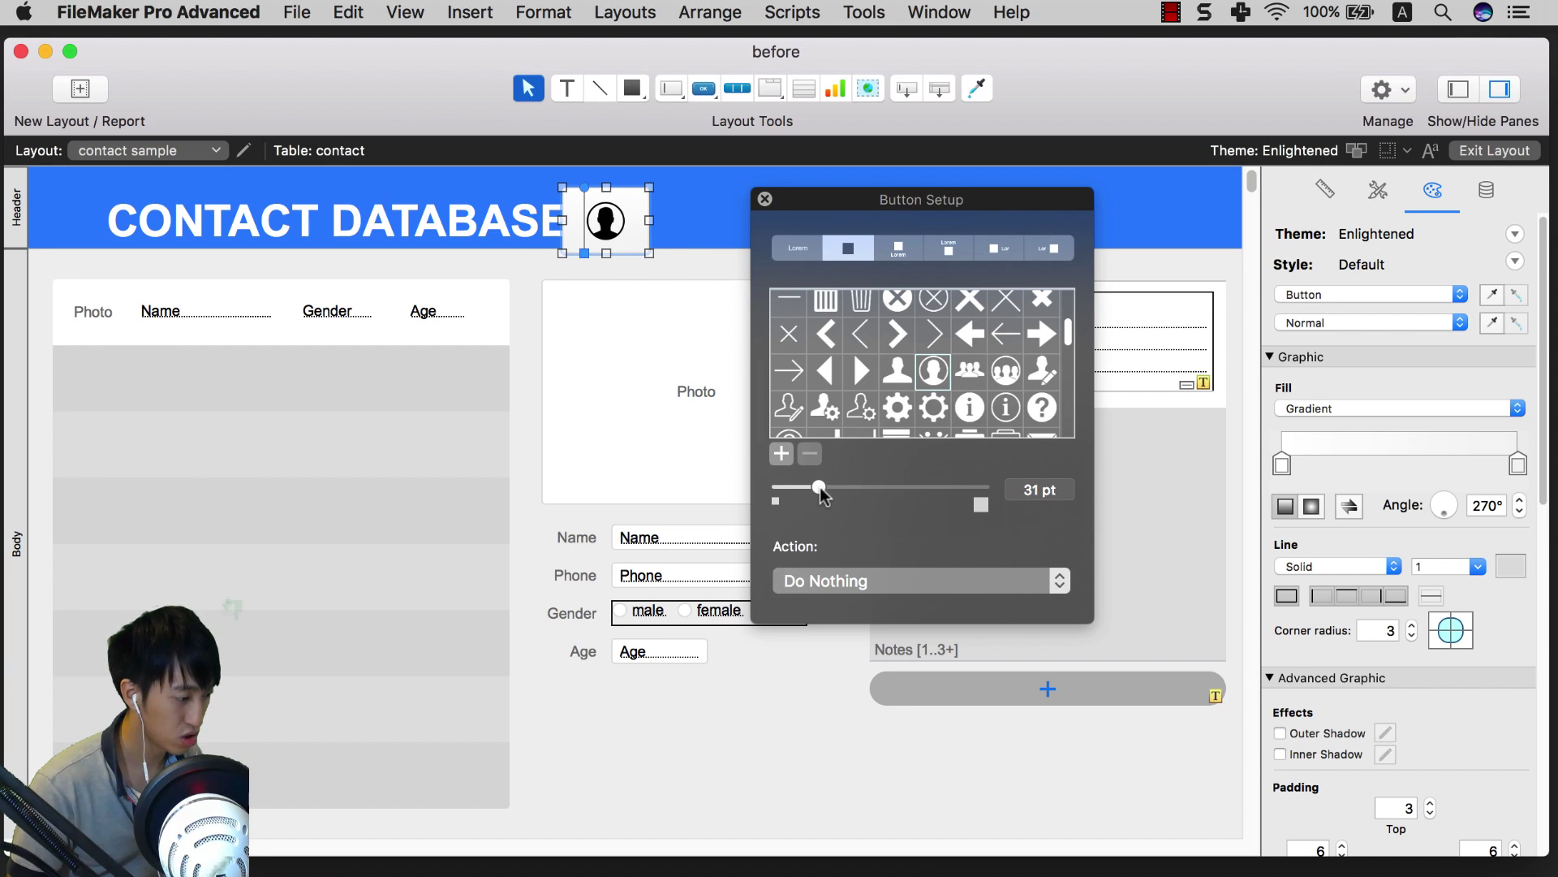
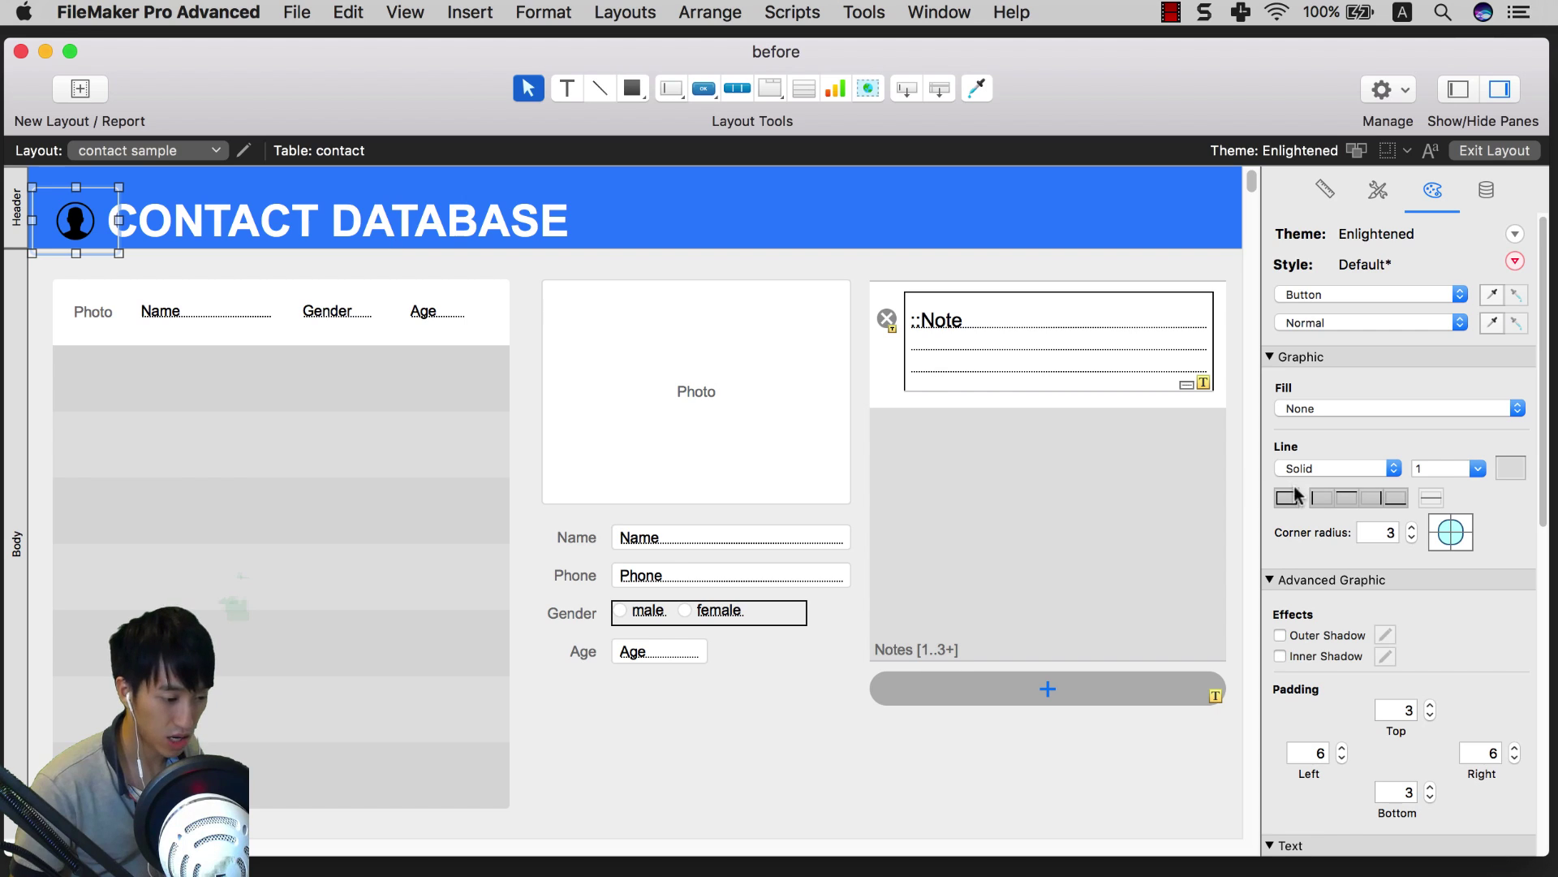
Step: Remove the border line from all sides of the person icon button
{"action": "left_click", "coordinate": [1287, 498]}
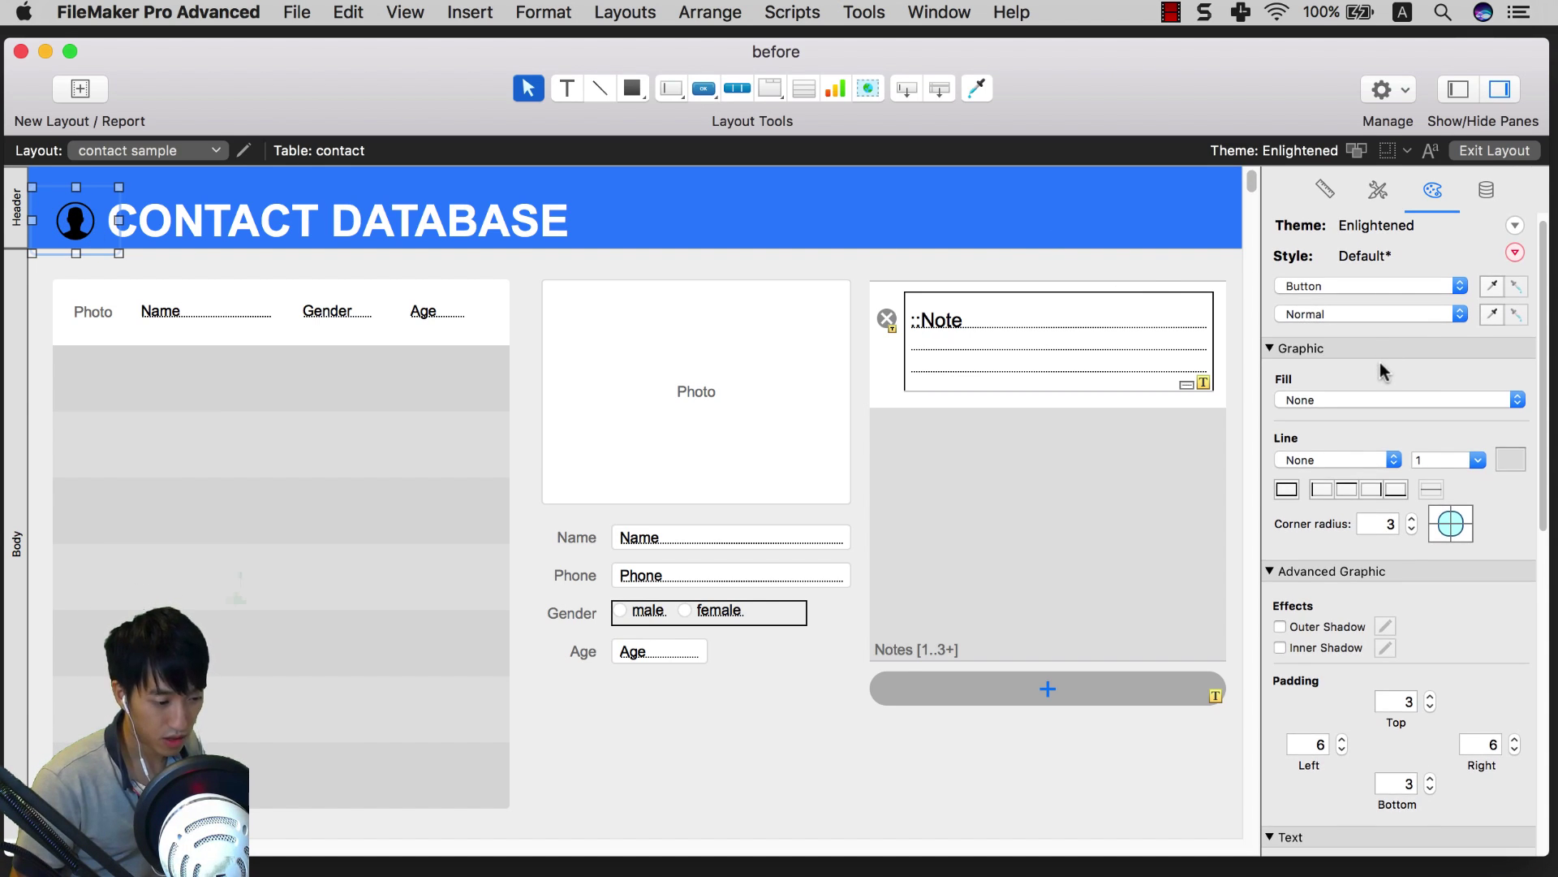
Step: Try a solid color fill on the person icon button and set the fill back to None
{"action": "scroll", "coordinate": [1380, 362], "scroll_direction": "down", "scroll_amount": 5}
{"action": "scroll", "coordinate": [1379, 362], "scroll_direction": "up", "scroll_amount": 2}
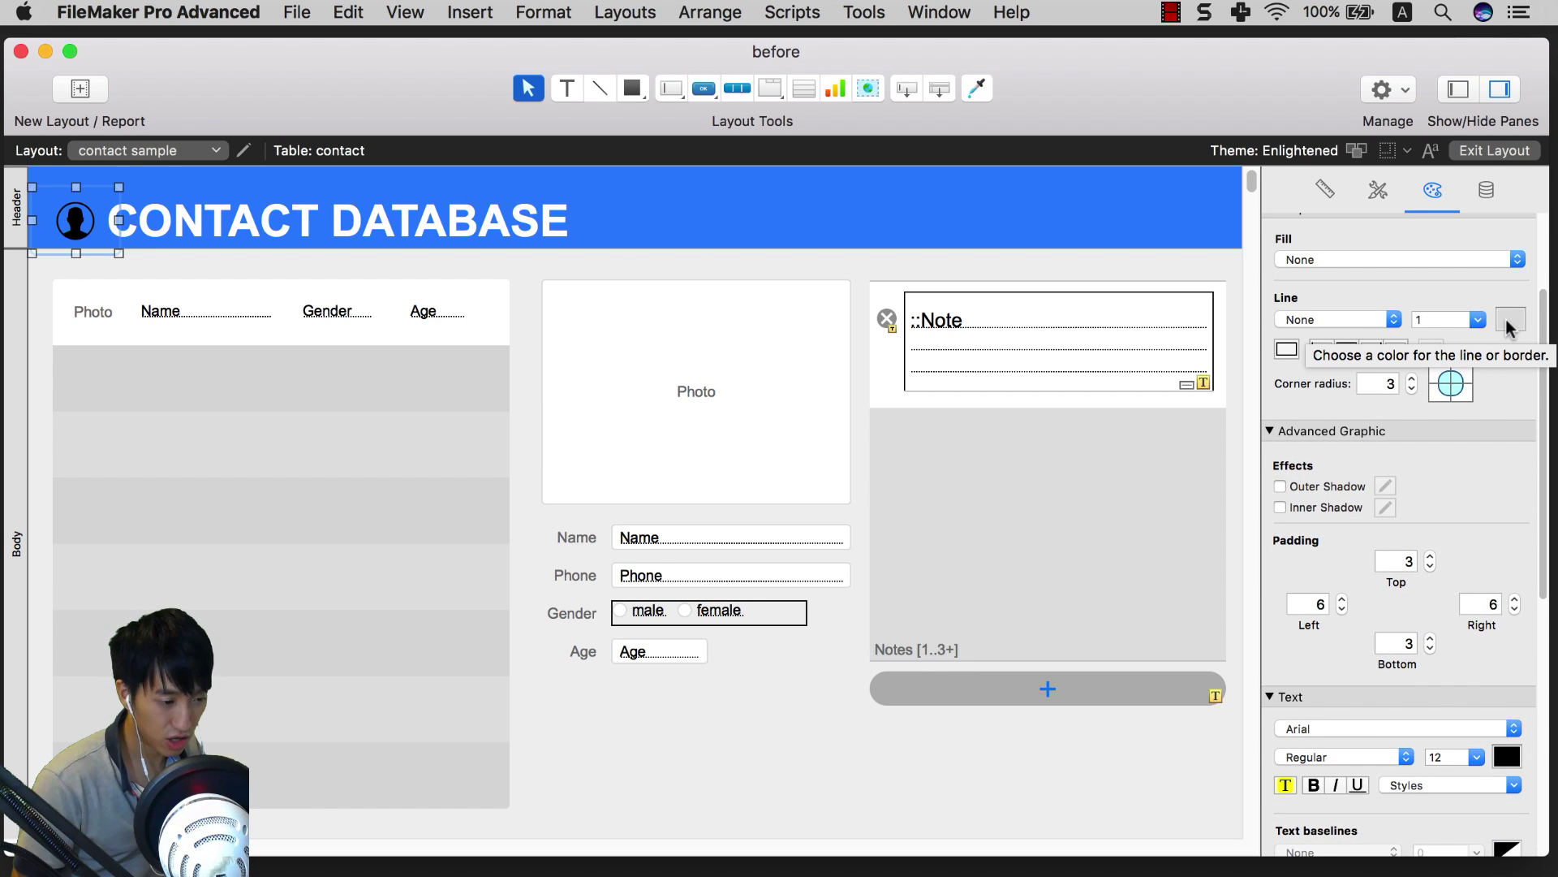
{"action": "scroll", "coordinate": [1446, 390], "scroll_direction": "up", "scroll_amount": 3}
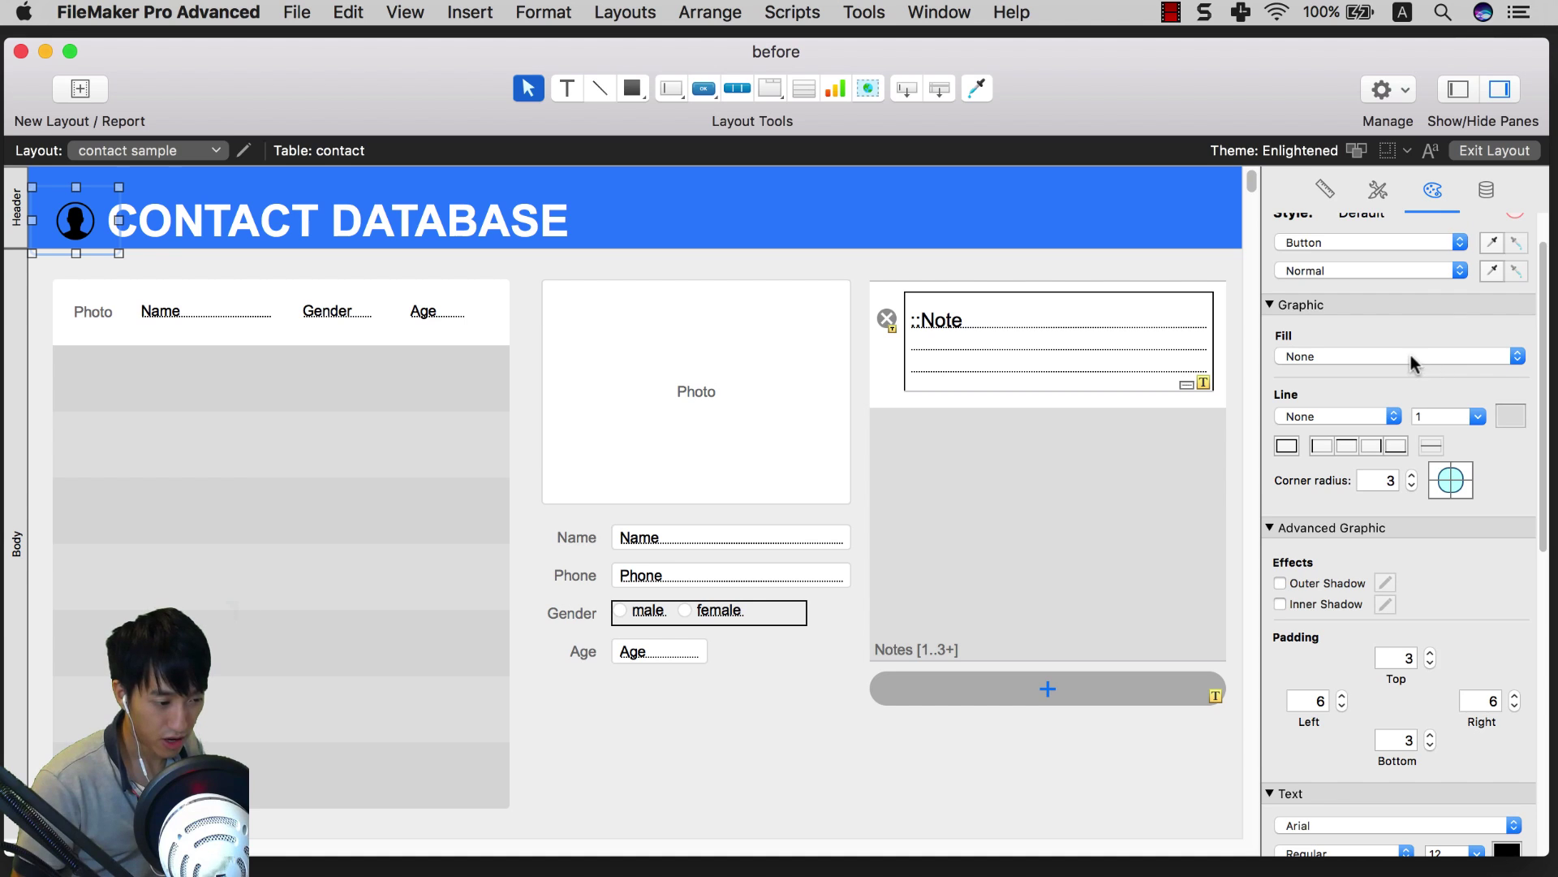
{"action": "scroll", "coordinate": [1413, 365], "scroll_direction": "down", "scroll_amount": 3}
{"action": "scroll", "coordinate": [1404, 362], "scroll_direction": "down", "scroll_amount": 10}
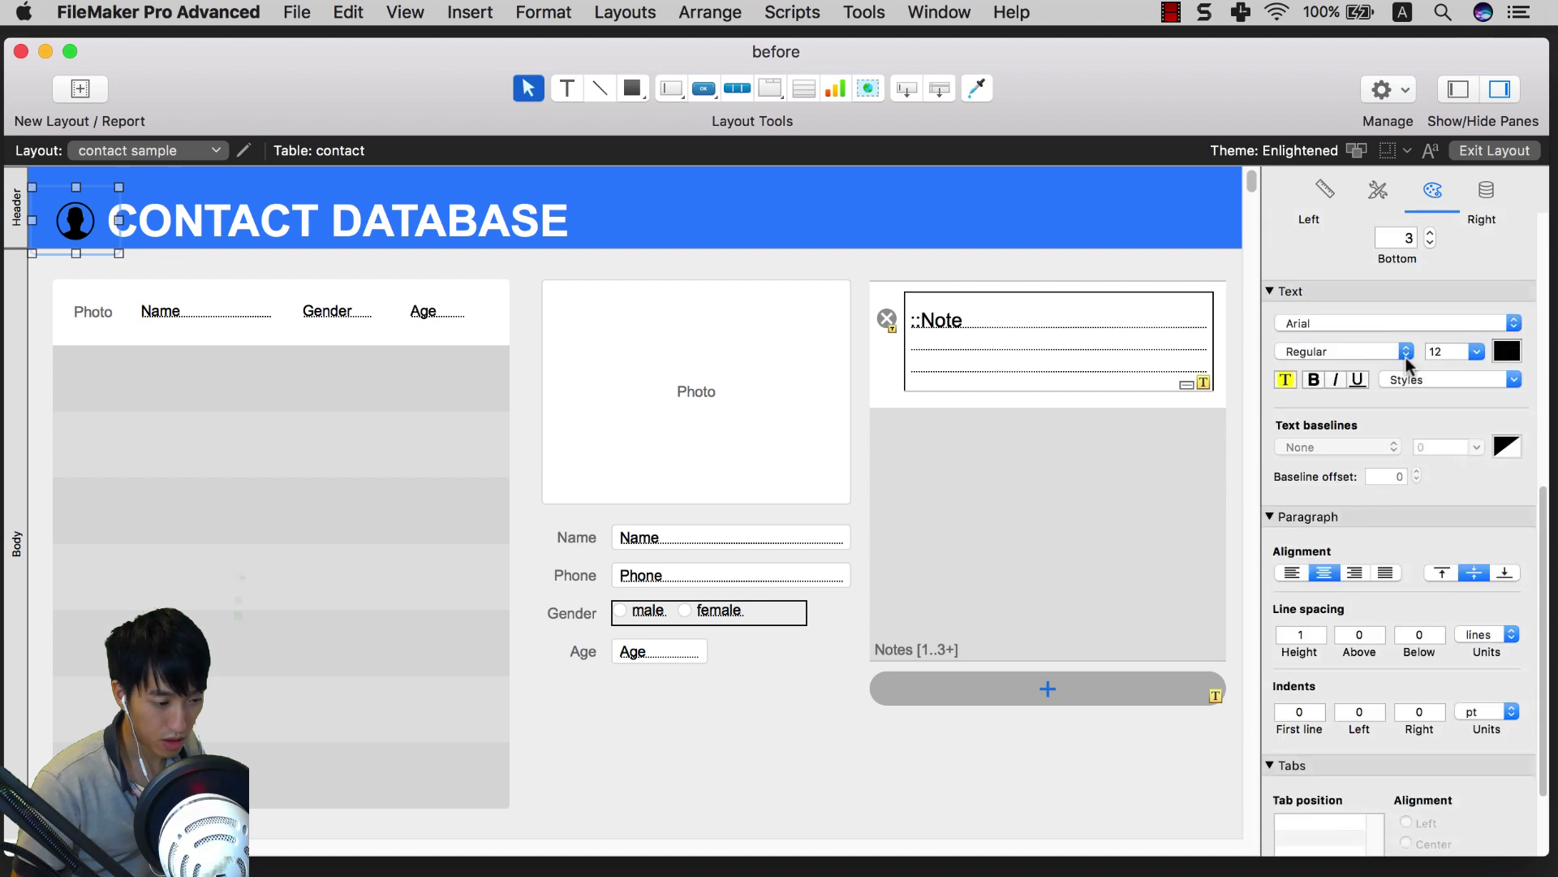
{"action": "scroll", "coordinate": [1406, 357], "scroll_direction": "up", "scroll_amount": 15}
{"action": "left_click", "coordinate": [1397, 410]}
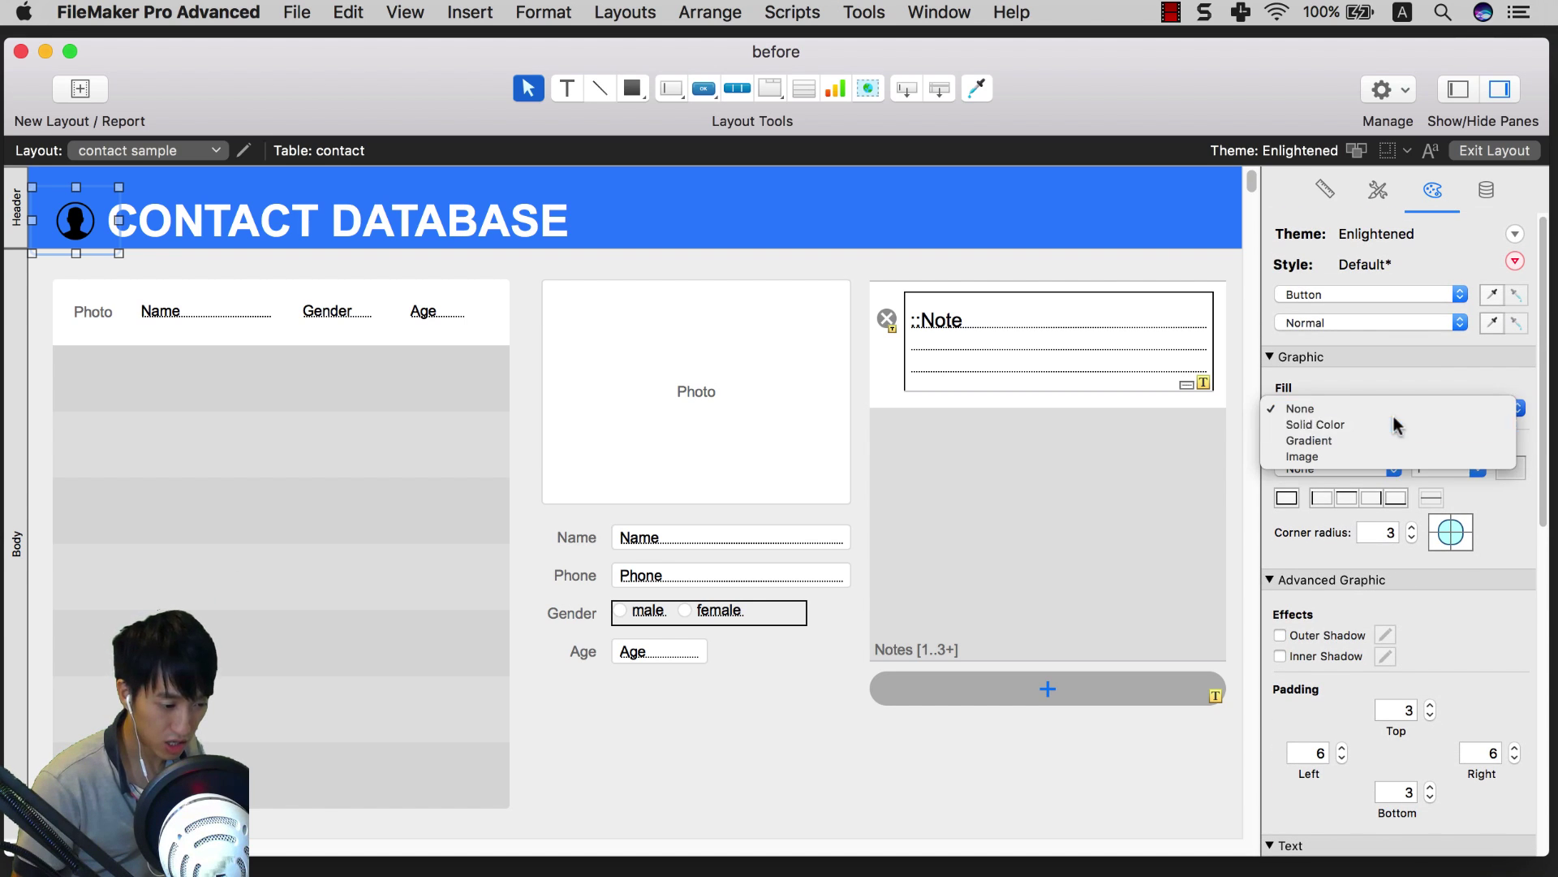
{"action": "left_click", "coordinate": [1395, 424]}
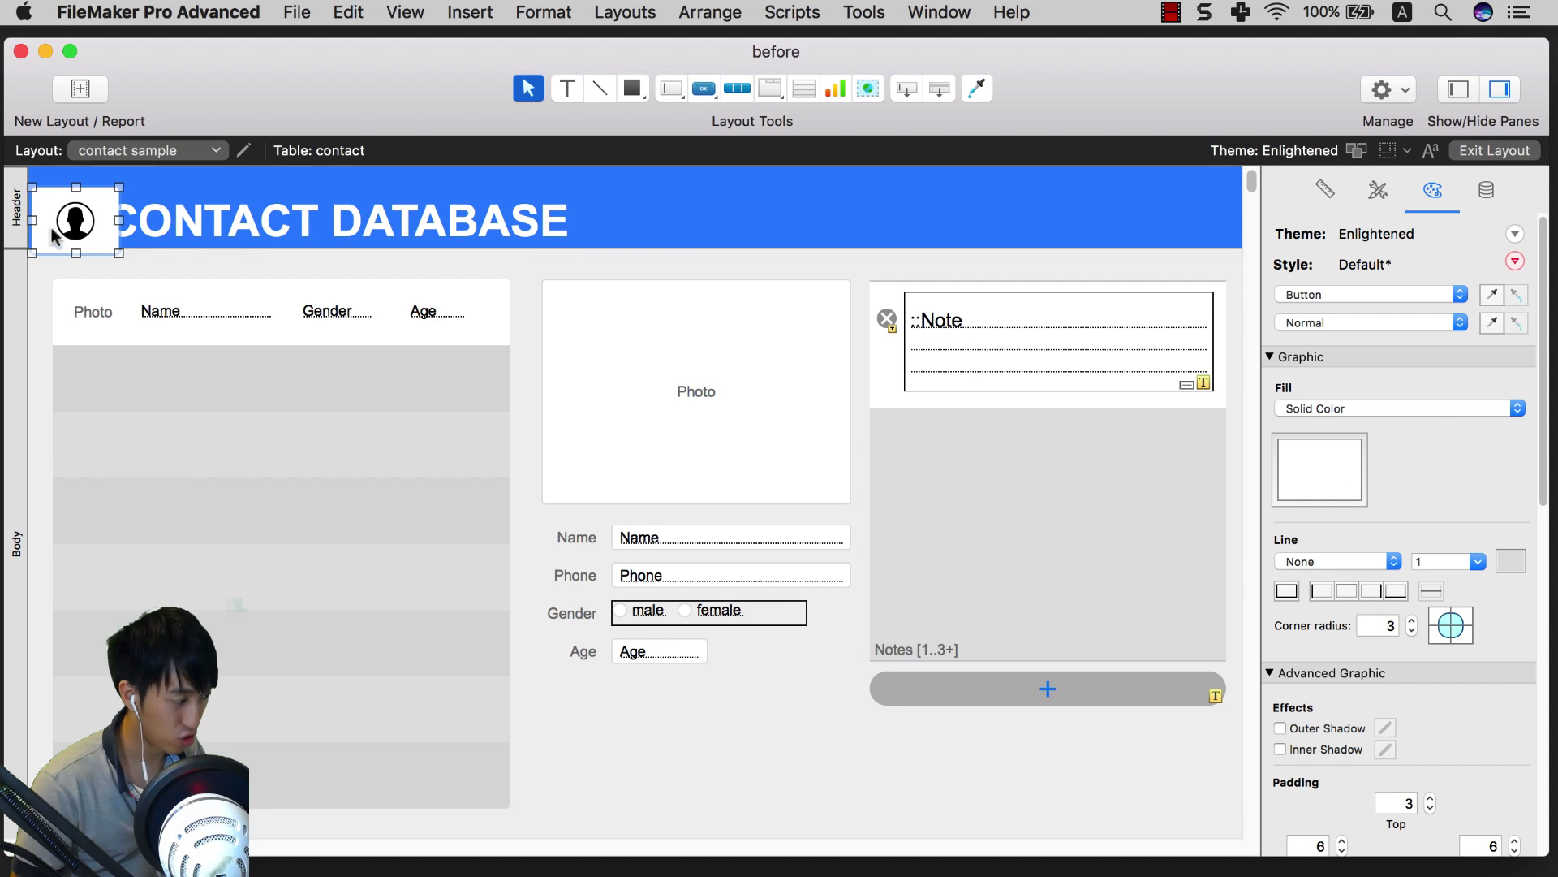
{"action": "left_click", "coordinate": [1431, 409]}
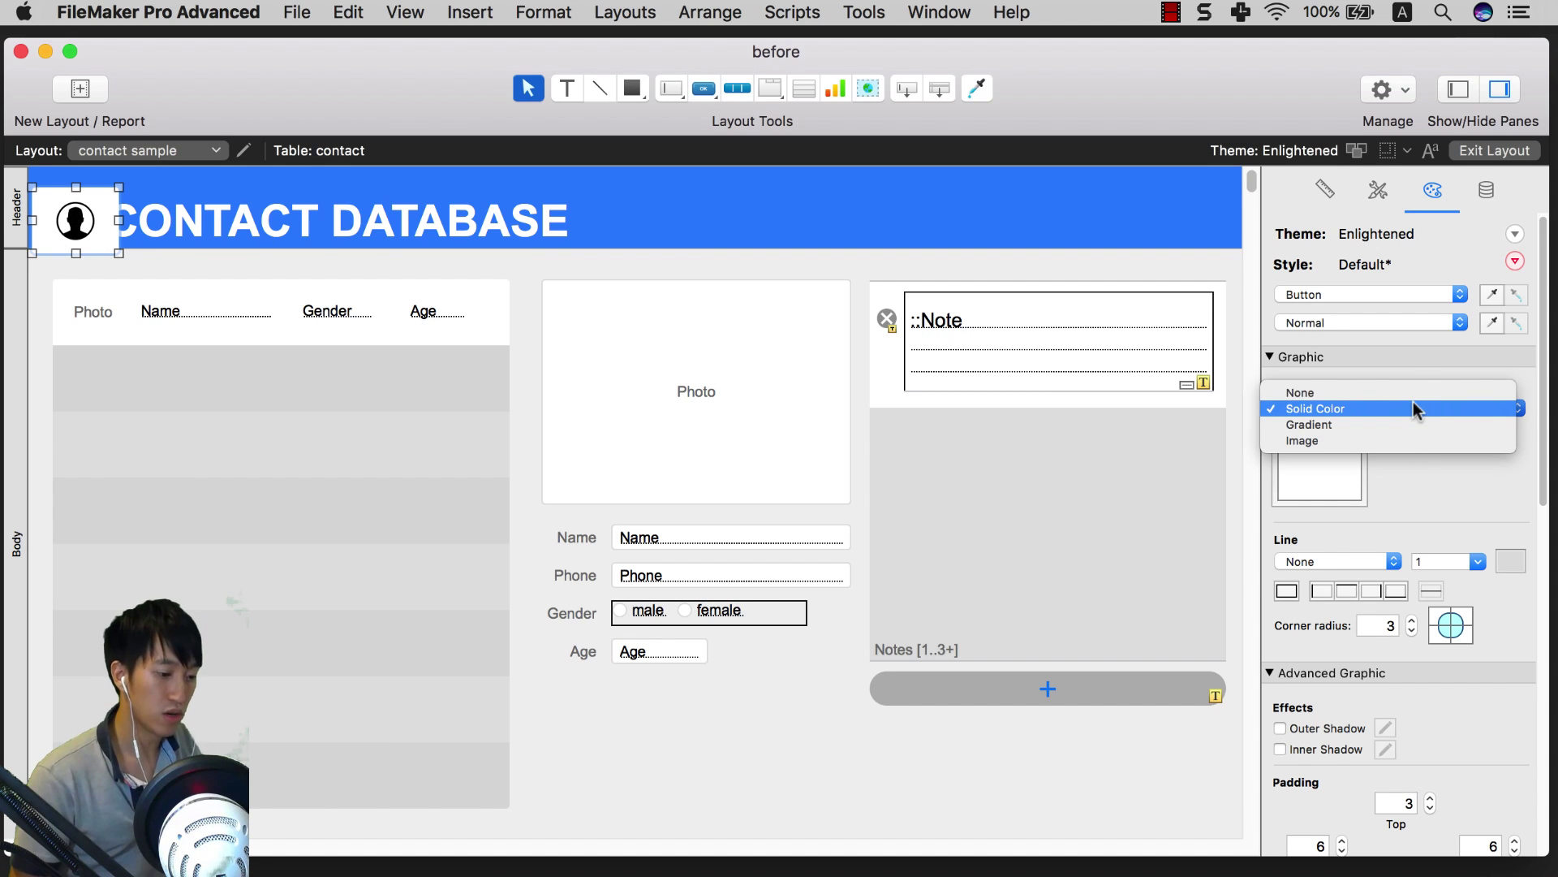
{"action": "left_click", "coordinate": [1408, 393]}
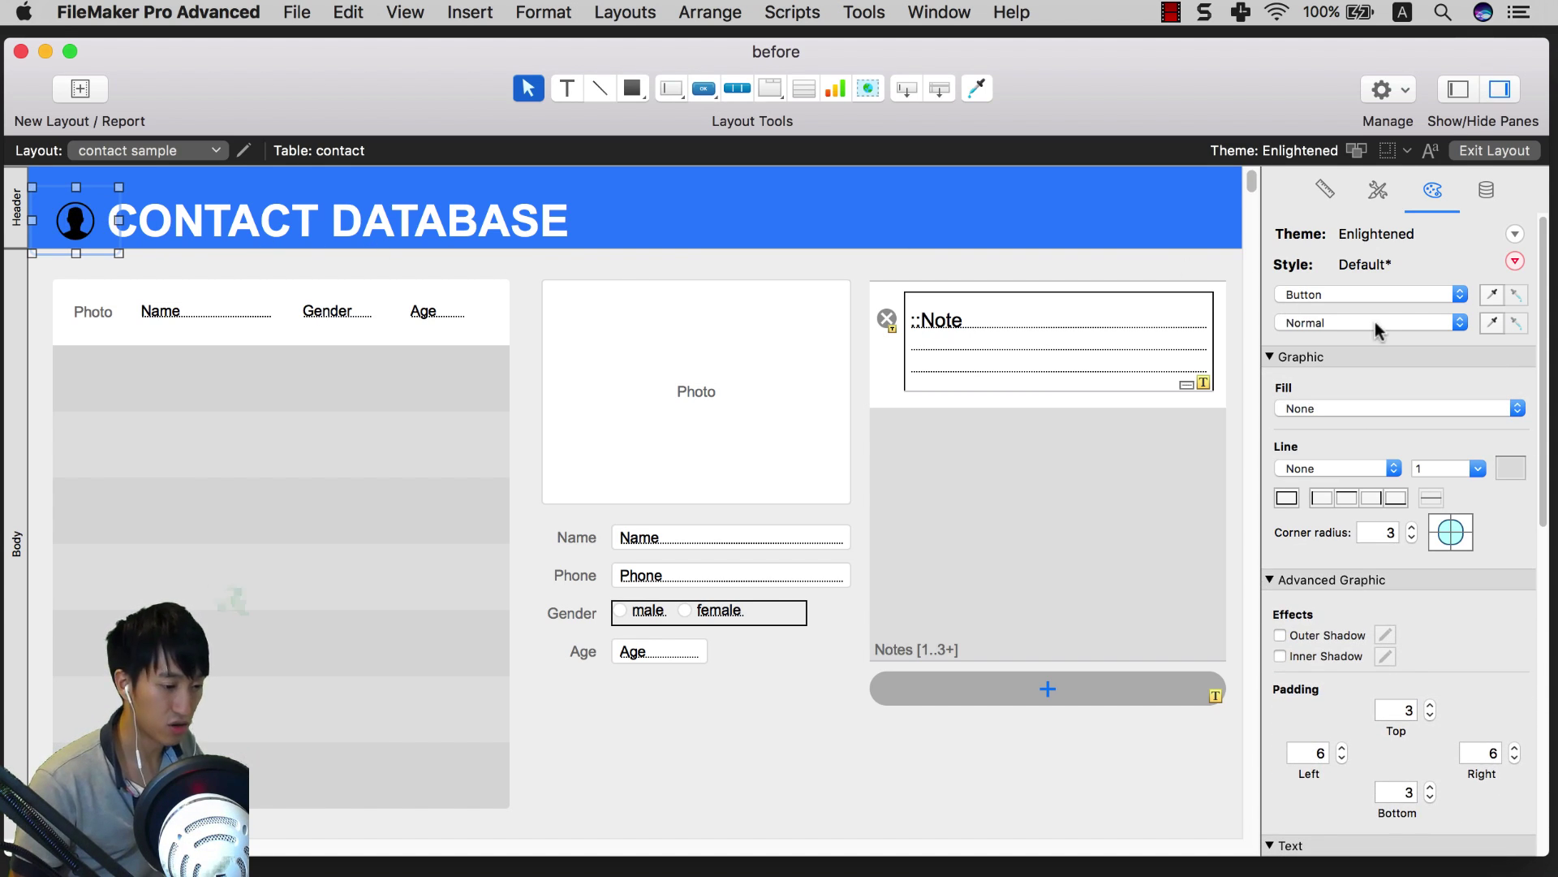
Step: Set the fill of the header button's icon component to solid white
{"action": "left_click", "coordinate": [1336, 295]}
{"action": "left_click", "coordinate": [1329, 295]}
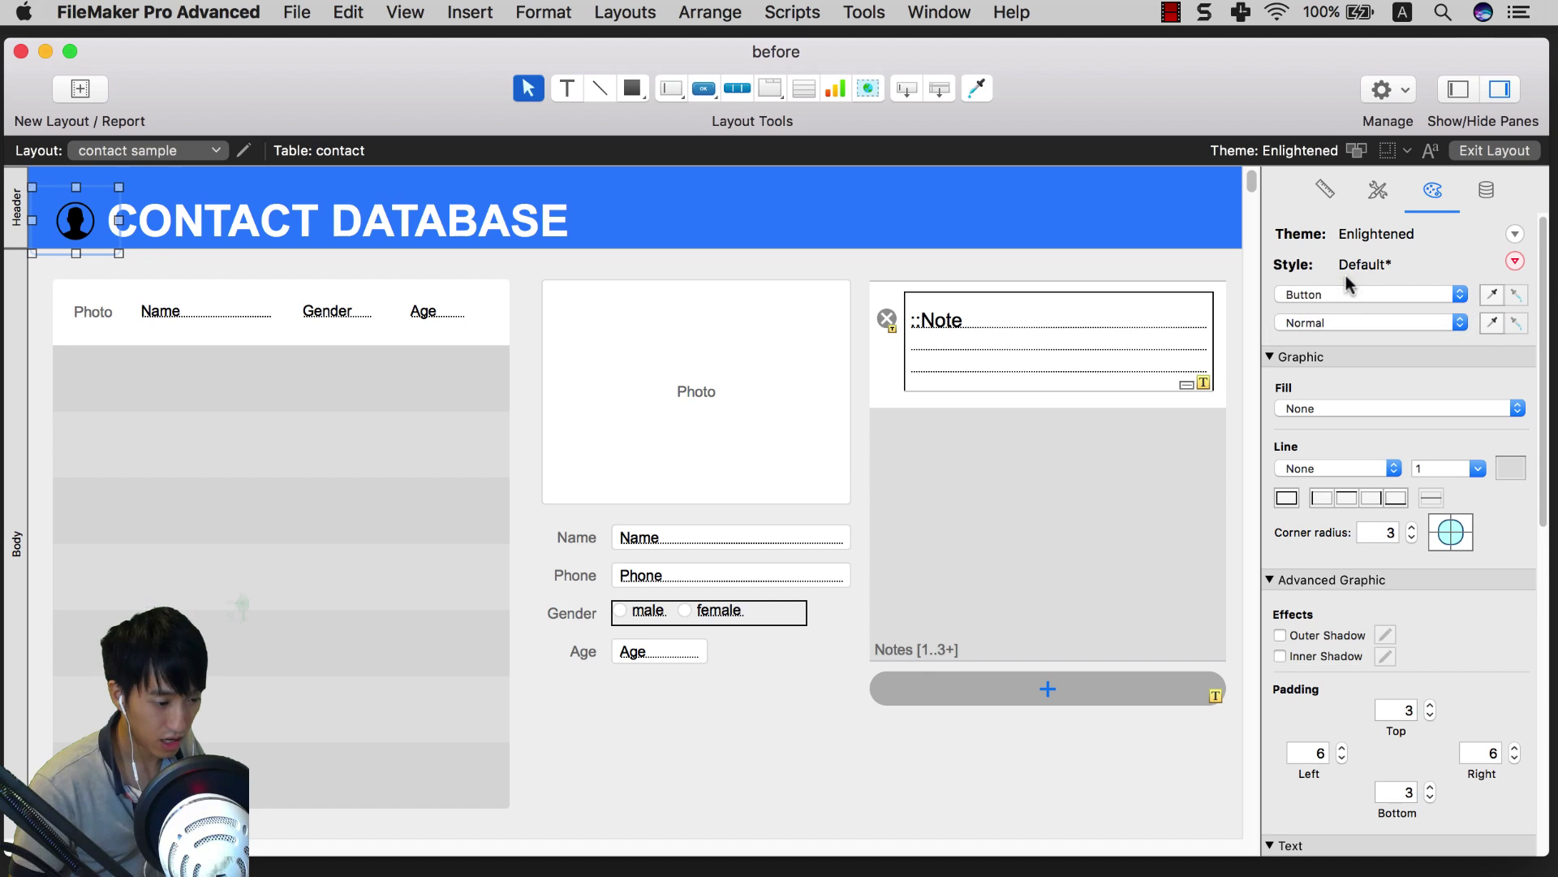
{"action": "left_click", "coordinate": [1315, 295]}
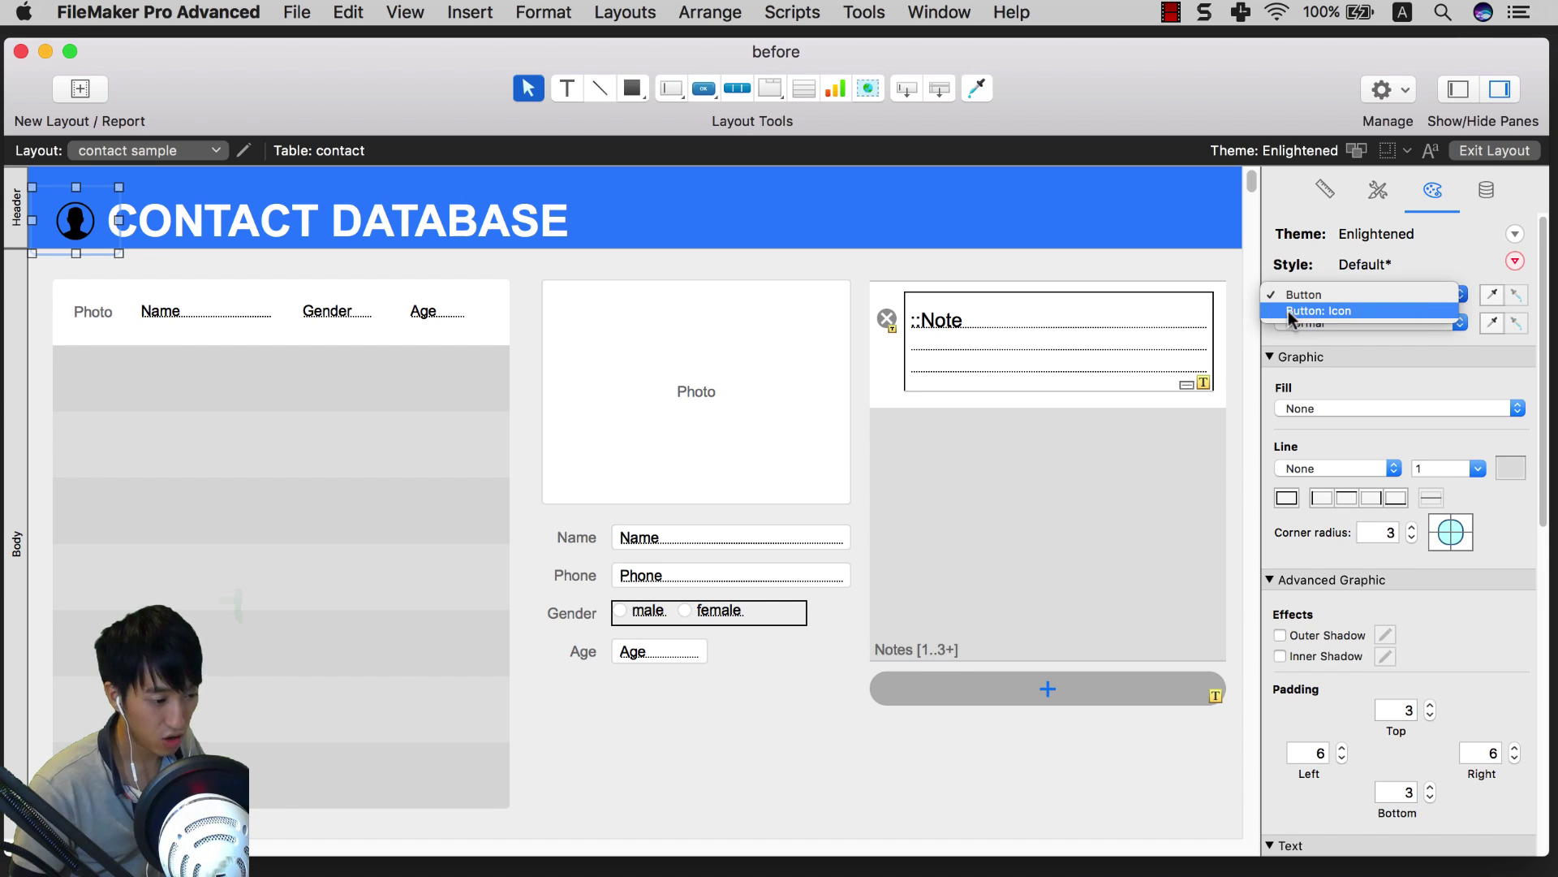
{"action": "left_click", "coordinate": [1318, 310]}
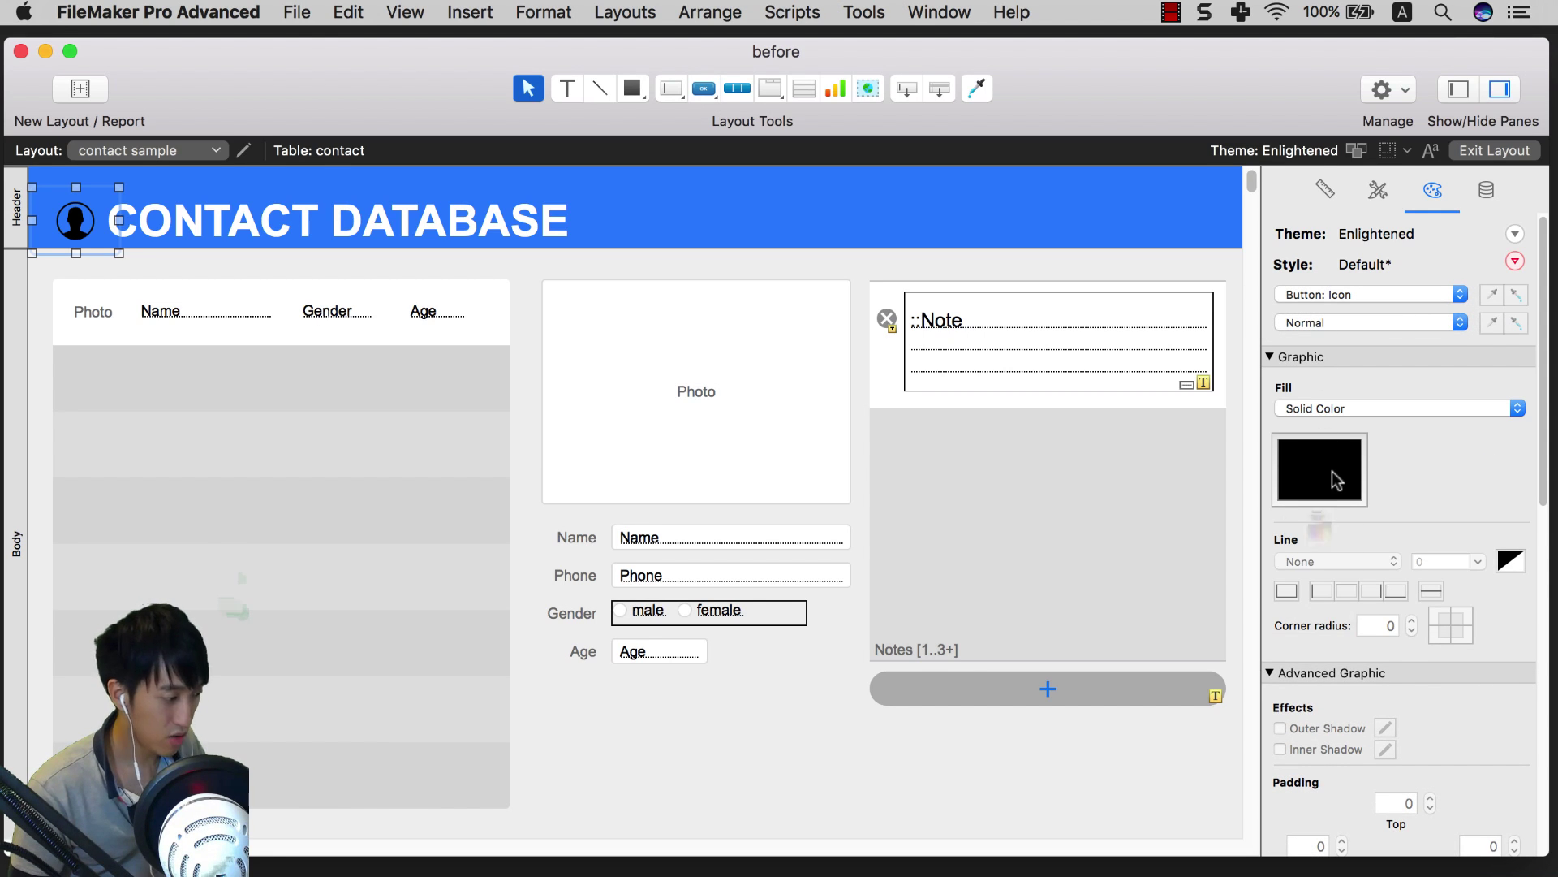
{"action": "left_click", "coordinate": [1336, 481]}
{"action": "left_click", "coordinate": [1243, 637]}
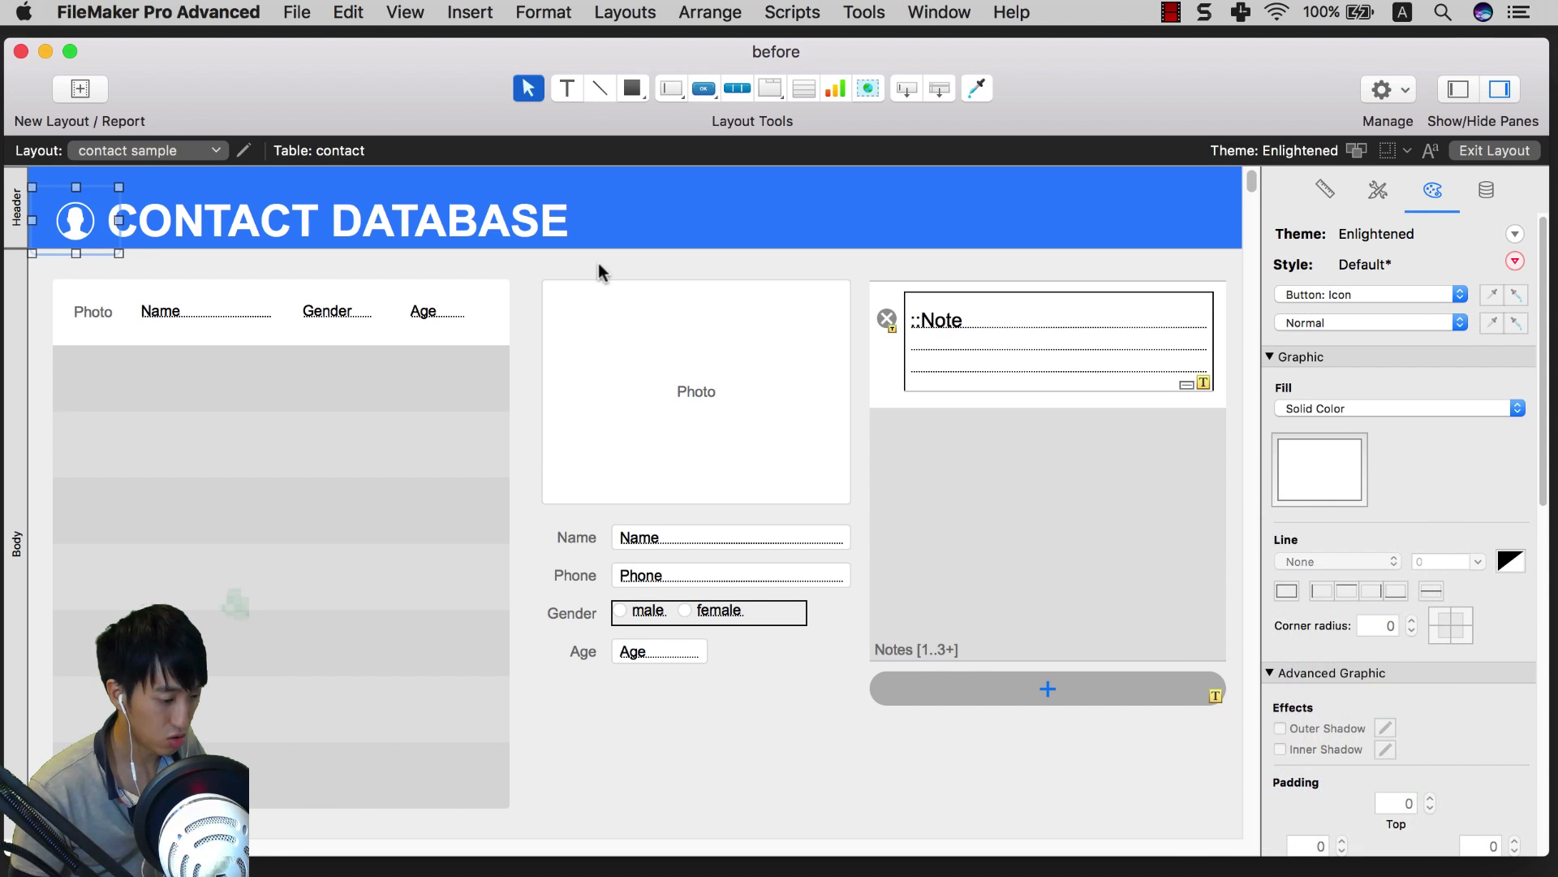
{"action": "left_click", "coordinate": [616, 261]}
Step: Nudge the CONTACT DATABASE title slightly closer to the person icon and line it up vertically with the icon
{"action": "left_click_drag", "start_coordinate": [466, 225], "coordinate": [466, 220]}
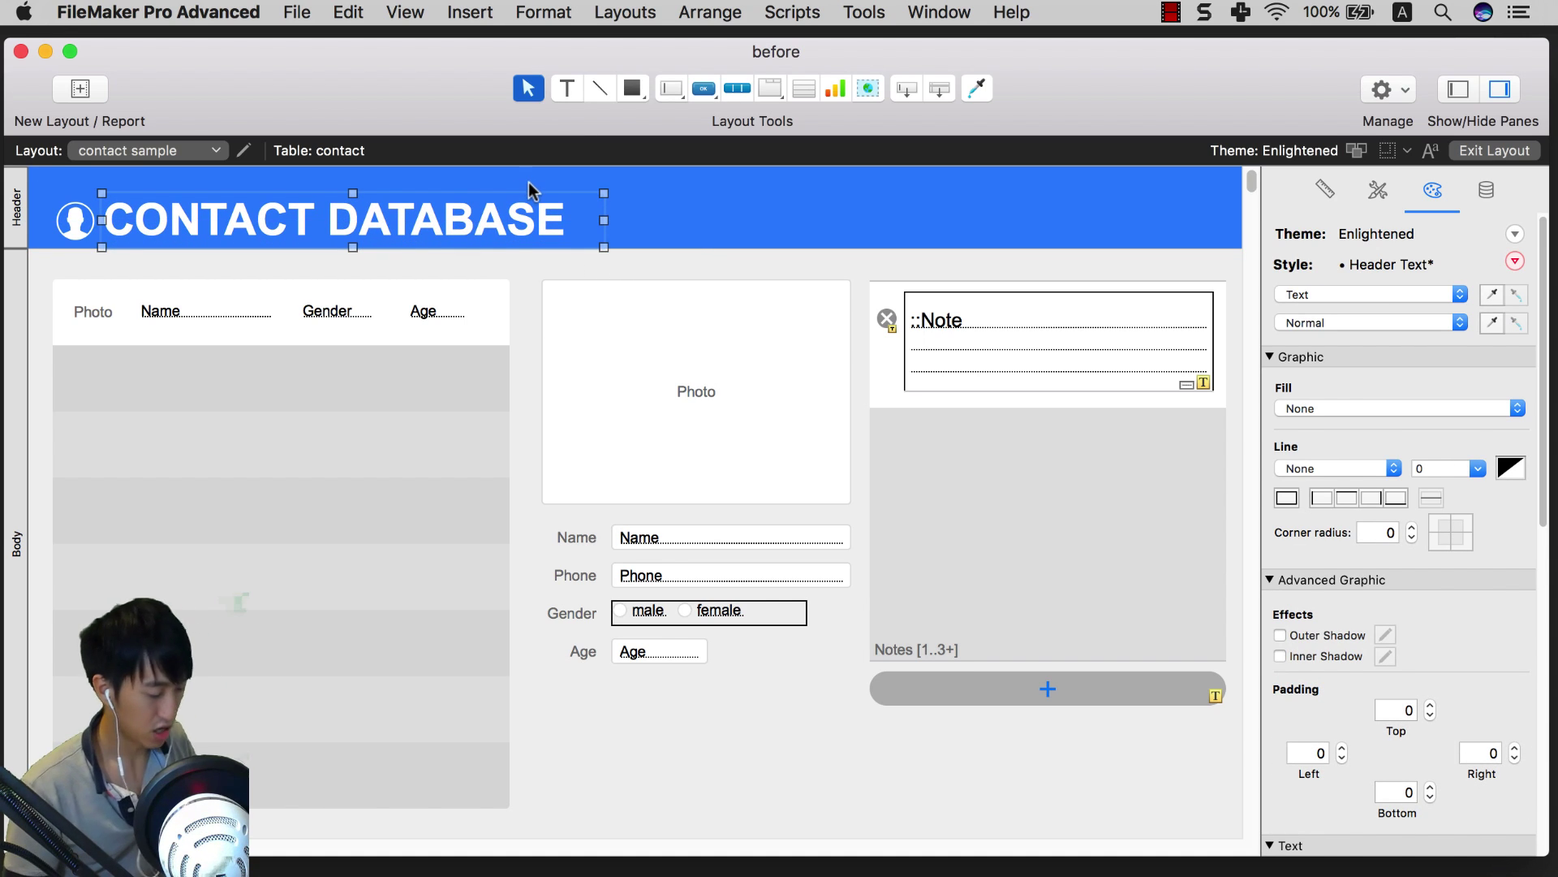
{"action": "key", "text": "Down"}
{"action": "key", "text": "Down"}
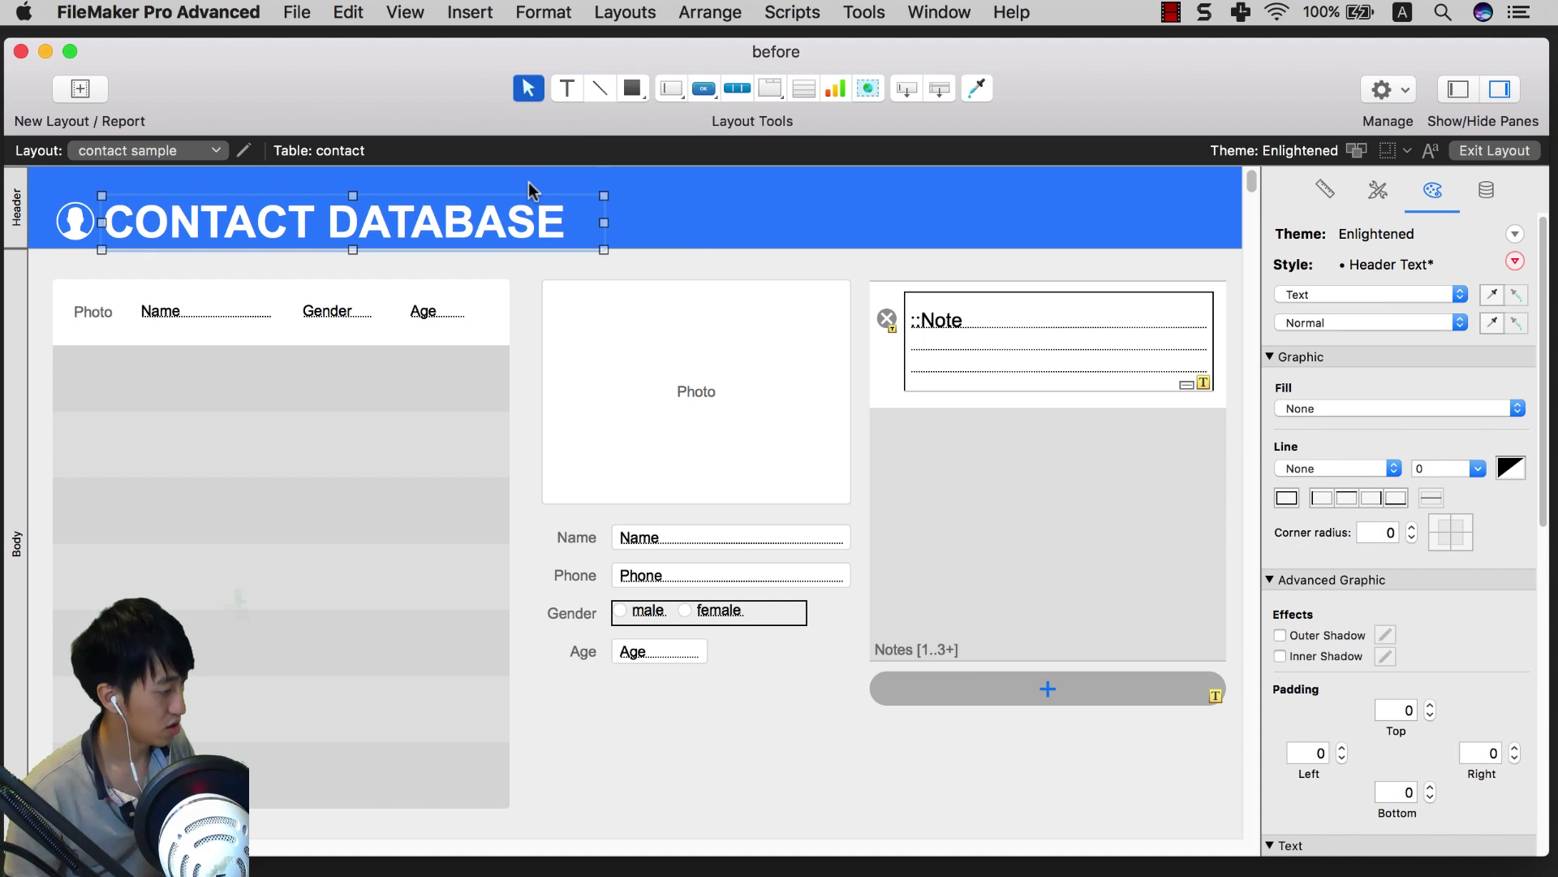
Step: Try the circled group and plain person icons on the header button, and restore the circled person icon
{"action": "left_click", "coordinate": [73, 224]}
{"action": "double_click", "coordinate": [73, 224]}
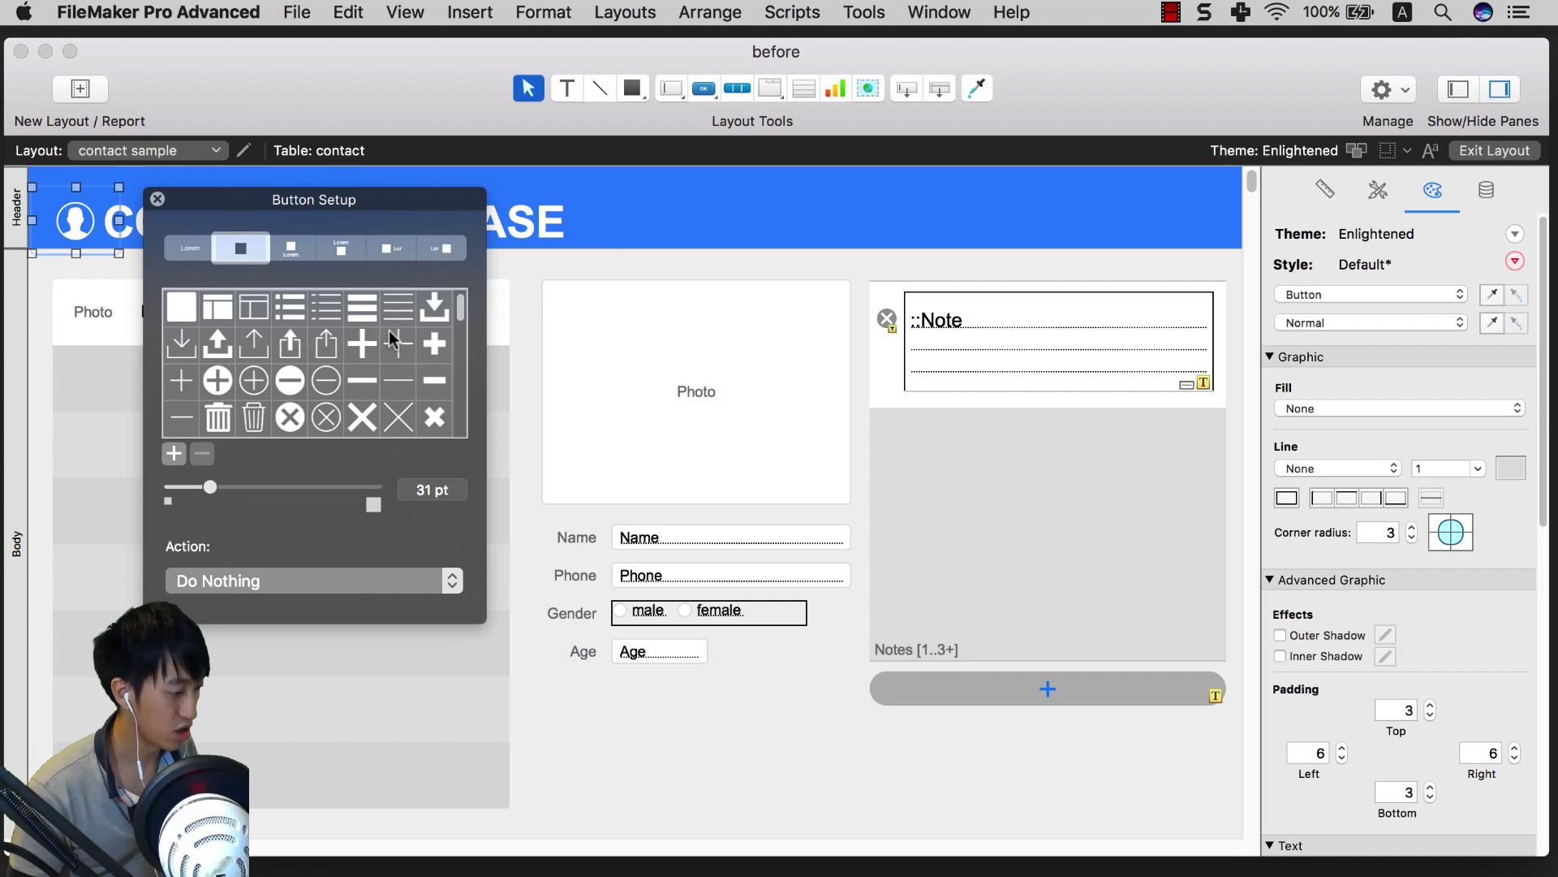
{"action": "scroll", "coordinate": [395, 345], "scroll_direction": "down", "scroll_amount": 5}
{"action": "scroll", "coordinate": [390, 343], "scroll_direction": "up", "scroll_amount": 3}
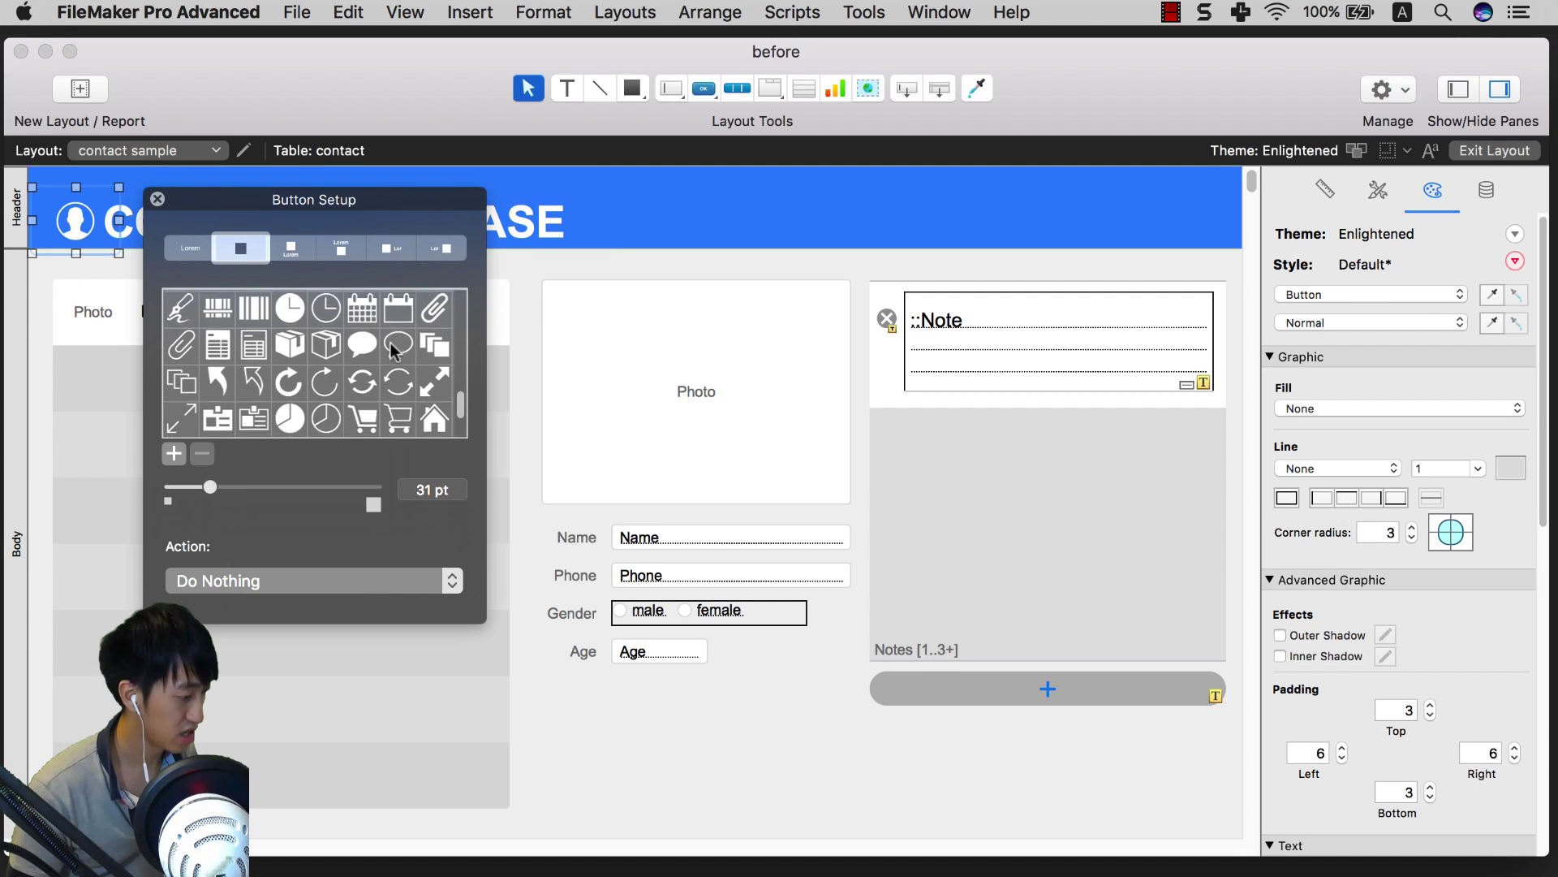
{"action": "scroll", "coordinate": [383, 343], "scroll_direction": "up", "scroll_amount": 5}
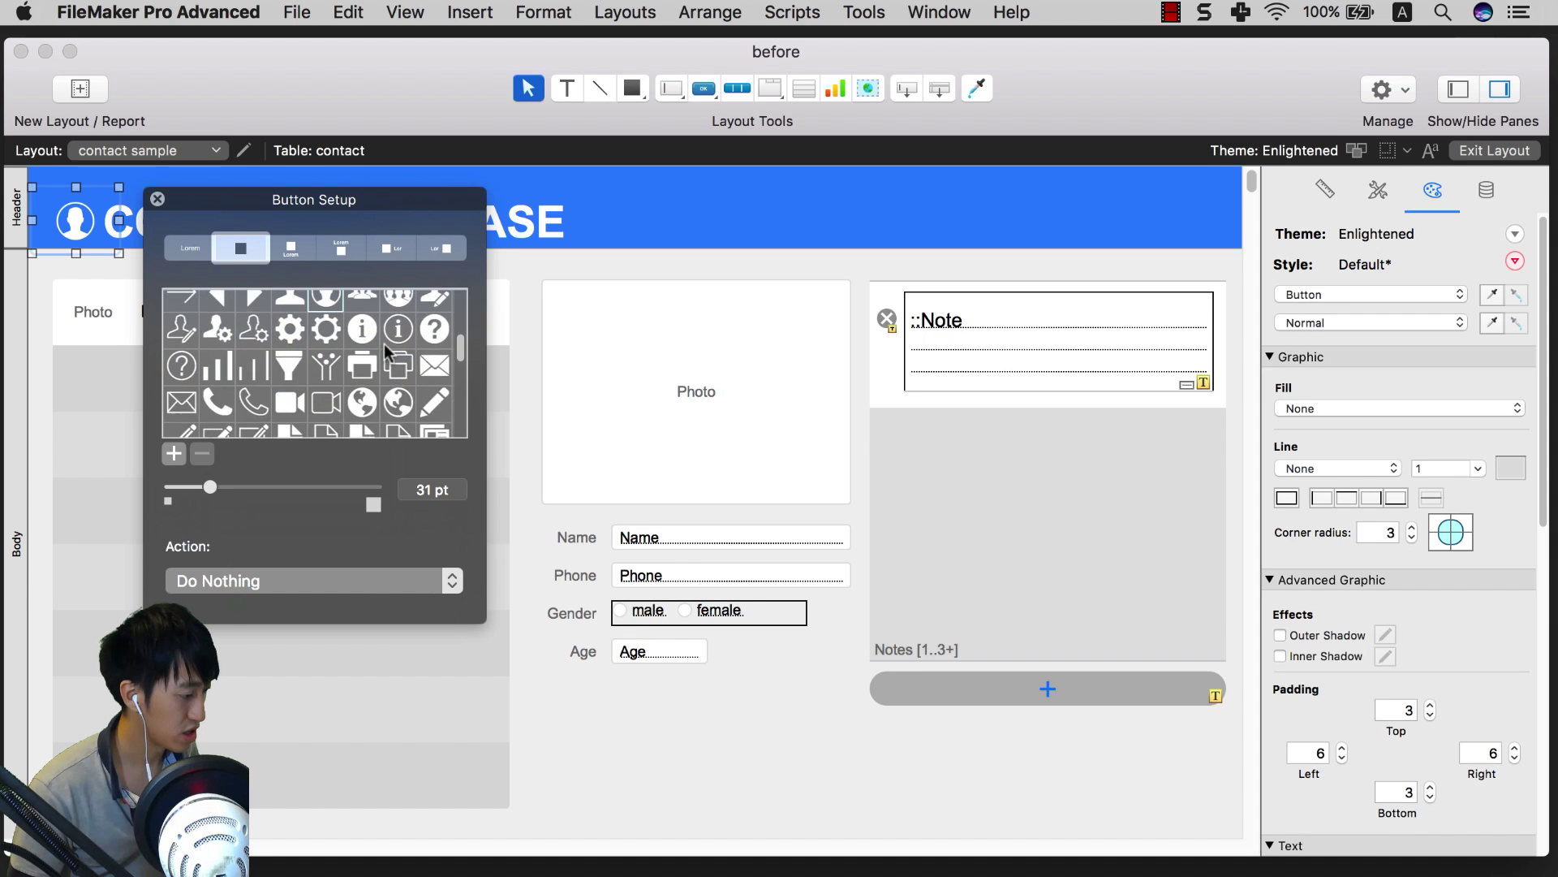
{"action": "left_click", "coordinate": [363, 340]}
{"action": "left_click", "coordinate": [399, 341]}
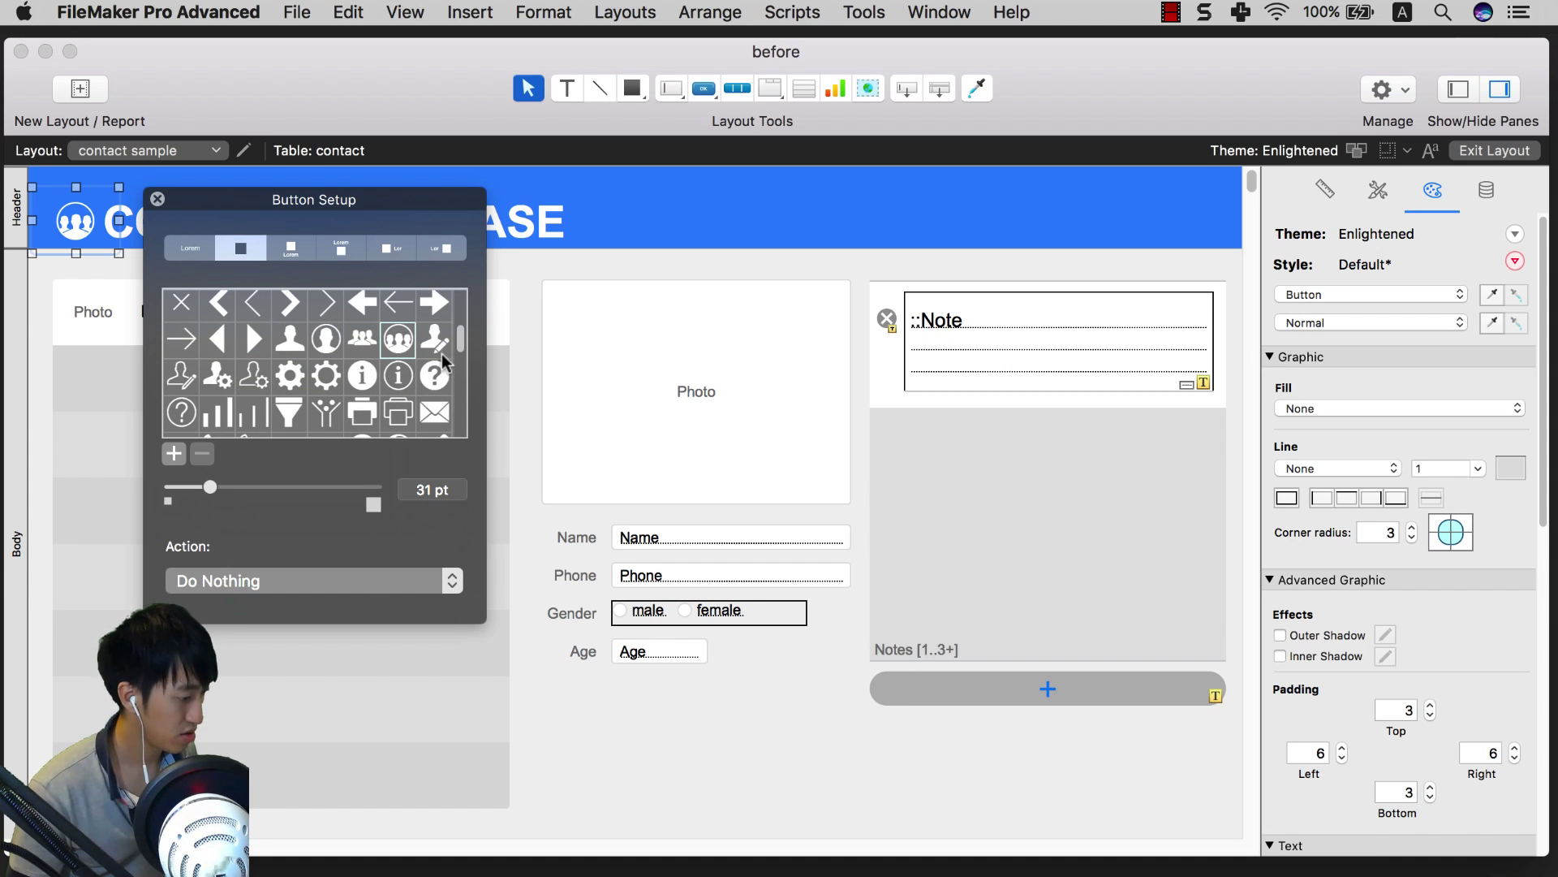
{"action": "left_click", "coordinate": [288, 341]}
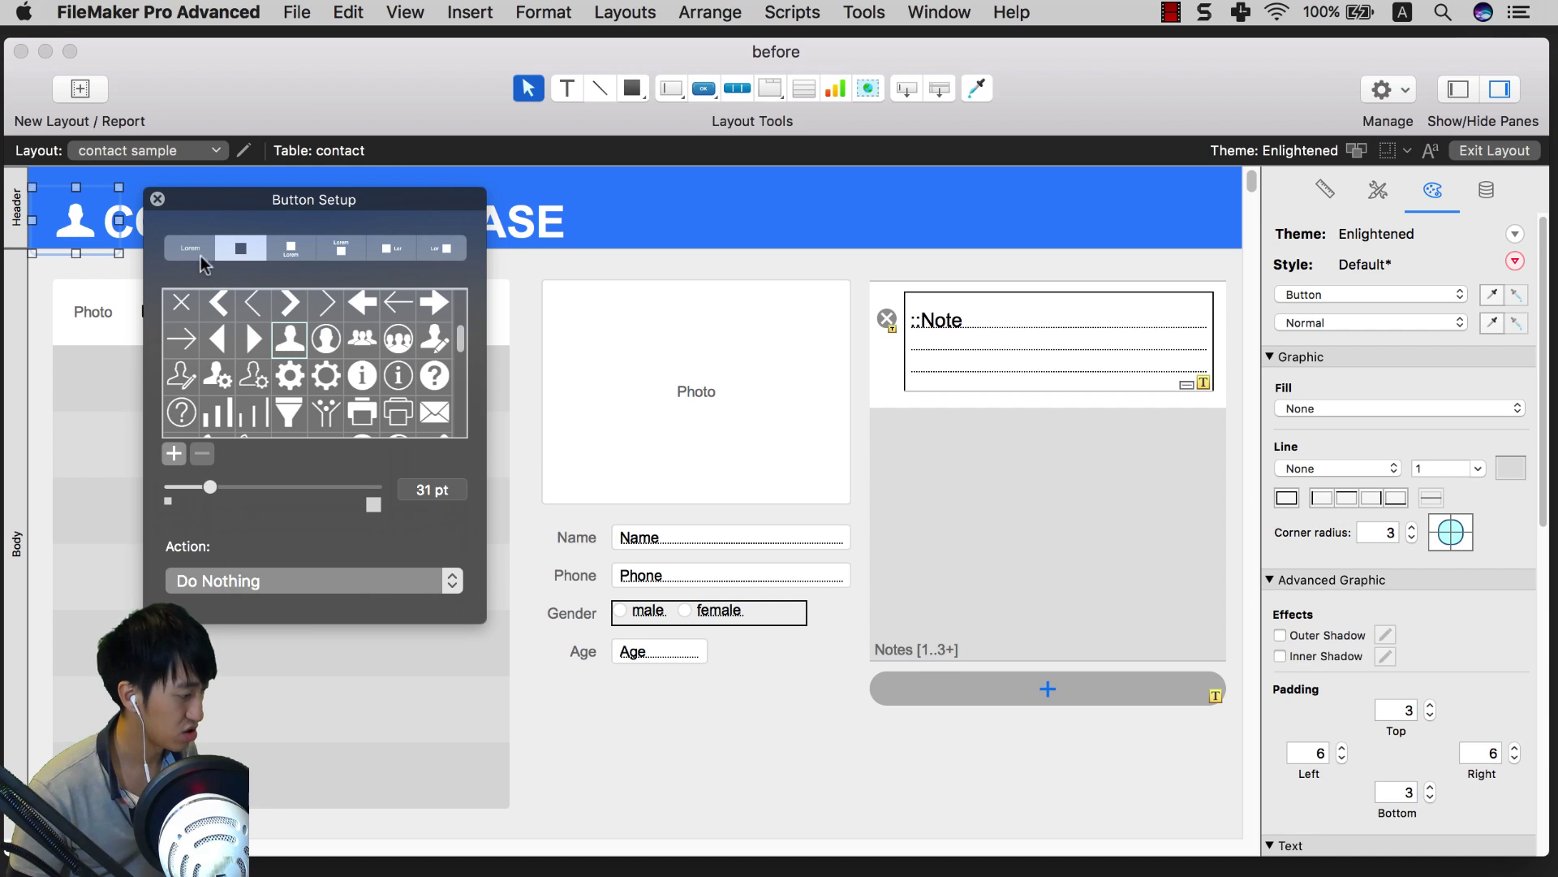
{"action": "left_click", "coordinate": [326, 340]}
{"action": "left_click", "coordinate": [158, 198]}
{"action": "left_click", "coordinate": [417, 256]}
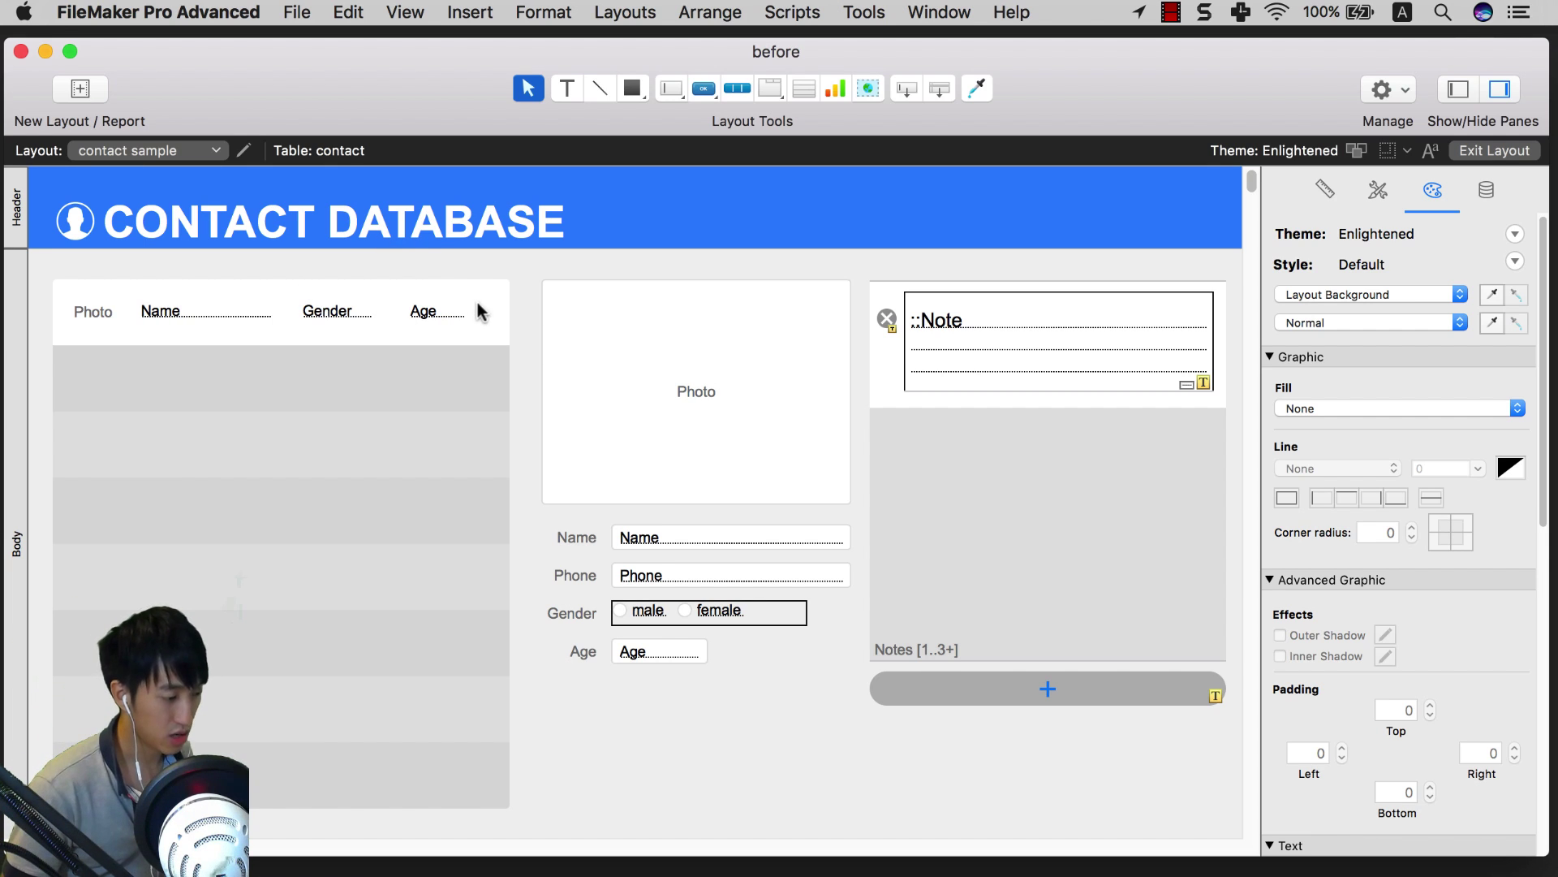
Step: Examine the layout's sections: the contact list portal, the photo container, the detail fields and the notes portal with its add button
{"action": "scroll", "coordinate": [852, 324], "scroll_direction": "down", "scroll_amount": 1}
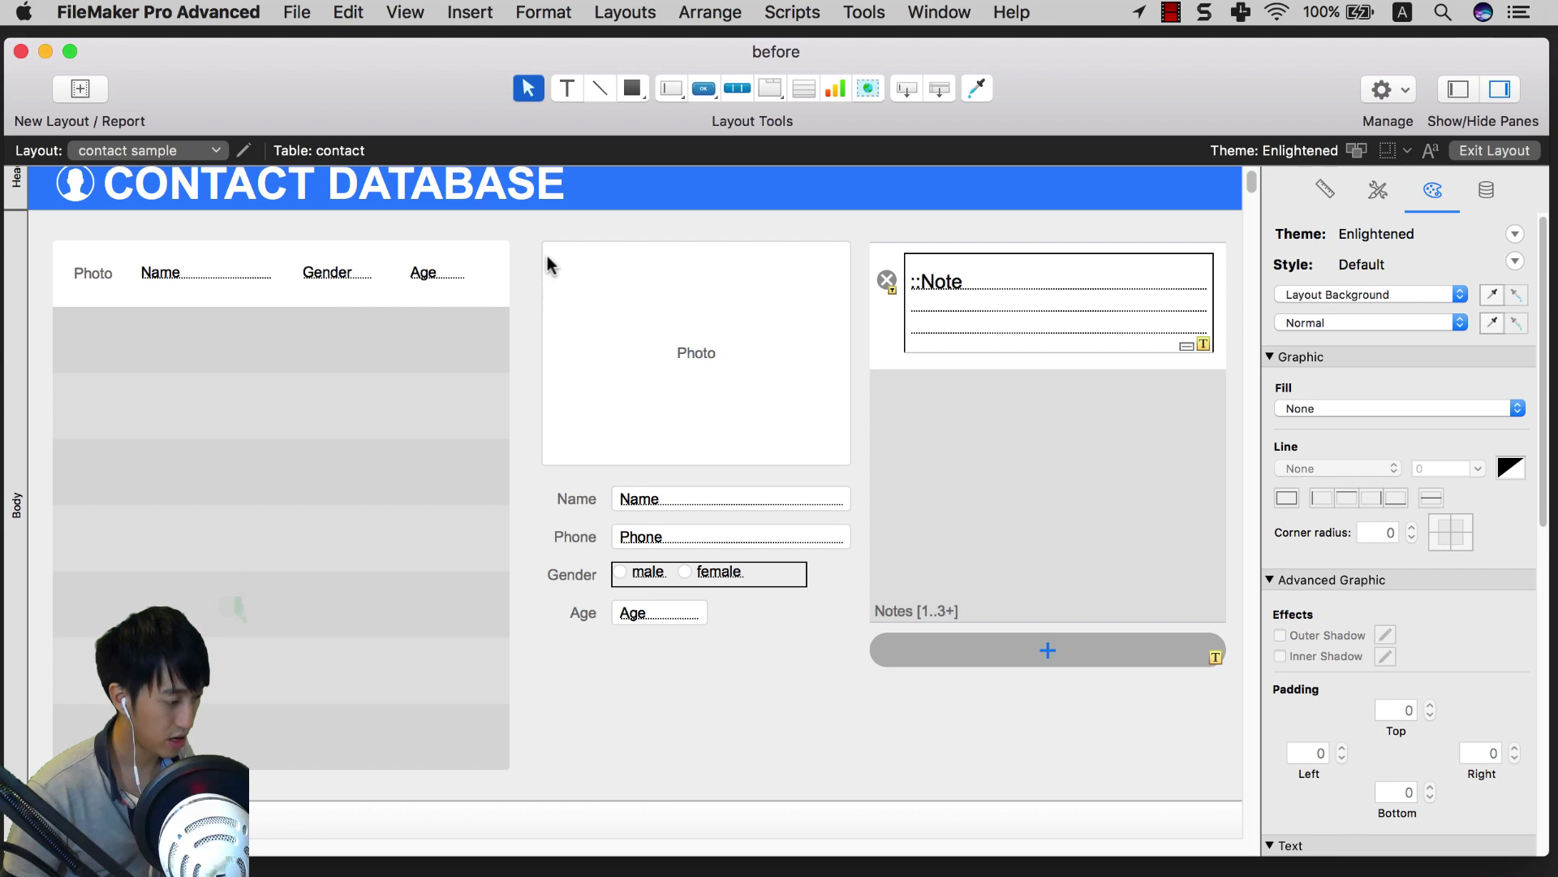
{"action": "scroll", "coordinate": [729, 619], "scroll_direction": "up", "scroll_amount": 1}
{"action": "scroll", "coordinate": [845, 367], "scroll_direction": "up", "scroll_amount": 1}
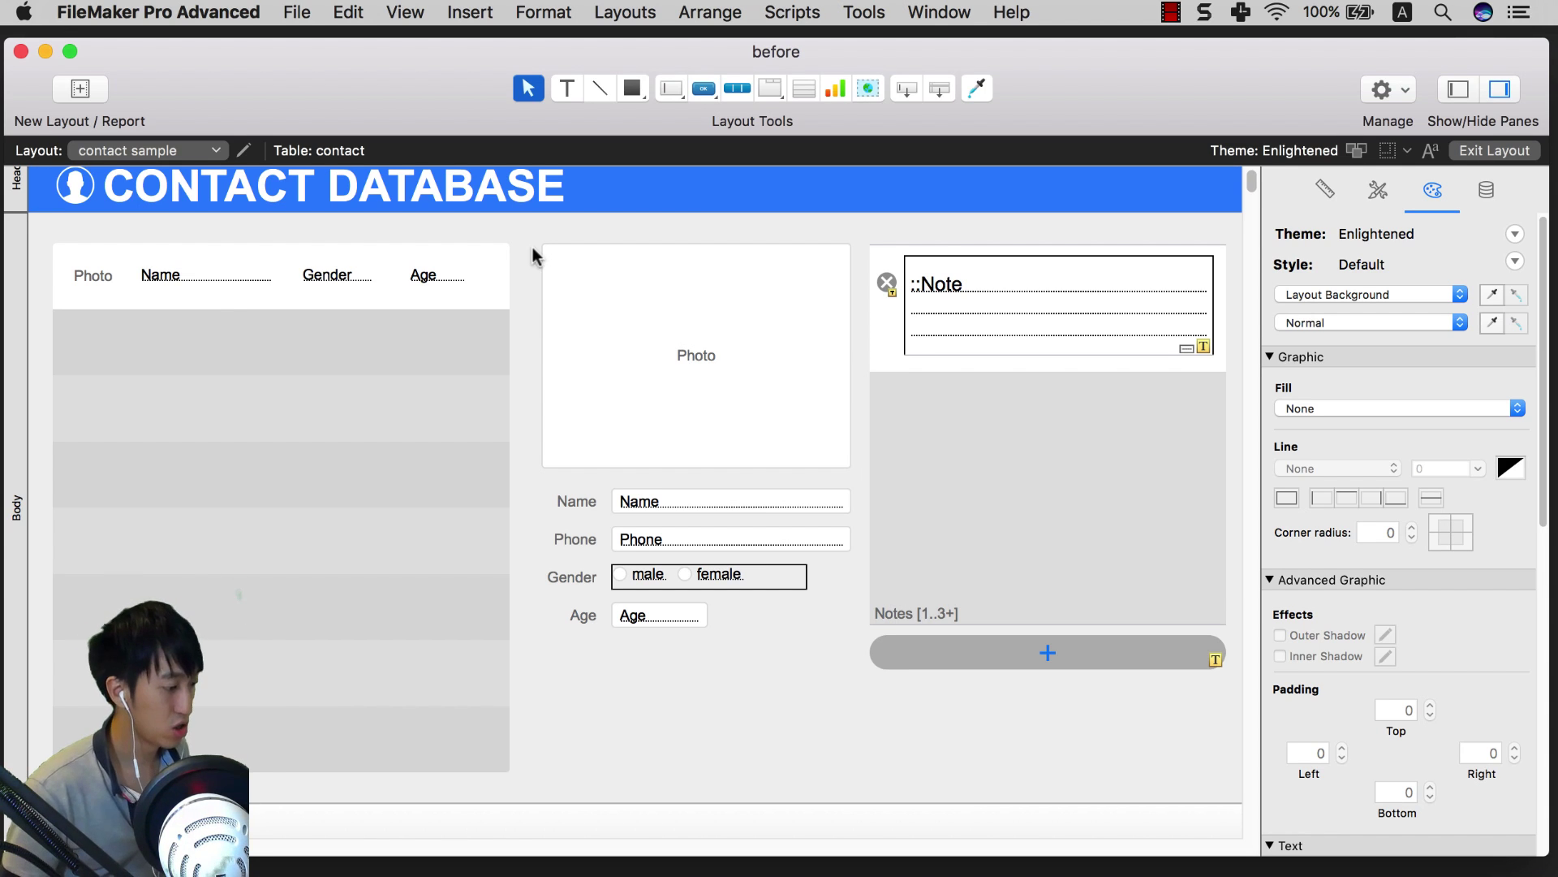
{"action": "scroll", "coordinate": [535, 247], "scroll_direction": "up", "scroll_amount": 2}
{"action": "scroll", "coordinate": [536, 248], "scroll_direction": "up", "scroll_amount": 1}
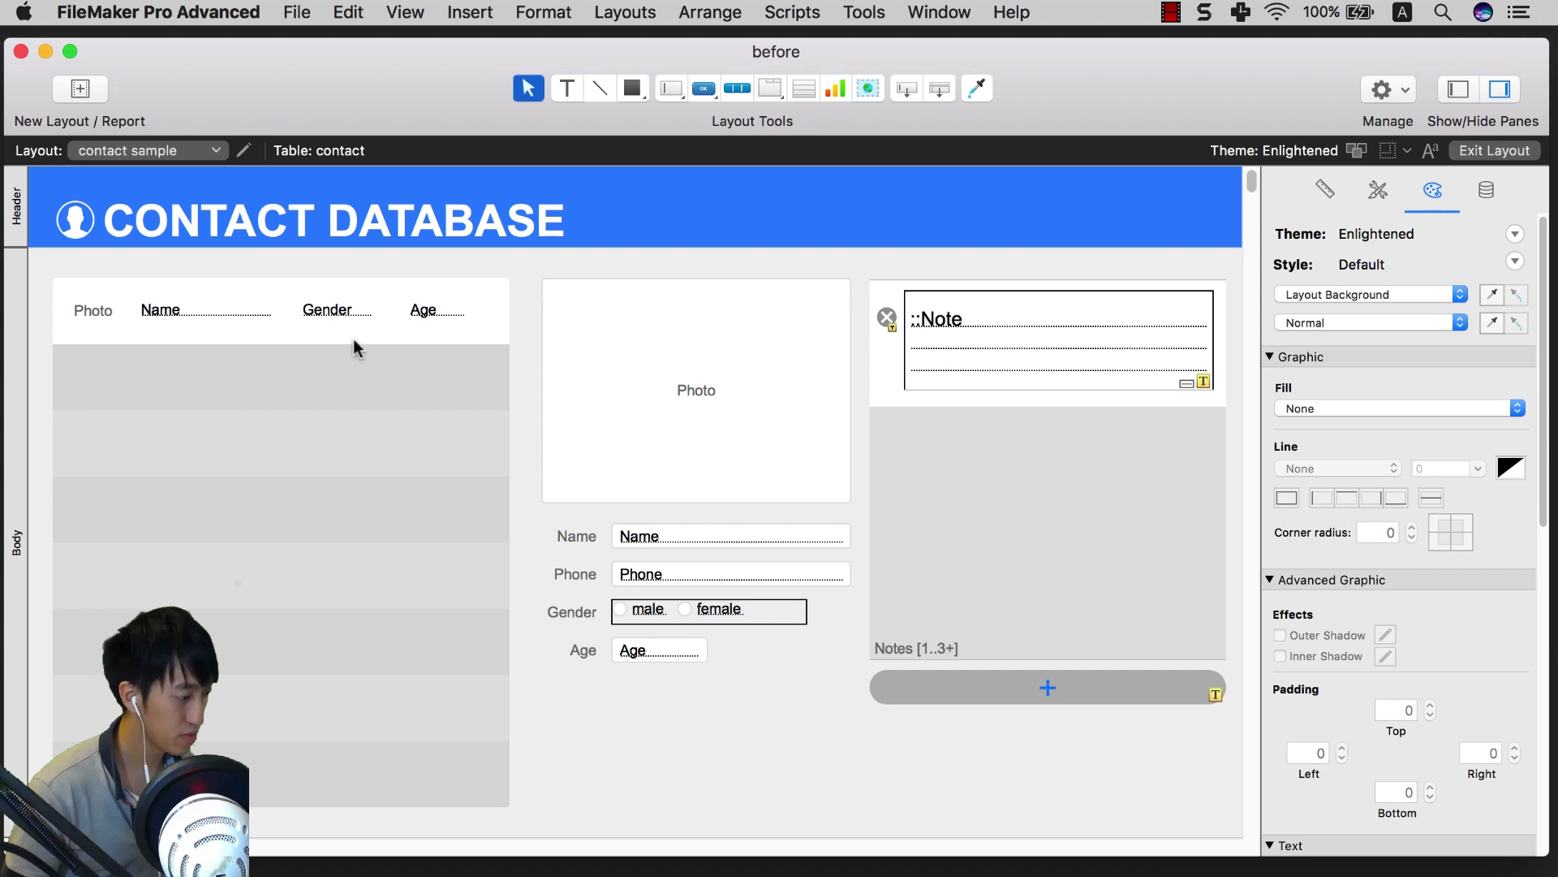
{"action": "left_click", "coordinate": [423, 457]}
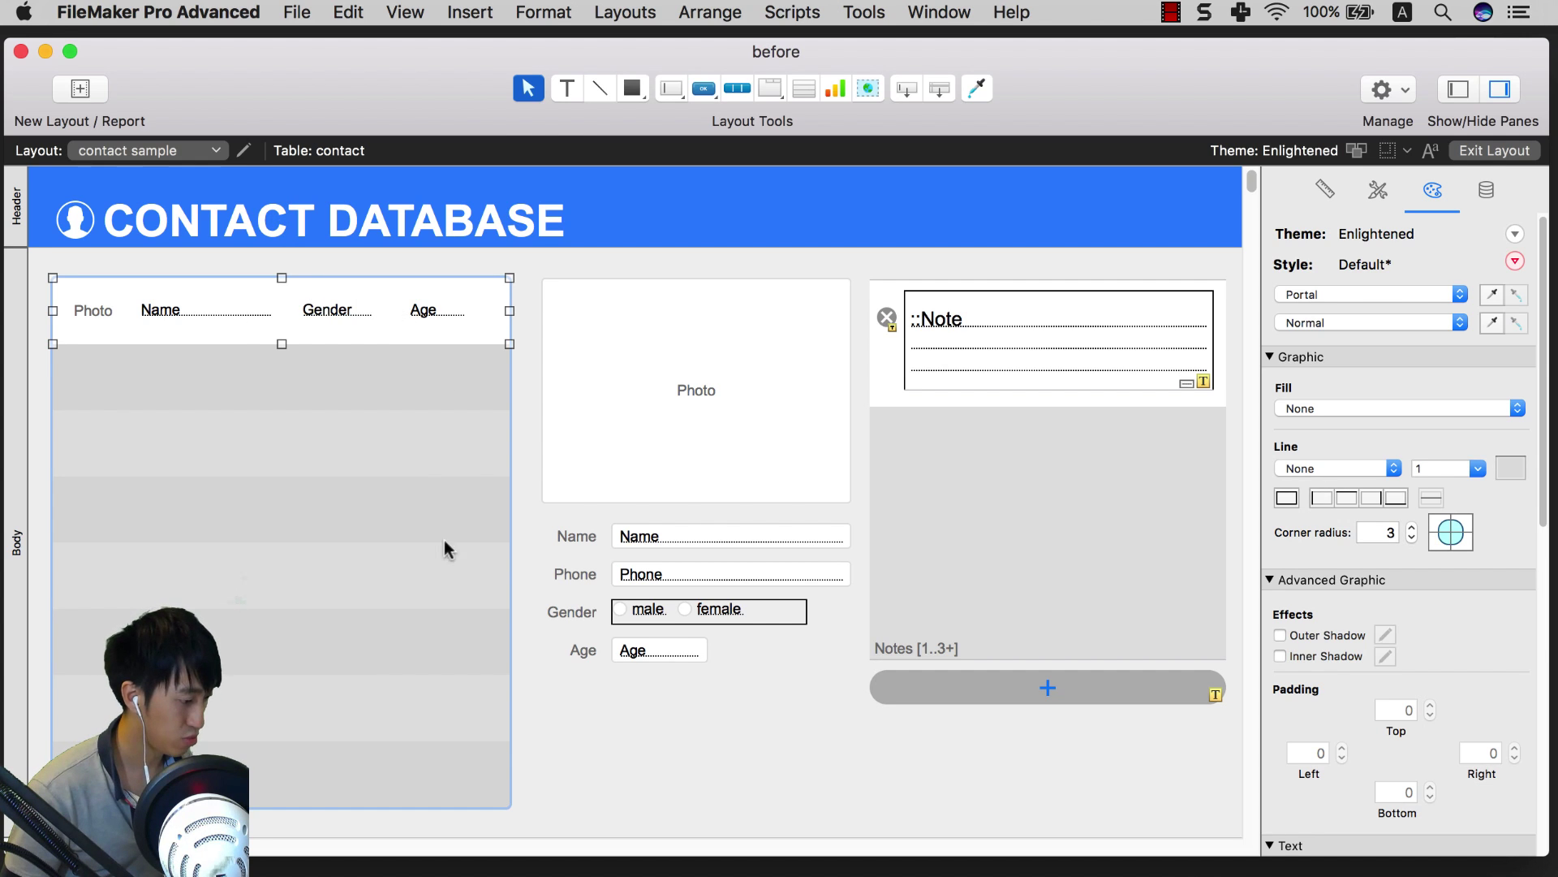
{"action": "left_click", "coordinate": [734, 422]}
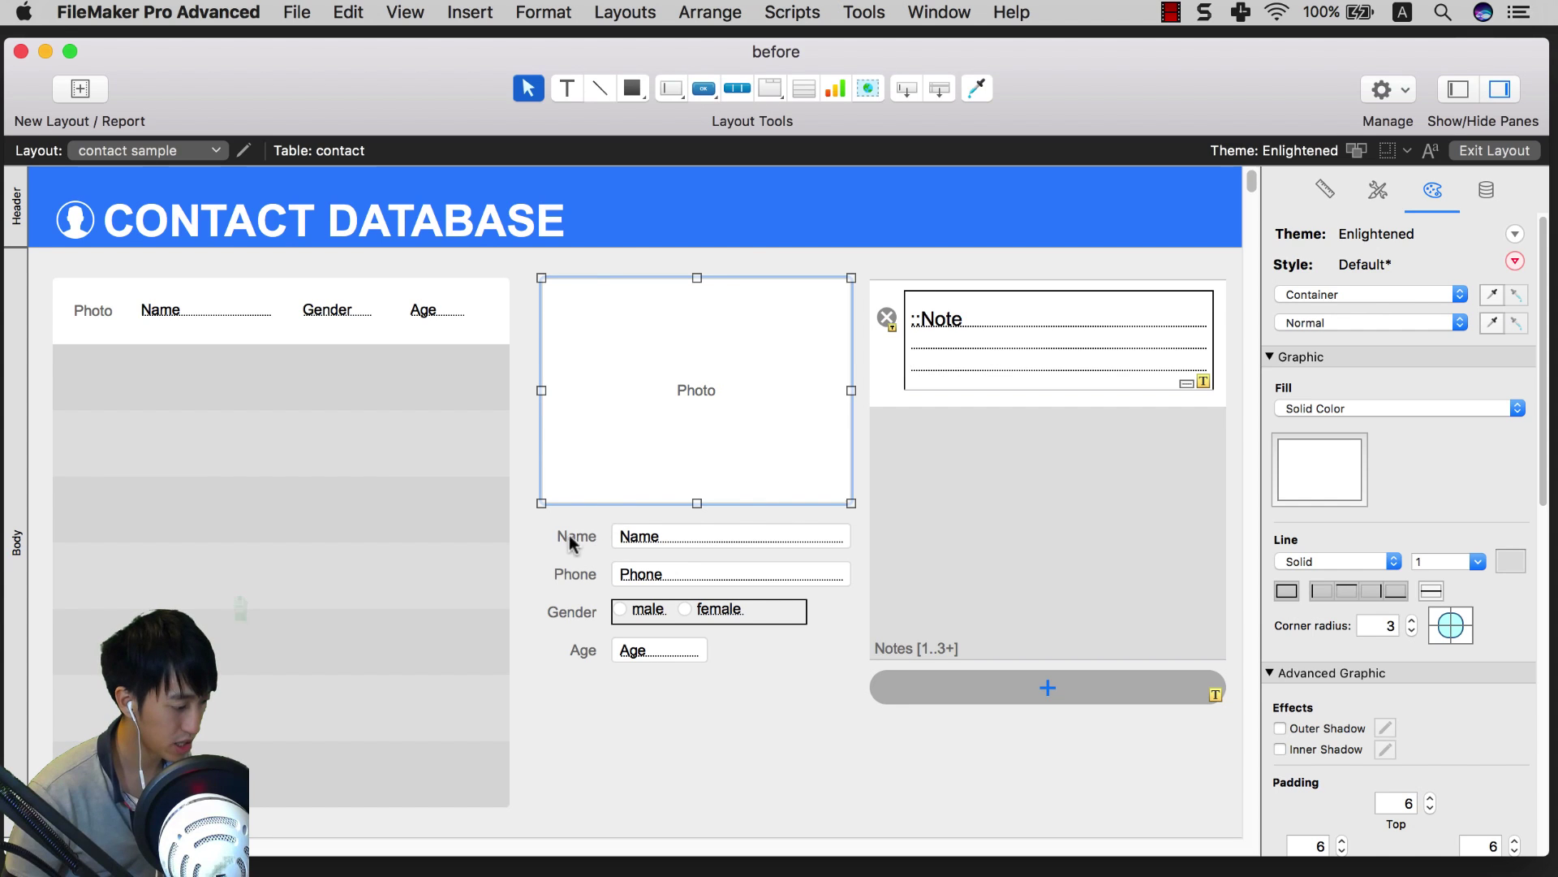
{"action": "left_click_drag", "start_coordinate": [538, 526], "coordinate": [810, 630]}
{"action": "left_click_drag", "start_coordinate": [1019, 763], "coordinate": [956, 625]}
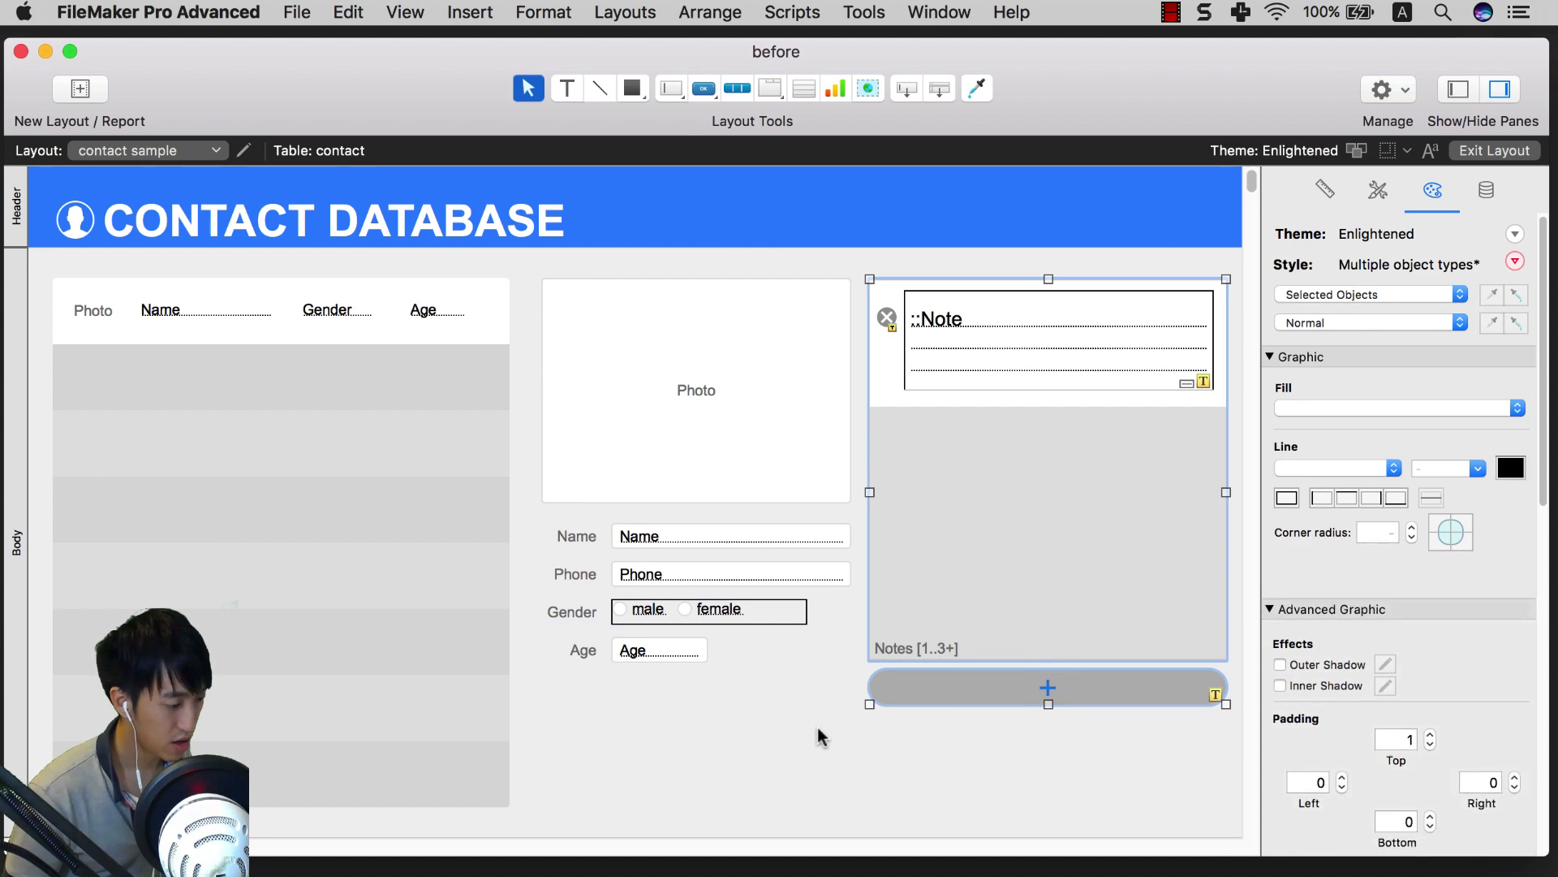
{"action": "left_click", "coordinate": [817, 727]}
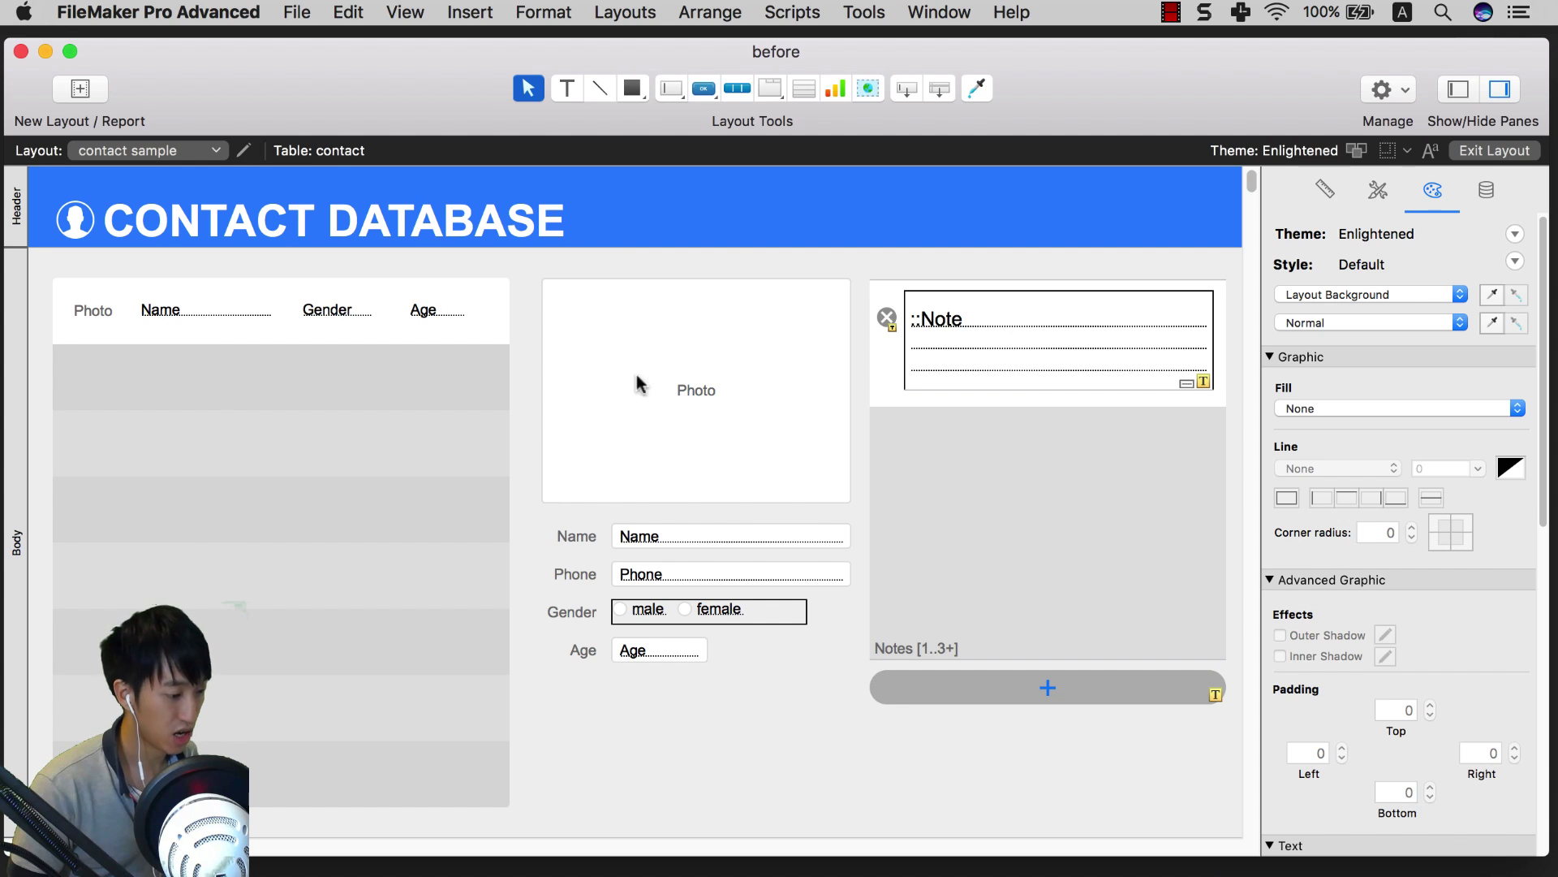
Step: Move the photo container, detail fields with labels, notes portal and add button together off the layout, beyond its right edge
{"action": "scroll", "coordinate": [730, 398], "scroll_direction": "down", "scroll_amount": 1}
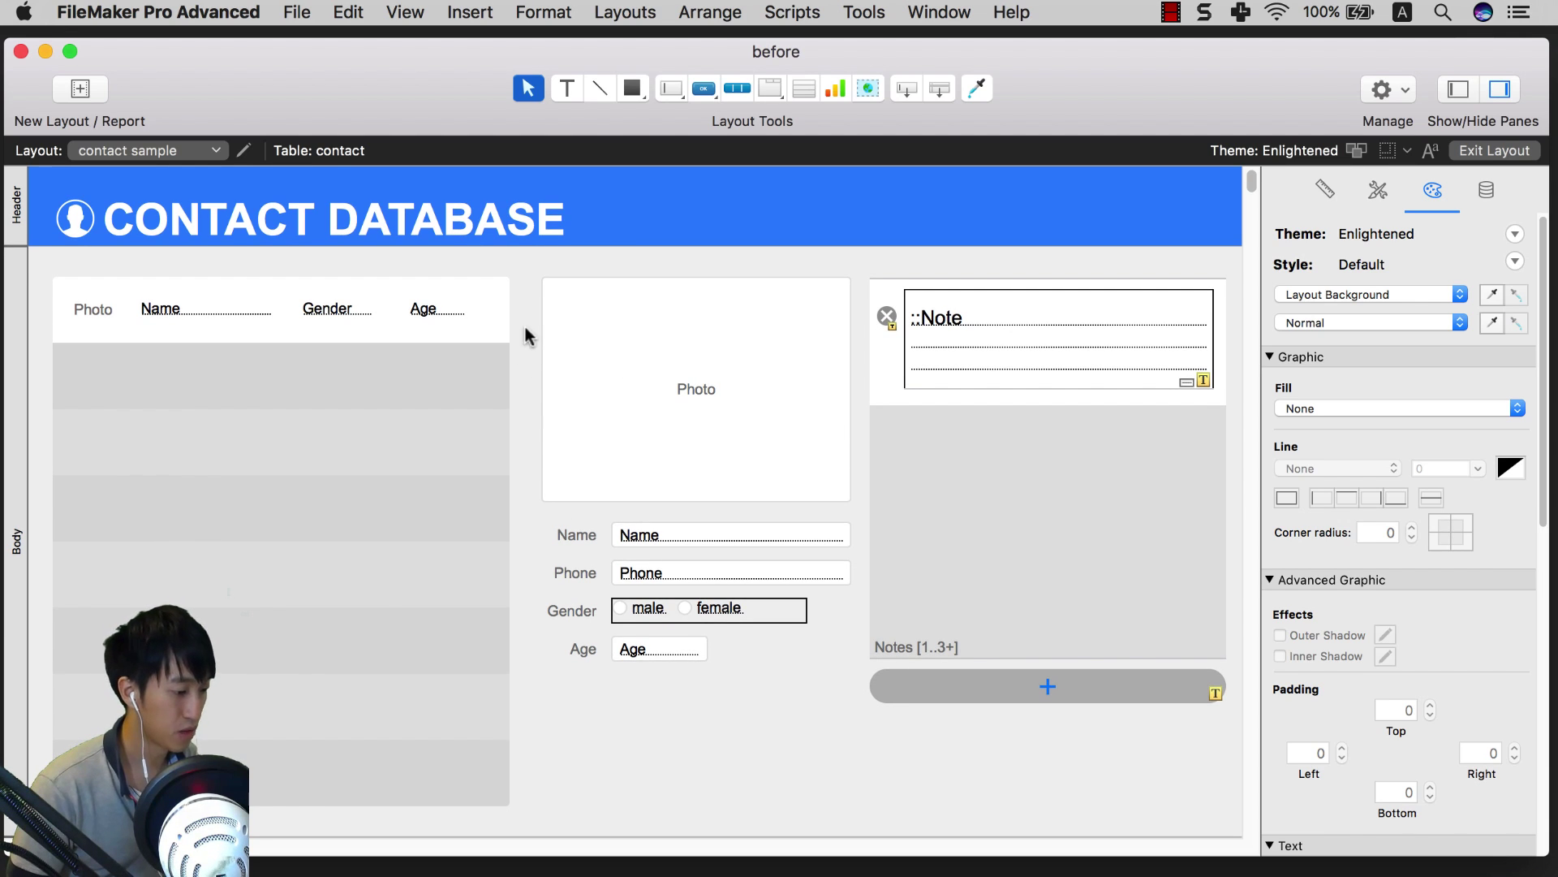
{"action": "left_click_drag", "start_coordinate": [526, 334], "coordinate": [1078, 722]}
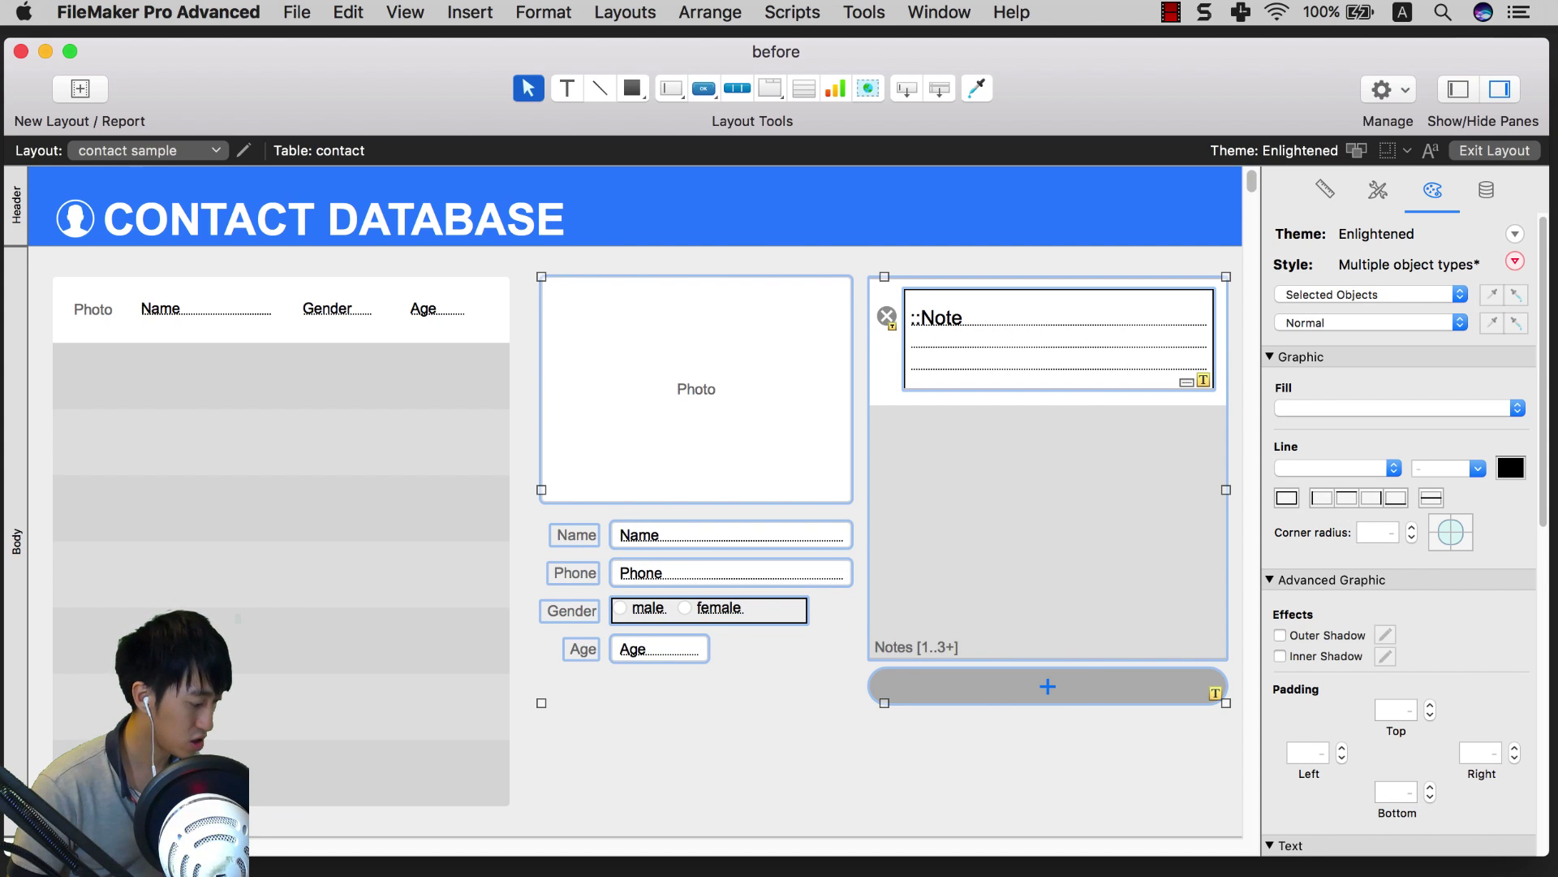
{"action": "scroll", "coordinate": [319, 484], "scroll_direction": "right", "scroll_amount": 5}
{"action": "left_click_drag", "start_coordinate": [321, 484], "coordinate": [1138, 430]}
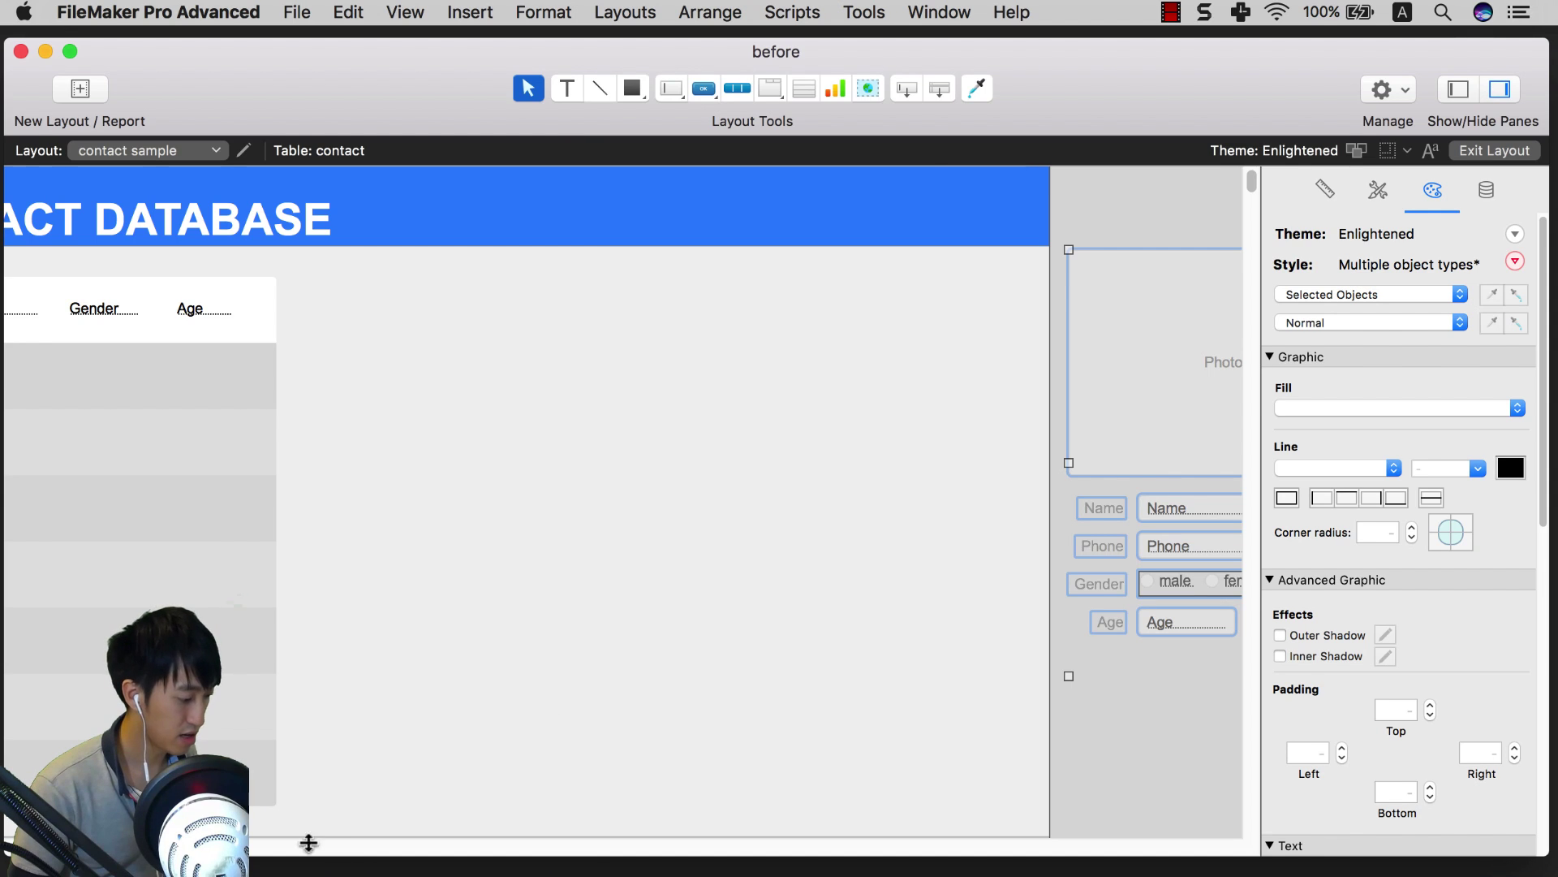
{"action": "scroll", "coordinate": [308, 842], "scroll_direction": "right", "scroll_amount": 10}
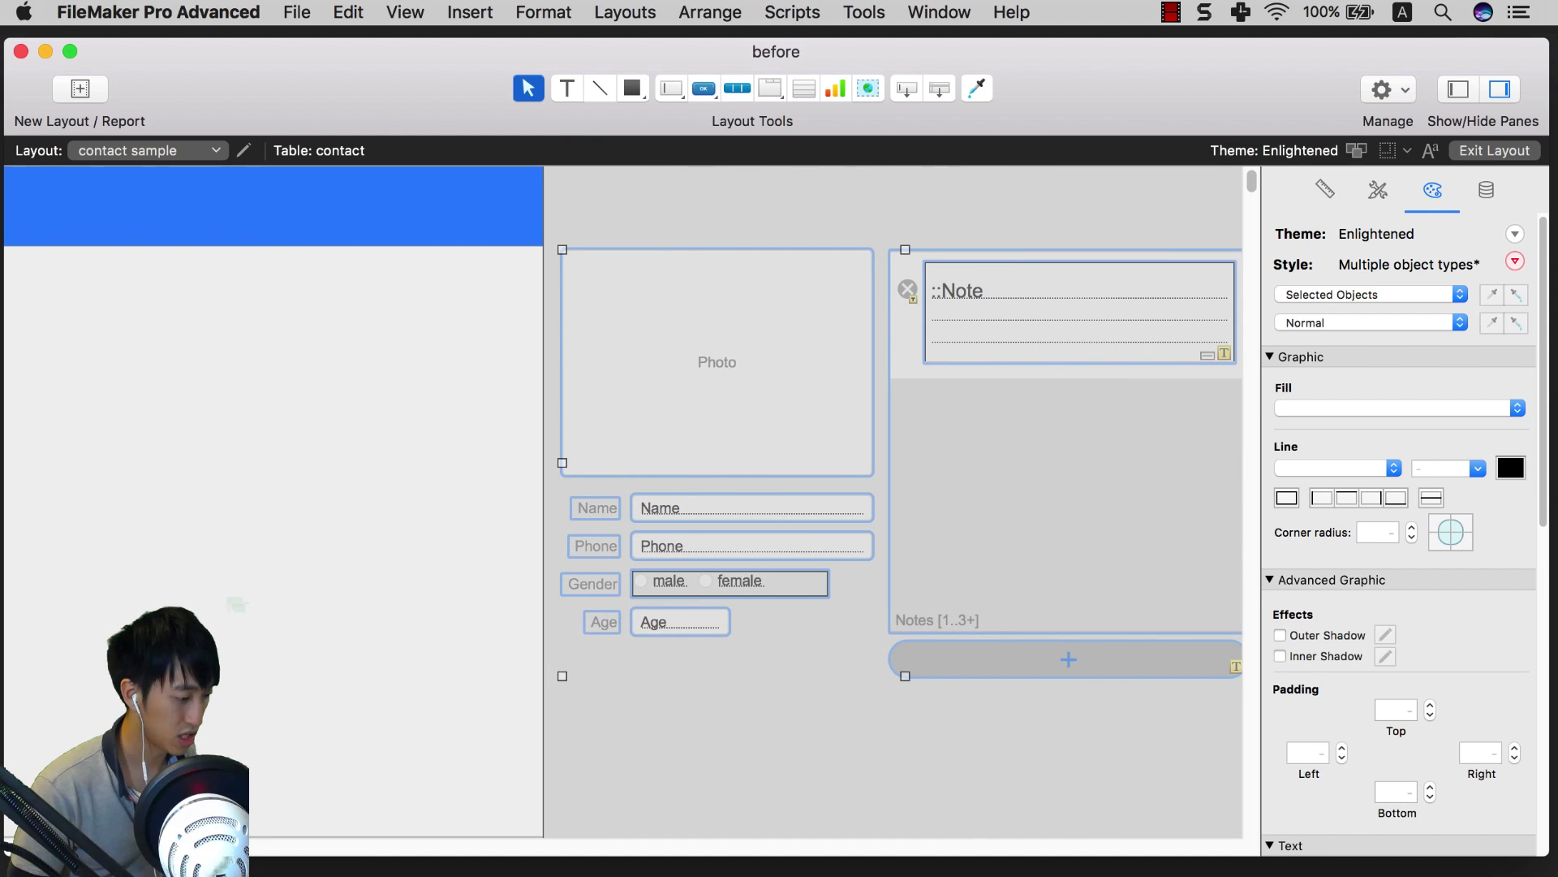
Step: Group the photo container, detail fields, notes portal and add button into one object
{"action": "left_click", "coordinate": [406, 13]}
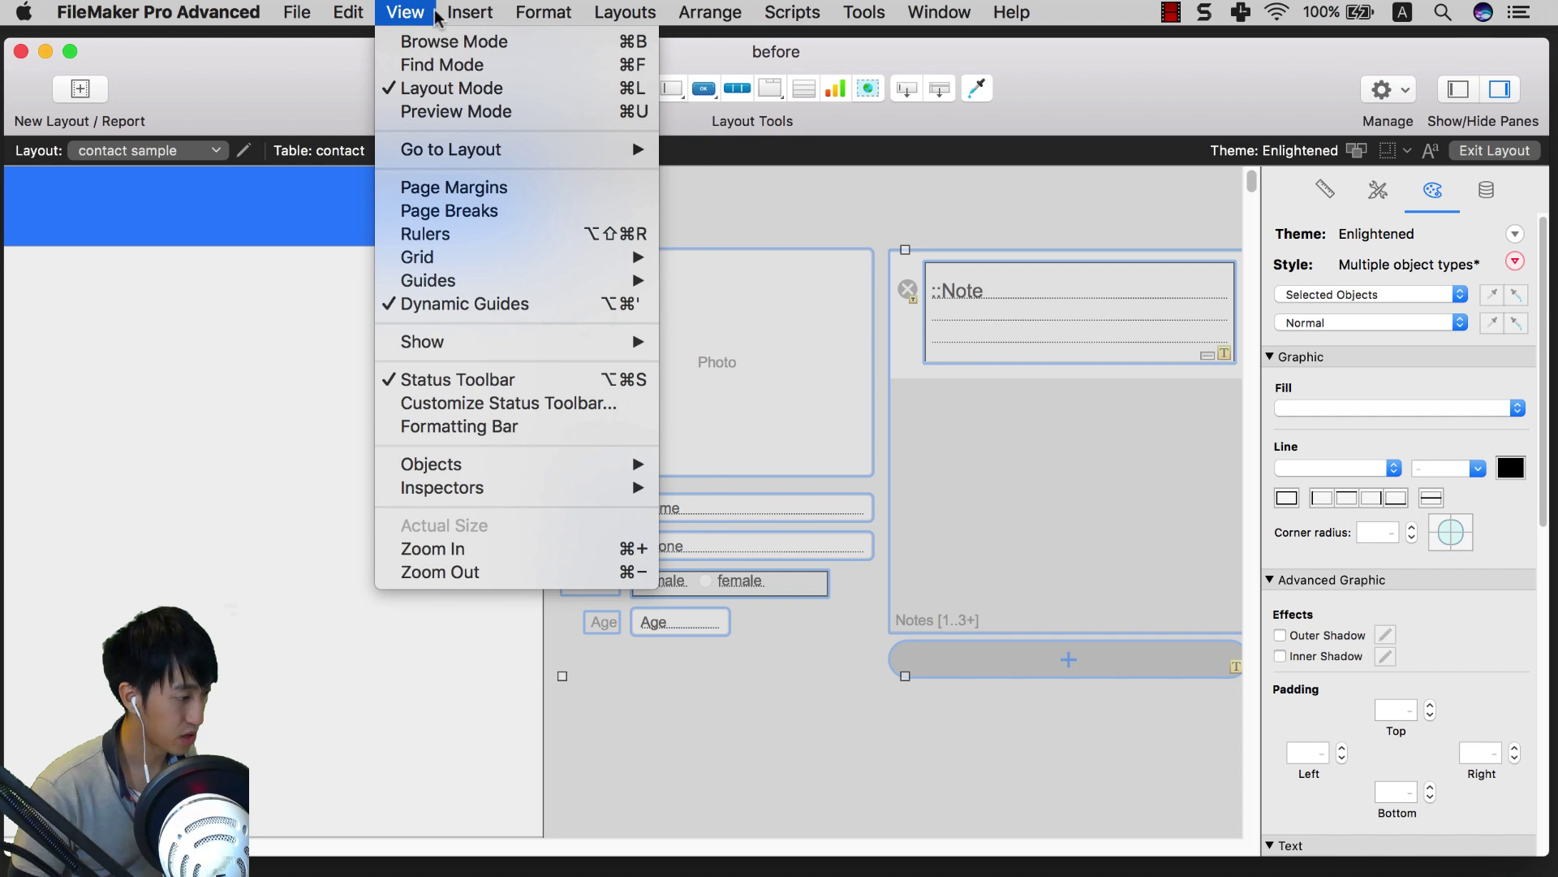
{"action": "mouse_move", "coordinate": [465, 18]}
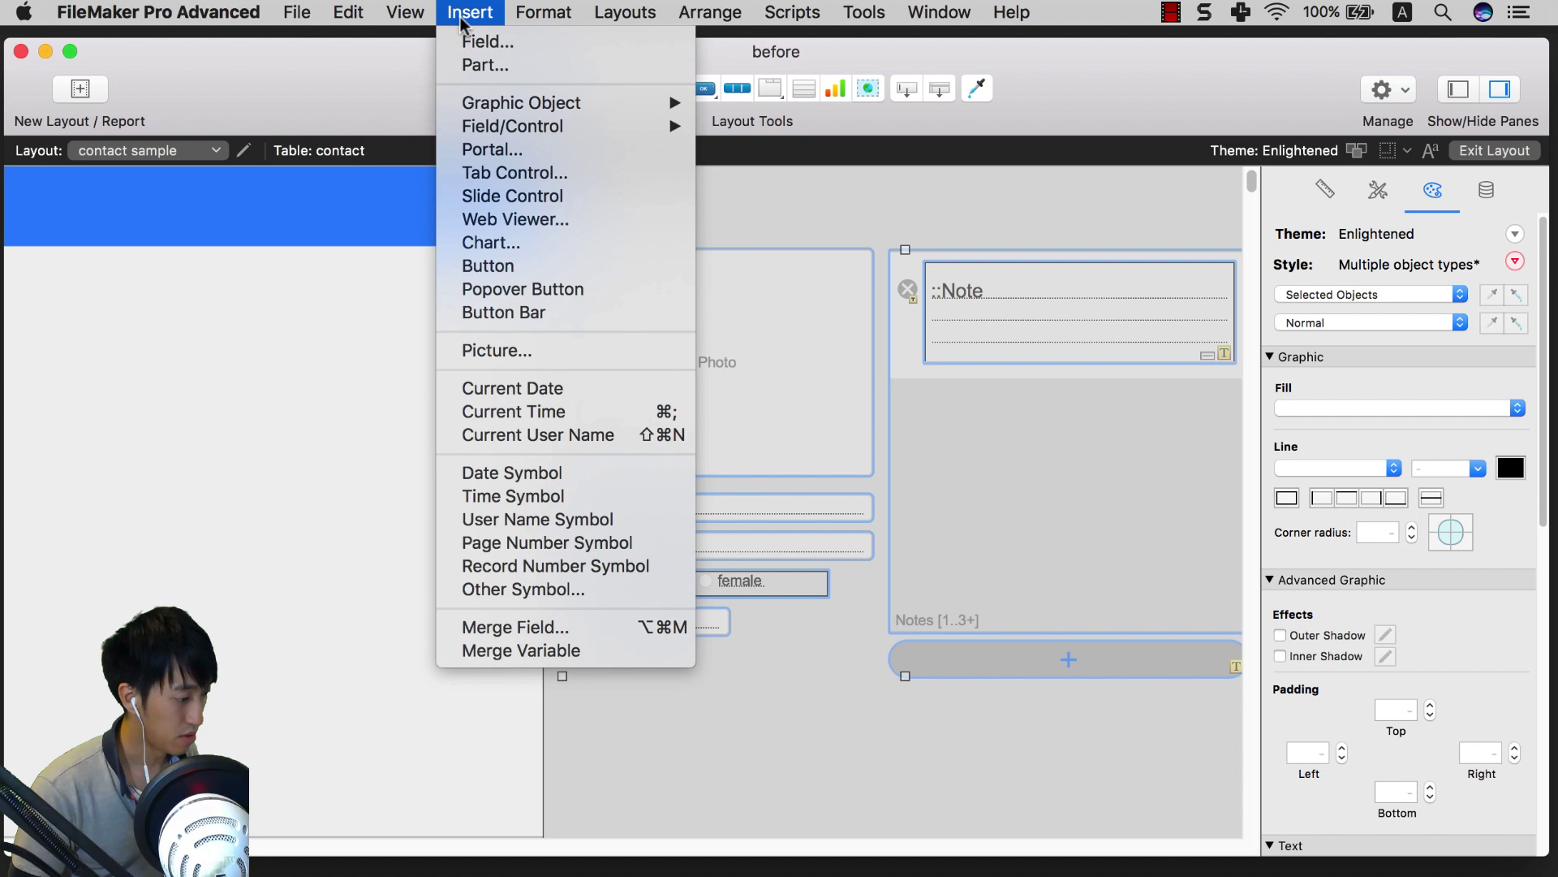
{"action": "left_click", "coordinate": [608, 15]}
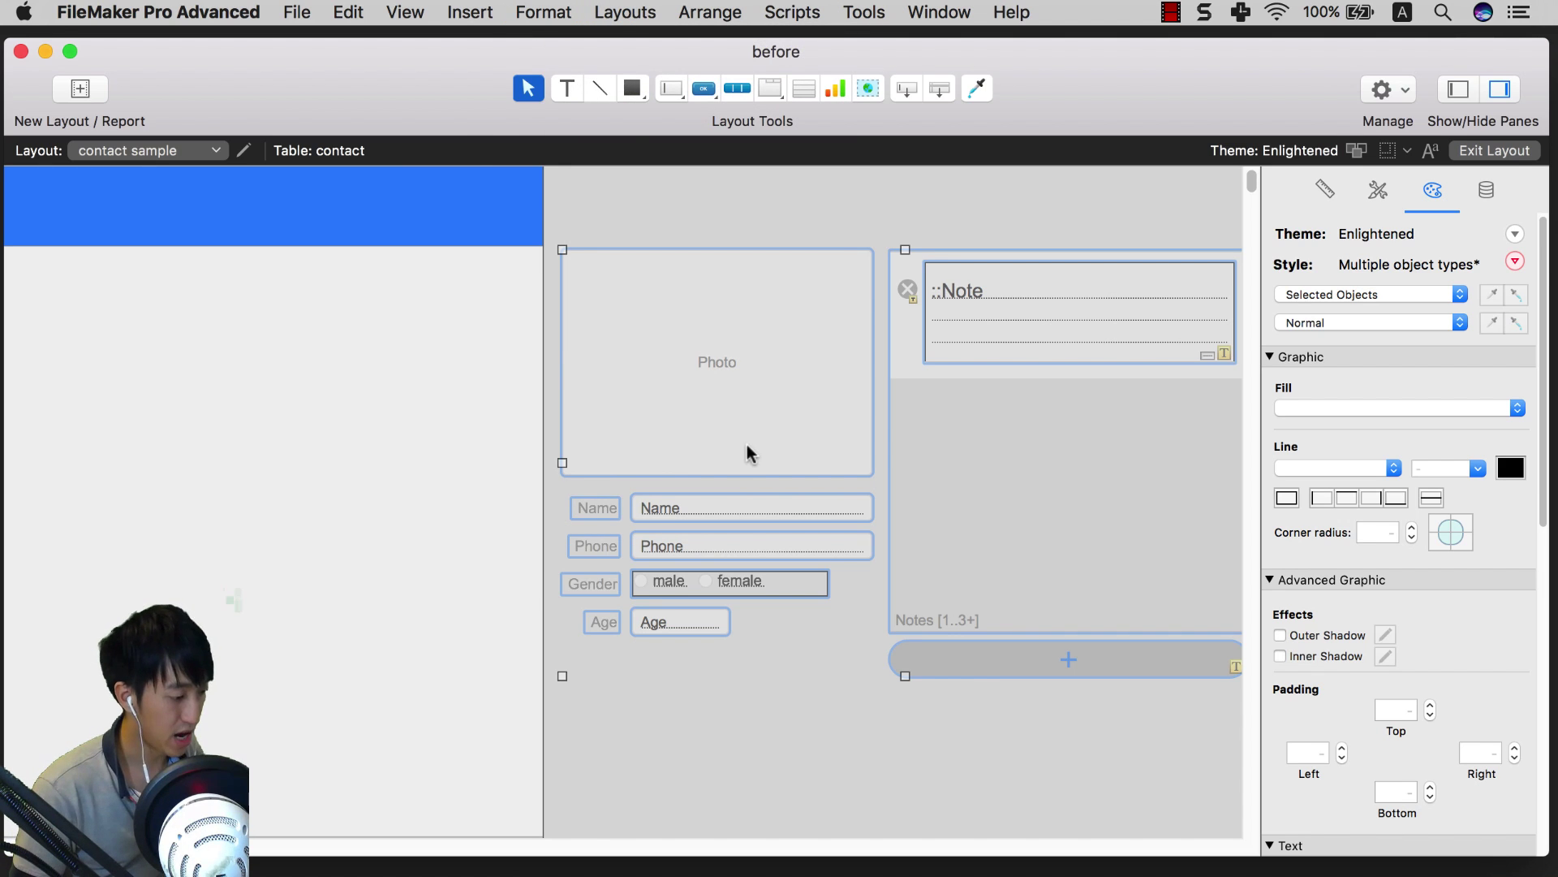
{"action": "key", "text": "super+r"}
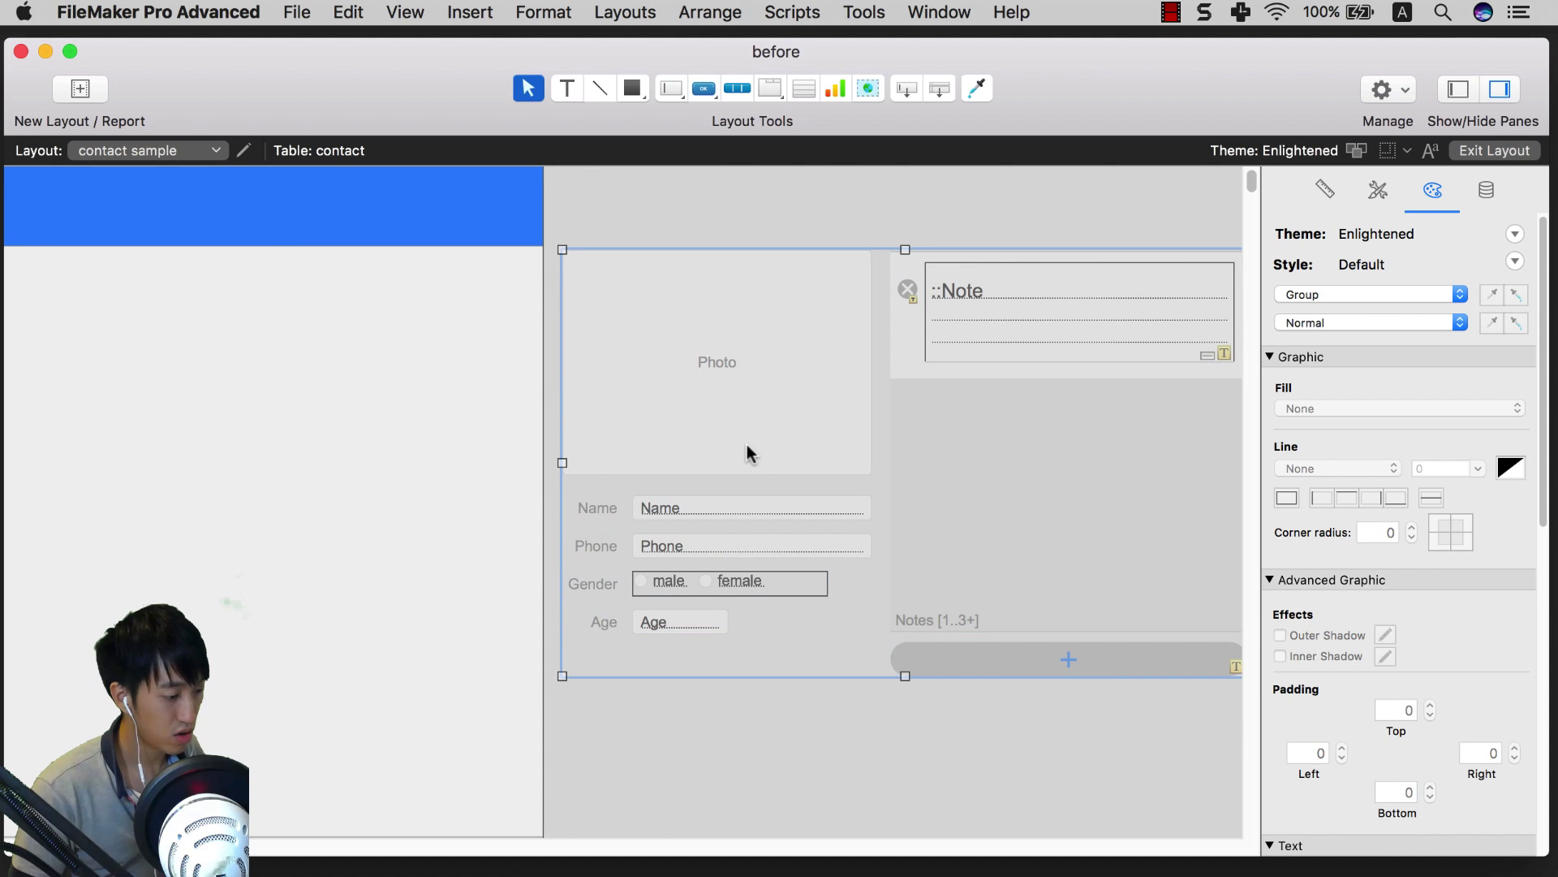
Step: Move the grouped detail objects back toward the layout so they slightly overlap its right edge
{"action": "left_click_drag", "start_coordinate": [747, 411], "coordinate": [695, 434]}
{"action": "scroll", "coordinate": [812, 487], "scroll_direction": "left", "scroll_amount": 10}
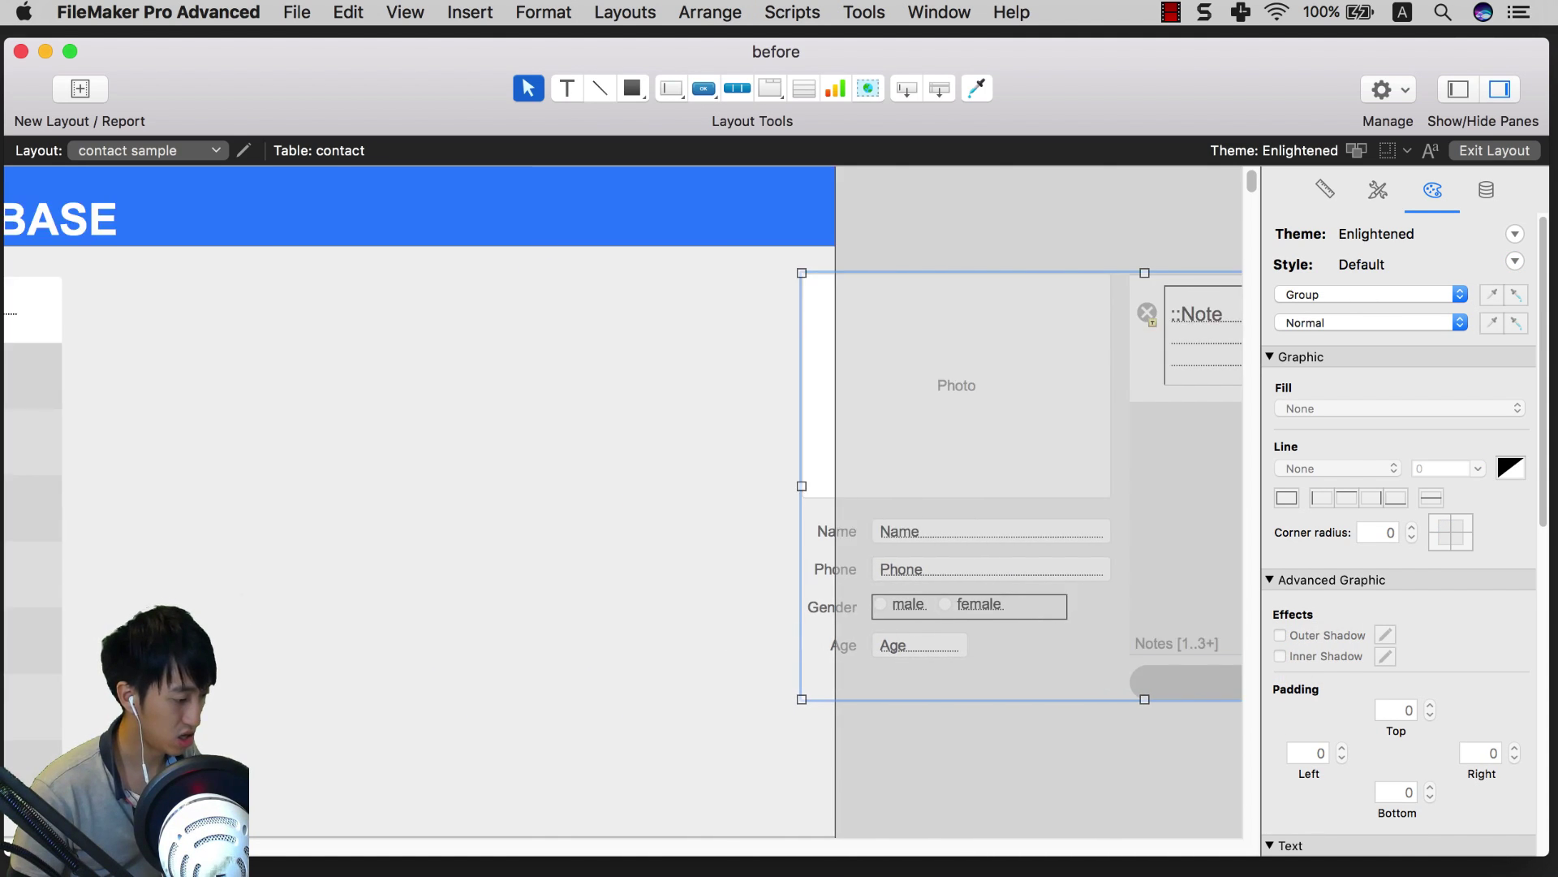
{"action": "mouse_move", "coordinate": [1076, 436]}
{"action": "left_mouse_down"}
{"action": "mouse_move", "coordinate": [1025, 431]}
{"action": "mouse_move", "coordinate": [1091, 423]}
{"action": "left_mouse_up"}
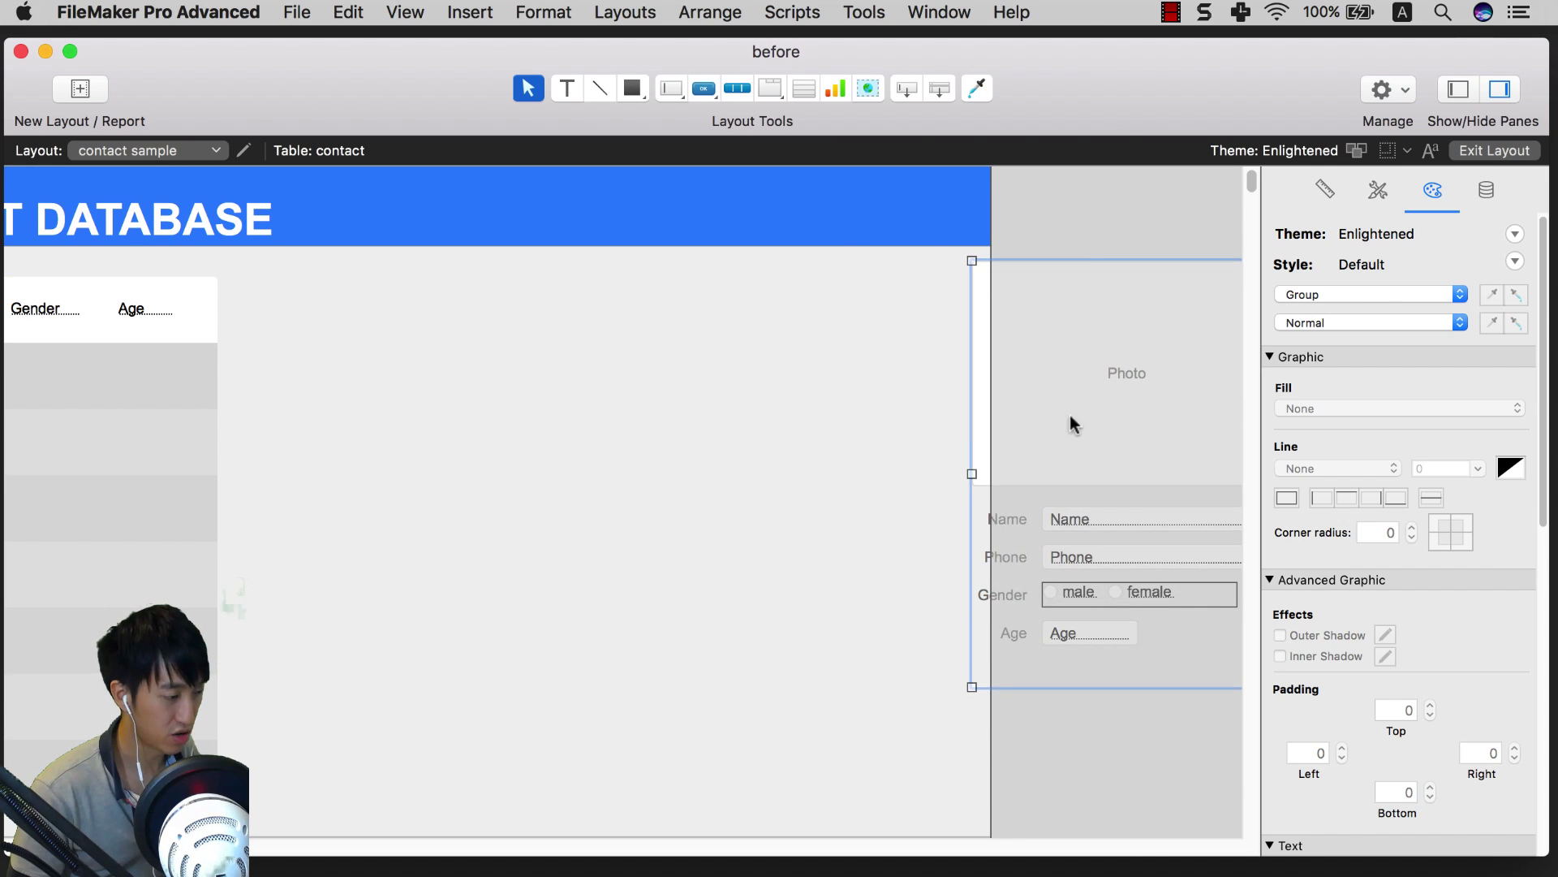
{"action": "left_click", "coordinate": [893, 405]}
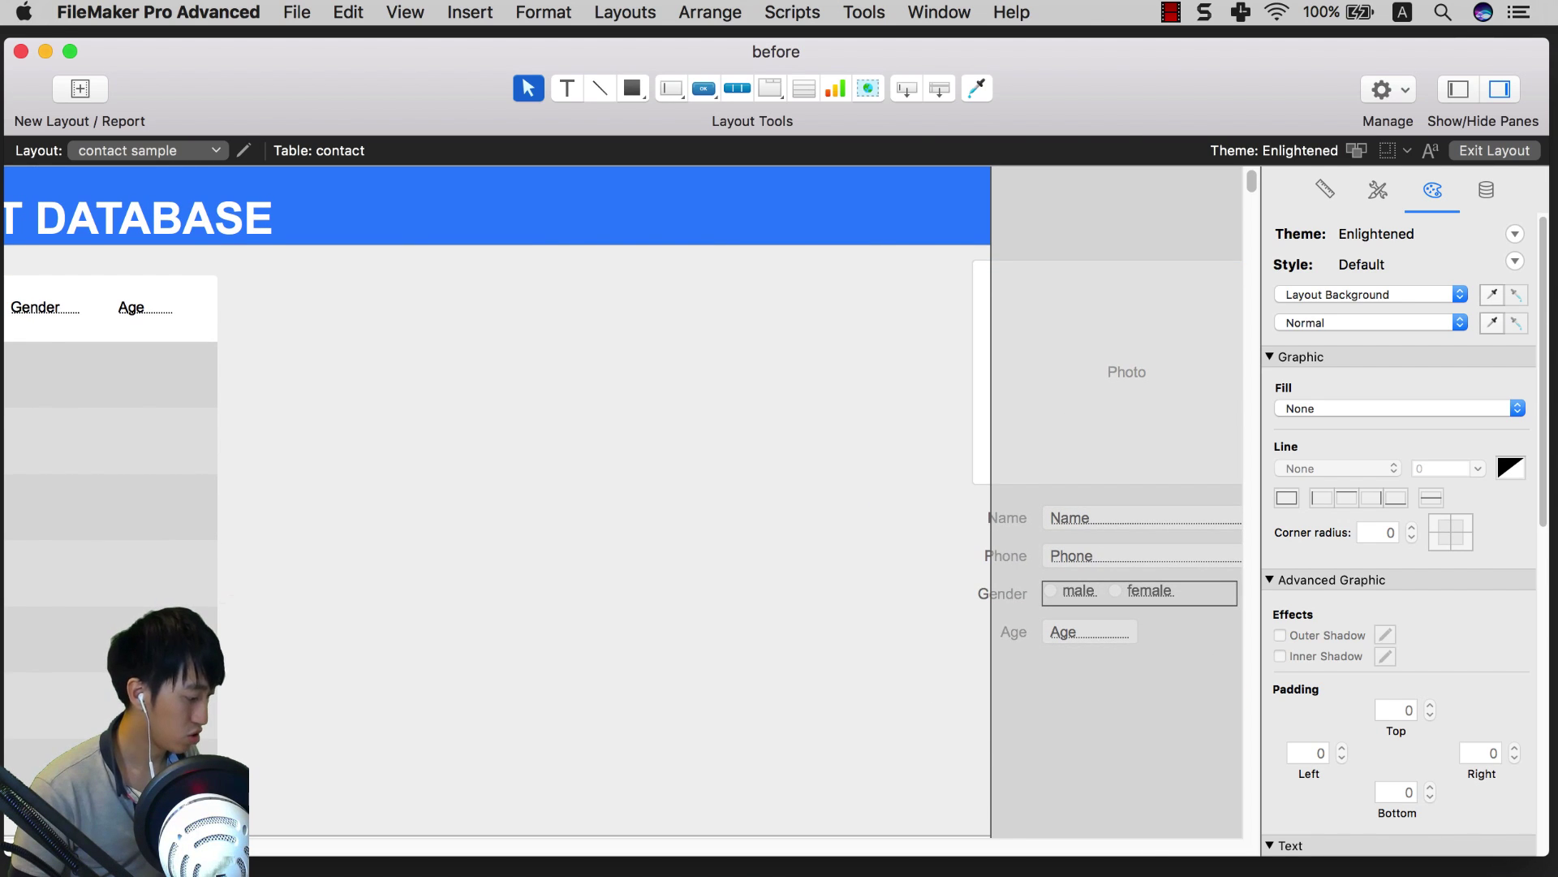
Step: Draw a large rectangle in the emptied body area beside the contact list portal, matching the portal's full height
{"action": "scroll", "coordinate": [623, 487], "scroll_direction": "left", "scroll_amount": 6}
{"action": "left_click", "coordinate": [633, 91]}
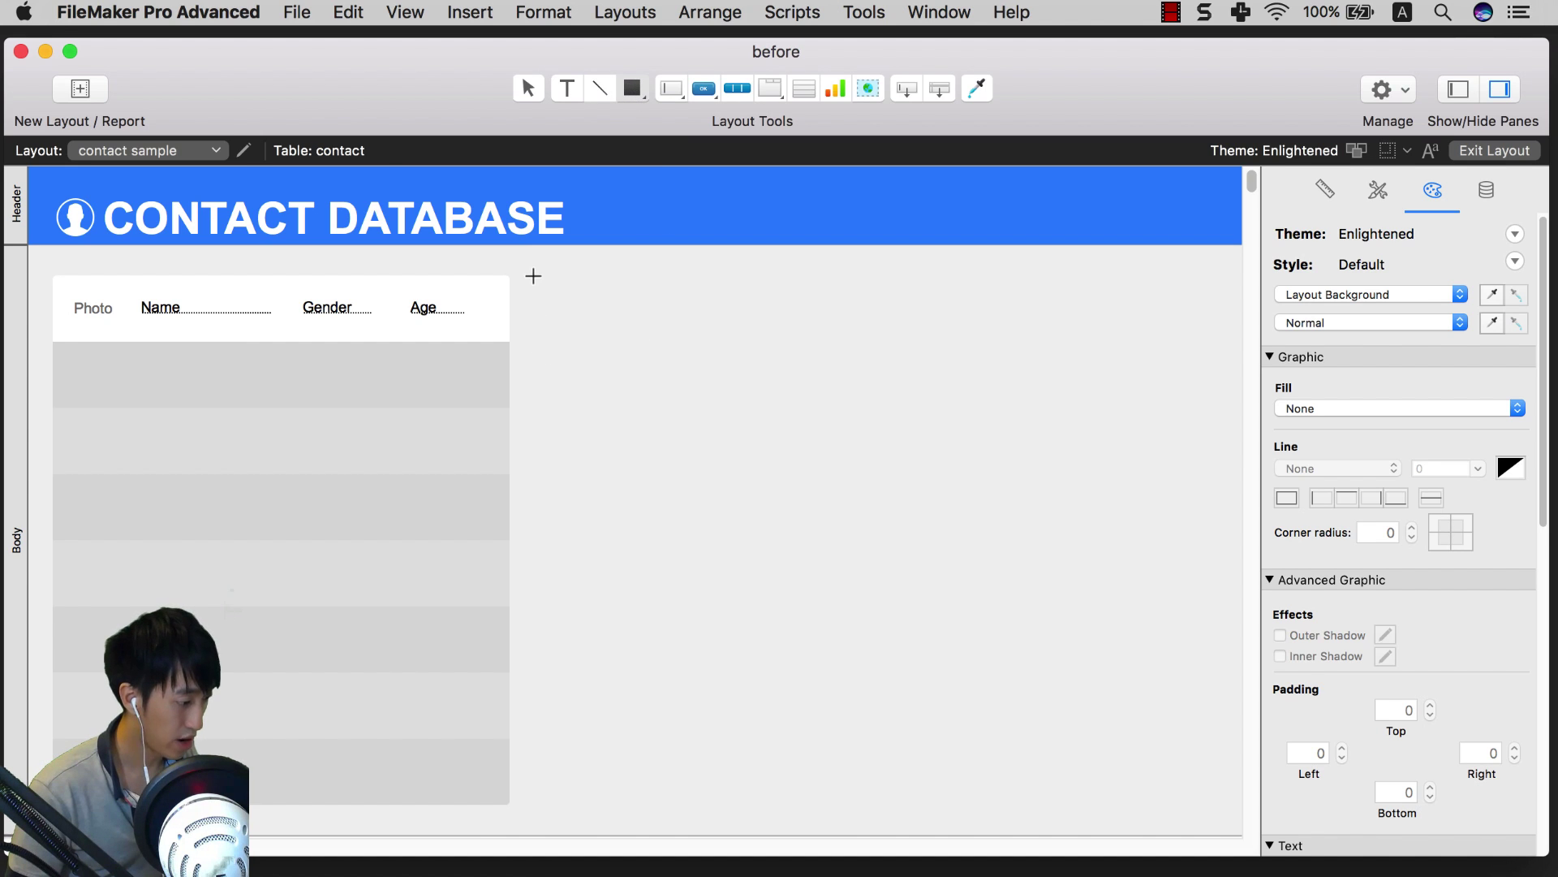
{"action": "mouse_move", "coordinate": [532, 276]}
{"action": "left_mouse_down"}
{"action": "mouse_move", "coordinate": [1012, 698]}
{"action": "mouse_move", "coordinate": [1214, 800]}
{"action": "left_mouse_up"}
{"action": "left_click", "coordinate": [761, 253]}
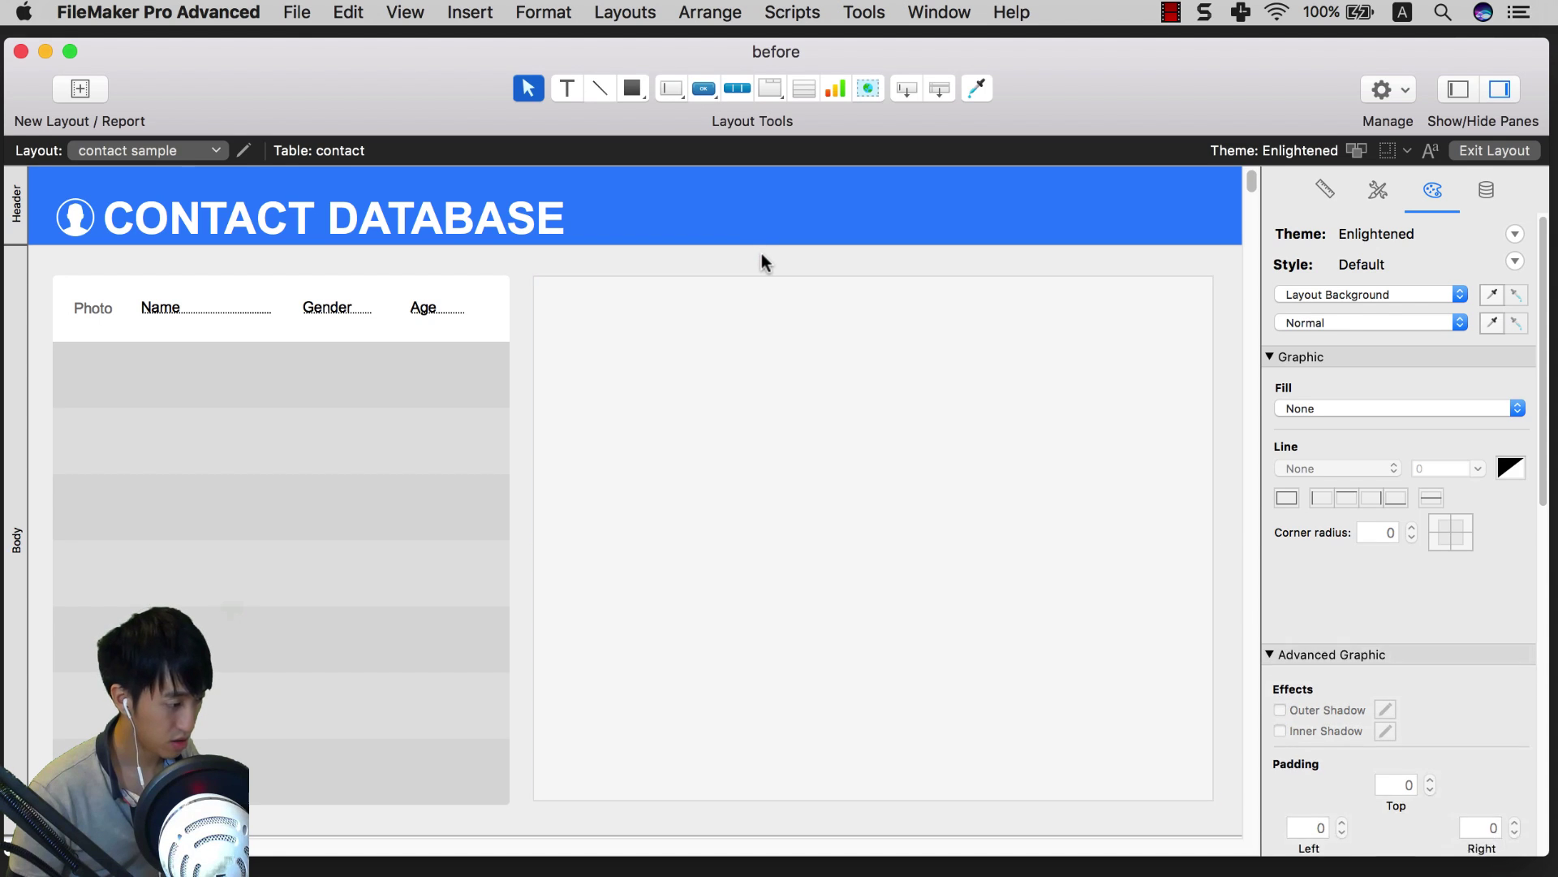
Step: Set the new rectangle's fill to solid white
{"action": "left_click", "coordinate": [886, 488]}
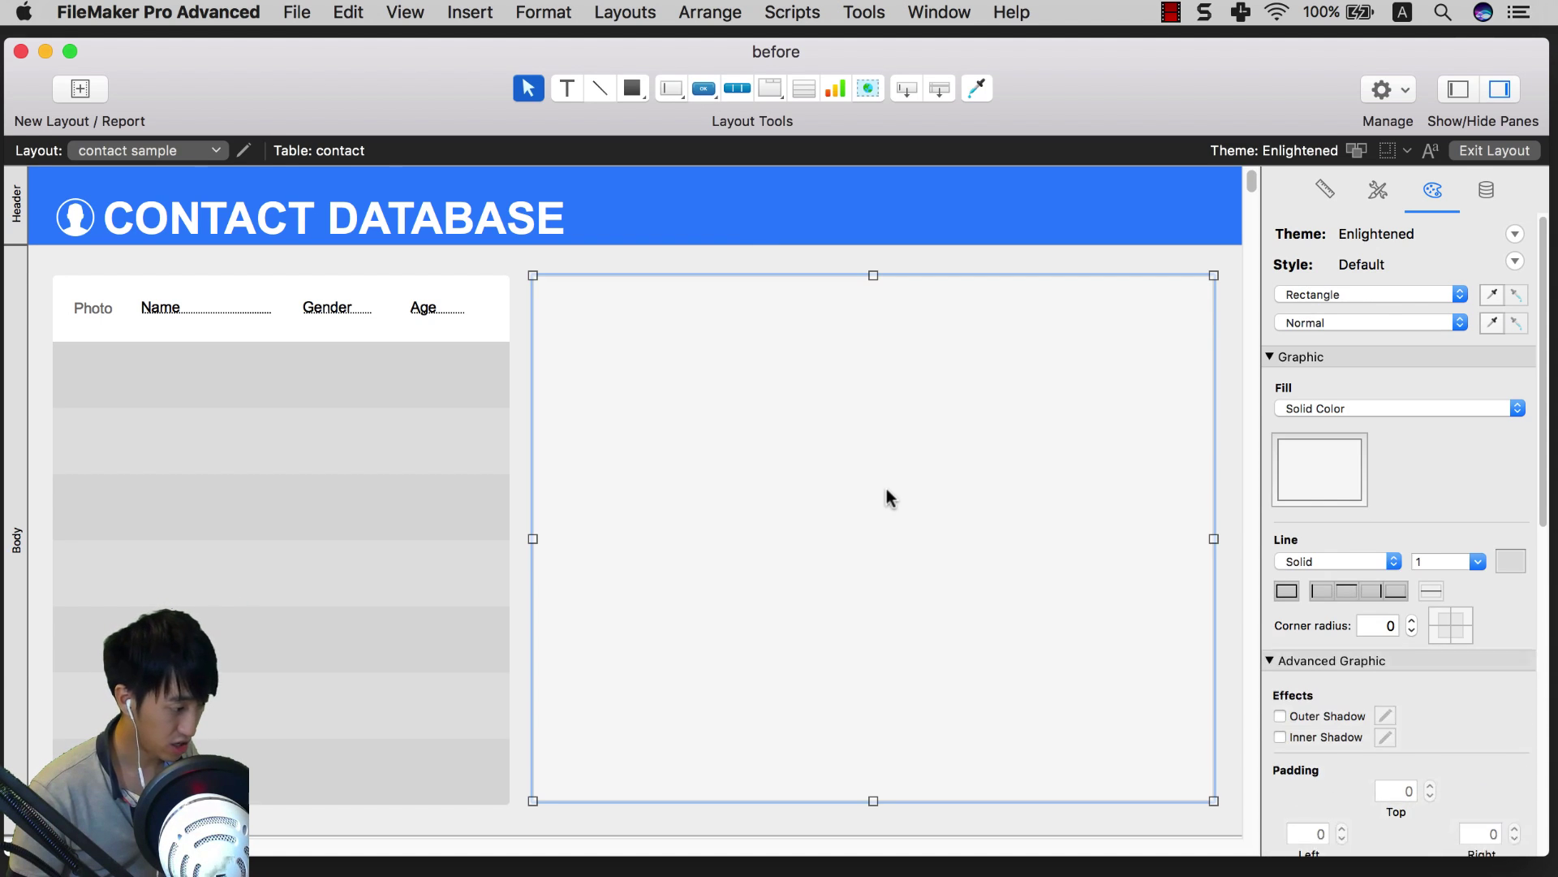
{"action": "left_click", "coordinate": [1327, 487]}
{"action": "left_click", "coordinate": [1231, 632]}
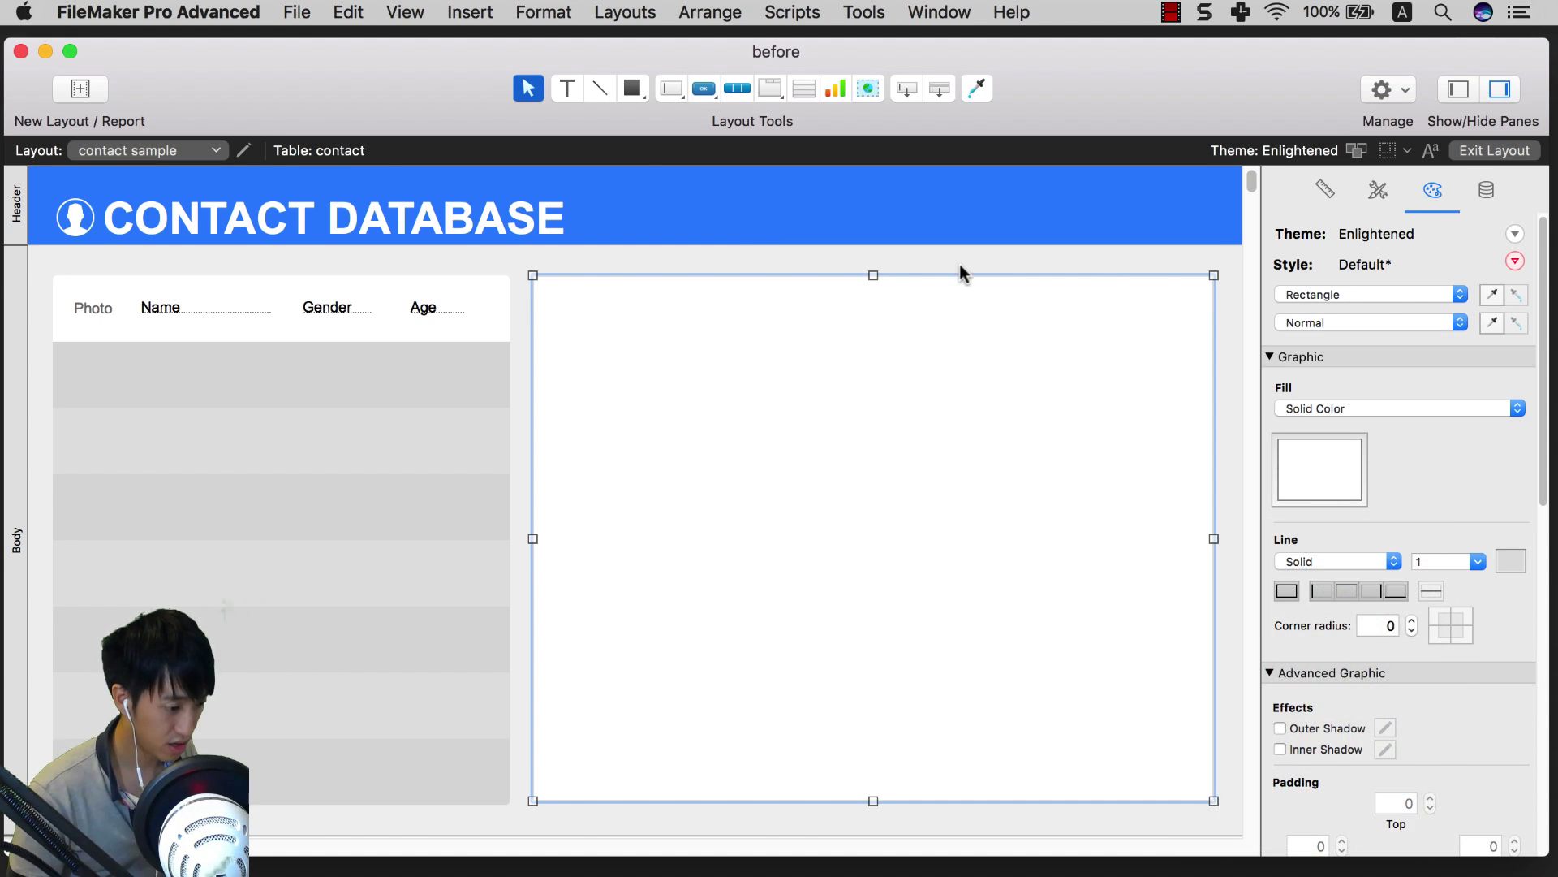
{"action": "left_click", "coordinate": [960, 266]}
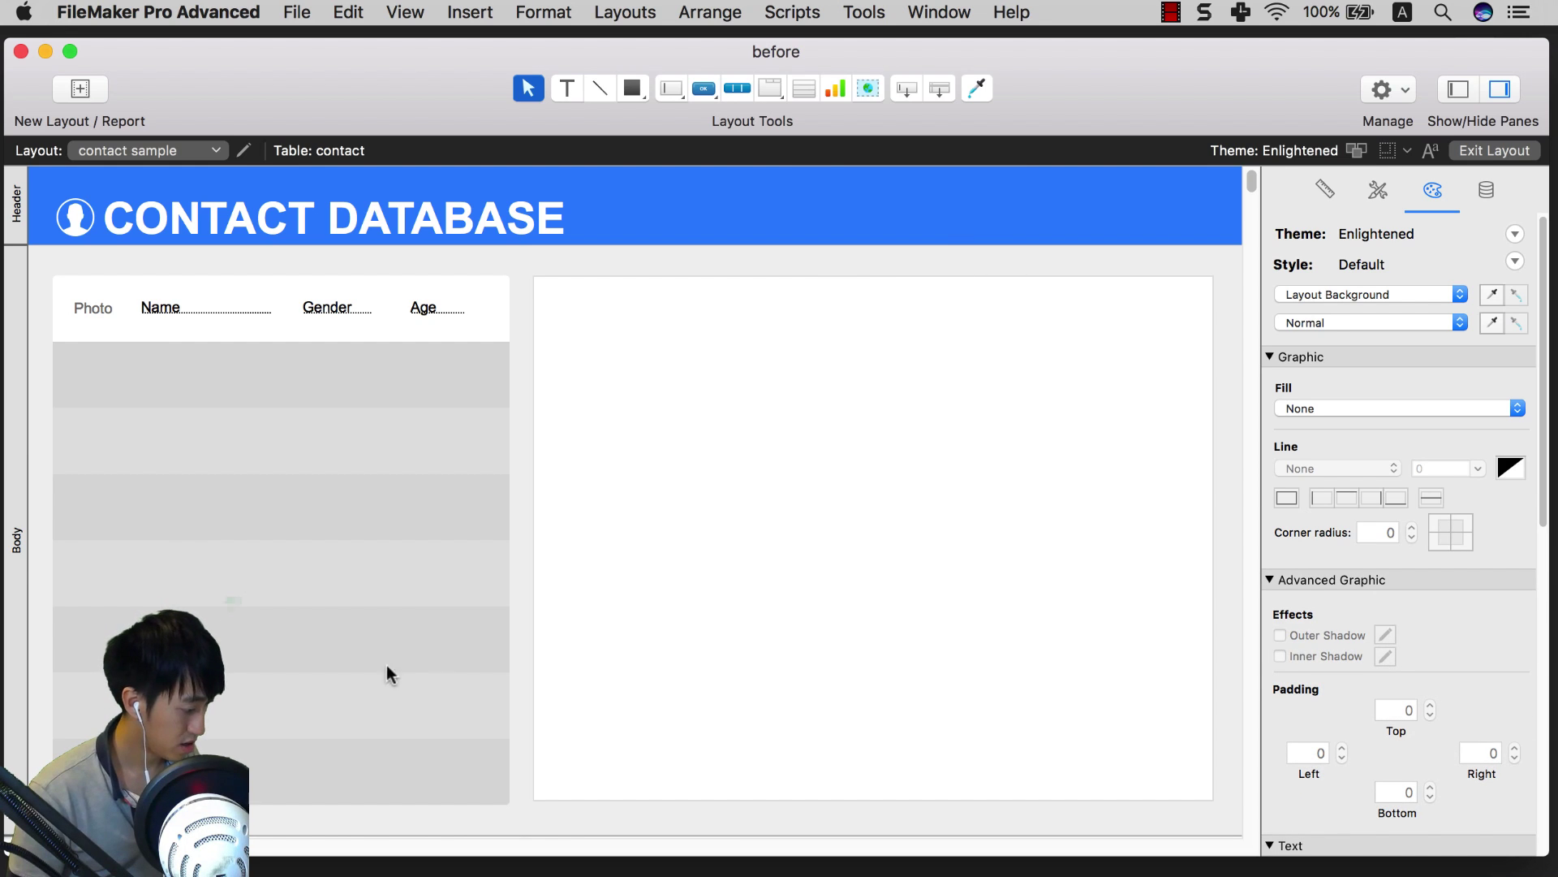
Step: Remove the outline from all sides of the large white rectangle
{"action": "left_click", "coordinate": [626, 583]}
{"action": "left_click", "coordinate": [1310, 592]}
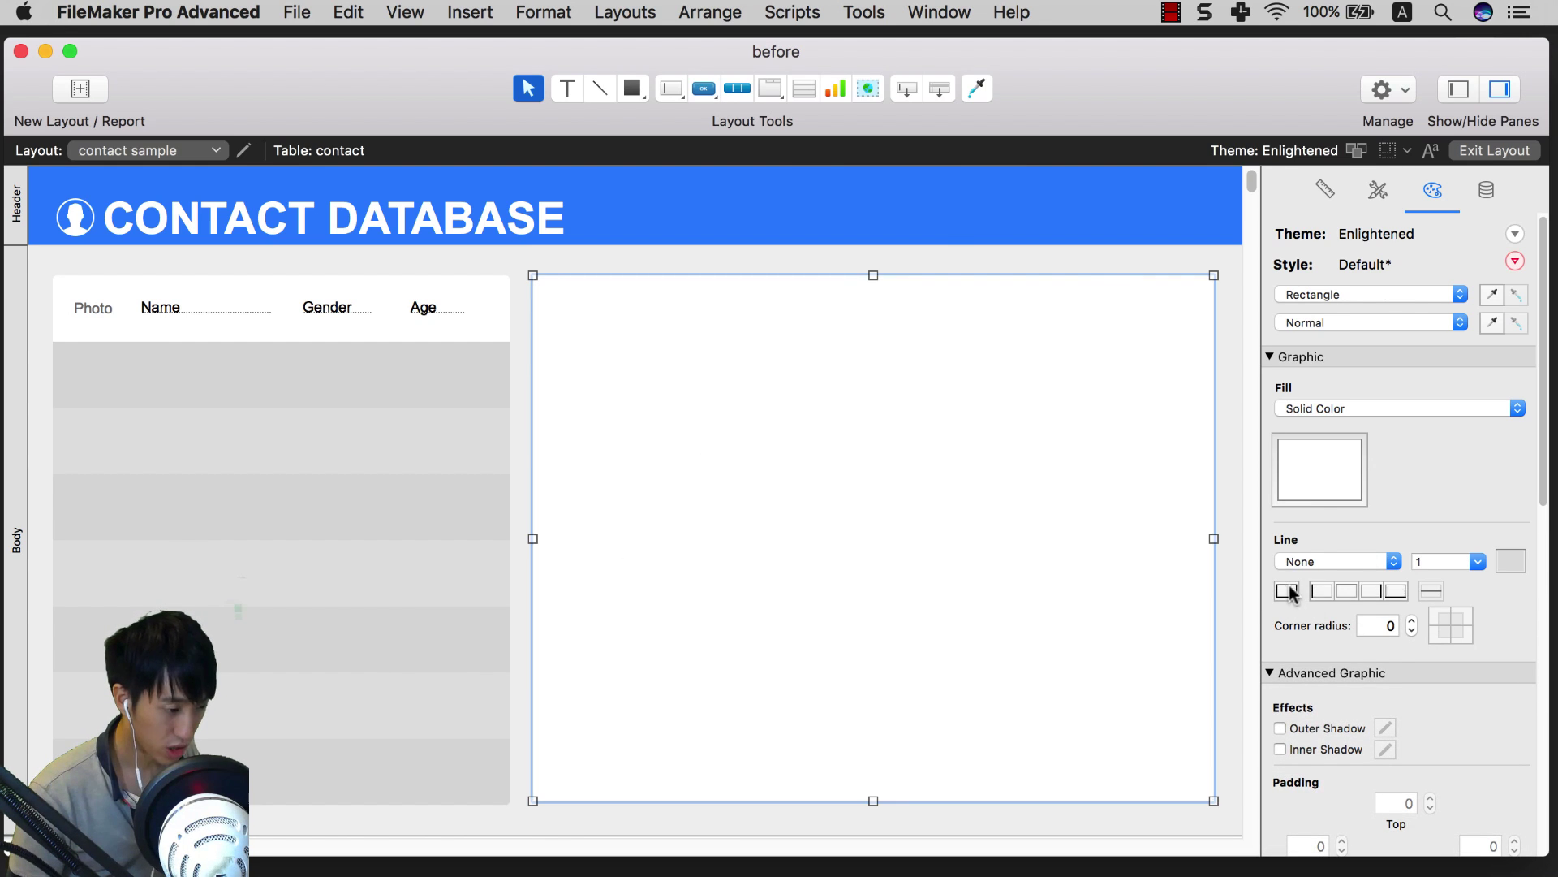
{"action": "left_click", "coordinate": [1107, 256]}
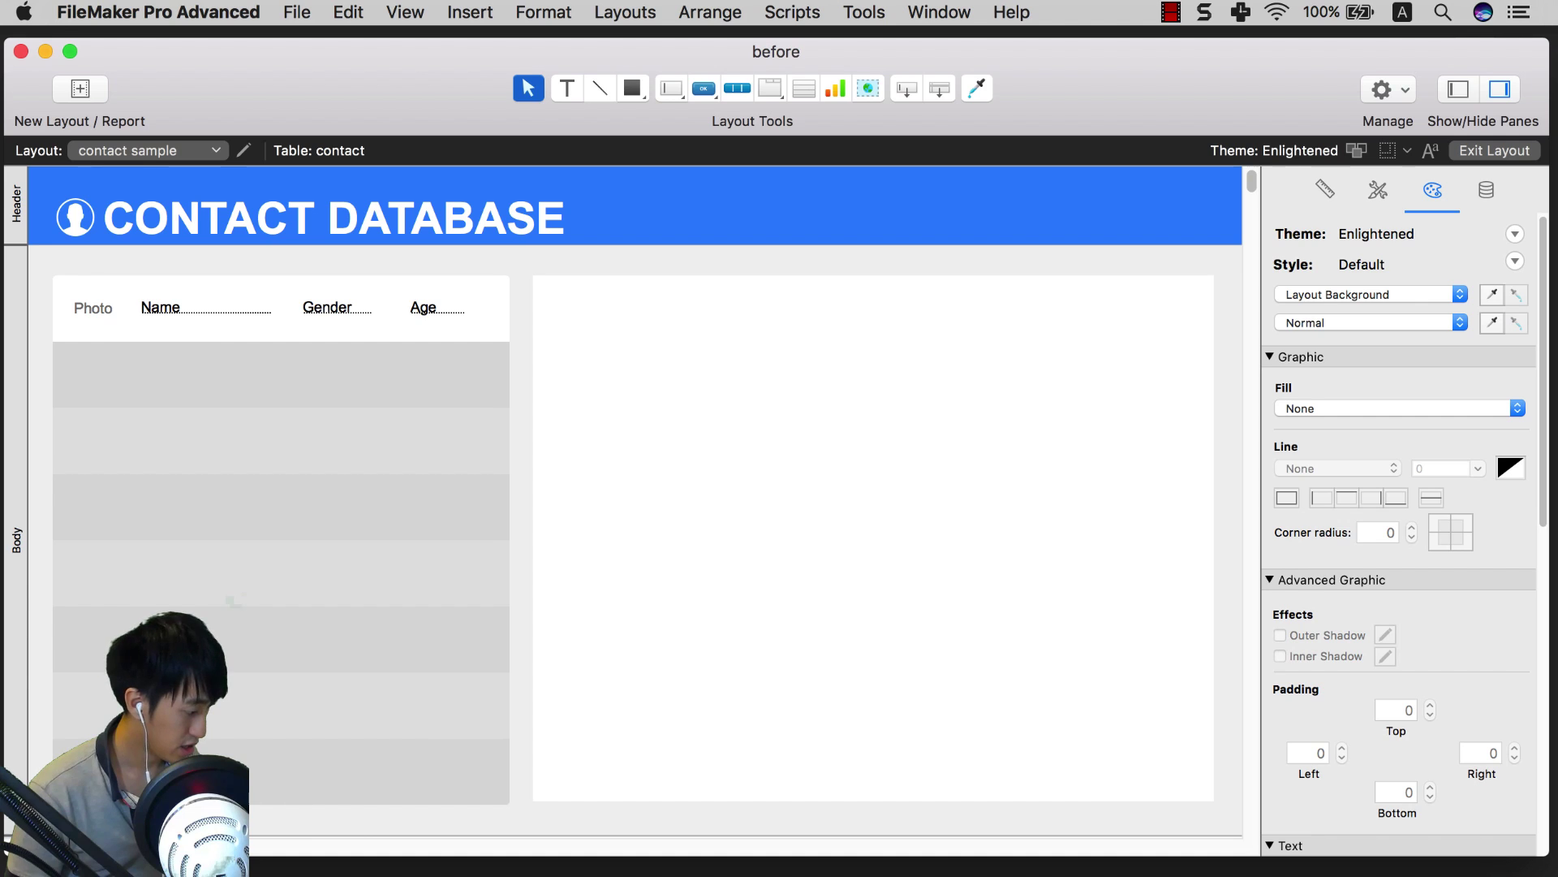
Step: Narrow the layout by moving its right edge inward so the spare detail objects sit completely outside it
{"action": "scroll", "coordinate": [396, 668], "scroll_direction": "right", "scroll_amount": 3}
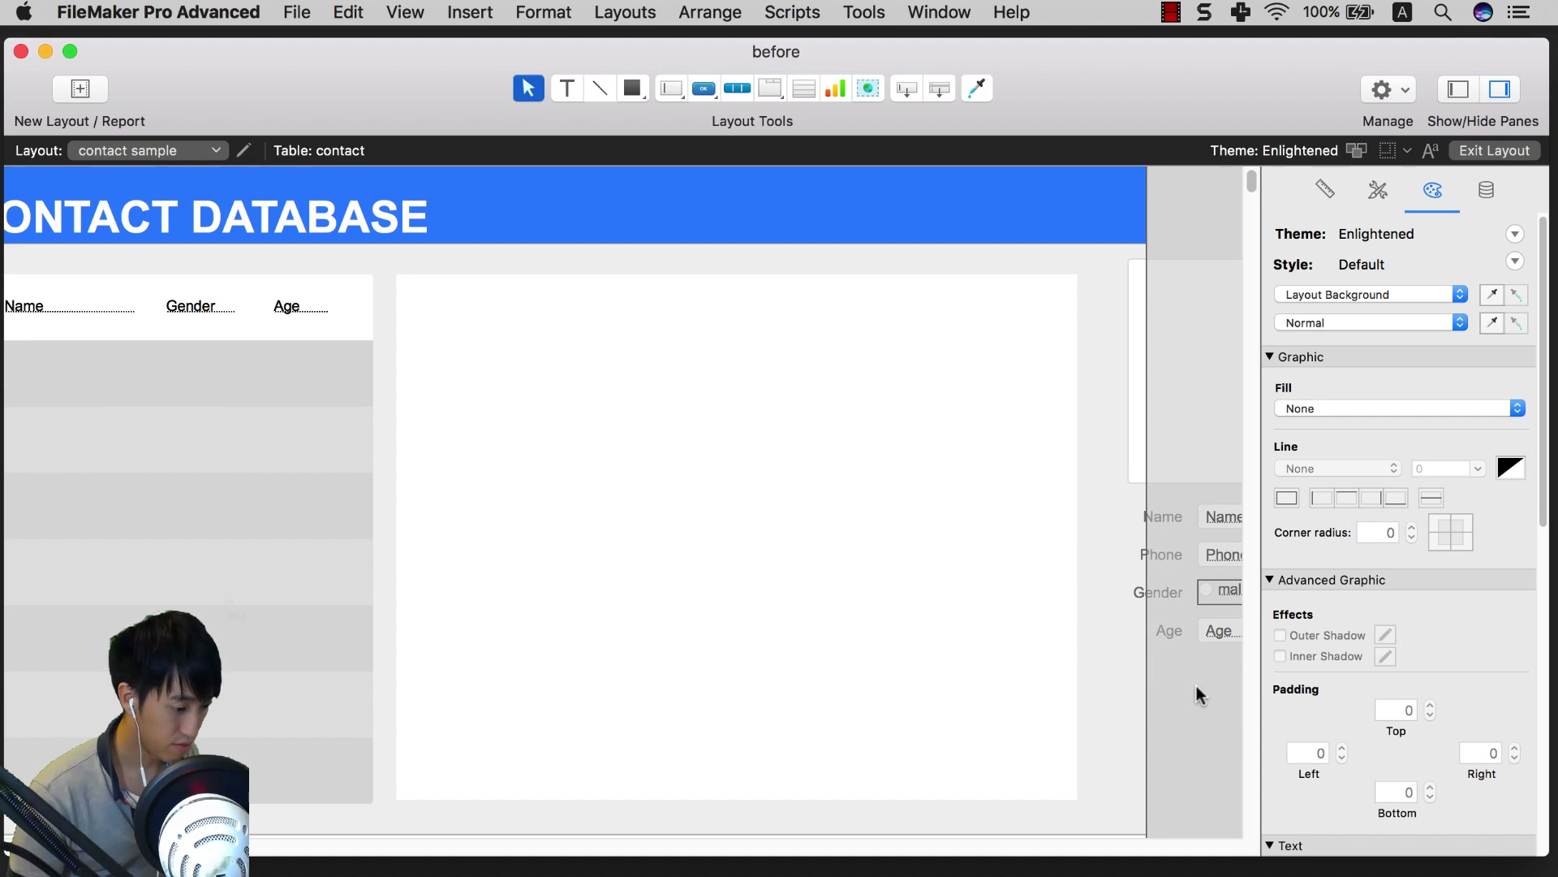
{"action": "left_click_drag", "start_coordinate": [1149, 707], "coordinate": [1109, 713]}
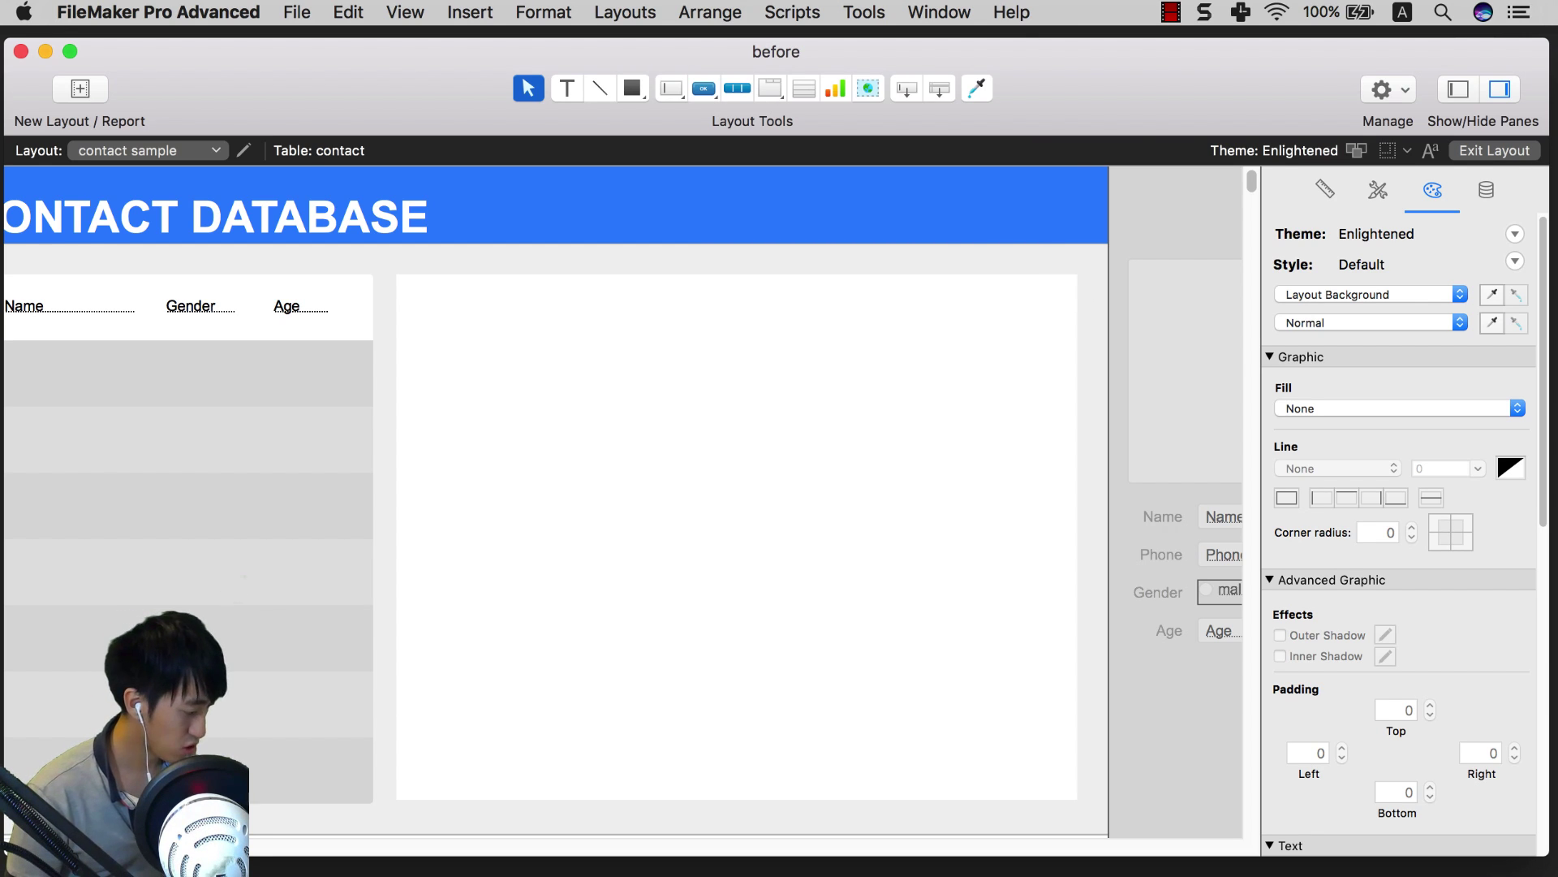
{"action": "scroll", "coordinate": [121, 552], "scroll_direction": "left", "scroll_amount": 4}
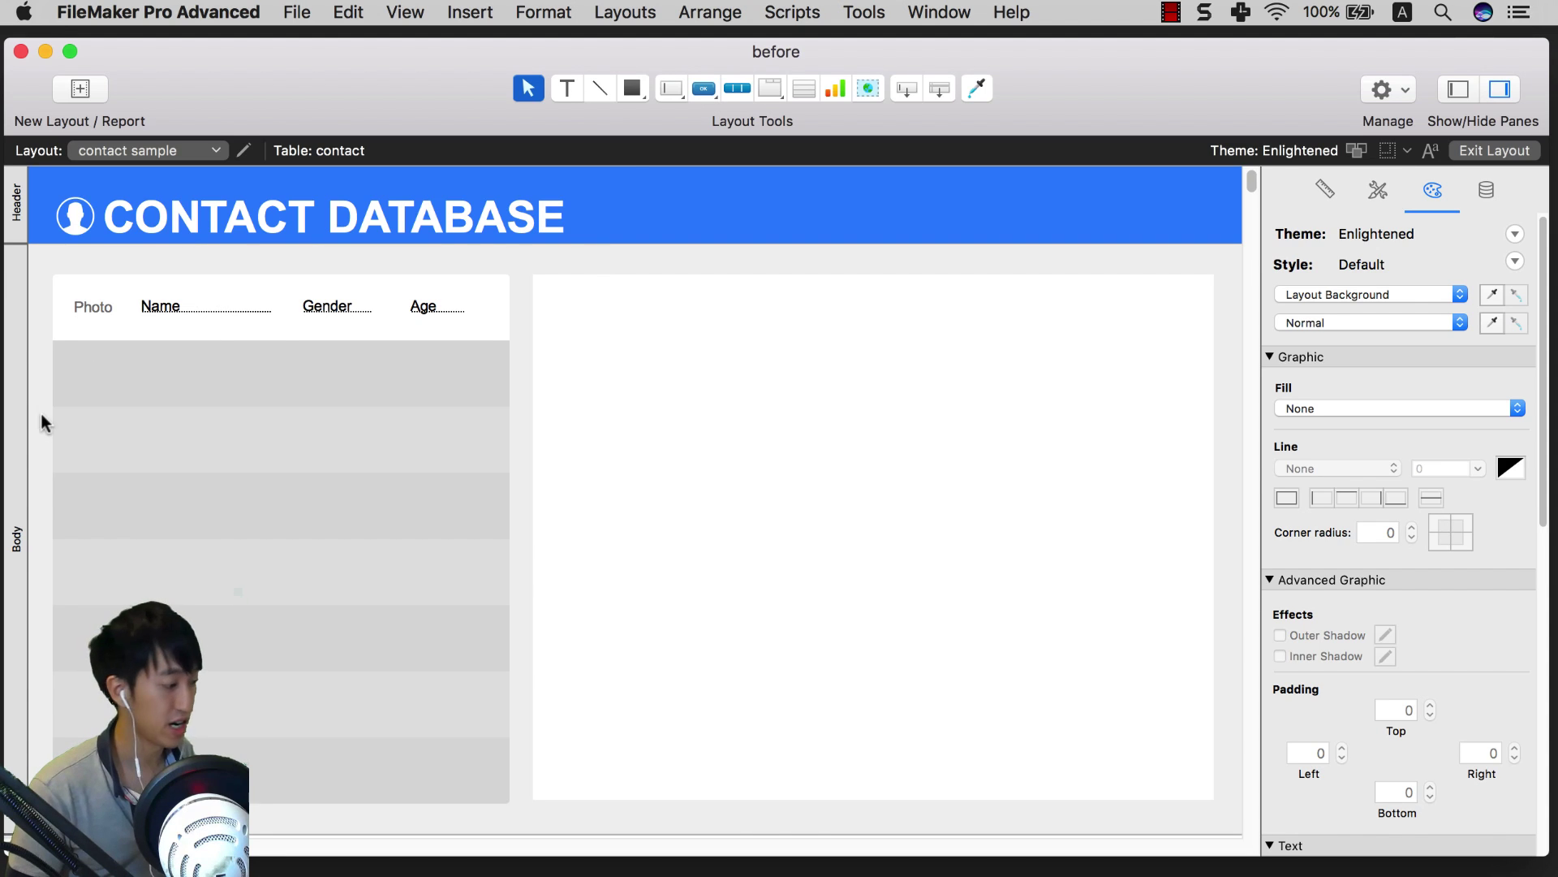
Step: Shift the contact list portal and the white rectangle together slightly right and a few points up
{"action": "left_click_drag", "start_coordinate": [41, 417], "coordinate": [659, 485]}
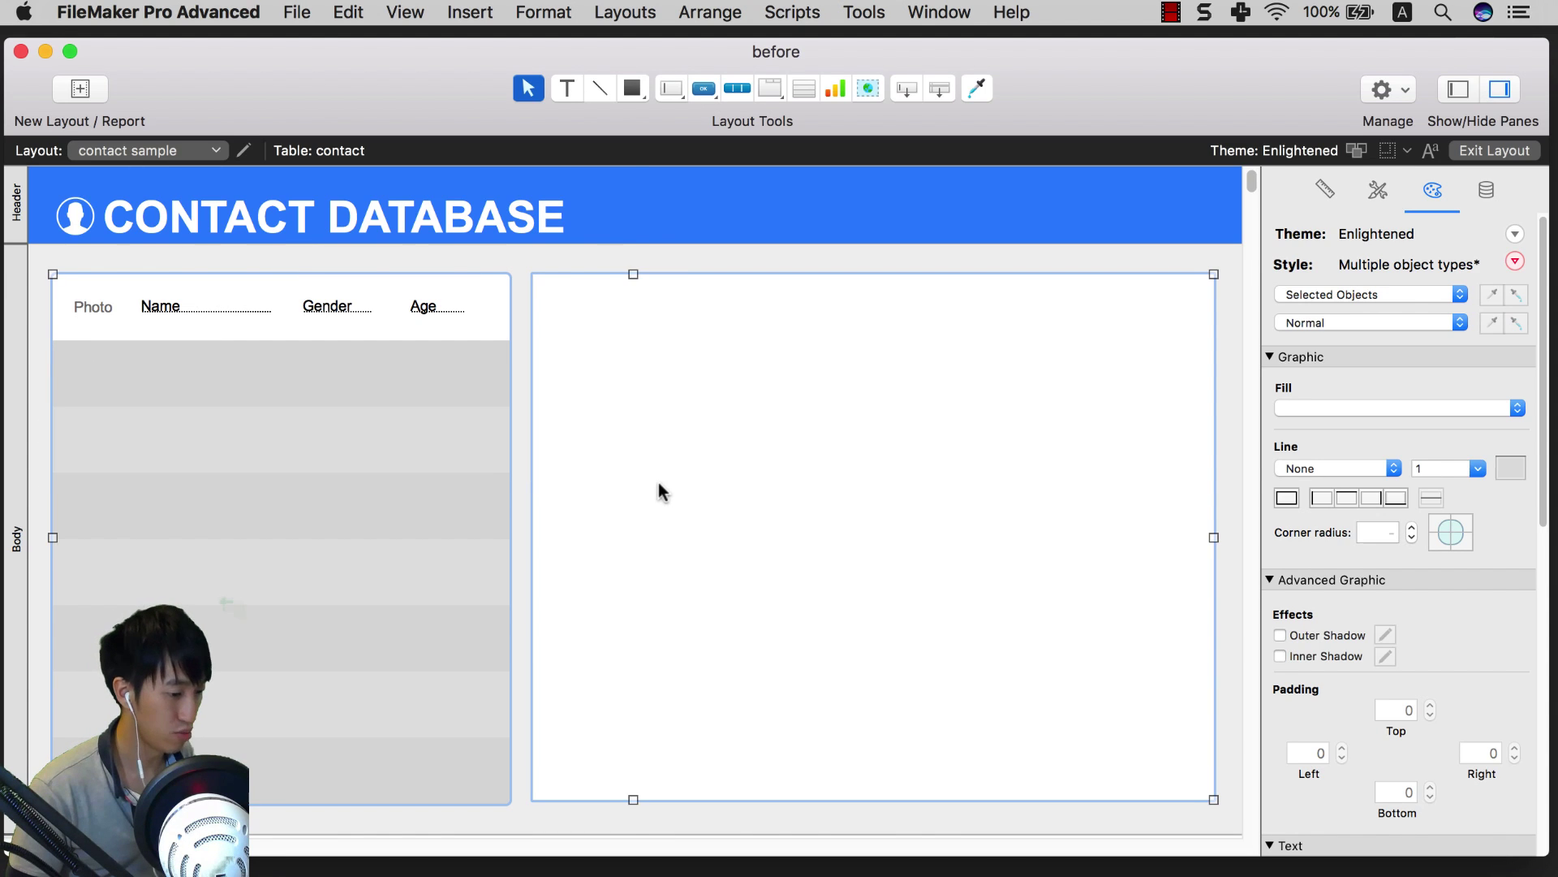
{"action": "left_click", "coordinate": [645, 260]}
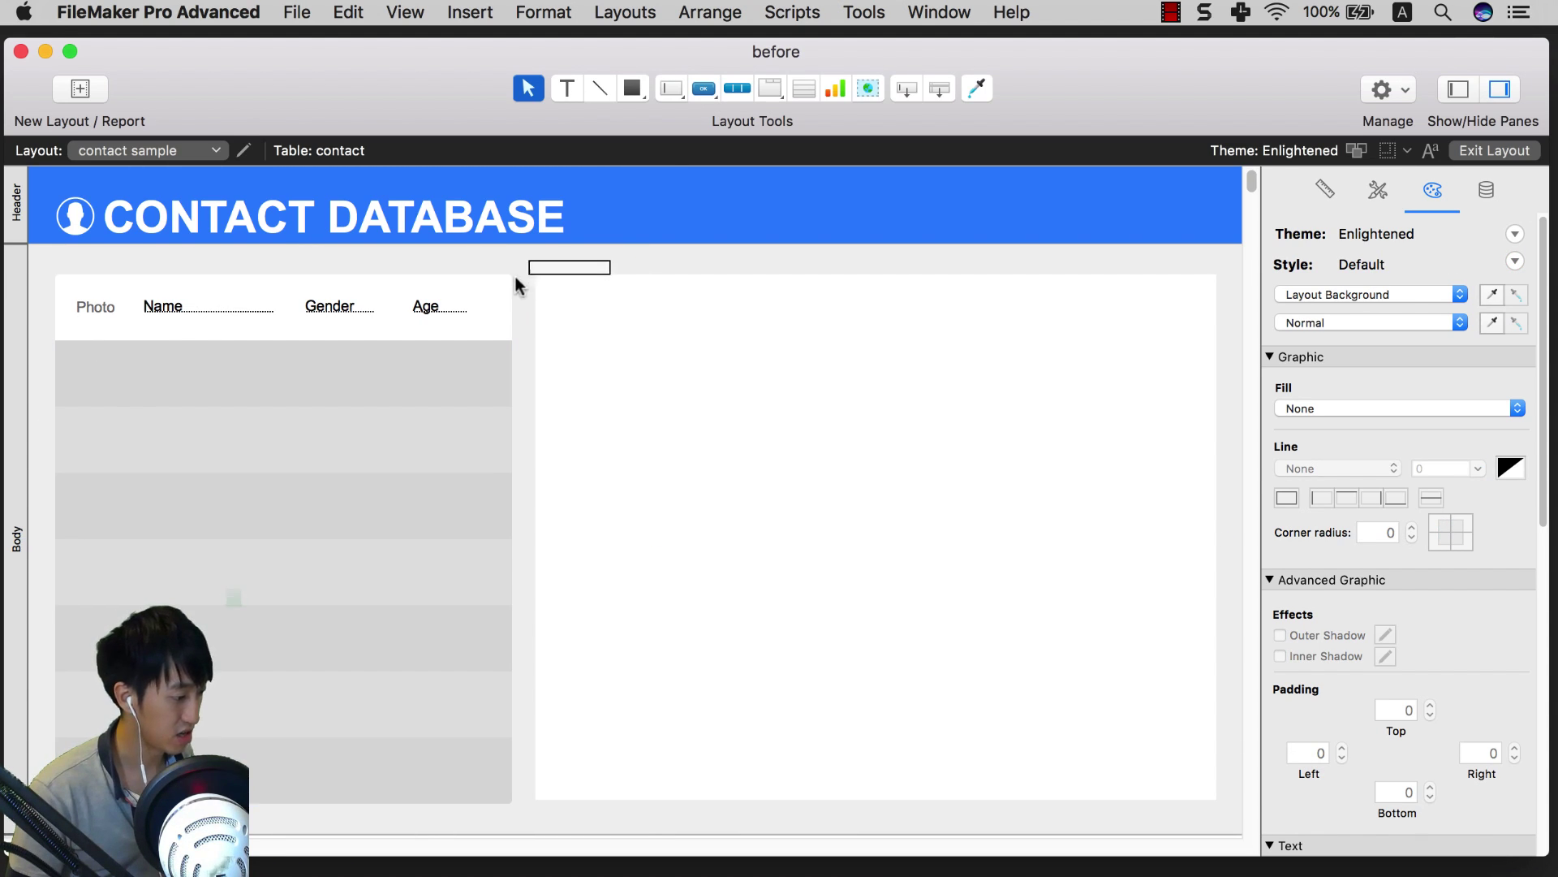
{"action": "left_click", "coordinate": [531, 325]}
{"action": "left_click", "coordinate": [485, 403], "text": "shift"}
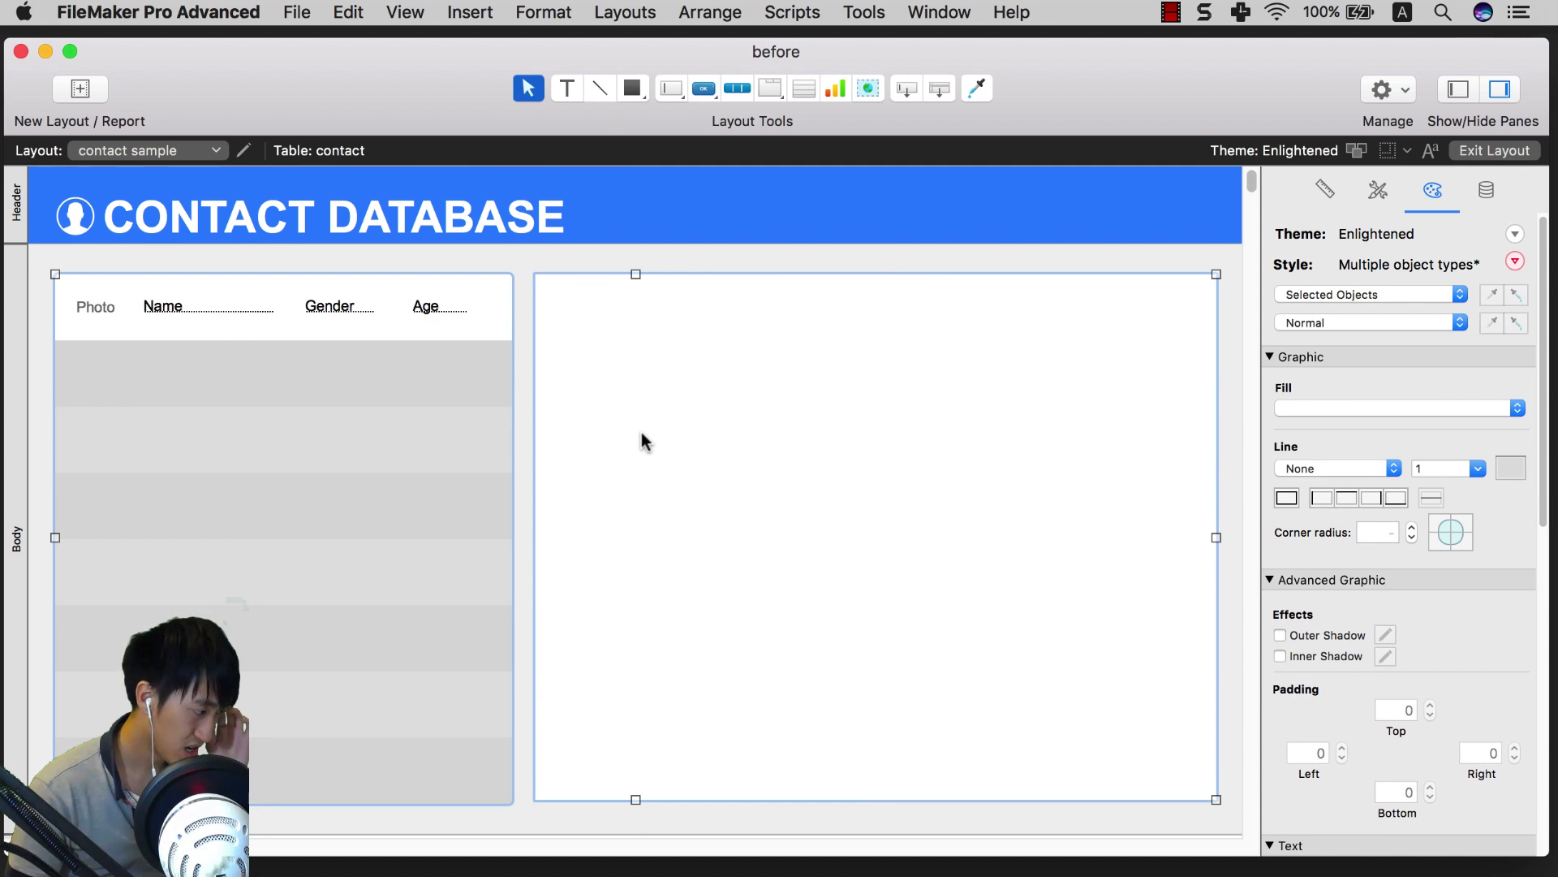
{"action": "key", "text": "Up"}
{"action": "key", "text": "Up"}
{"action": "key", "text": "Up"}
{"action": "key", "text": "Up"}
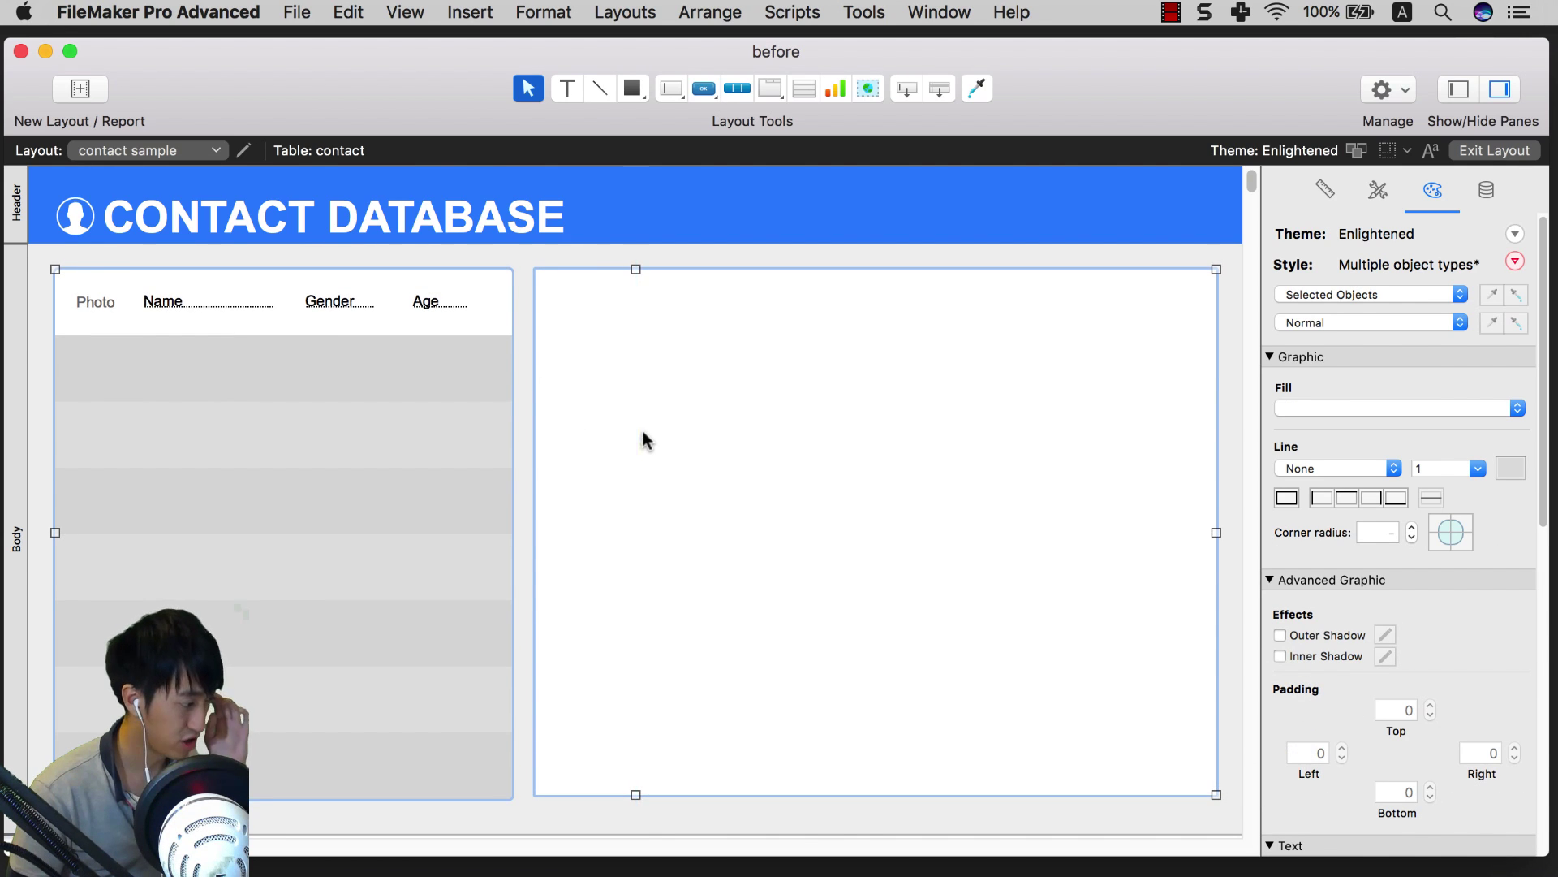
Step: Narrow the header's person icon slightly and move the CONTACT DATABASE title a little closer to it
{"action": "left_click", "coordinate": [77, 221]}
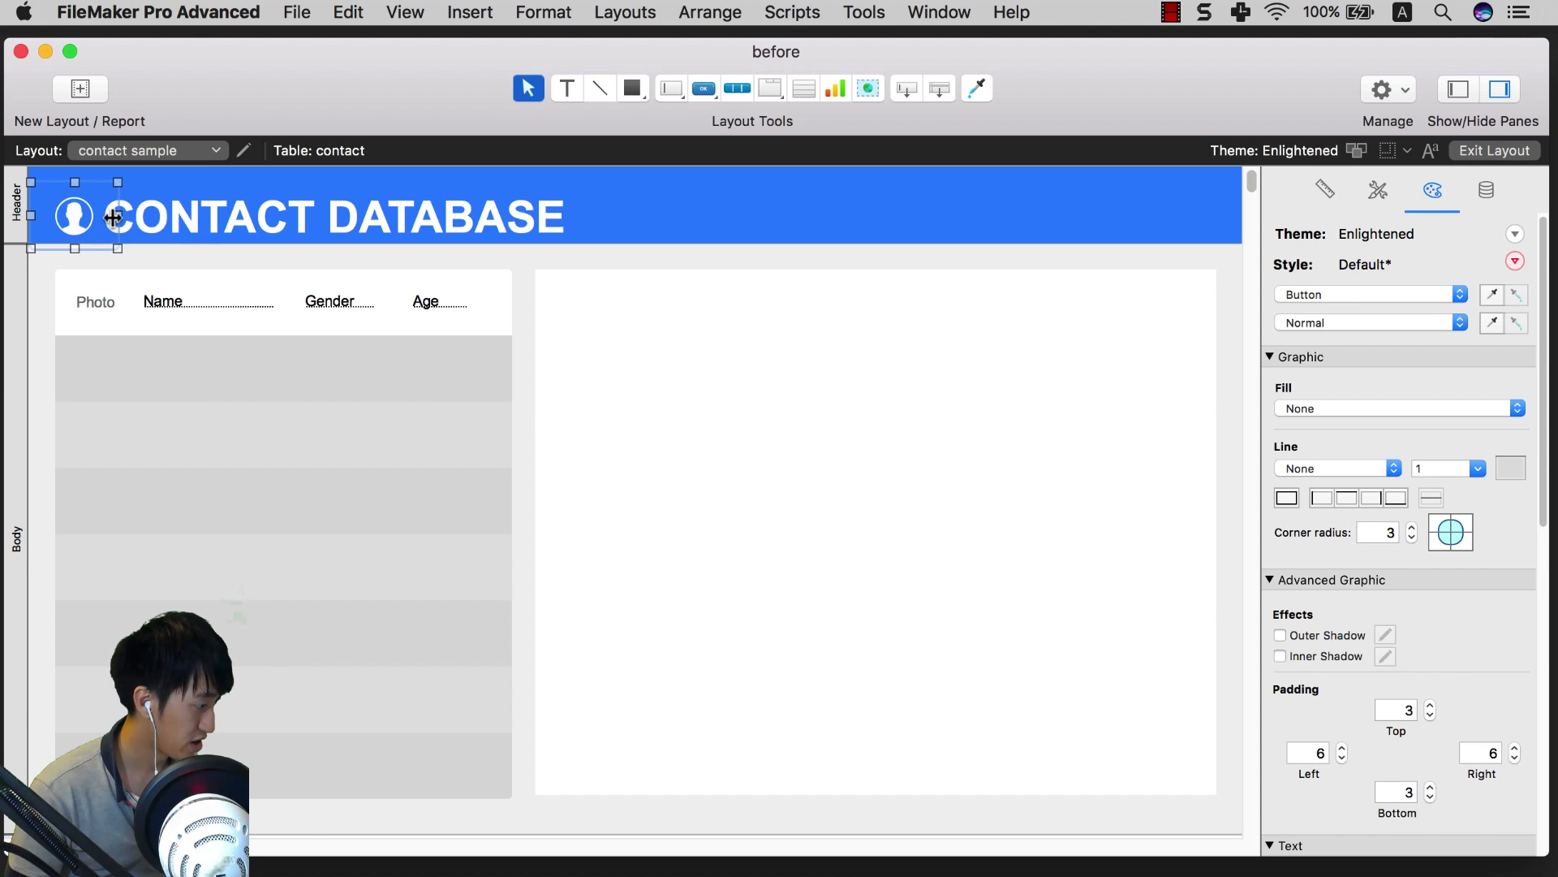
{"action": "left_click_drag", "start_coordinate": [113, 217], "coordinate": [106, 216]}
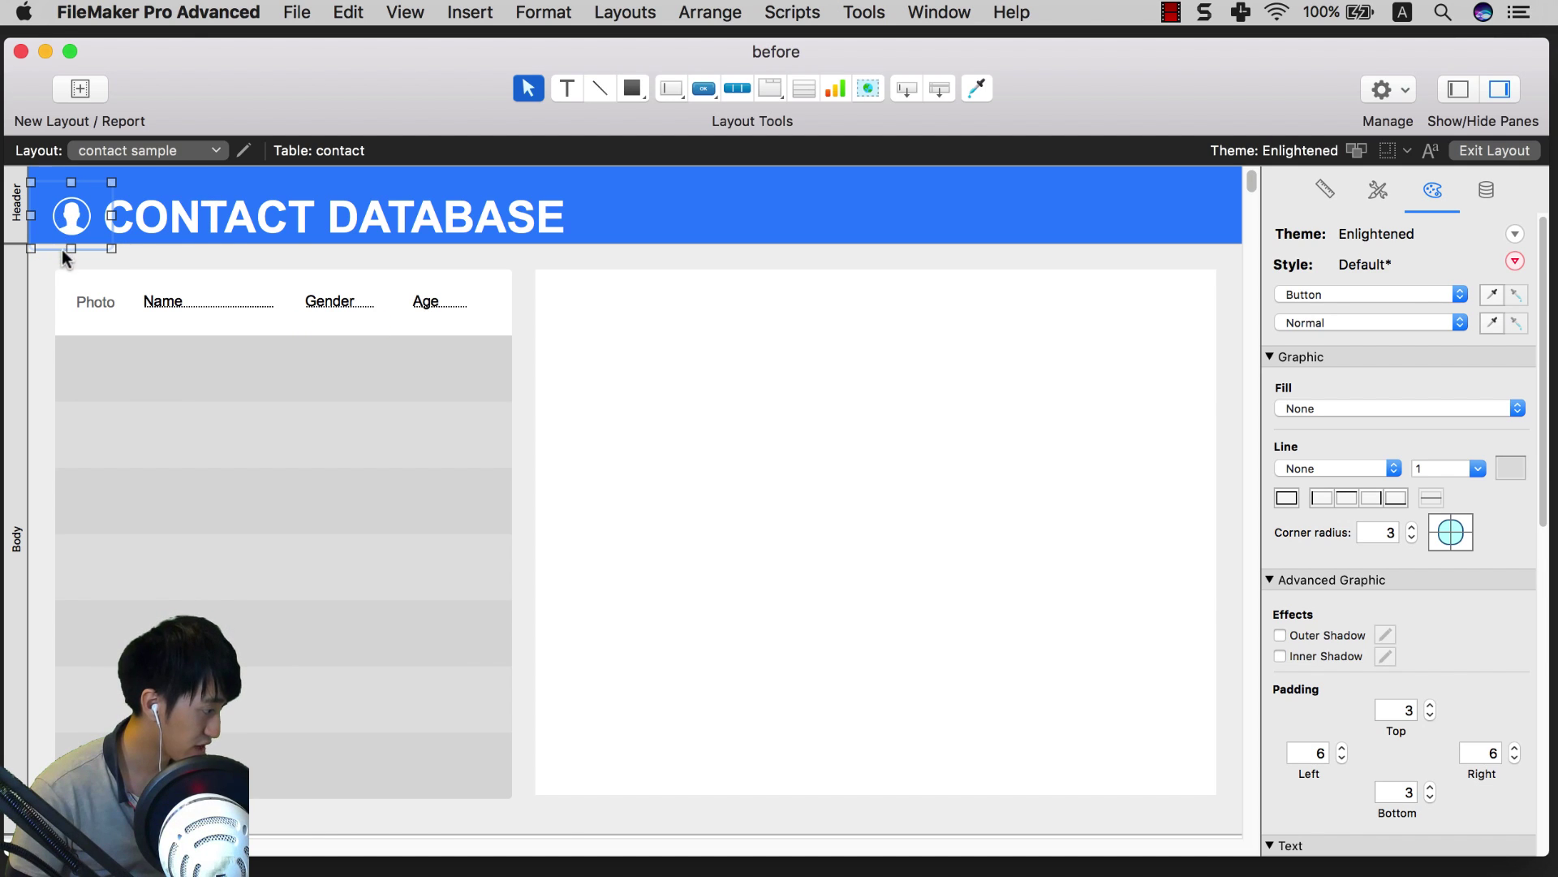
{"action": "left_click", "coordinate": [142, 233]}
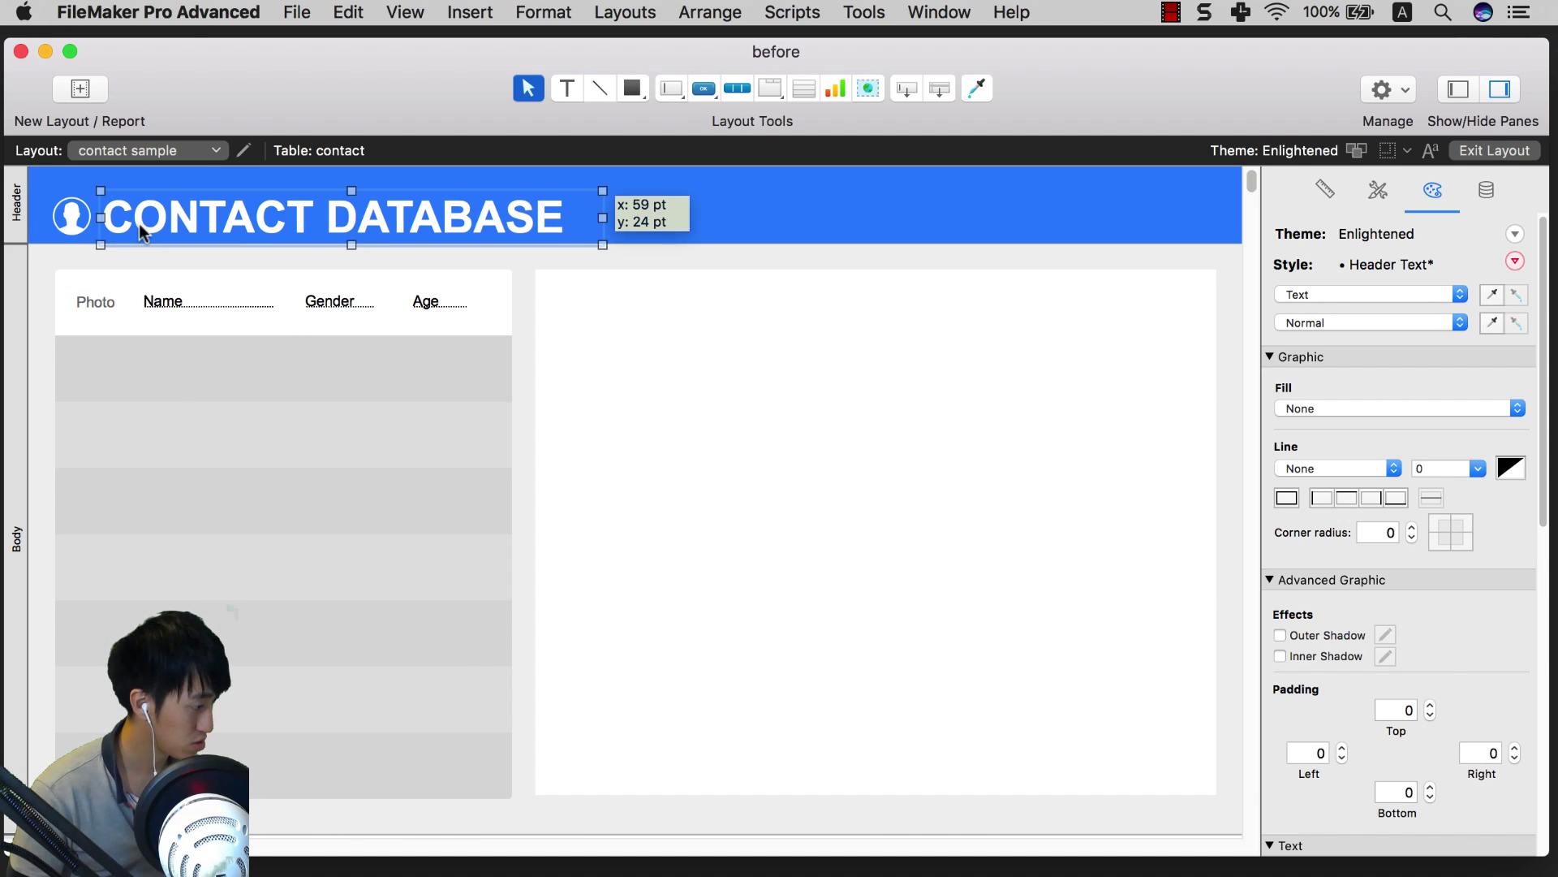
{"action": "left_click_drag", "start_coordinate": [141, 231], "coordinate": [140, 230]}
{"action": "left_click", "coordinate": [711, 206]}
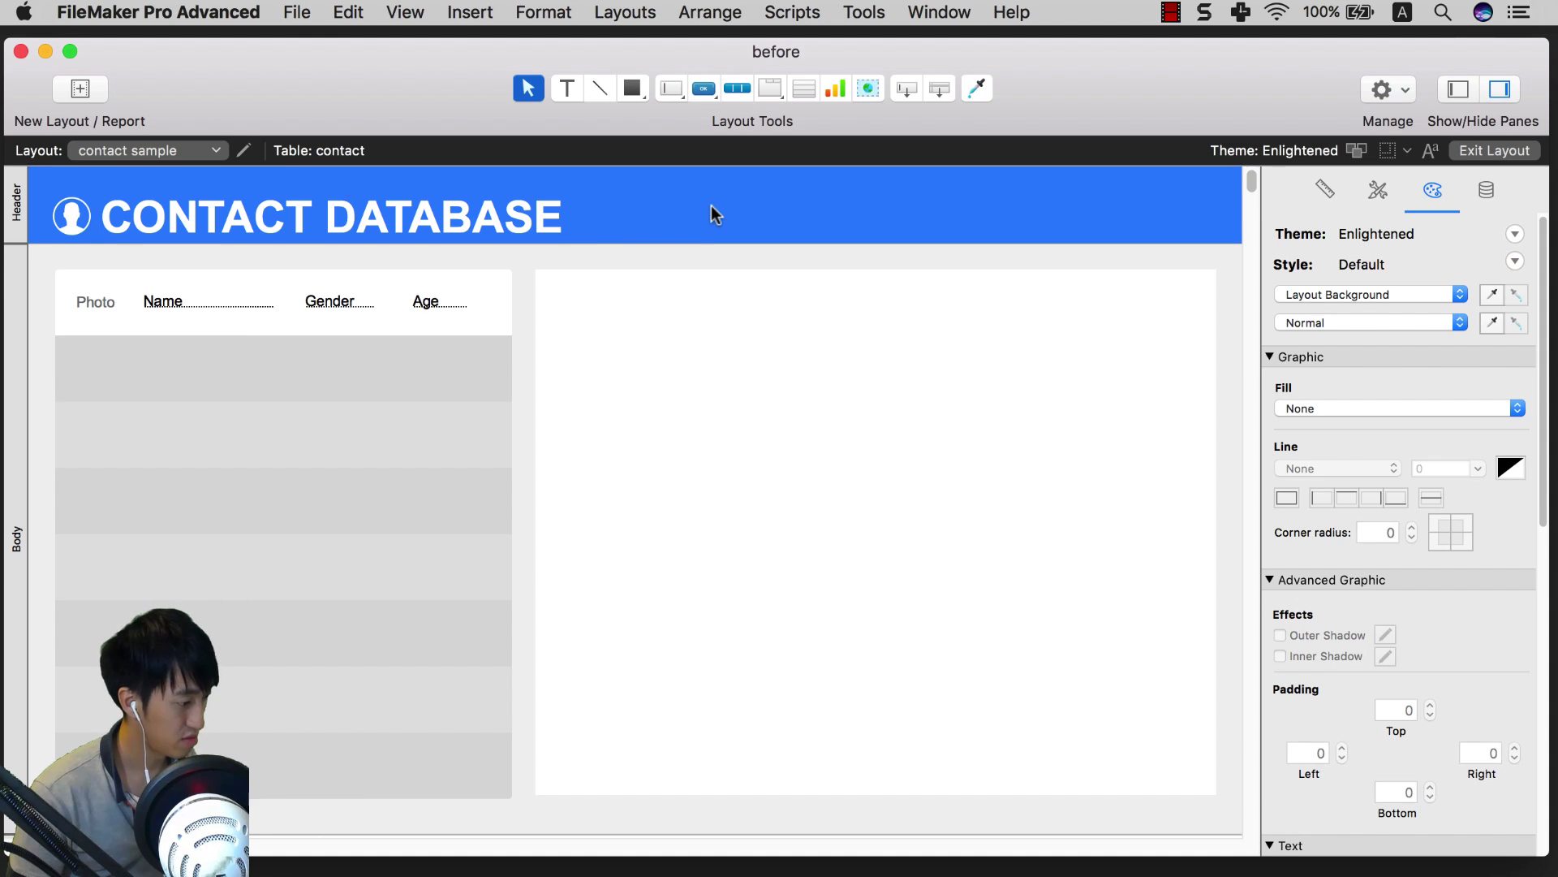
Step: Remove the footer part by collapsing its lower boundary up to the bottom of the body
{"action": "scroll", "coordinate": [495, 206], "scroll_direction": "up", "scroll_amount": 1}
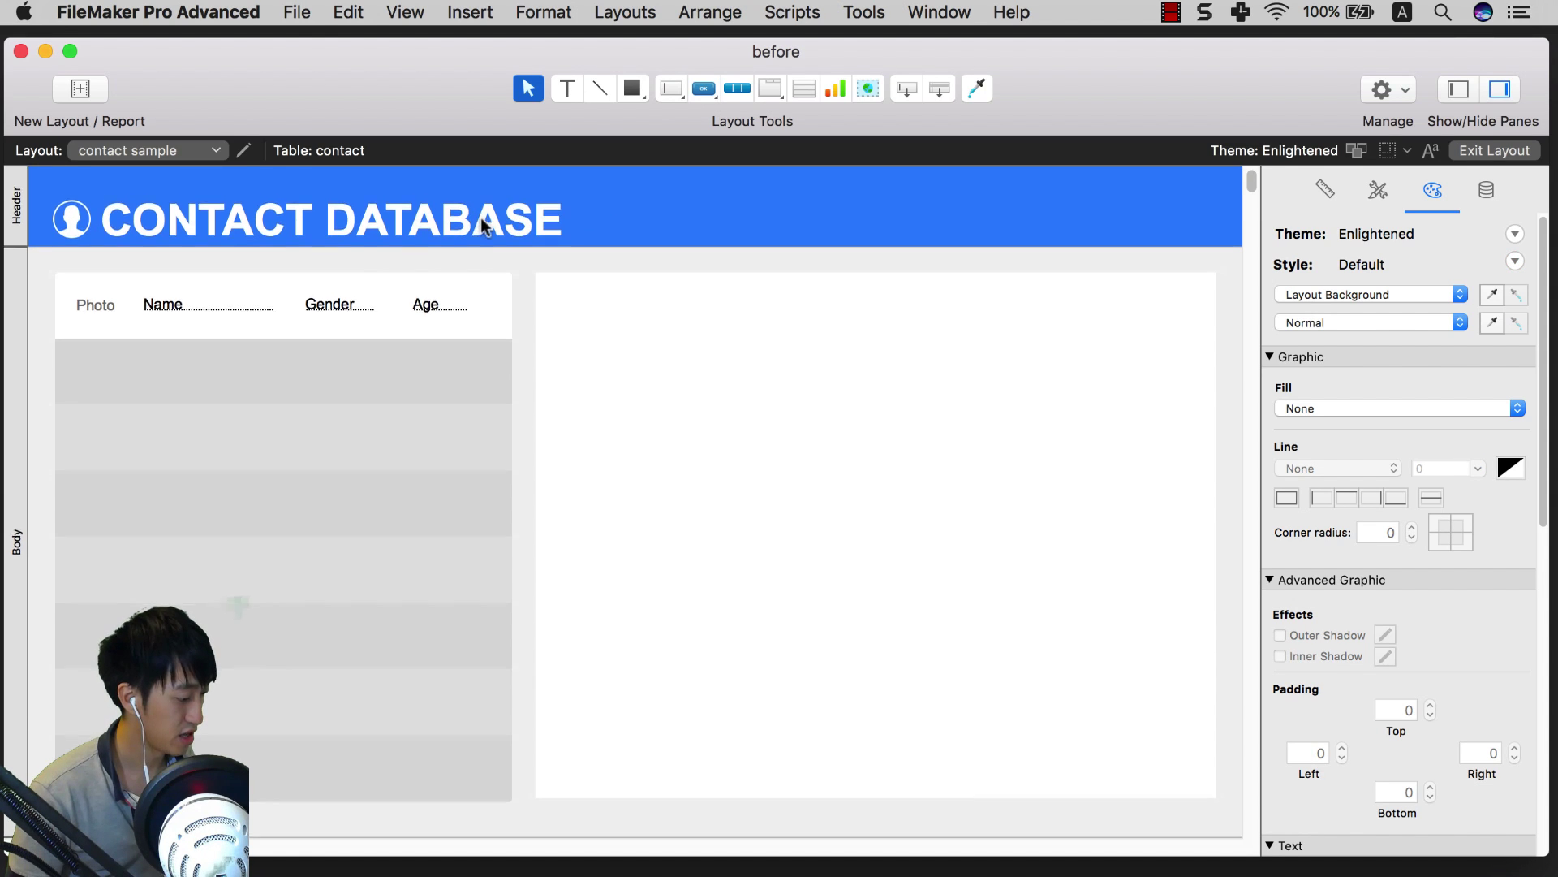
{"action": "scroll", "coordinate": [486, 227], "scroll_direction": "down", "scroll_amount": 8}
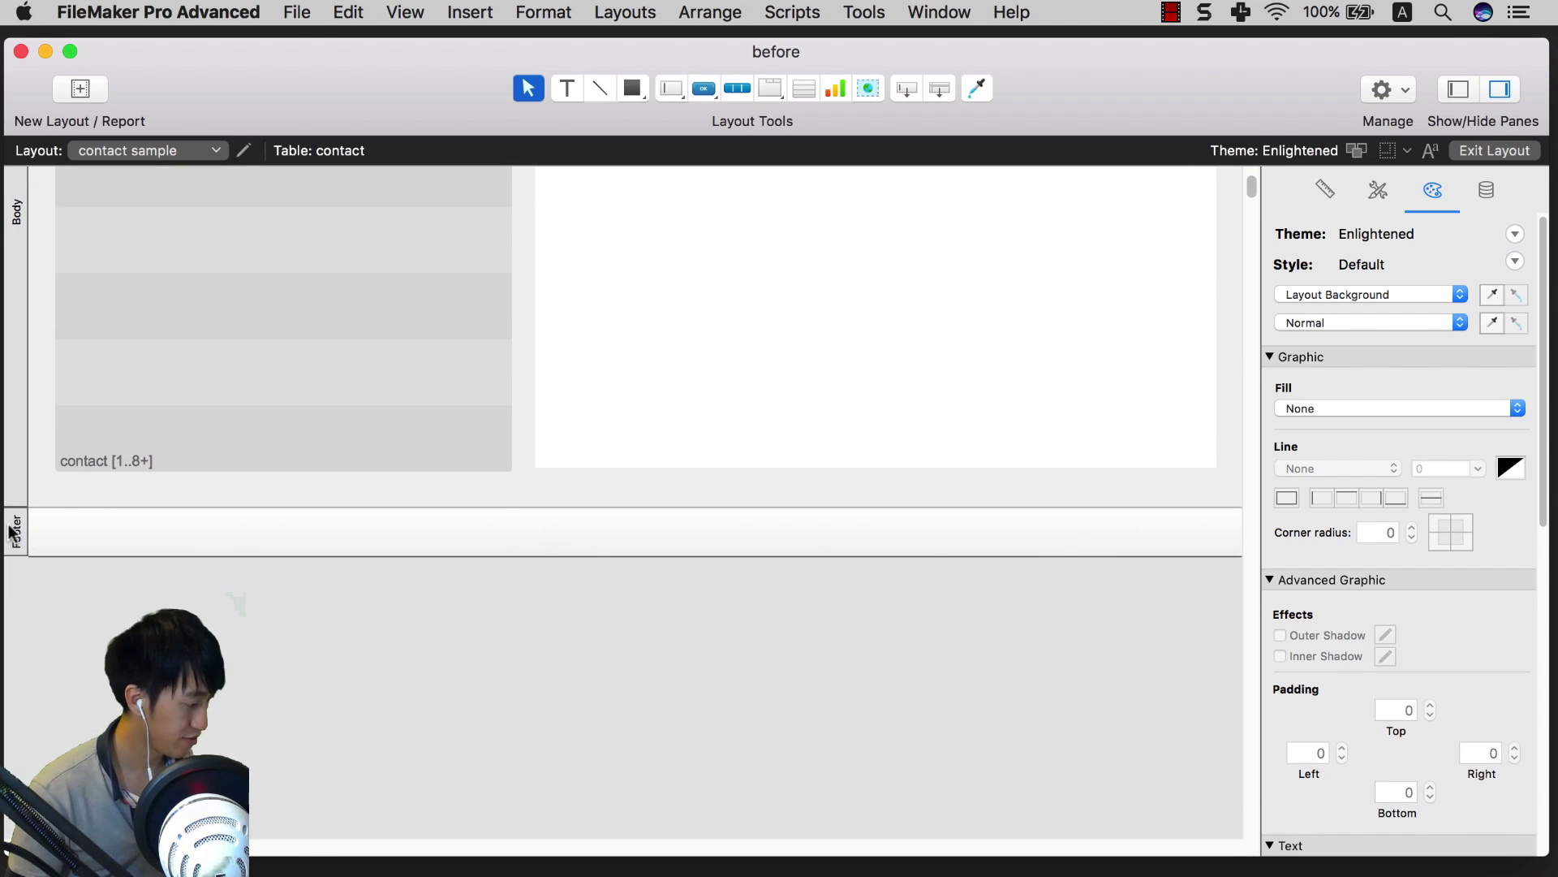
{"action": "left_click_drag", "start_coordinate": [218, 553], "coordinate": [228, 497]}
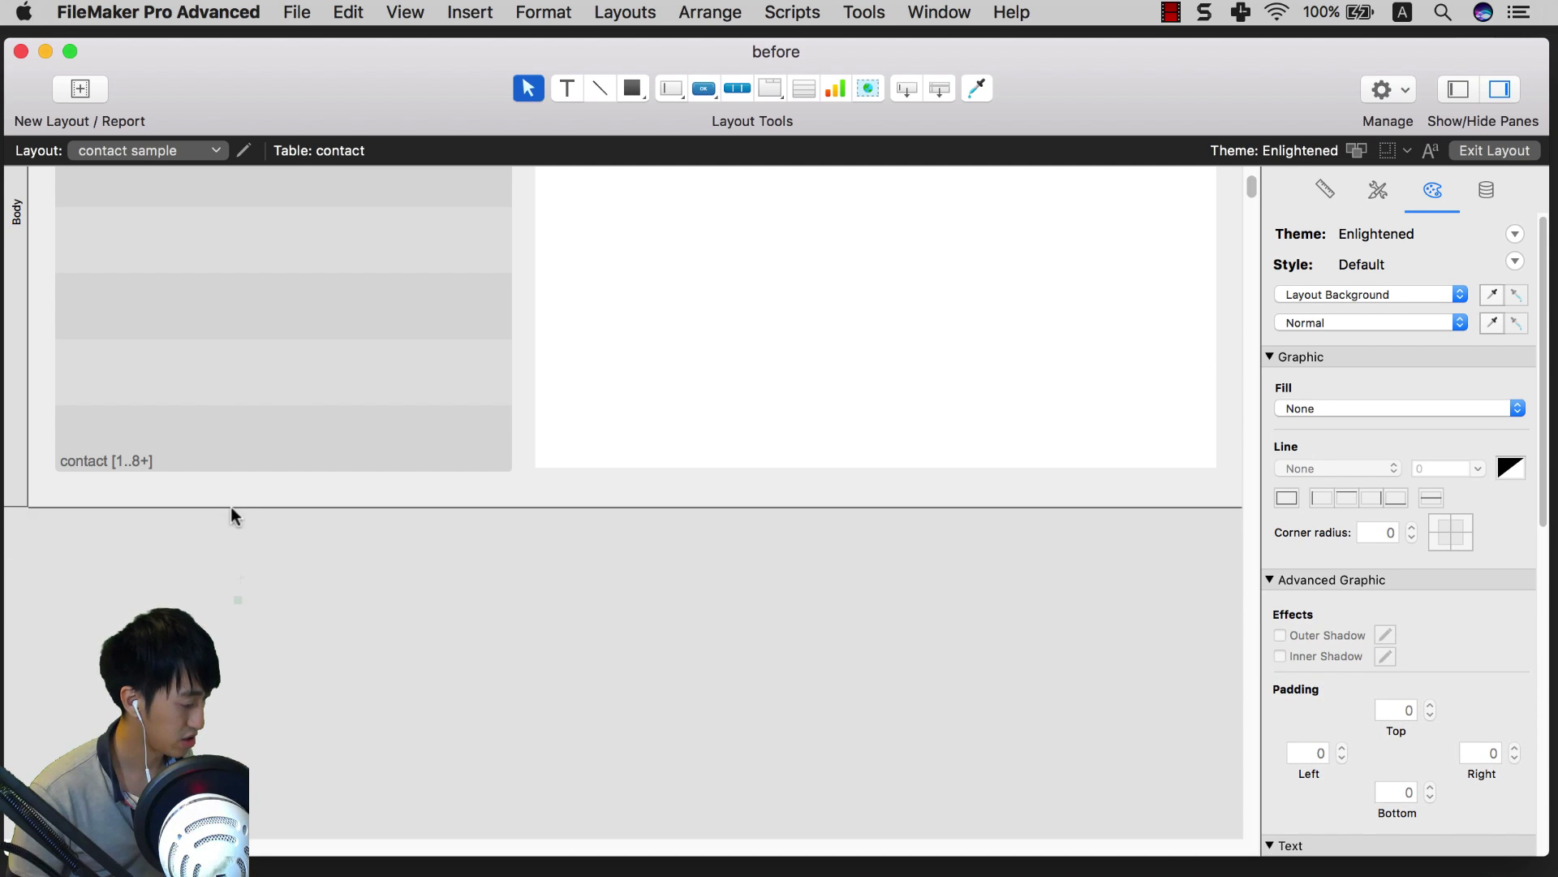
{"action": "scroll", "coordinate": [231, 506], "scroll_direction": "up", "scroll_amount": 4}
{"action": "scroll", "coordinate": [406, 536], "scroll_direction": "up", "scroll_amount": 5}
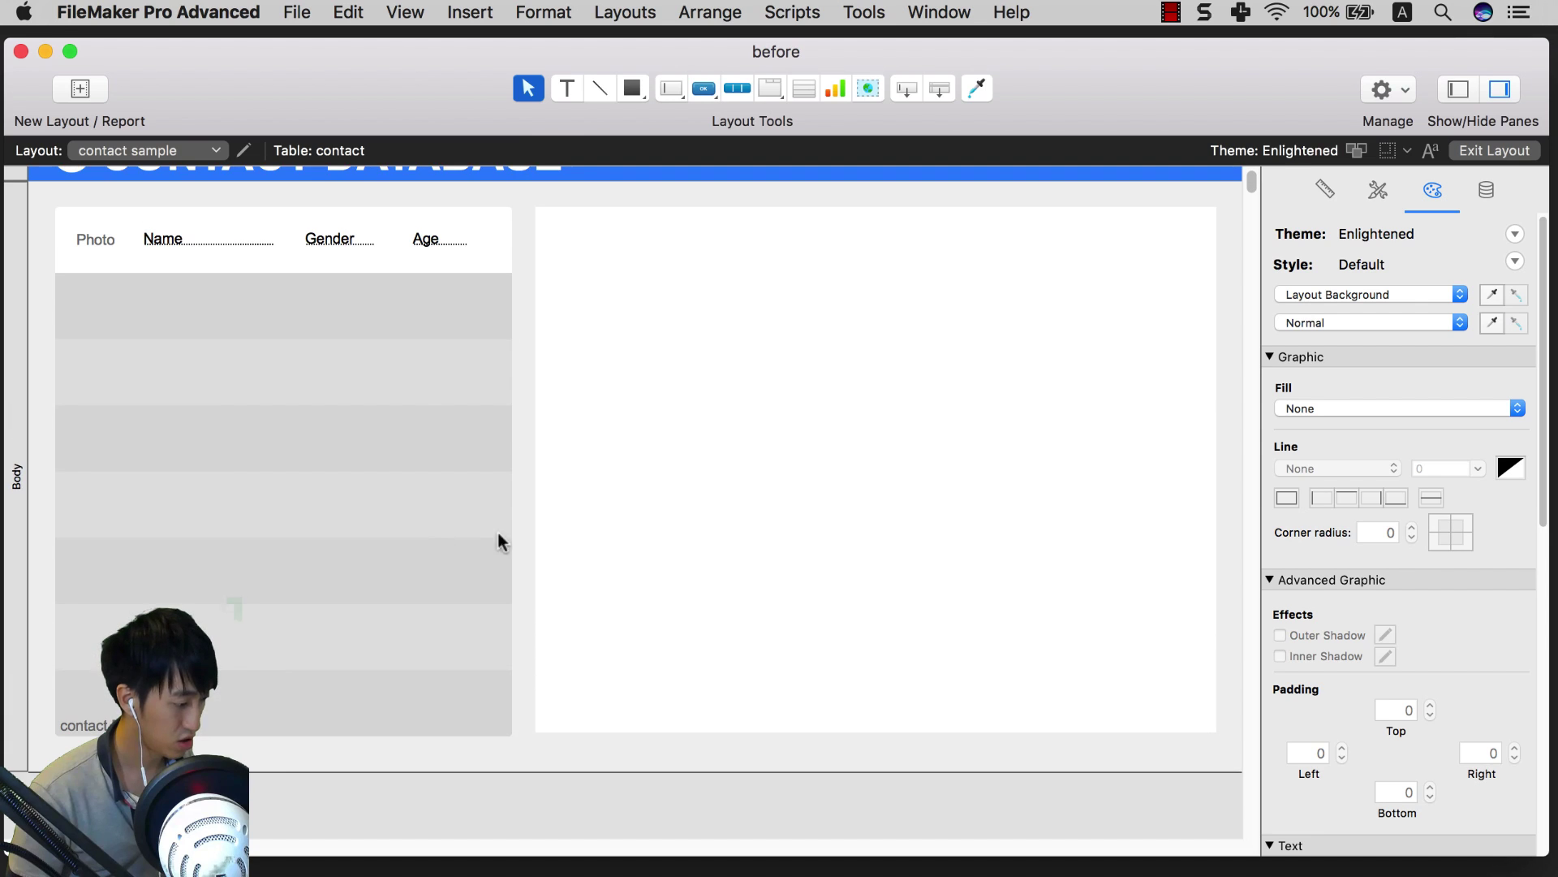
Step: Extend the white rectangle's bottom edge slightly to line up with the bottom of the contact list portal
{"action": "left_click", "coordinate": [660, 502]}
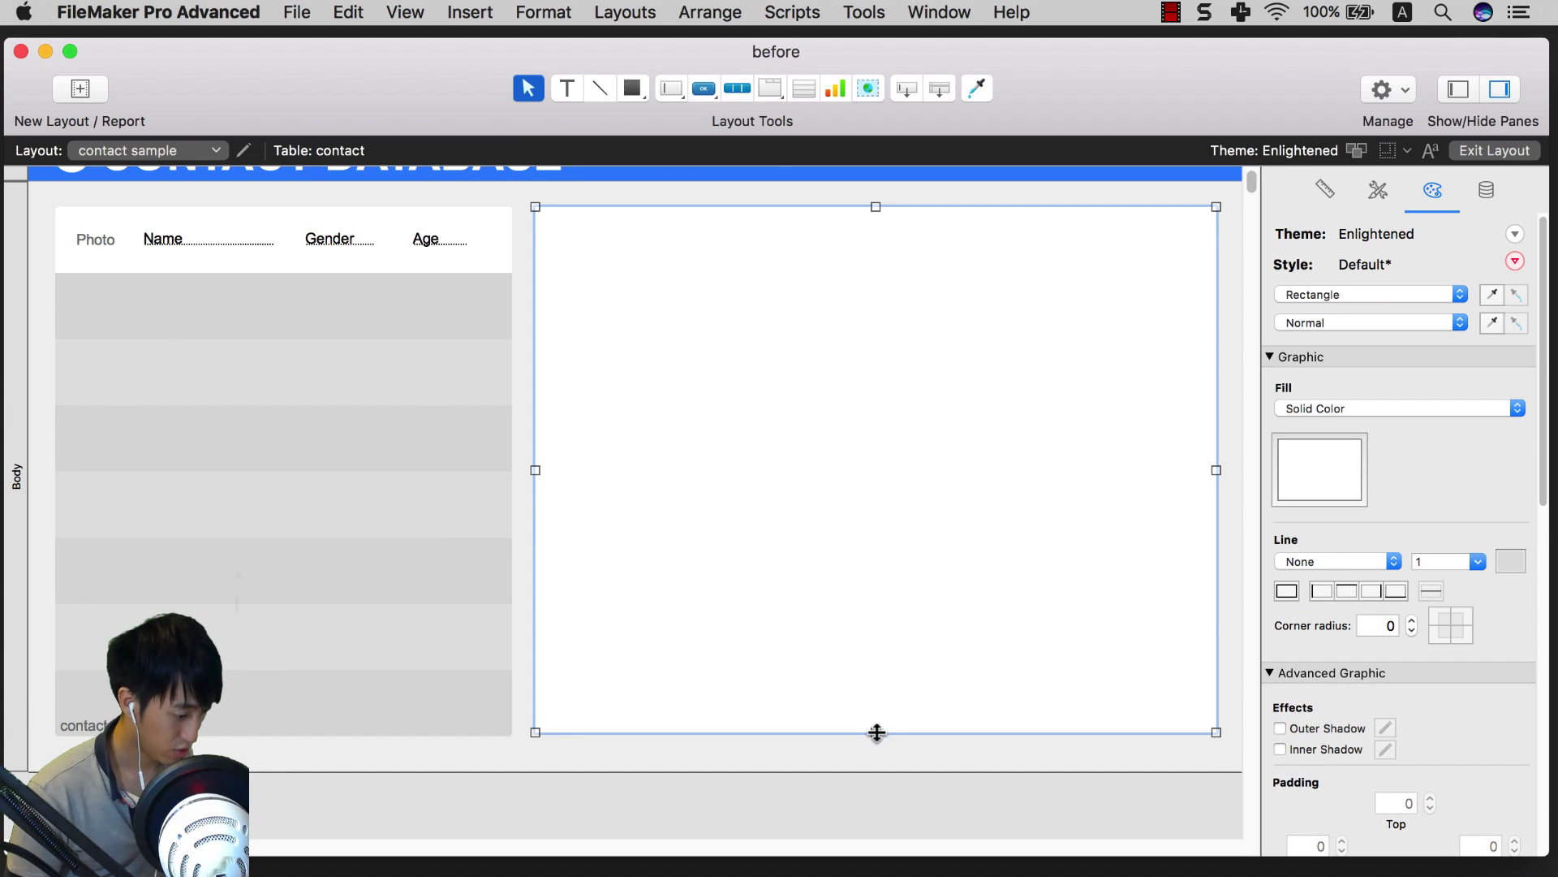
{"action": "left_click_drag", "start_coordinate": [876, 732], "coordinate": [880, 736]}
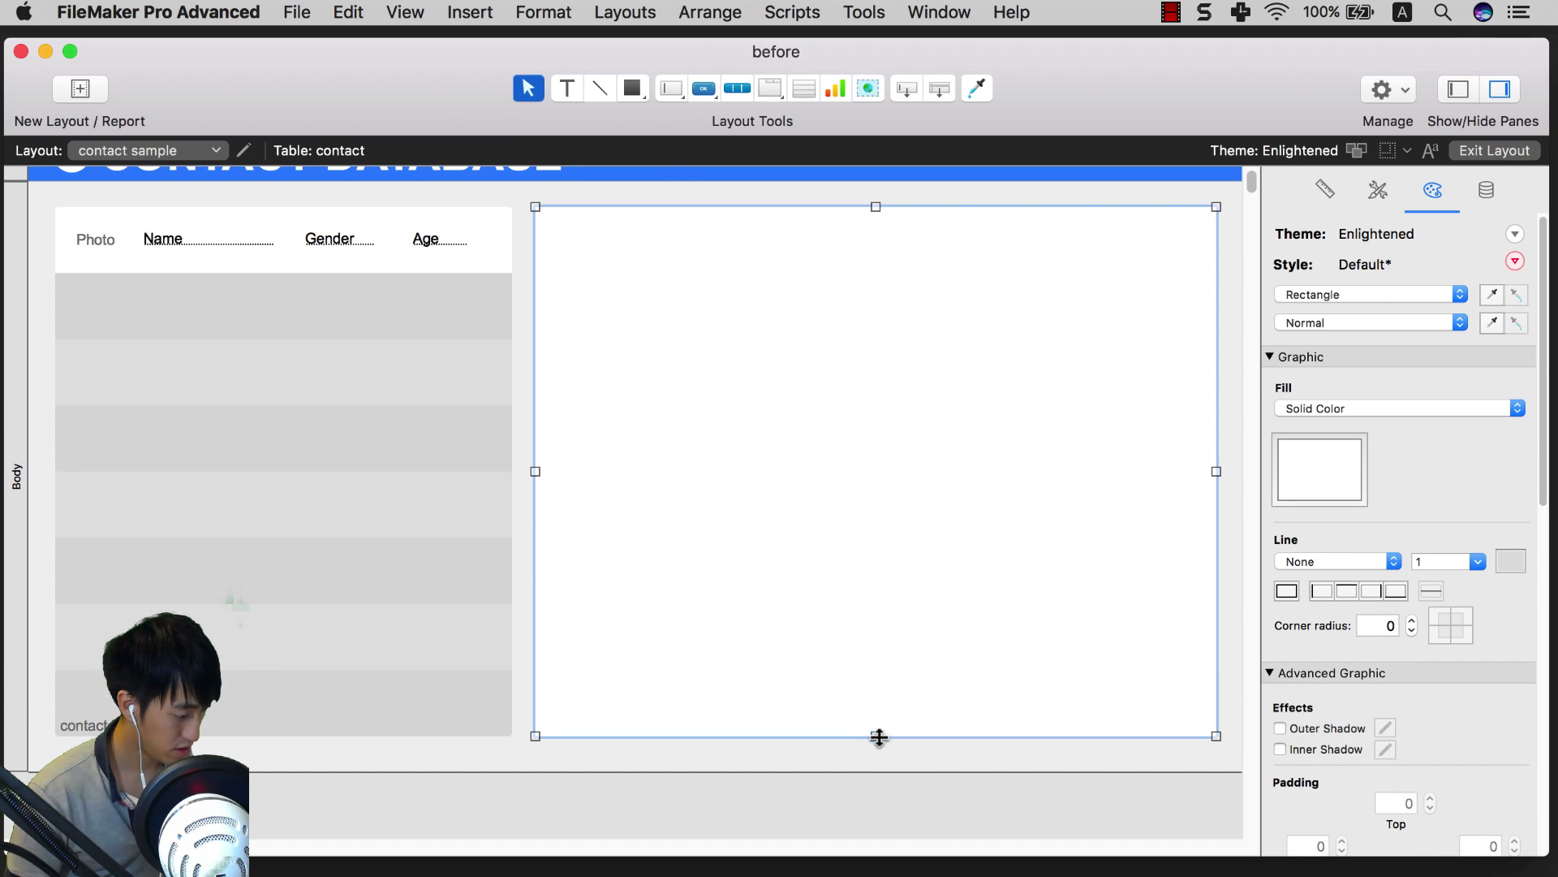
{"action": "left_click", "coordinate": [877, 758]}
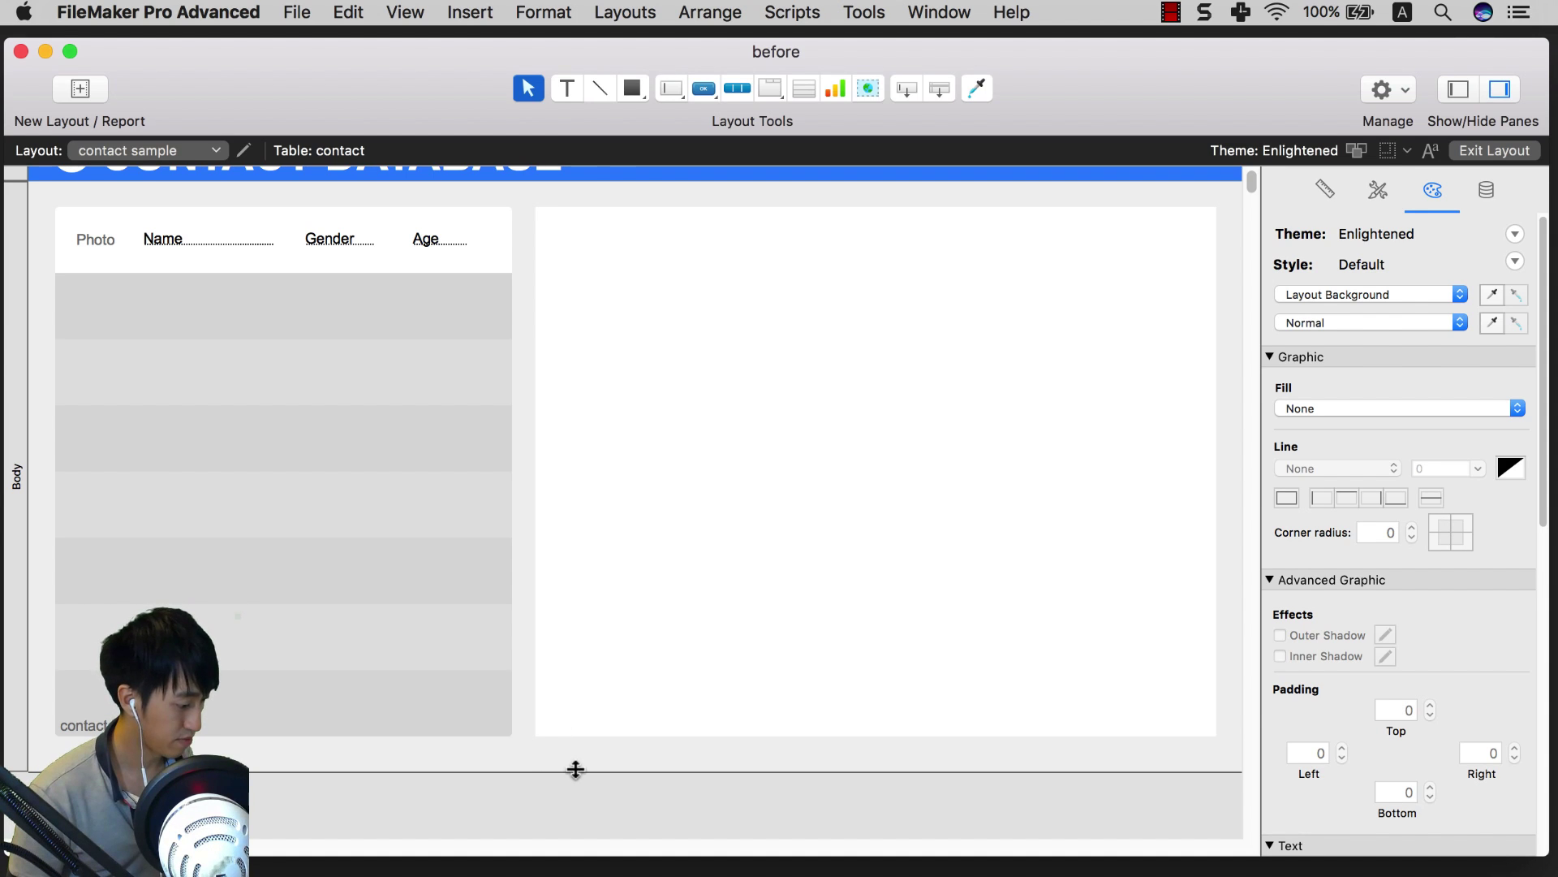
Step: Shorten the body part slightly so less empty space remains beneath the portal and the white rectangle
{"action": "left_click_drag", "start_coordinate": [575, 769], "coordinate": [581, 759]}
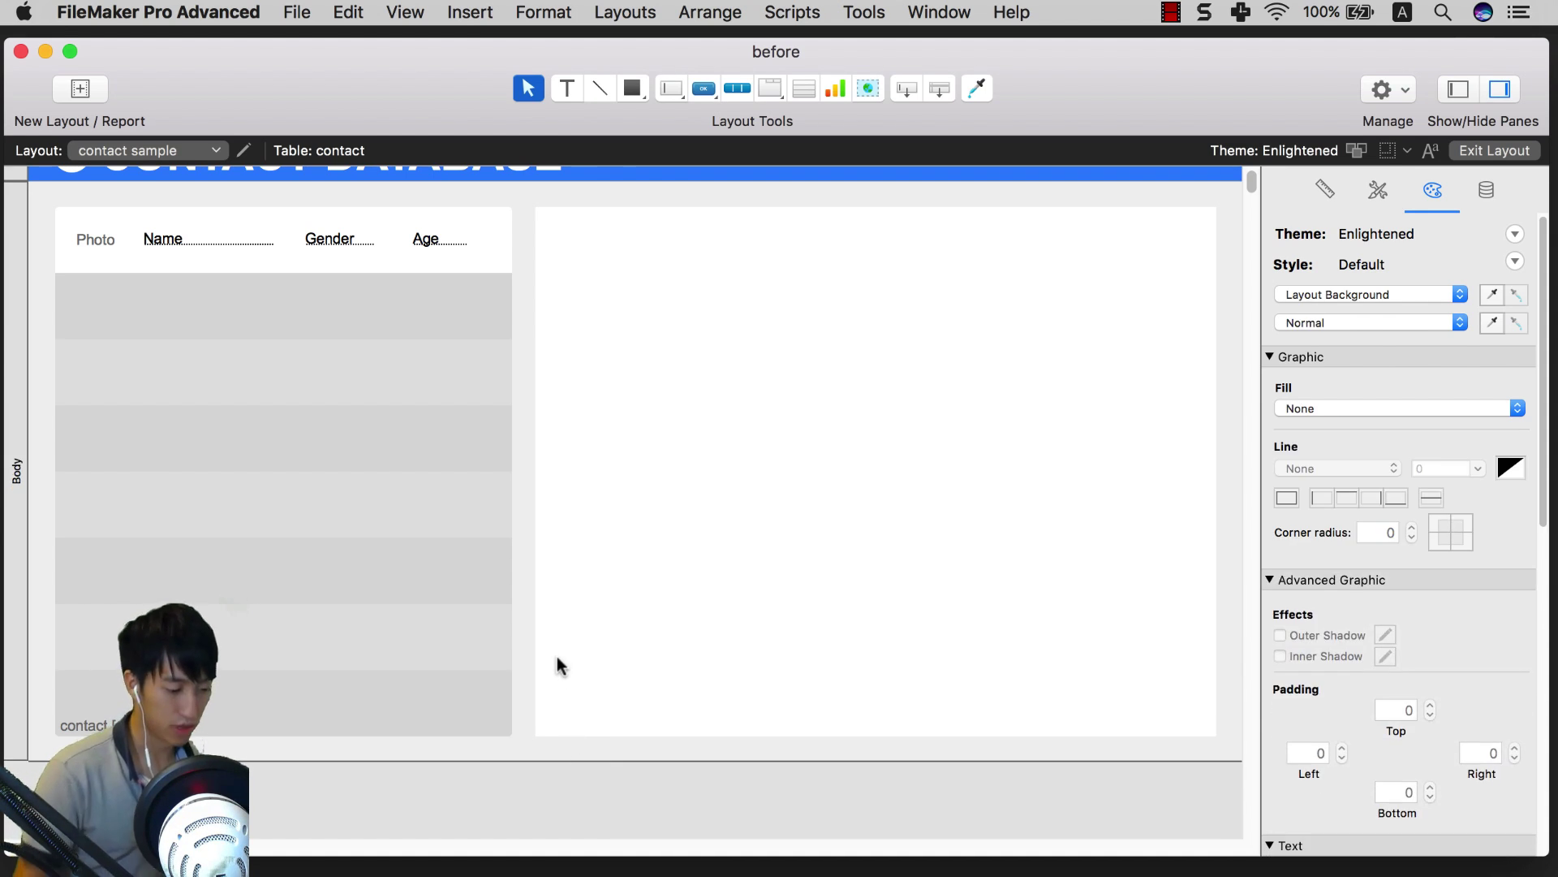
{"action": "scroll", "coordinate": [554, 601], "scroll_direction": "up", "scroll_amount": 2}
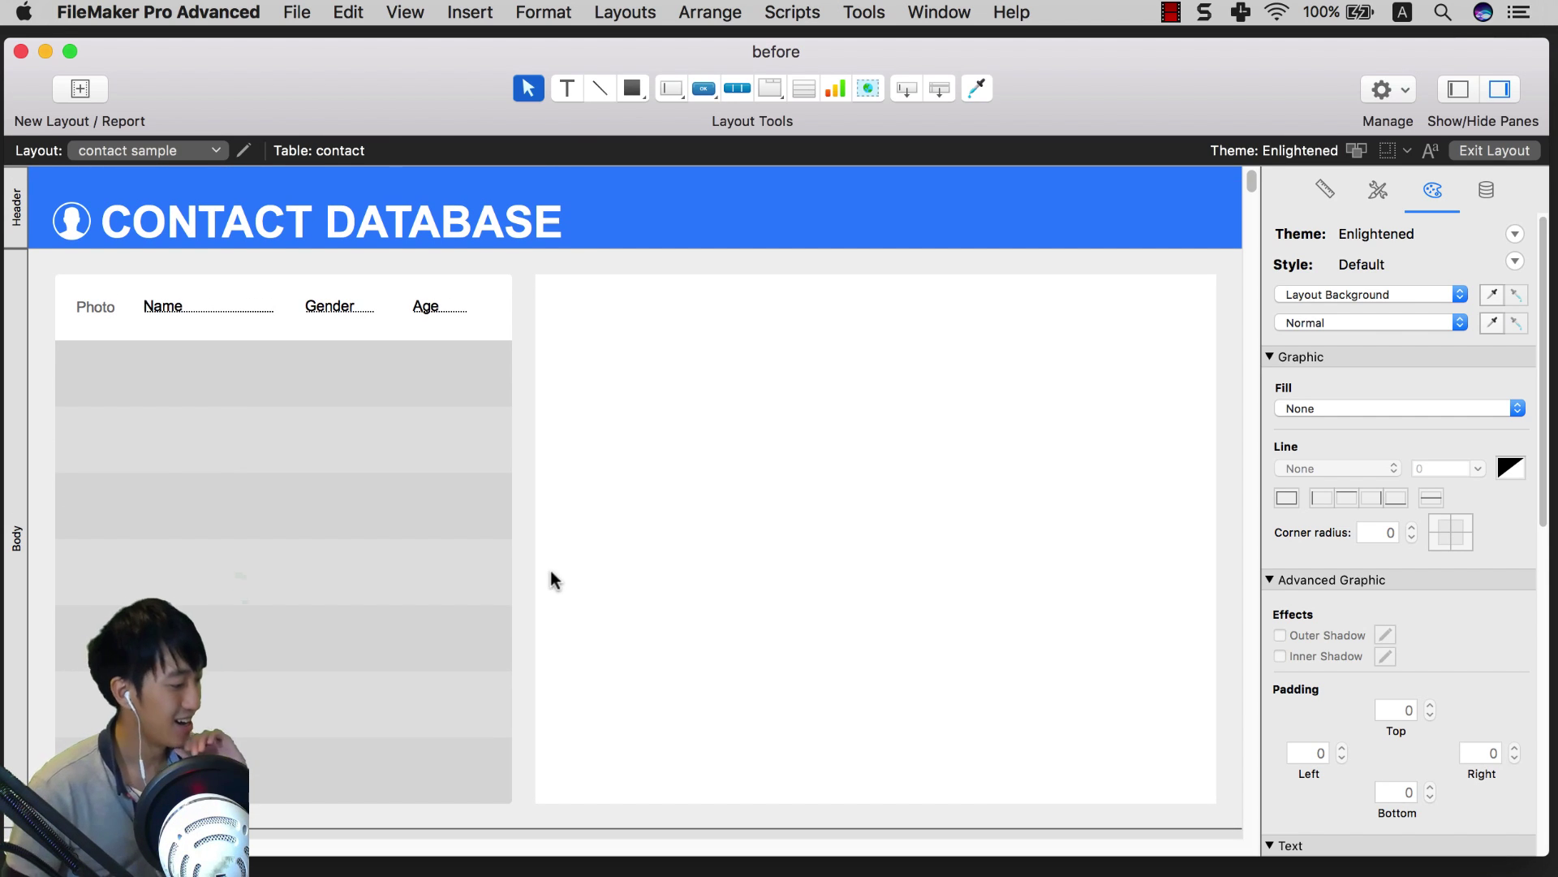
{"action": "scroll", "coordinate": [518, 544], "scroll_direction": "down", "scroll_amount": 1}
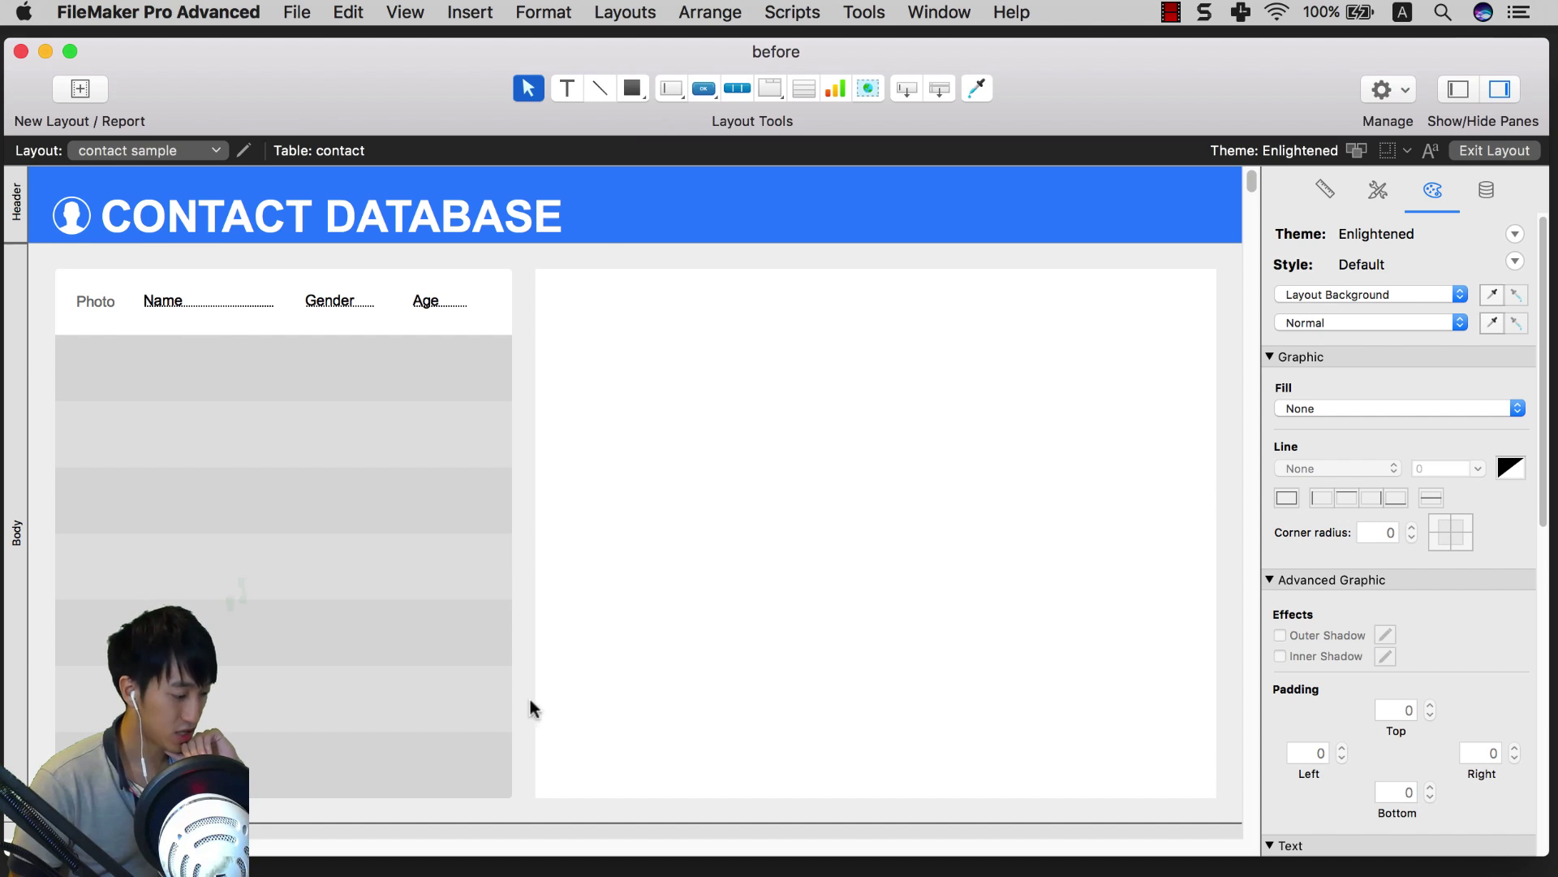
{"action": "scroll", "coordinate": [489, 687], "scroll_direction": "down", "scroll_amount": 1}
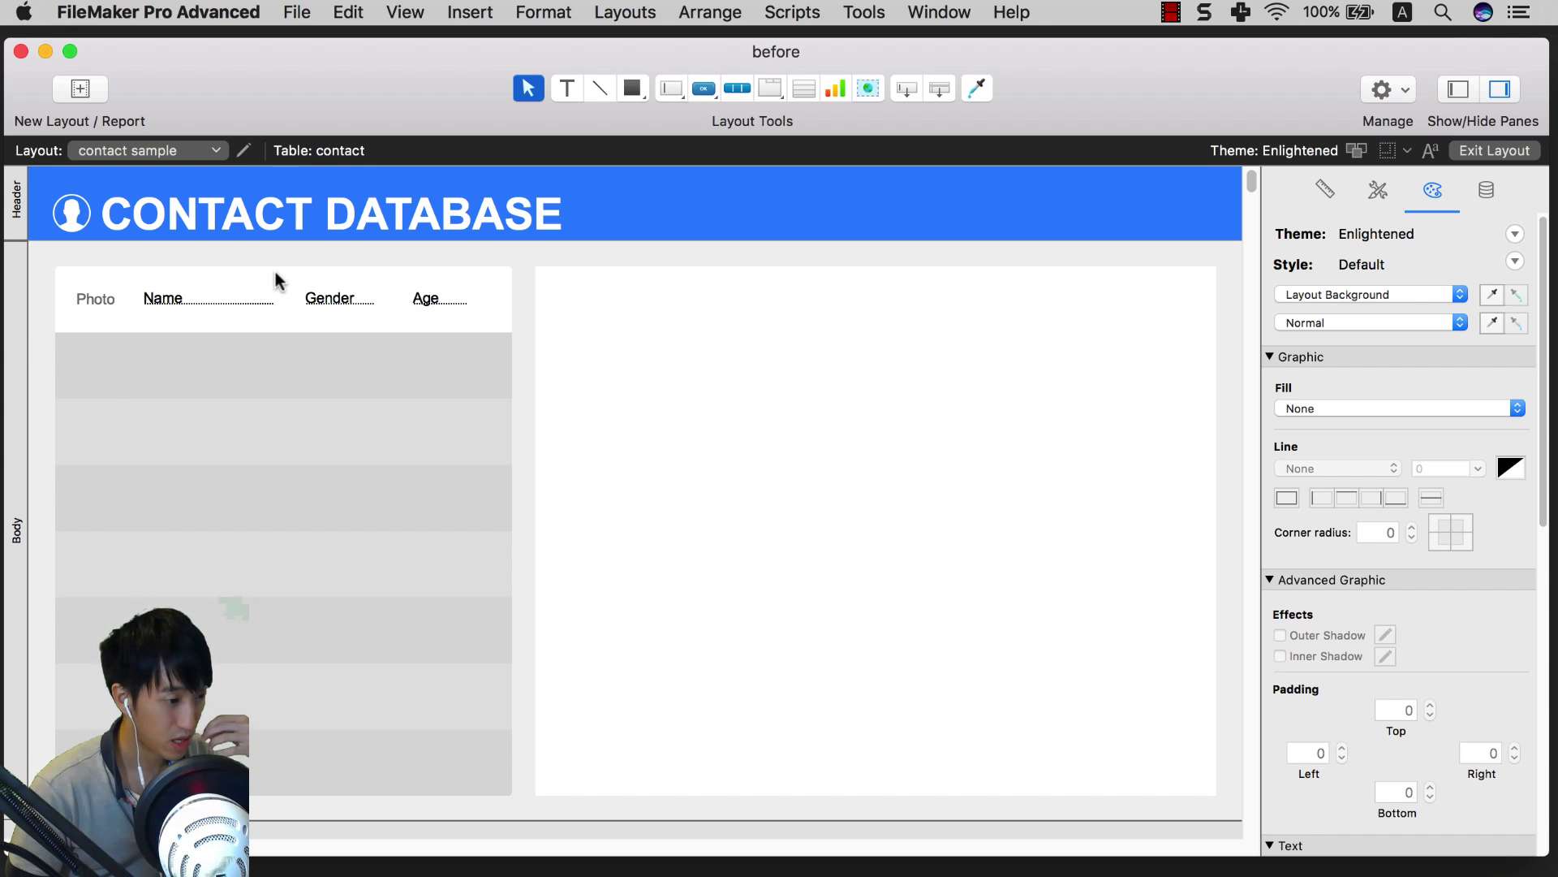
Step: Set the body part's fill to a slightly darker solid light gray
{"action": "left_click", "coordinate": [14, 328]}
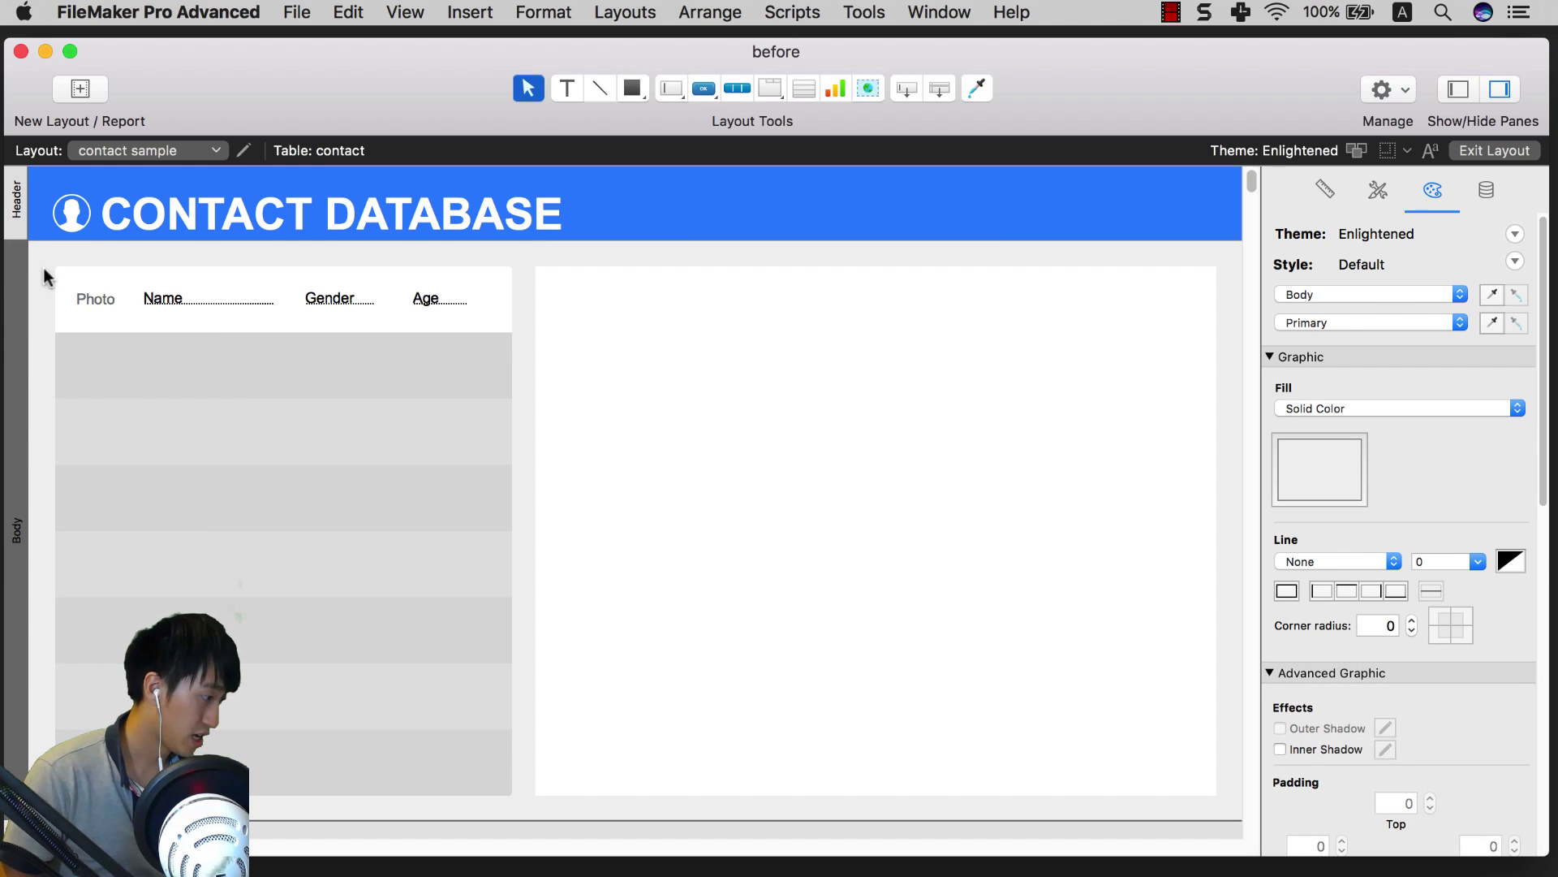
{"action": "left_click", "coordinate": [1325, 456]}
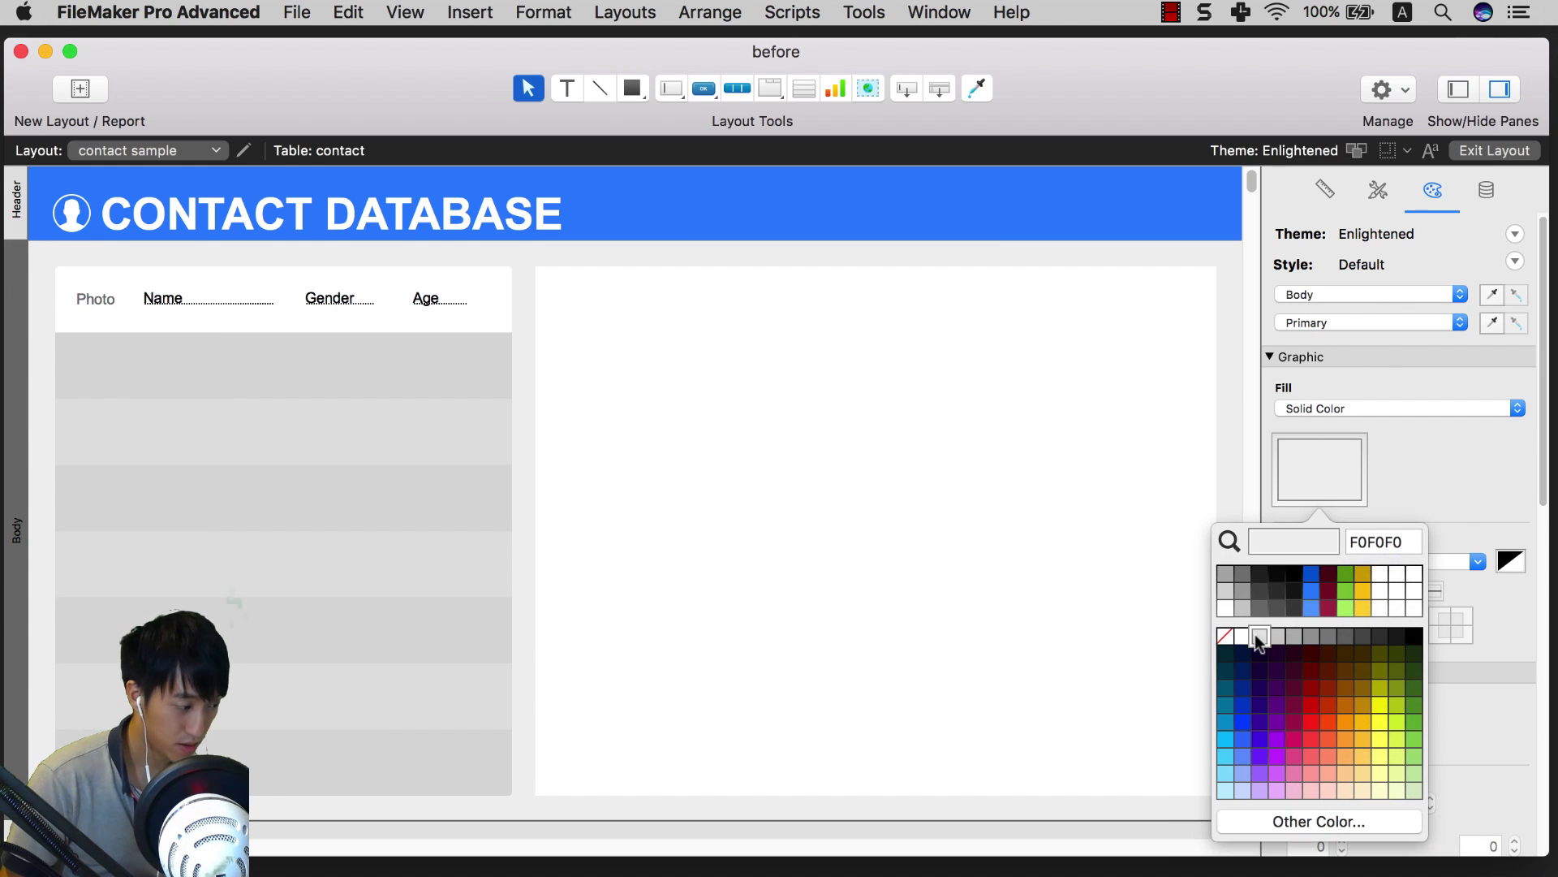
{"action": "left_click", "coordinate": [1246, 637]}
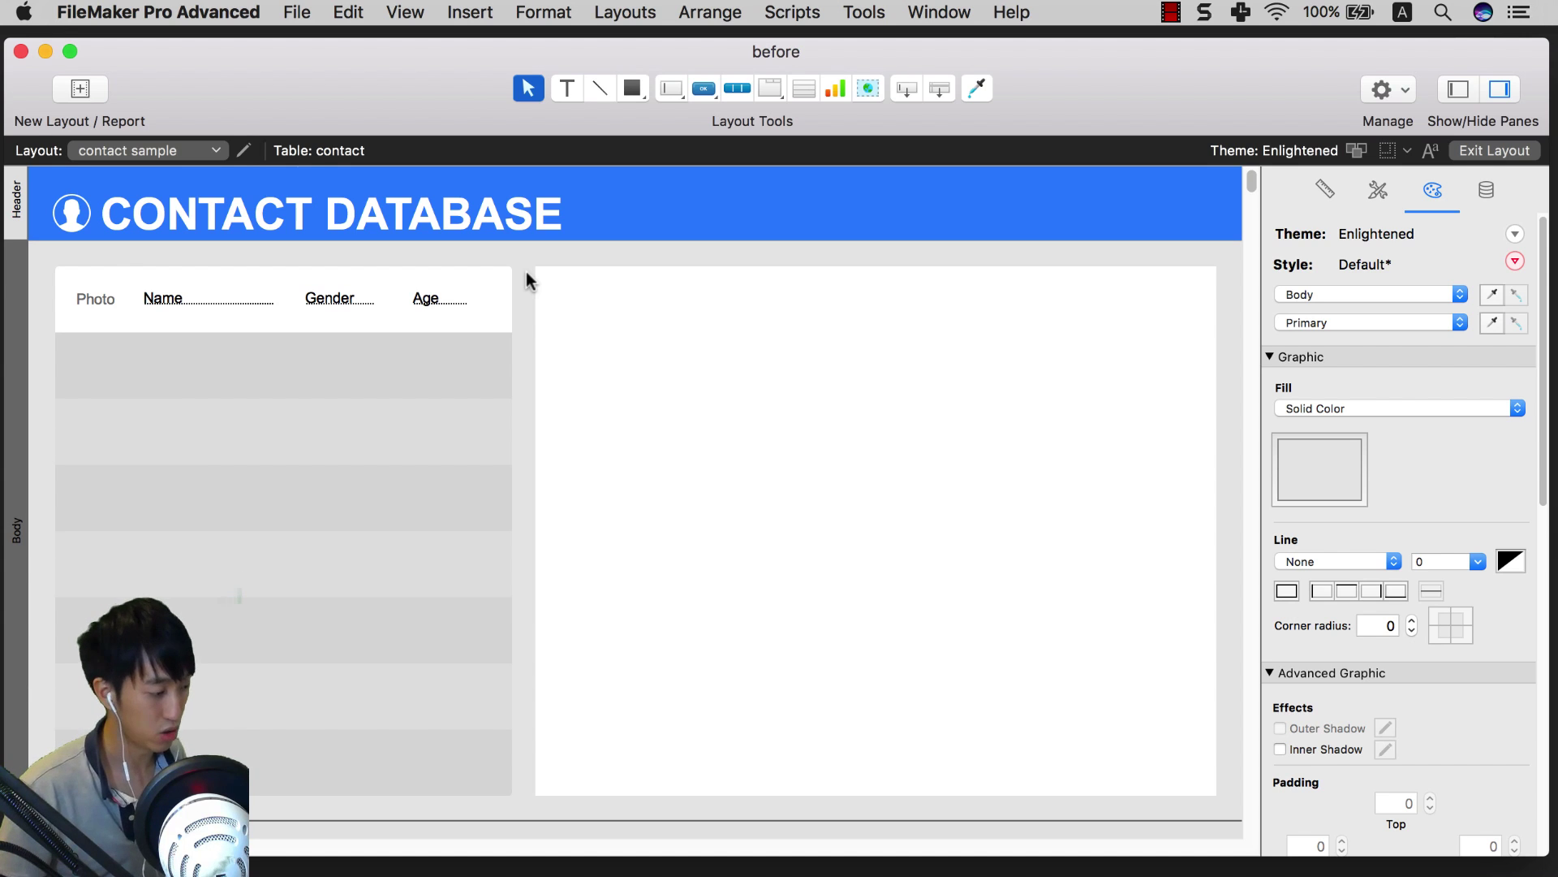
Step: Try a solid 1 pt dark gray outline on all sides of the white rectangle
{"action": "left_click", "coordinate": [566, 289]}
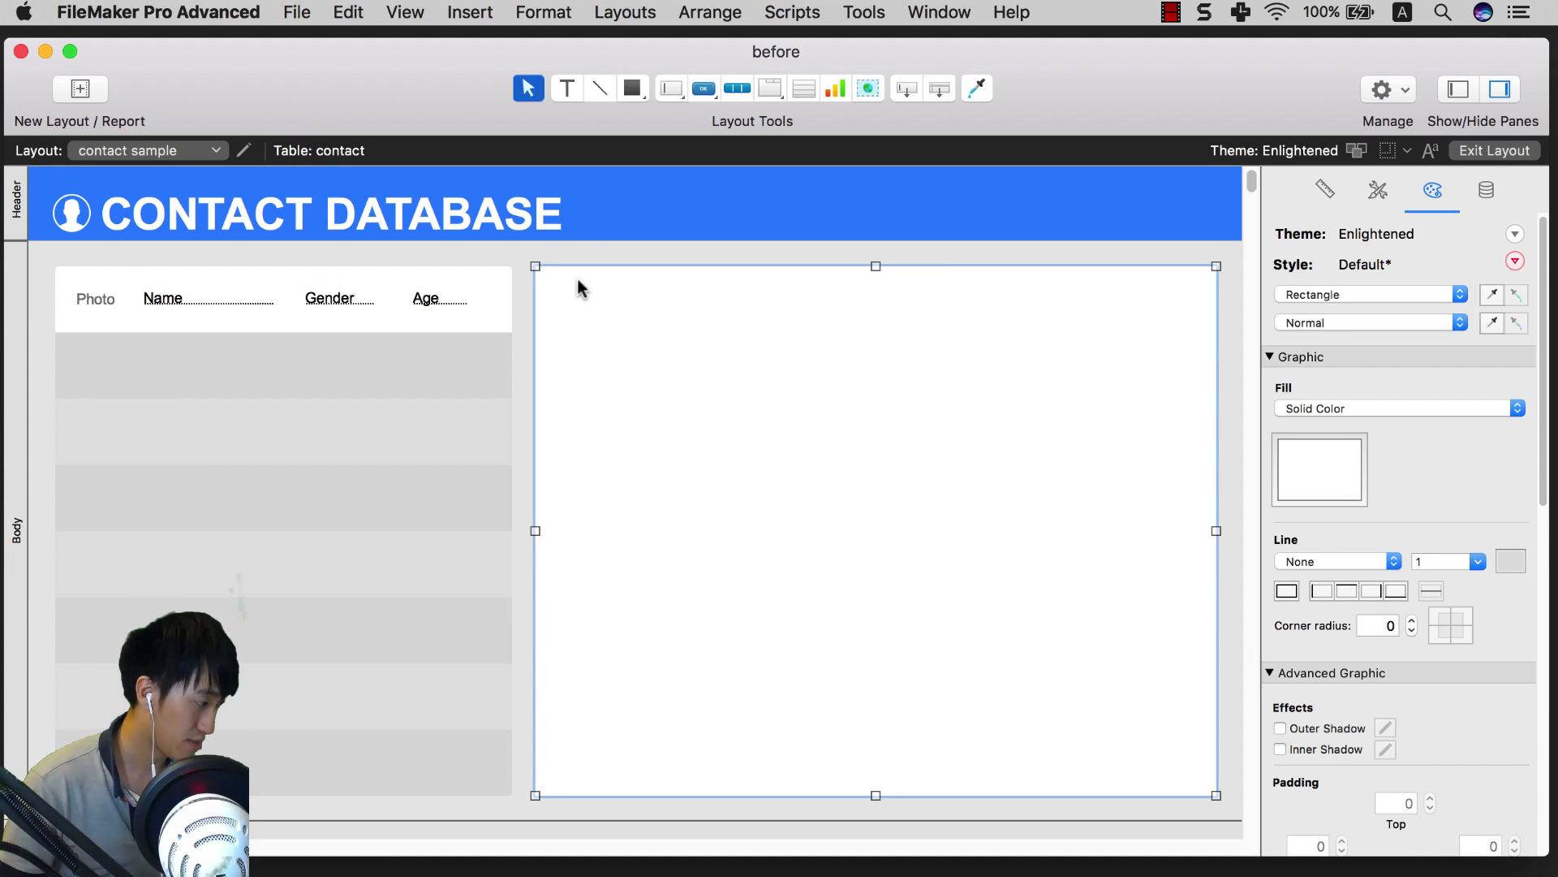
{"action": "left_click", "coordinate": [526, 281]}
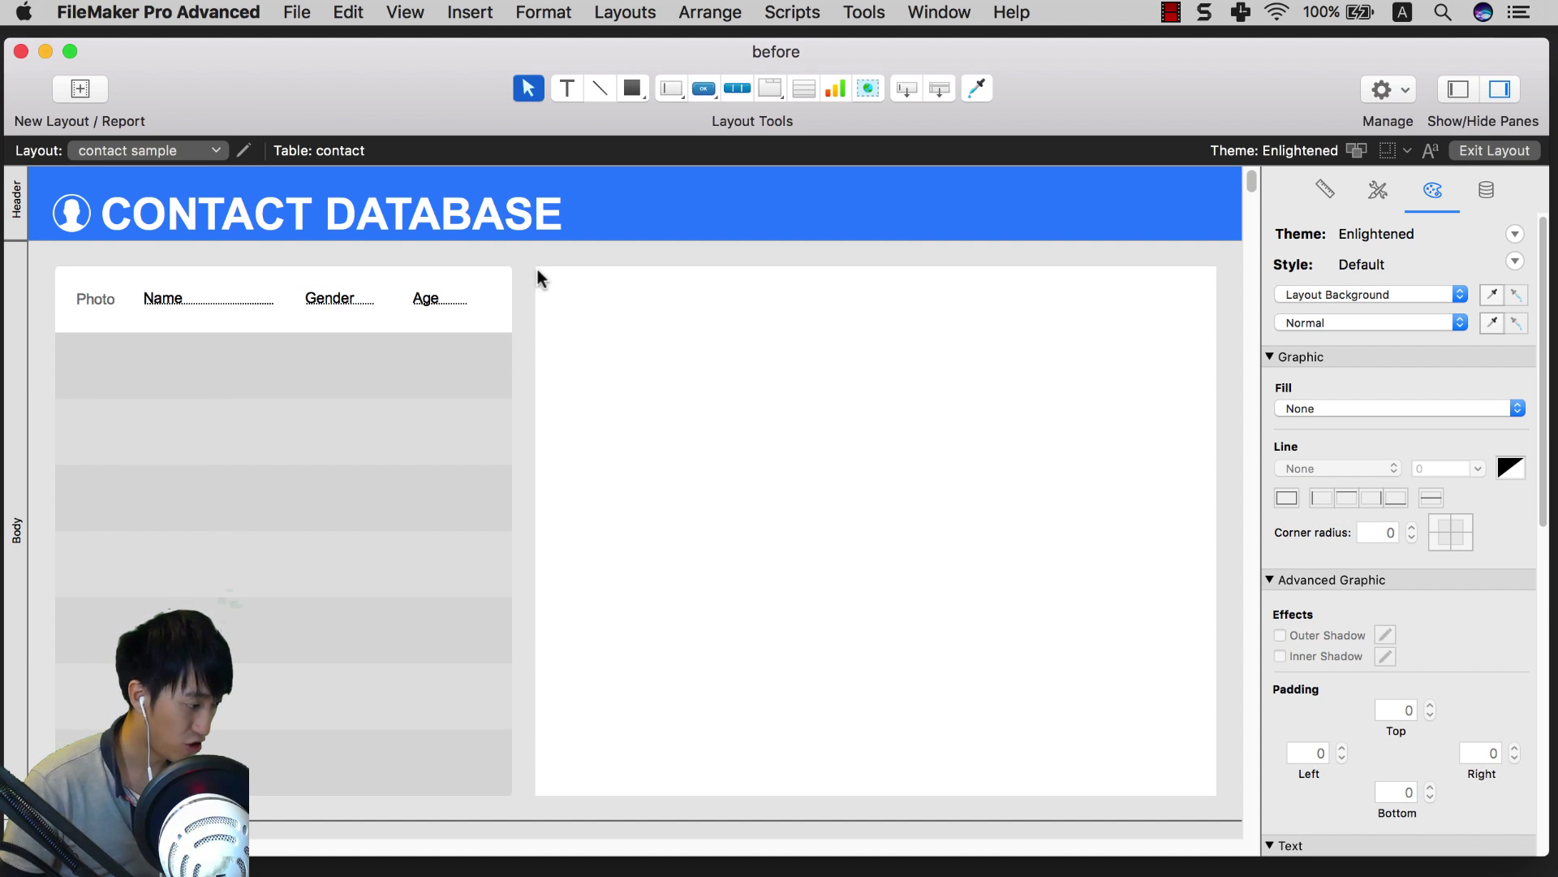
{"action": "left_click", "coordinate": [539, 271]}
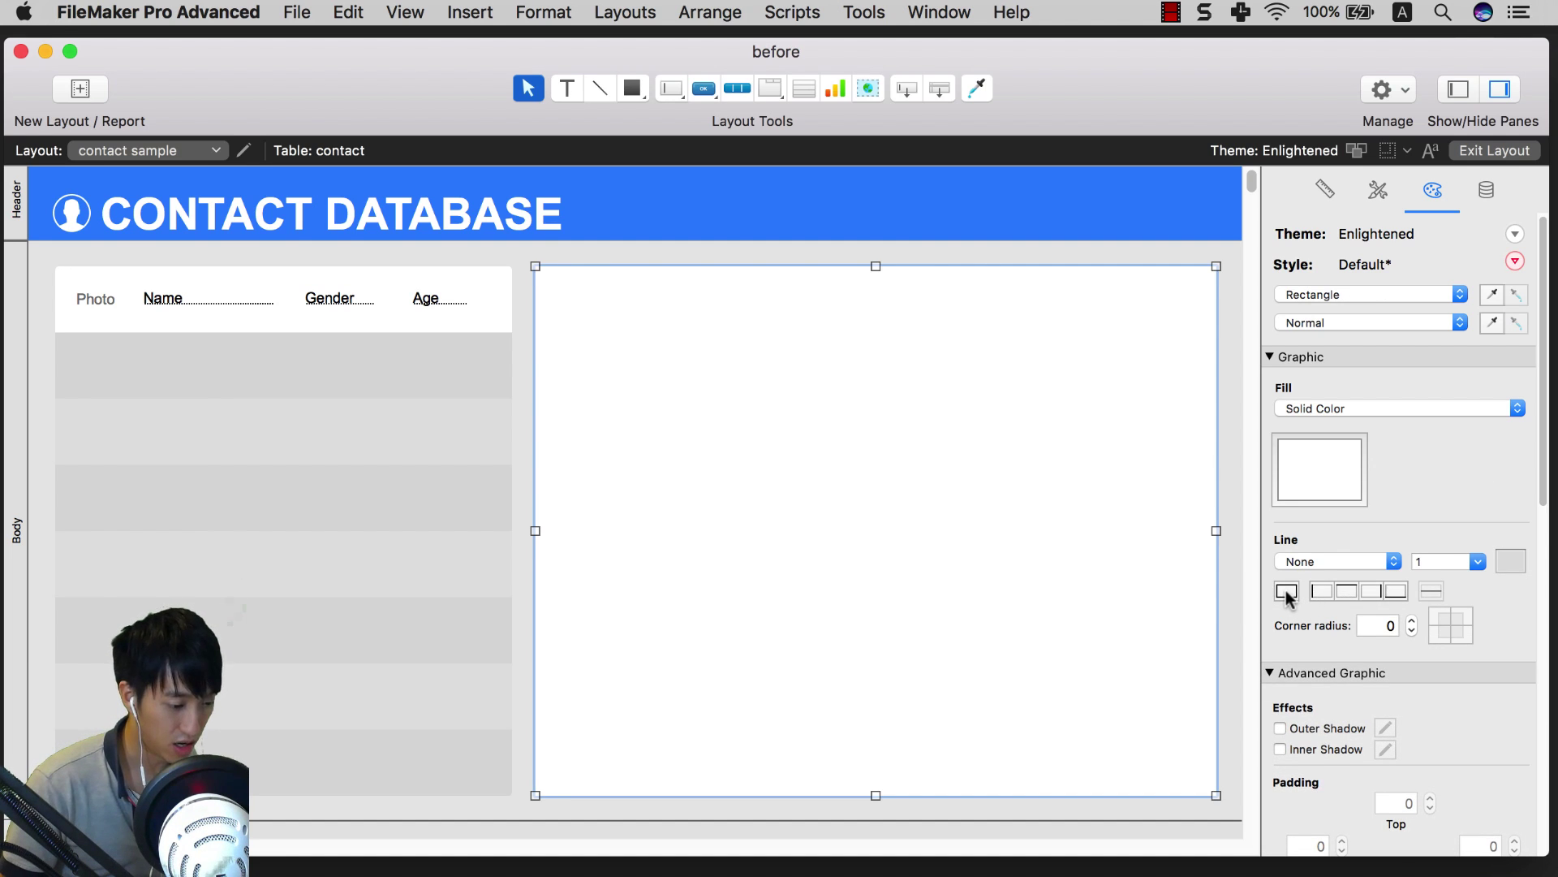
{"action": "left_click", "coordinate": [1287, 593]}
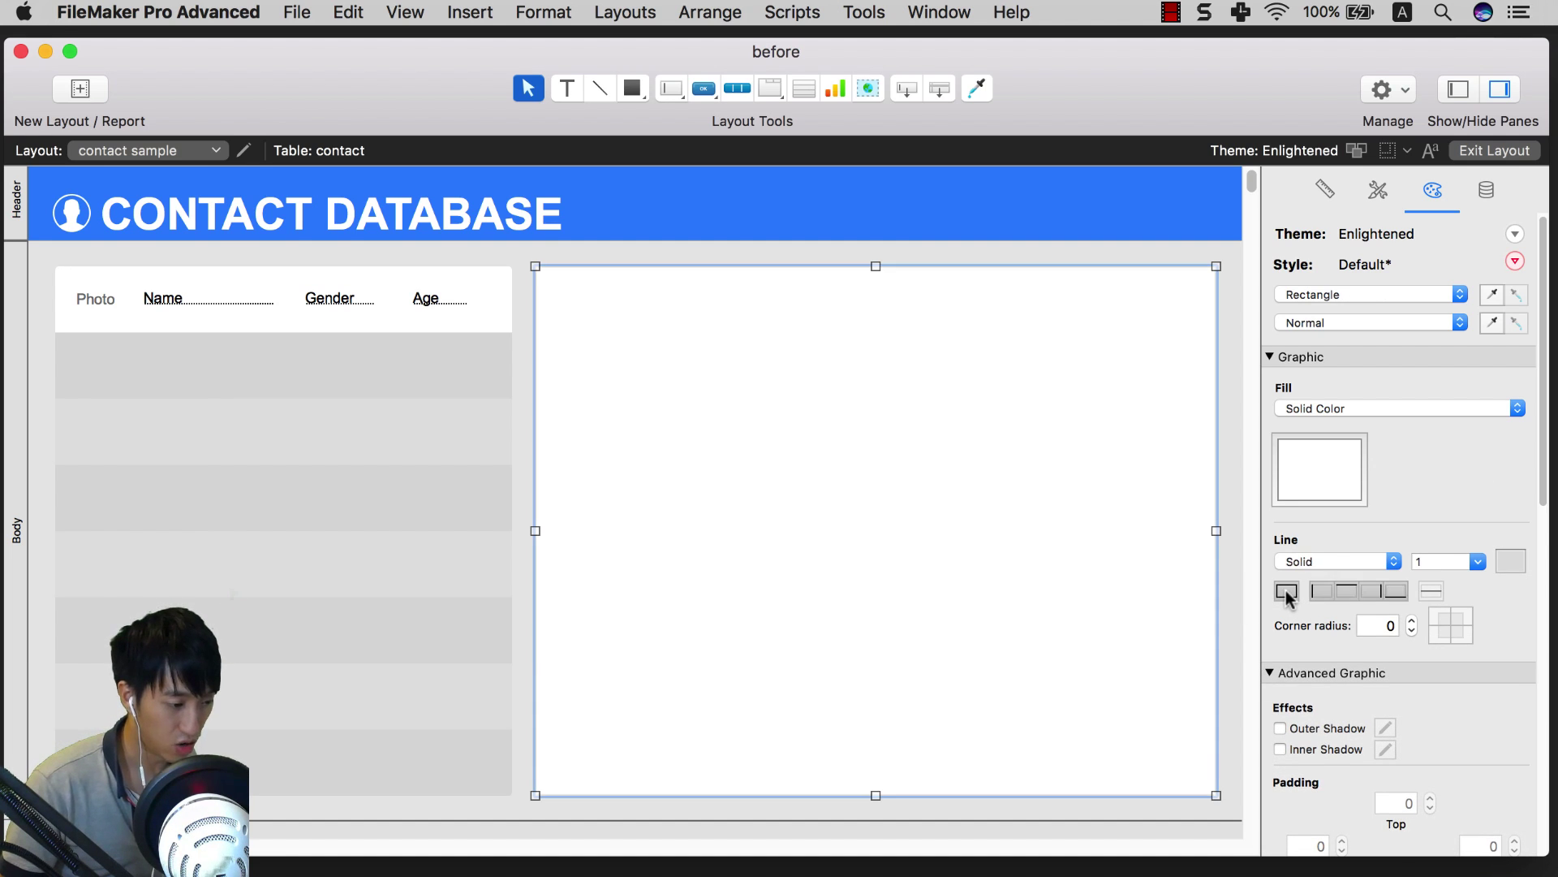
{"action": "left_click", "coordinate": [1229, 498]}
{"action": "left_click", "coordinate": [1216, 375]}
{"action": "left_click", "coordinate": [1510, 561]}
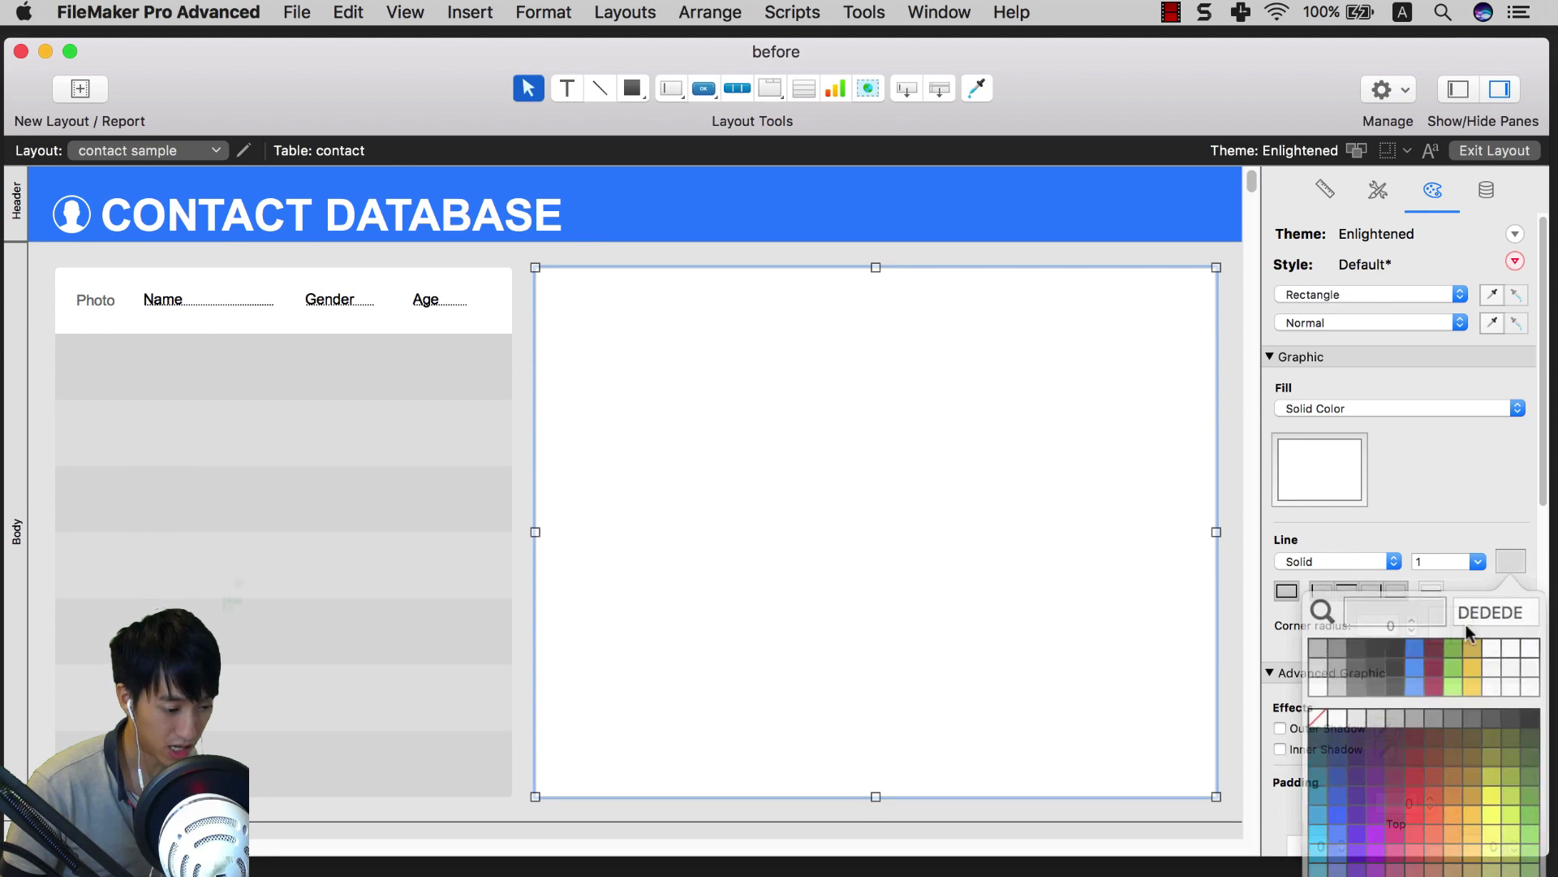
{"action": "left_click", "coordinate": [1400, 642]}
{"action": "left_click", "coordinate": [1239, 432]}
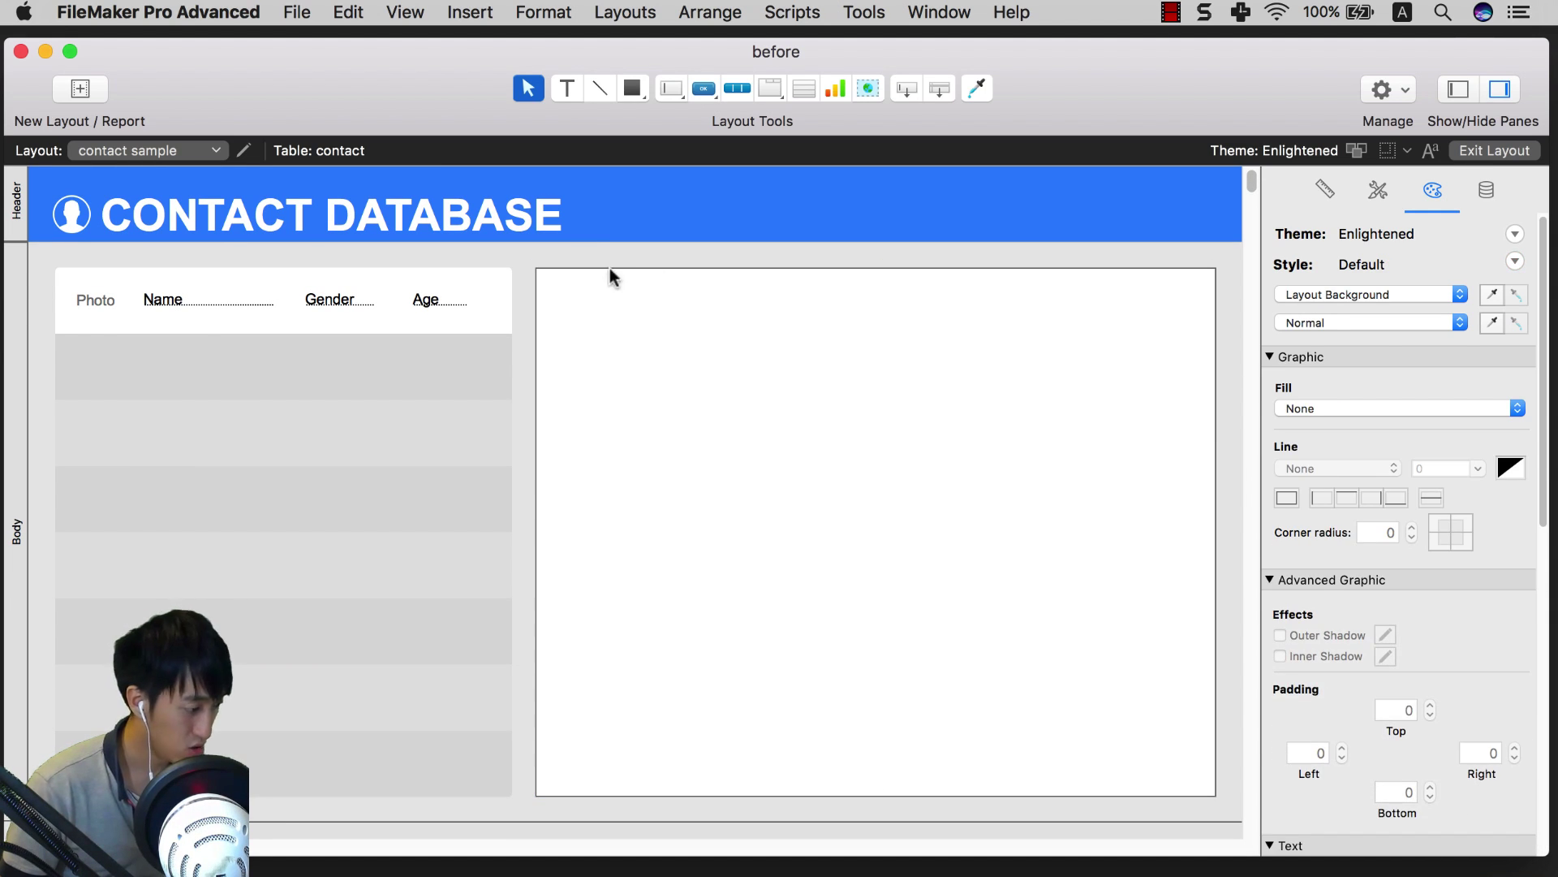
Step: Clear the dark gray outline from all sides of the white rectangle
{"action": "left_click", "coordinate": [620, 294]}
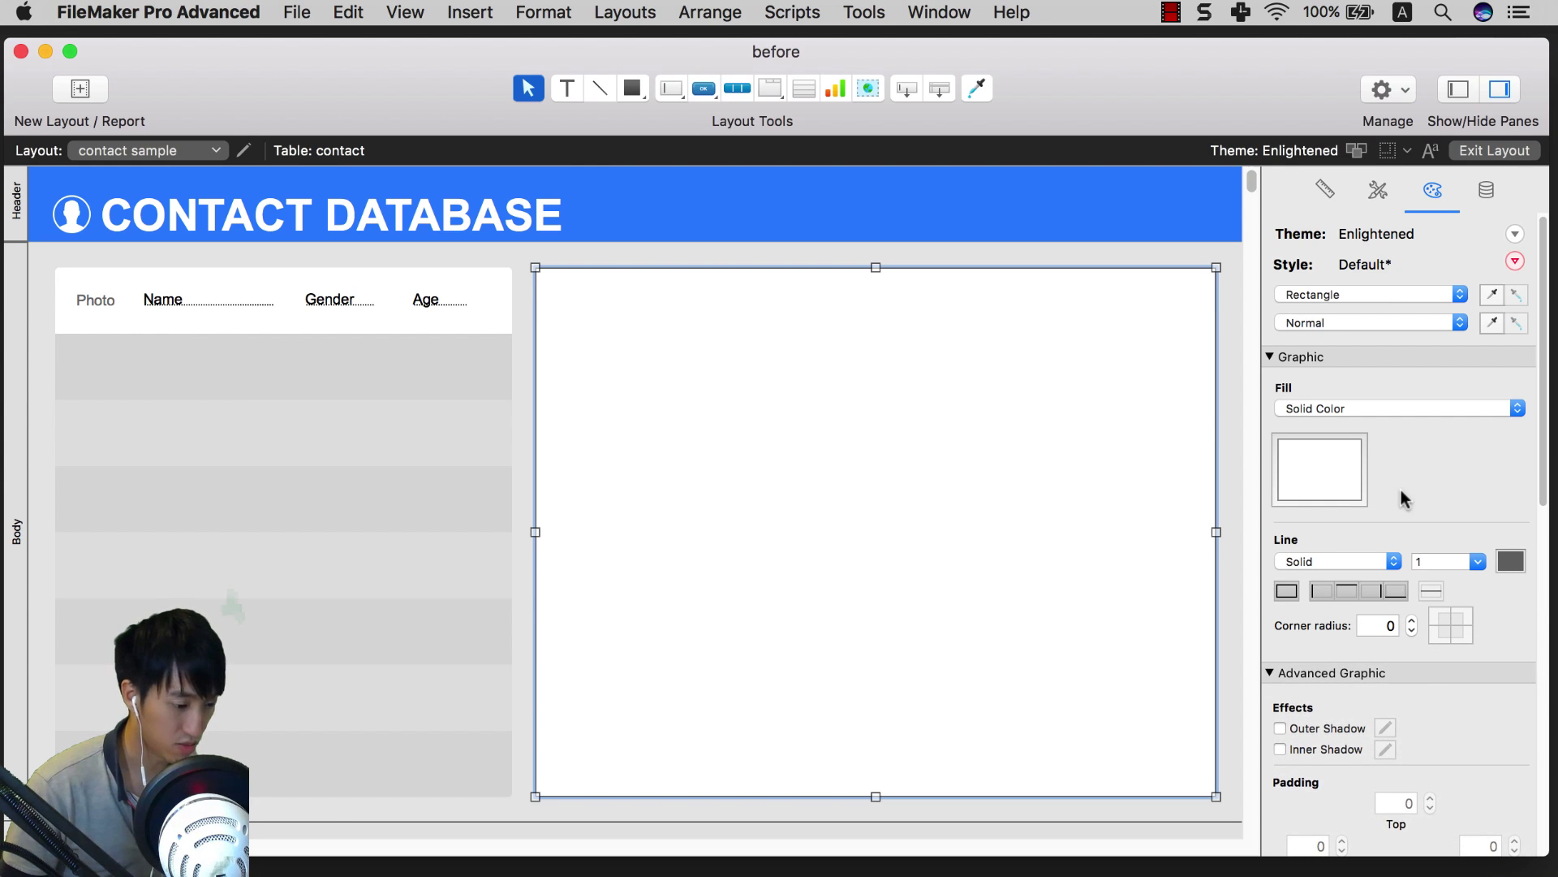
{"action": "left_click", "coordinate": [1287, 590]}
{"action": "left_click", "coordinate": [924, 248]}
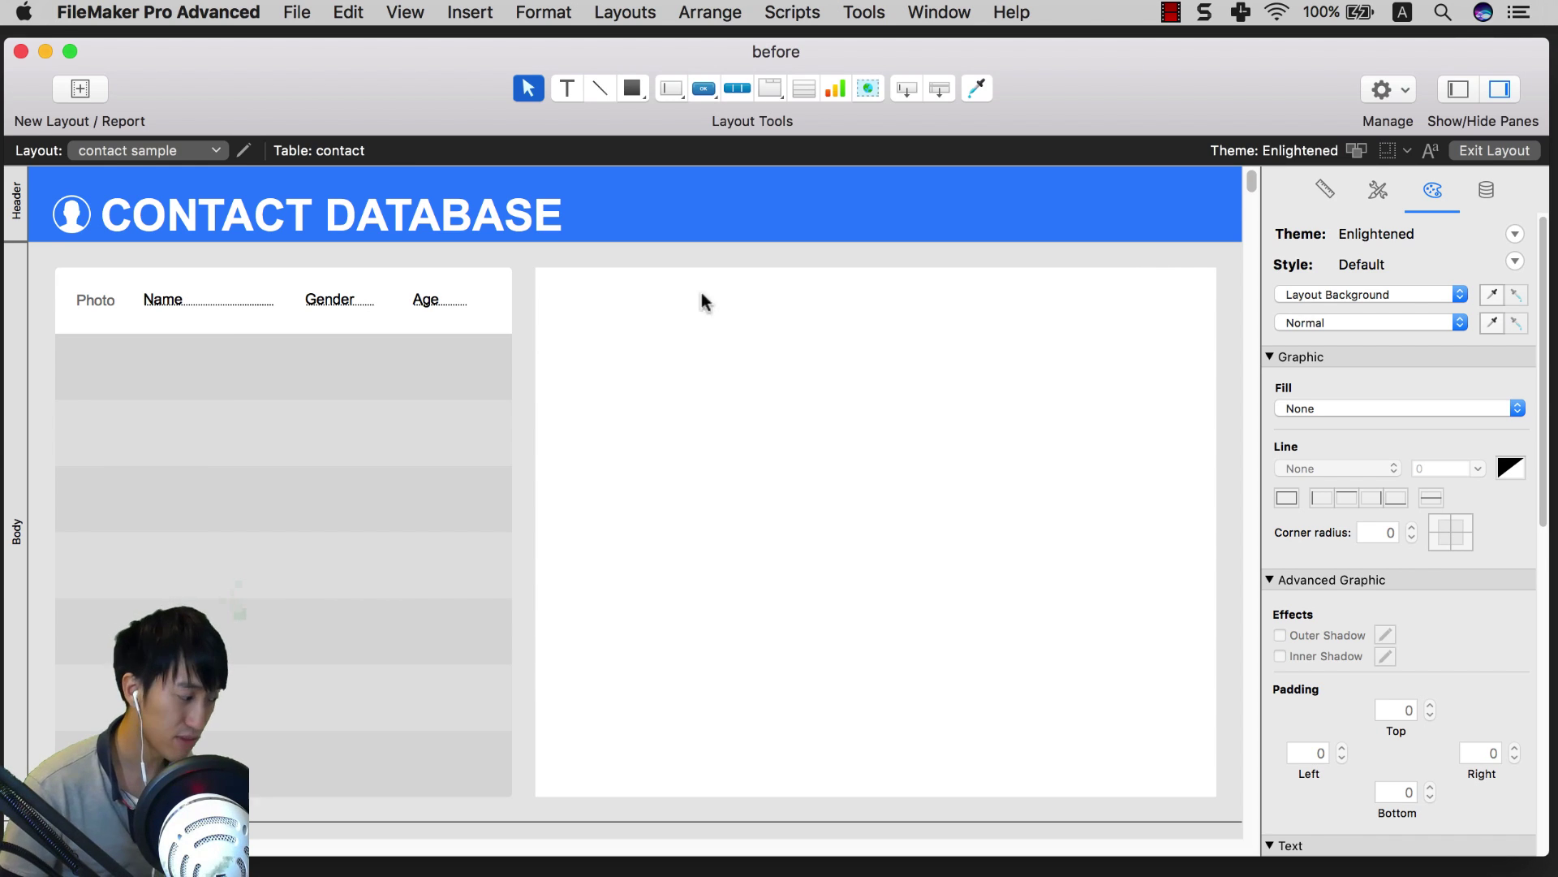
Step: Lighten the body part's solid gray fill slightly using a custom color
{"action": "left_click", "coordinate": [17, 362]}
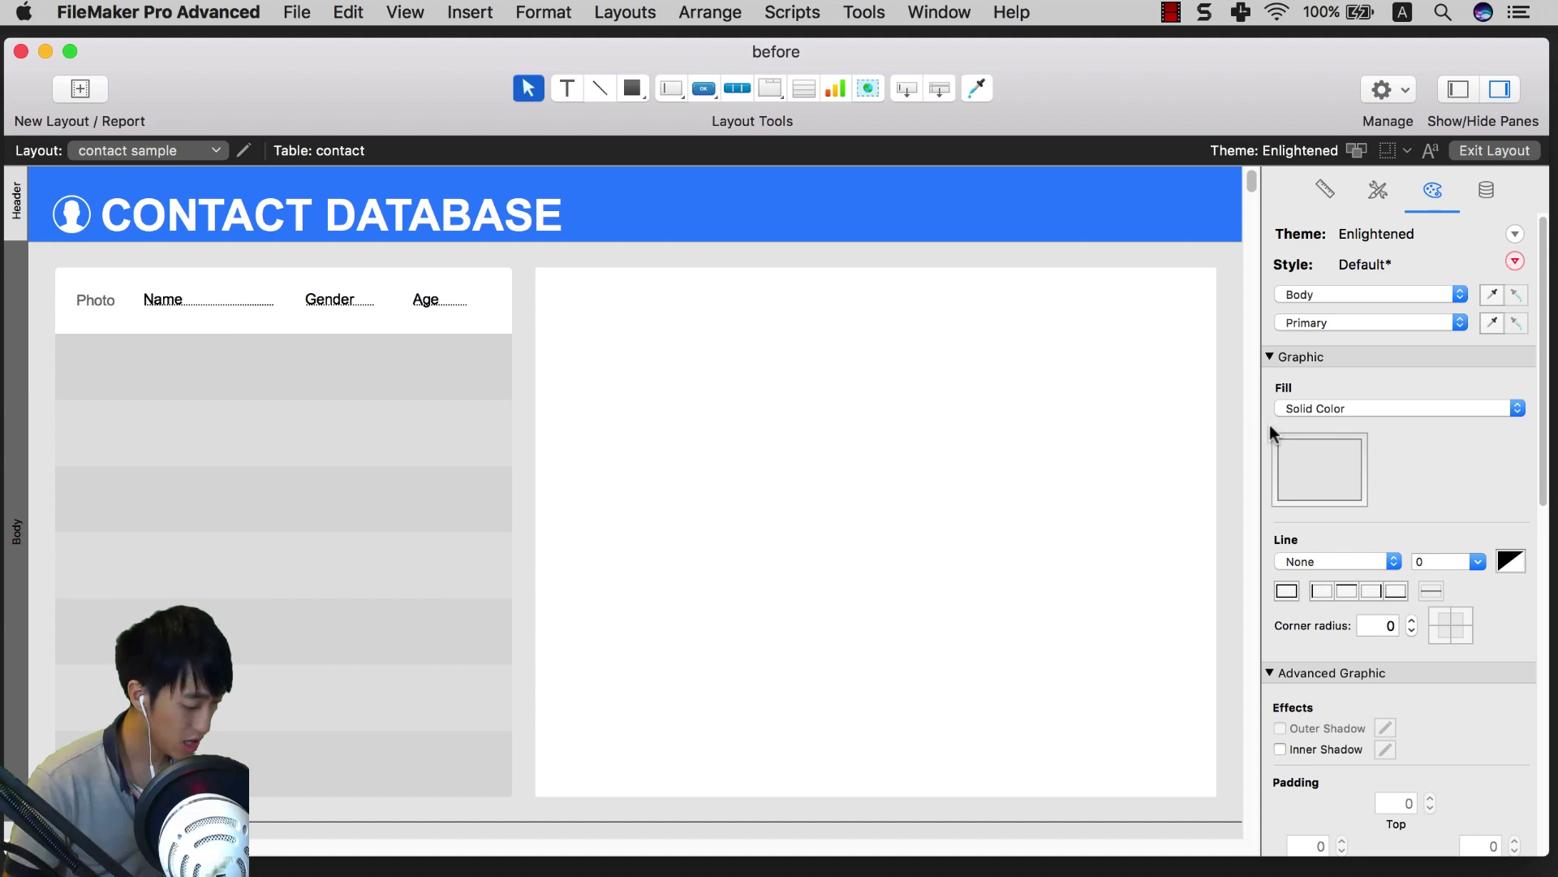
{"action": "left_click", "coordinate": [1294, 452]}
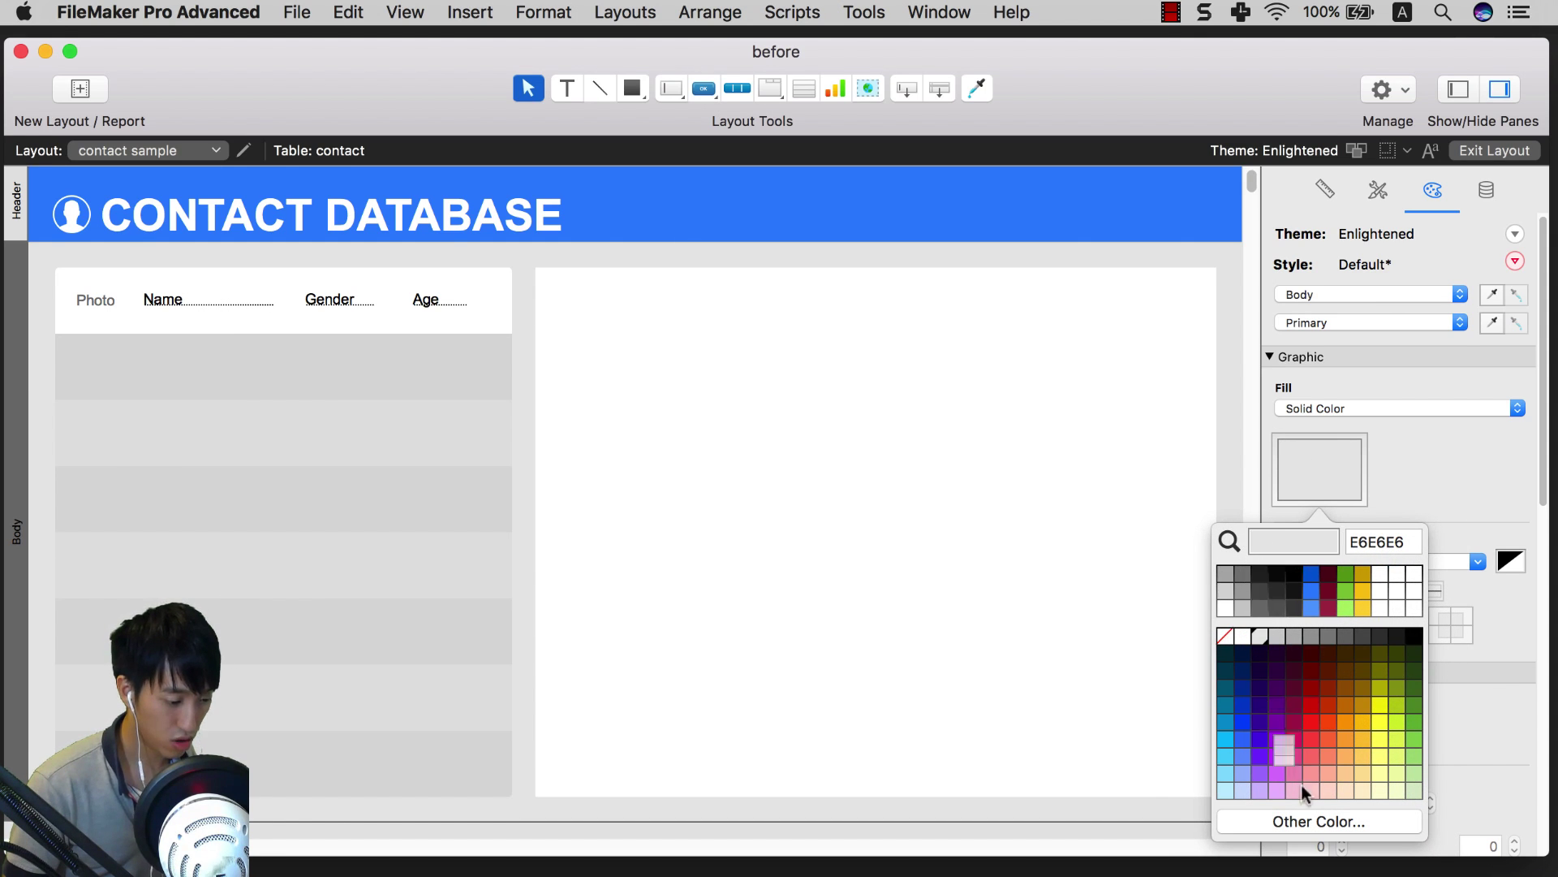
{"action": "left_click", "coordinate": [1319, 822]}
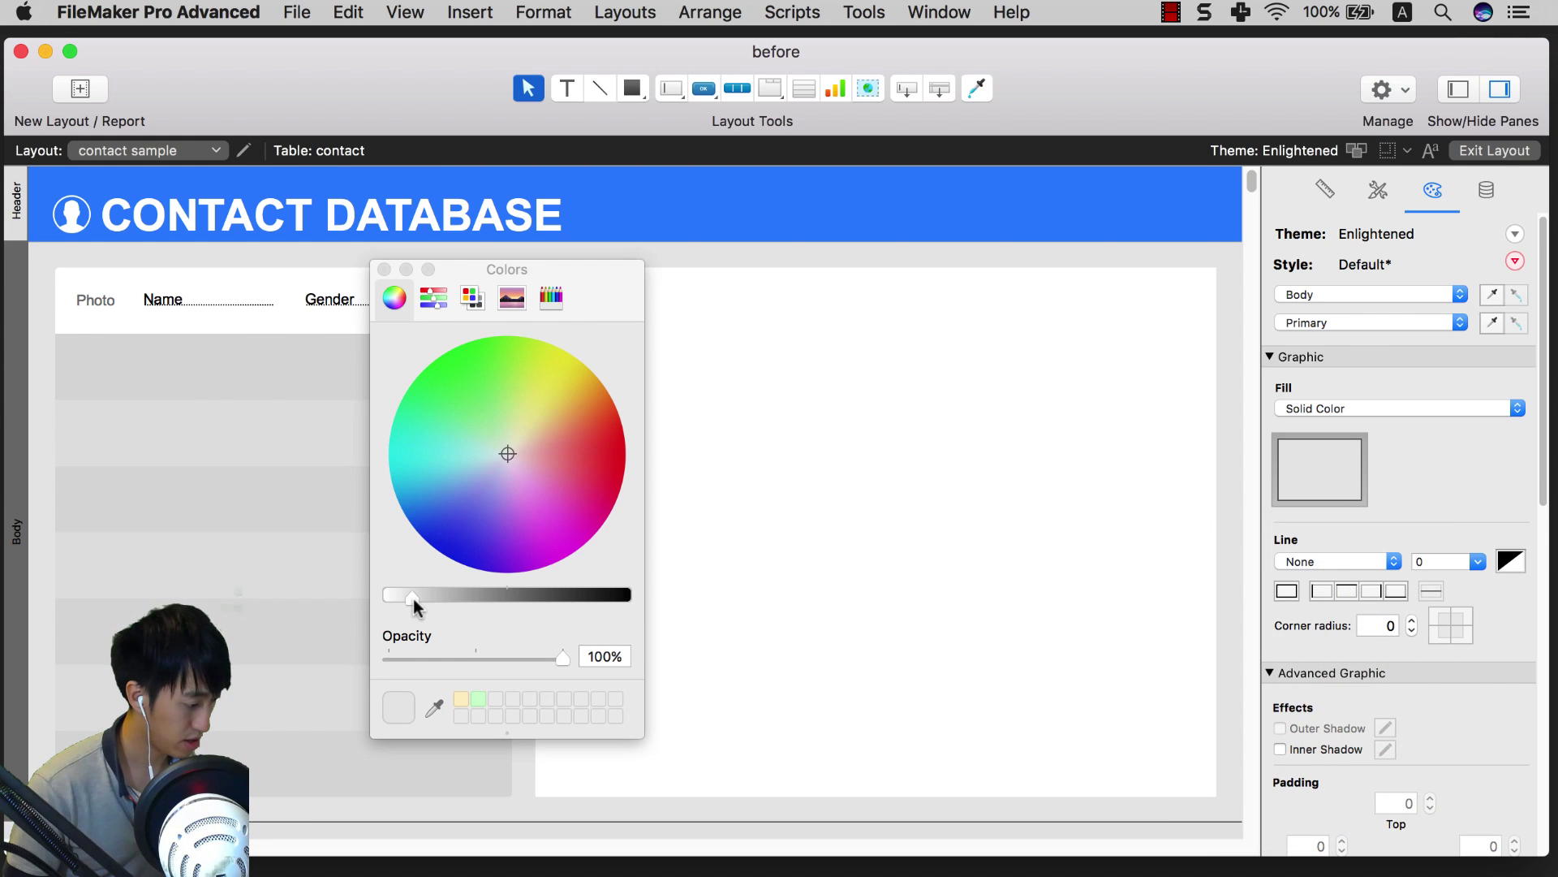
{"action": "left_click_drag", "start_coordinate": [412, 597], "coordinate": [401, 597]}
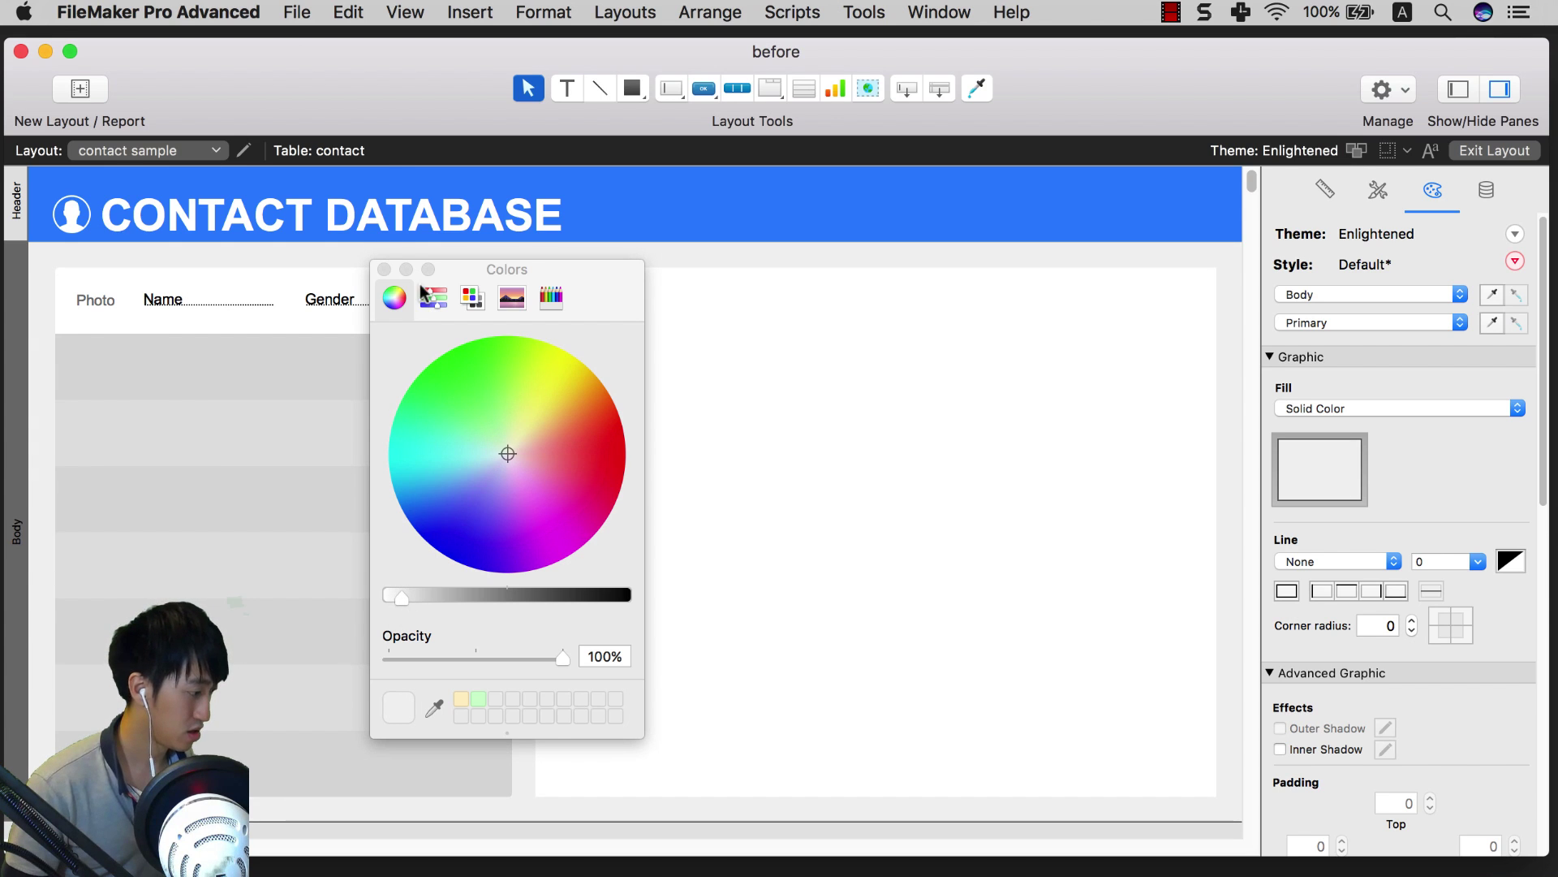
{"action": "left_click", "coordinate": [384, 269]}
{"action": "left_click", "coordinate": [502, 247]}
{"action": "scroll", "coordinate": [605, 268], "scroll_direction": "down", "scroll_amount": 1}
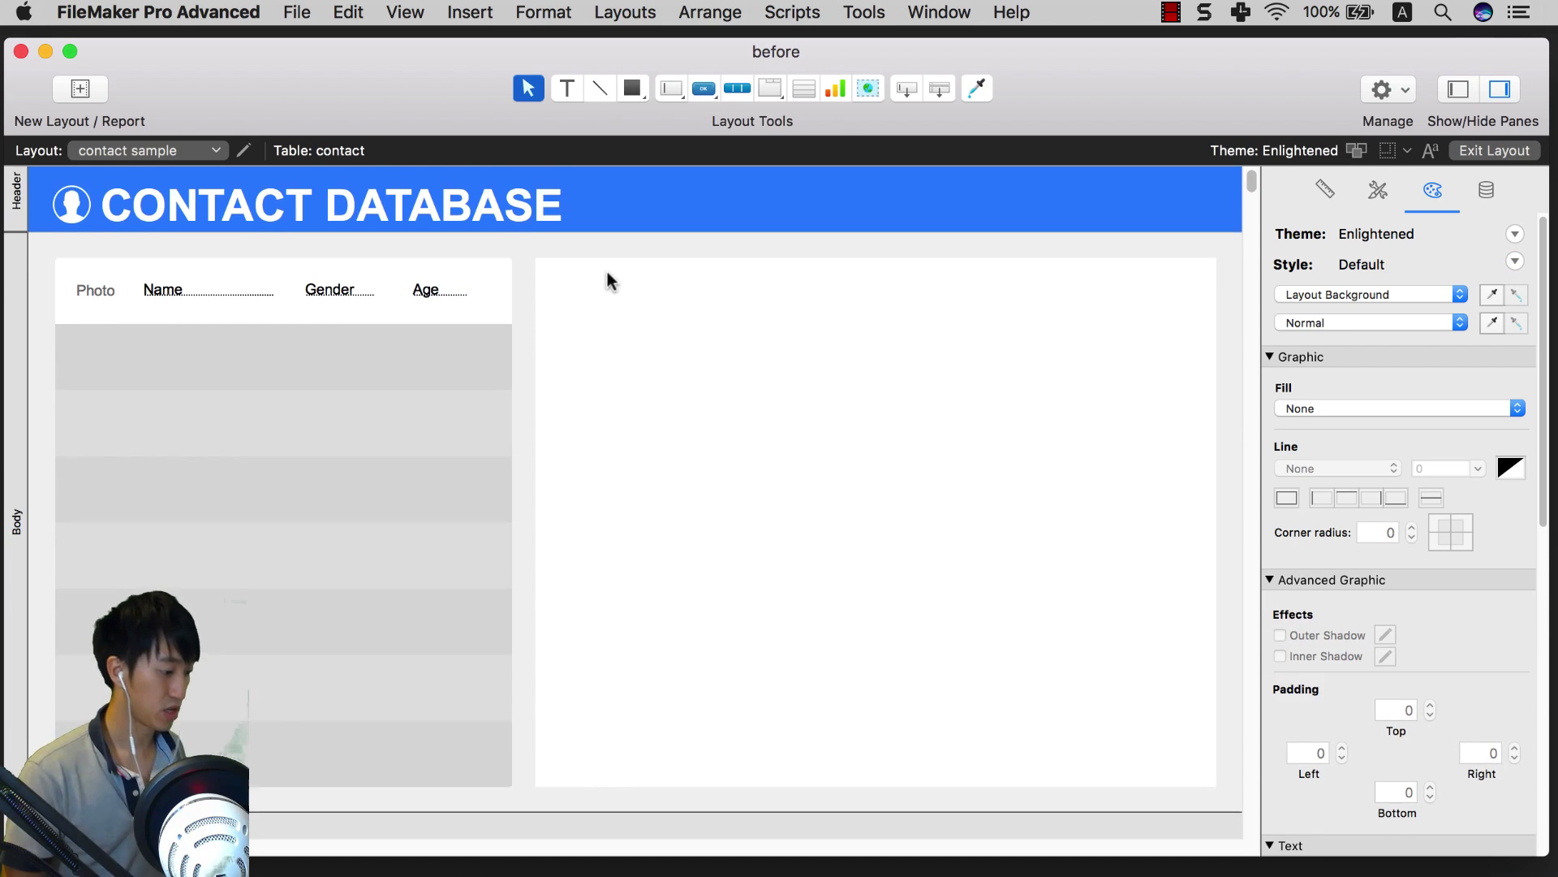
{"action": "scroll", "coordinate": [661, 337], "scroll_direction": "up", "scroll_amount": 2}
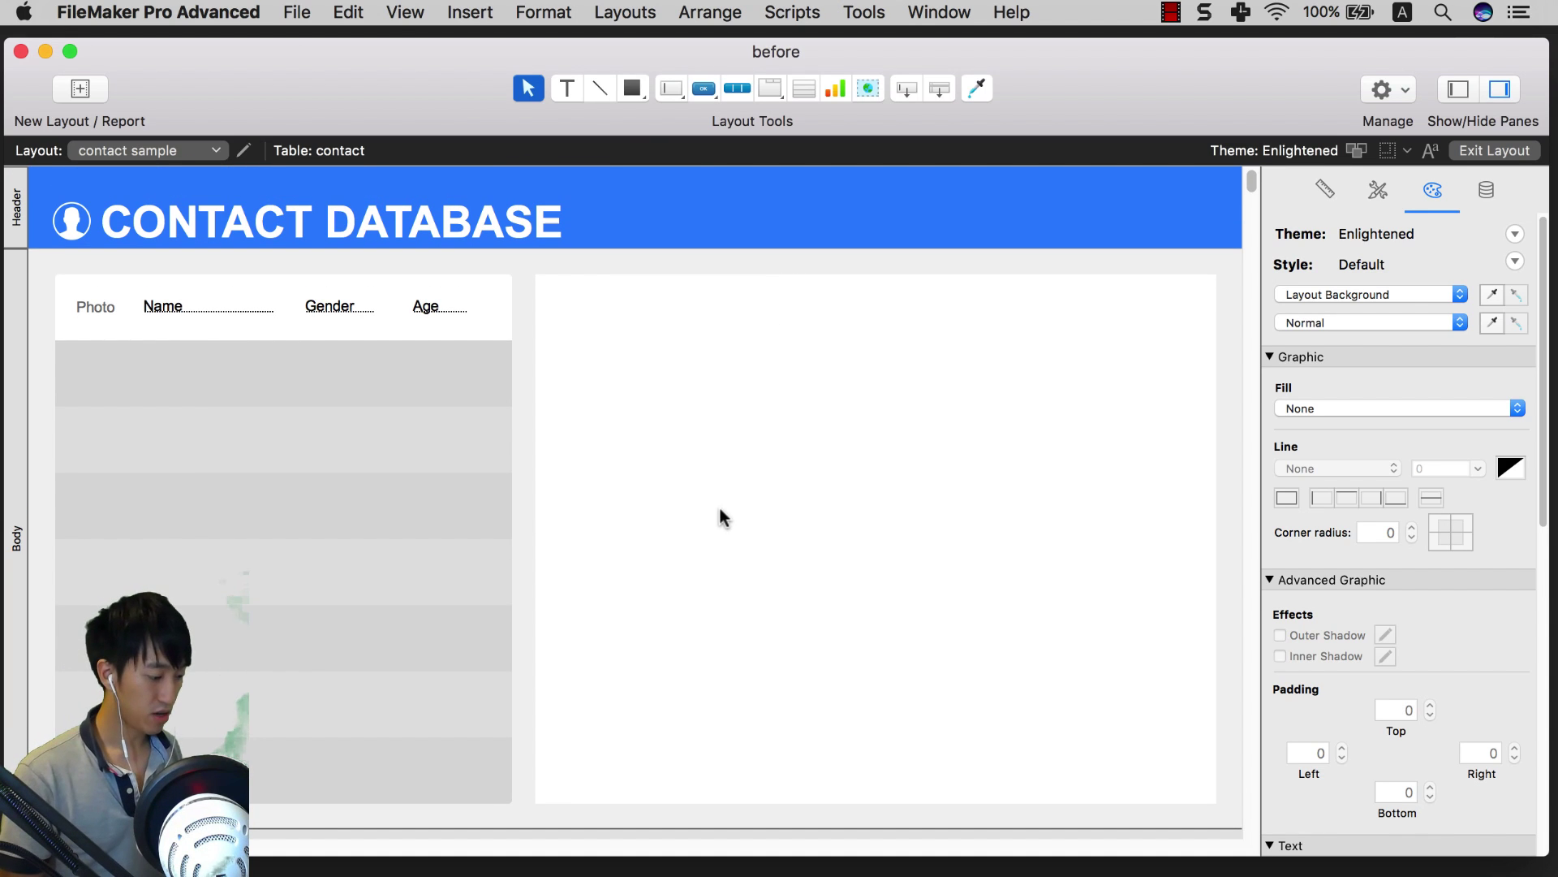
Step: Lock the white rectangle in place on the layout
{"action": "scroll", "coordinate": [906, 454], "scroll_direction": "right", "scroll_amount": 10}
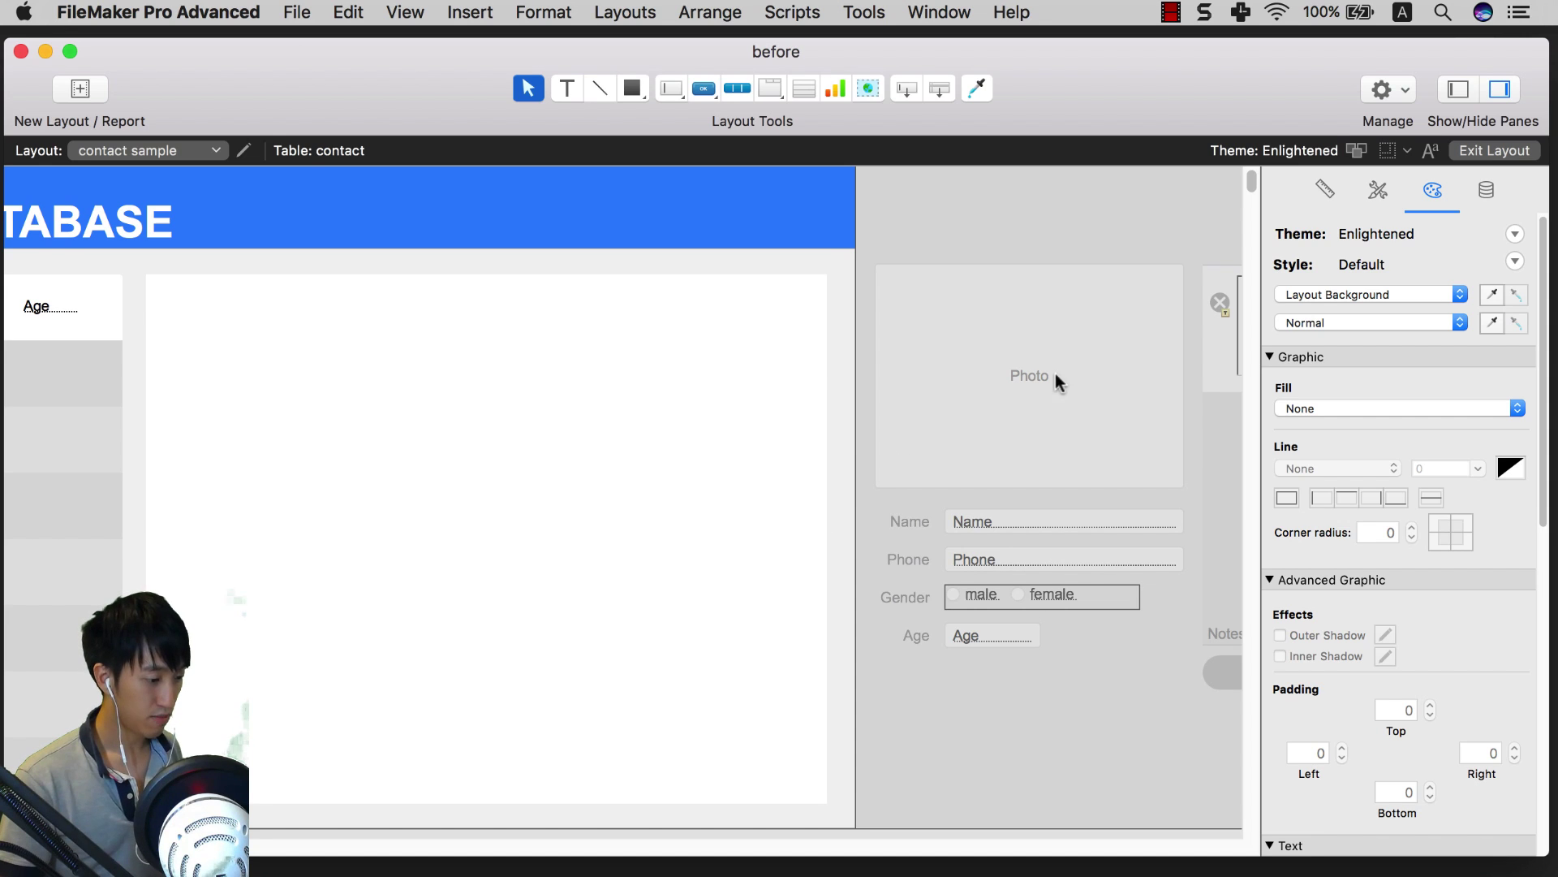
{"action": "left_click", "coordinate": [686, 395]}
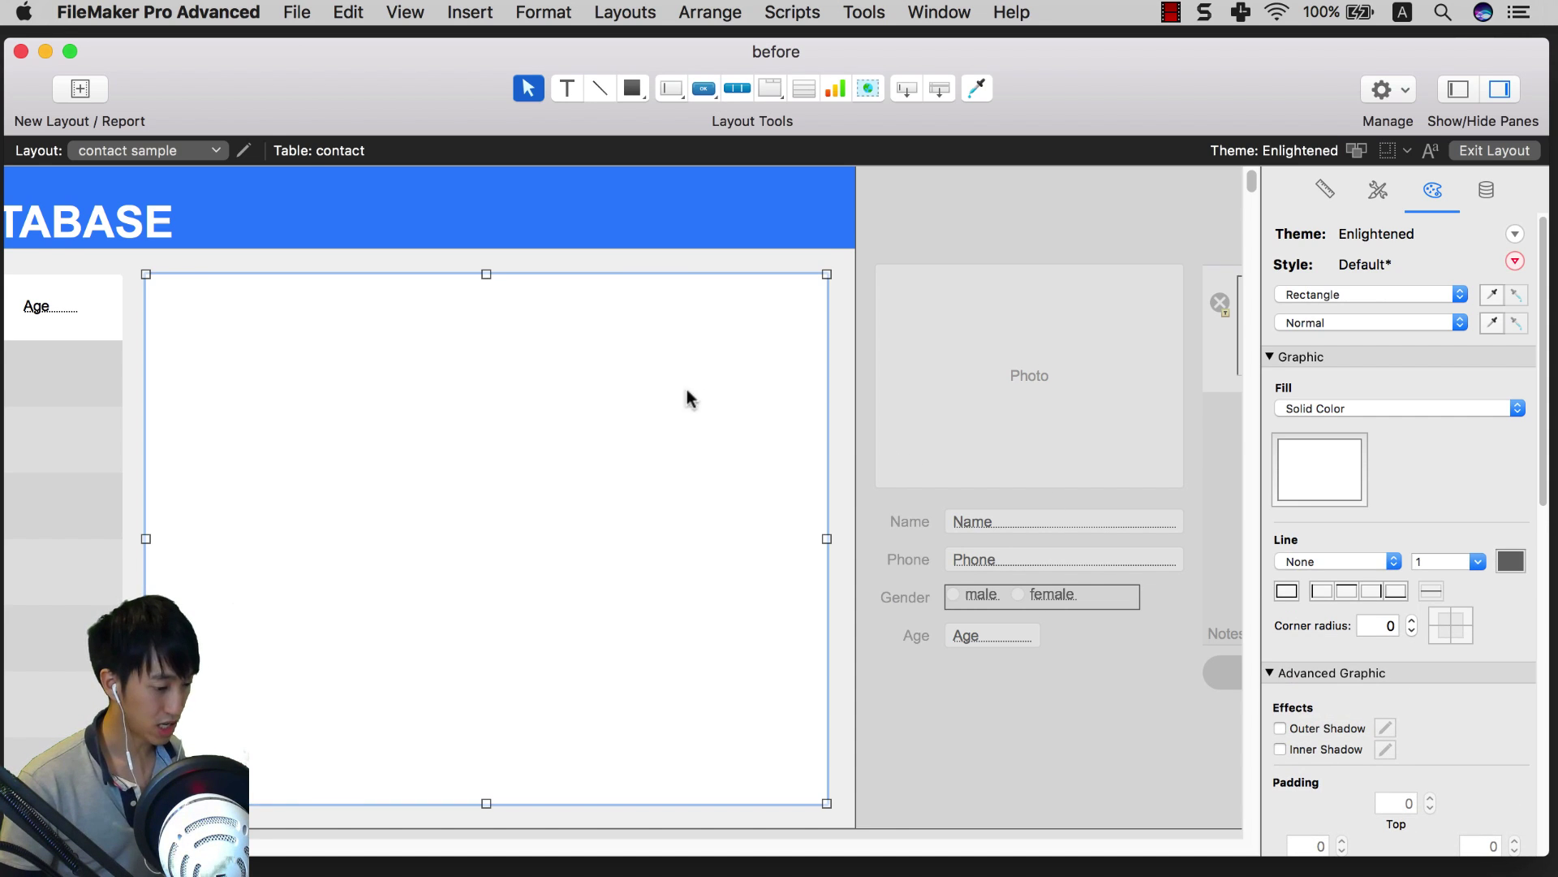
{"action": "left_click", "coordinate": [1324, 190]}
{"action": "scroll", "coordinate": [1453, 519], "scroll_direction": "down", "scroll_amount": 2}
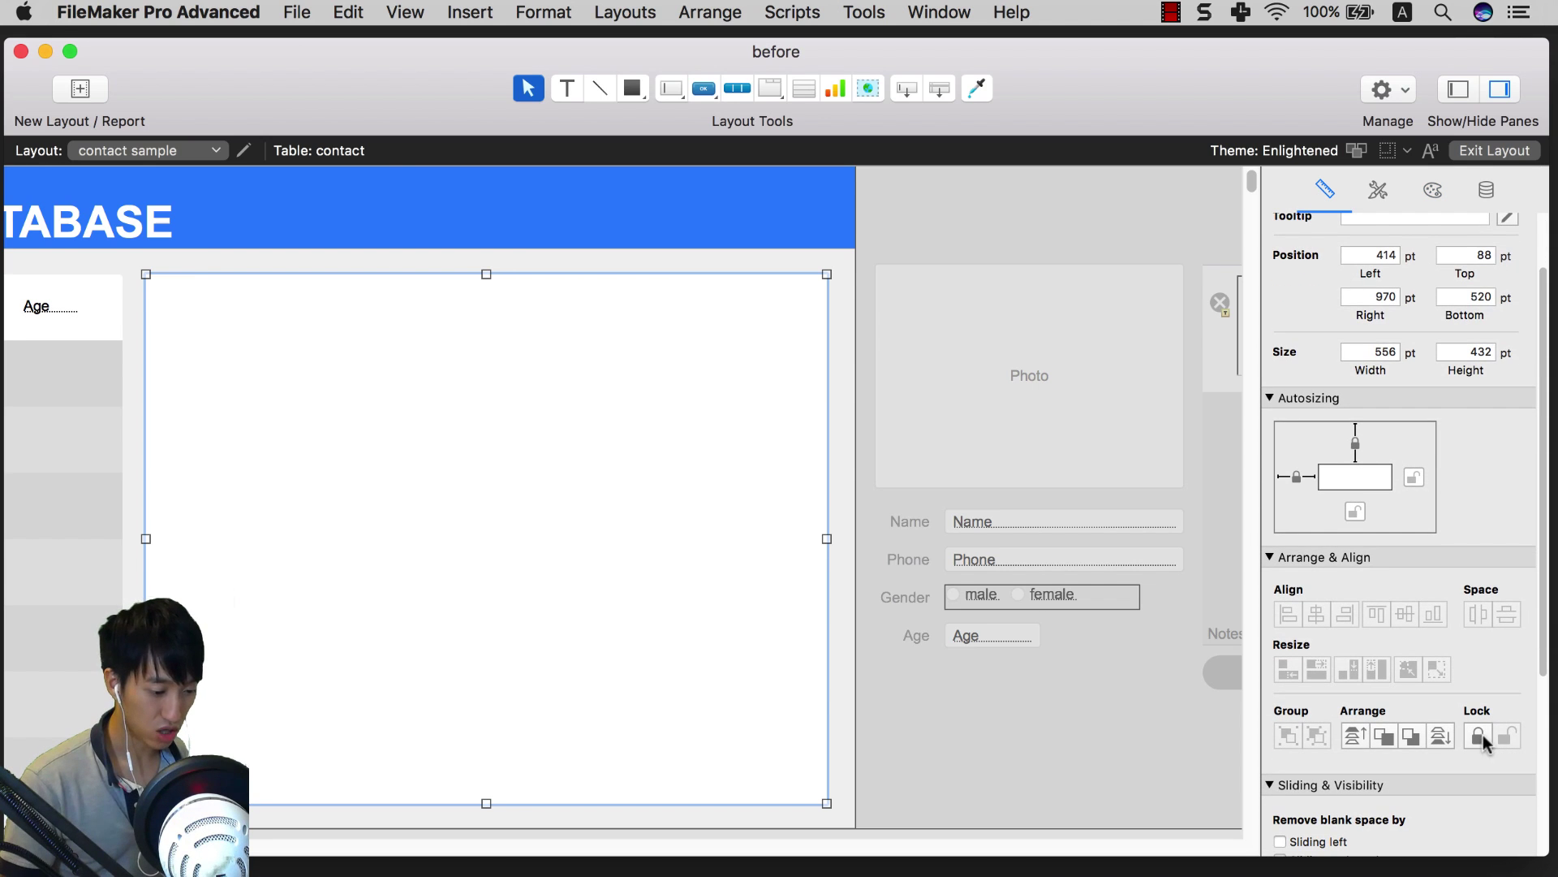
{"action": "left_click", "coordinate": [1478, 736]}
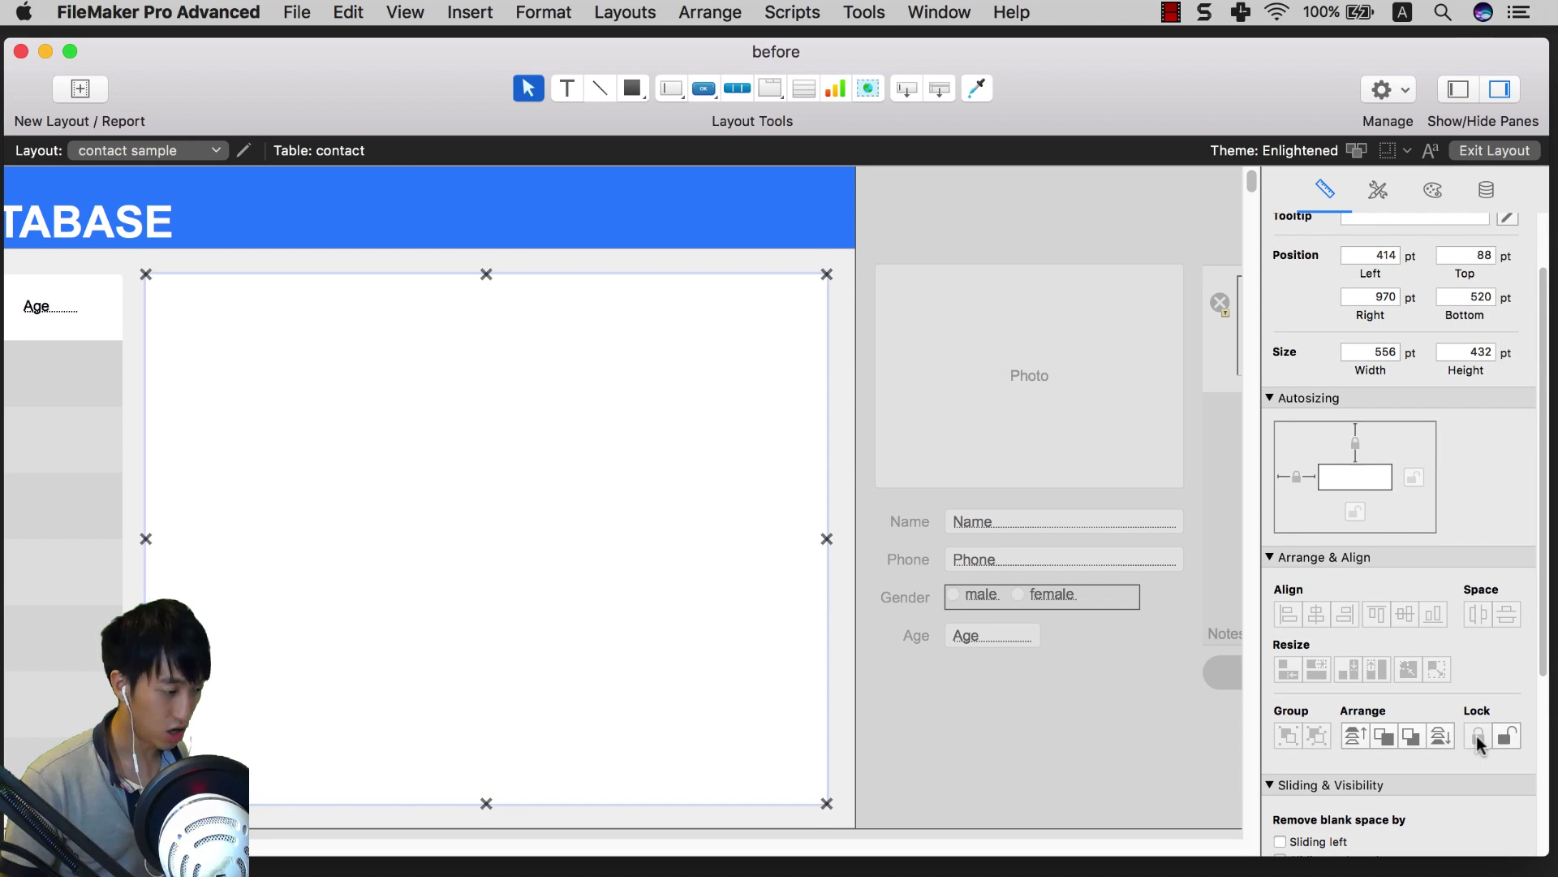
Step: Move the grouped contact details from beside the layout onto the white rectangle and bring the group in front of it
{"action": "left_click", "coordinate": [1049, 403]}
{"action": "left_click_drag", "start_coordinate": [1079, 397], "coordinate": [351, 436]}
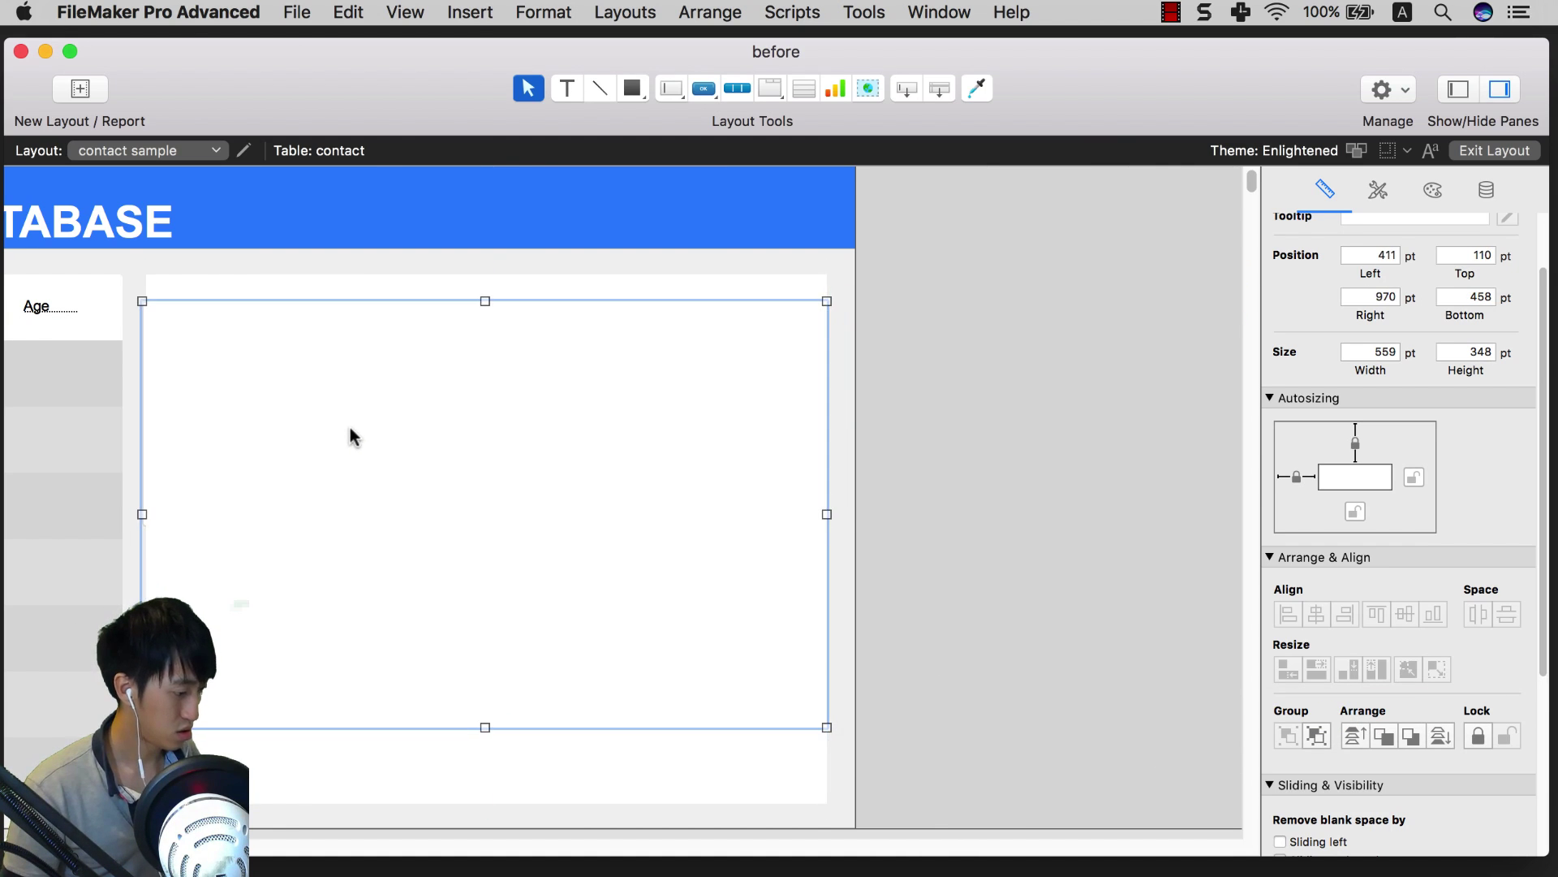
{"action": "left_click", "coordinate": [352, 436], "text": "shift"}
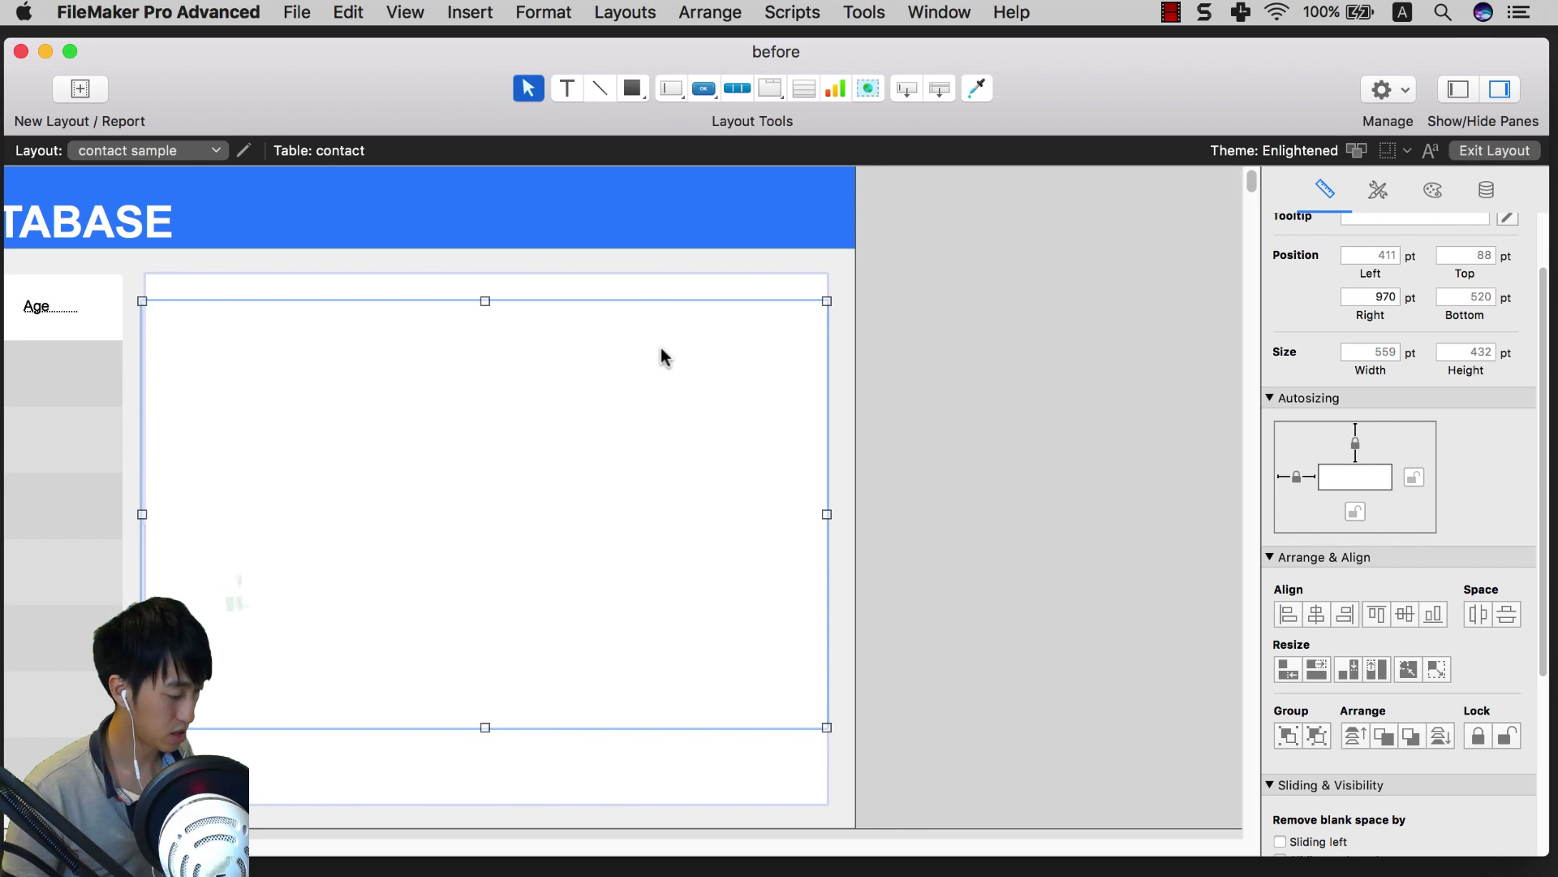
{"action": "left_click", "coordinate": [1461, 90]}
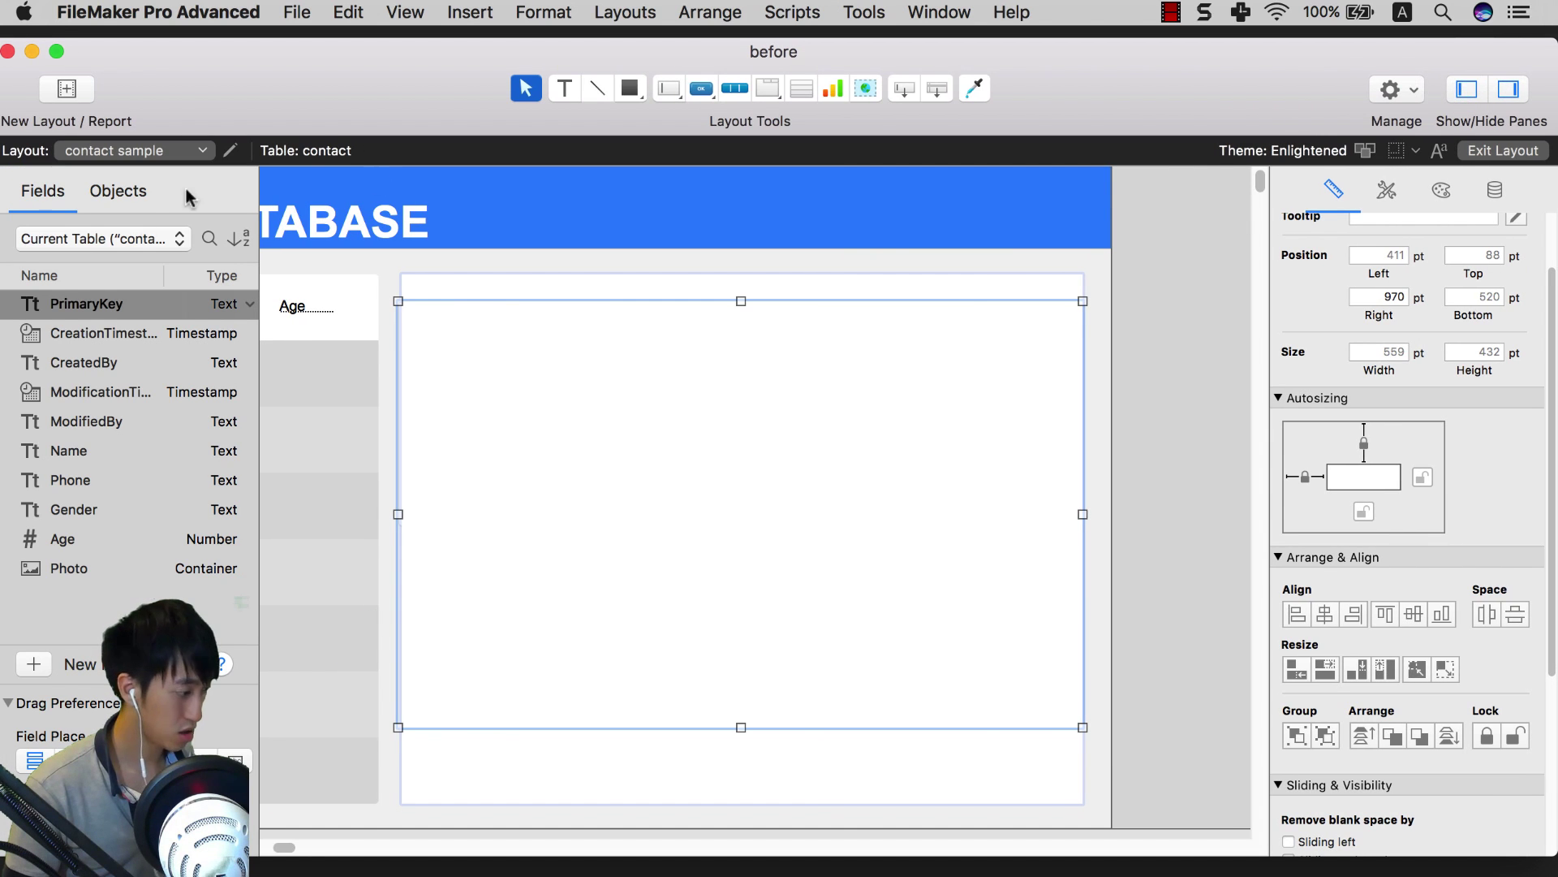
{"action": "left_click", "coordinate": [114, 191]}
{"action": "left_click", "coordinate": [33, 368]}
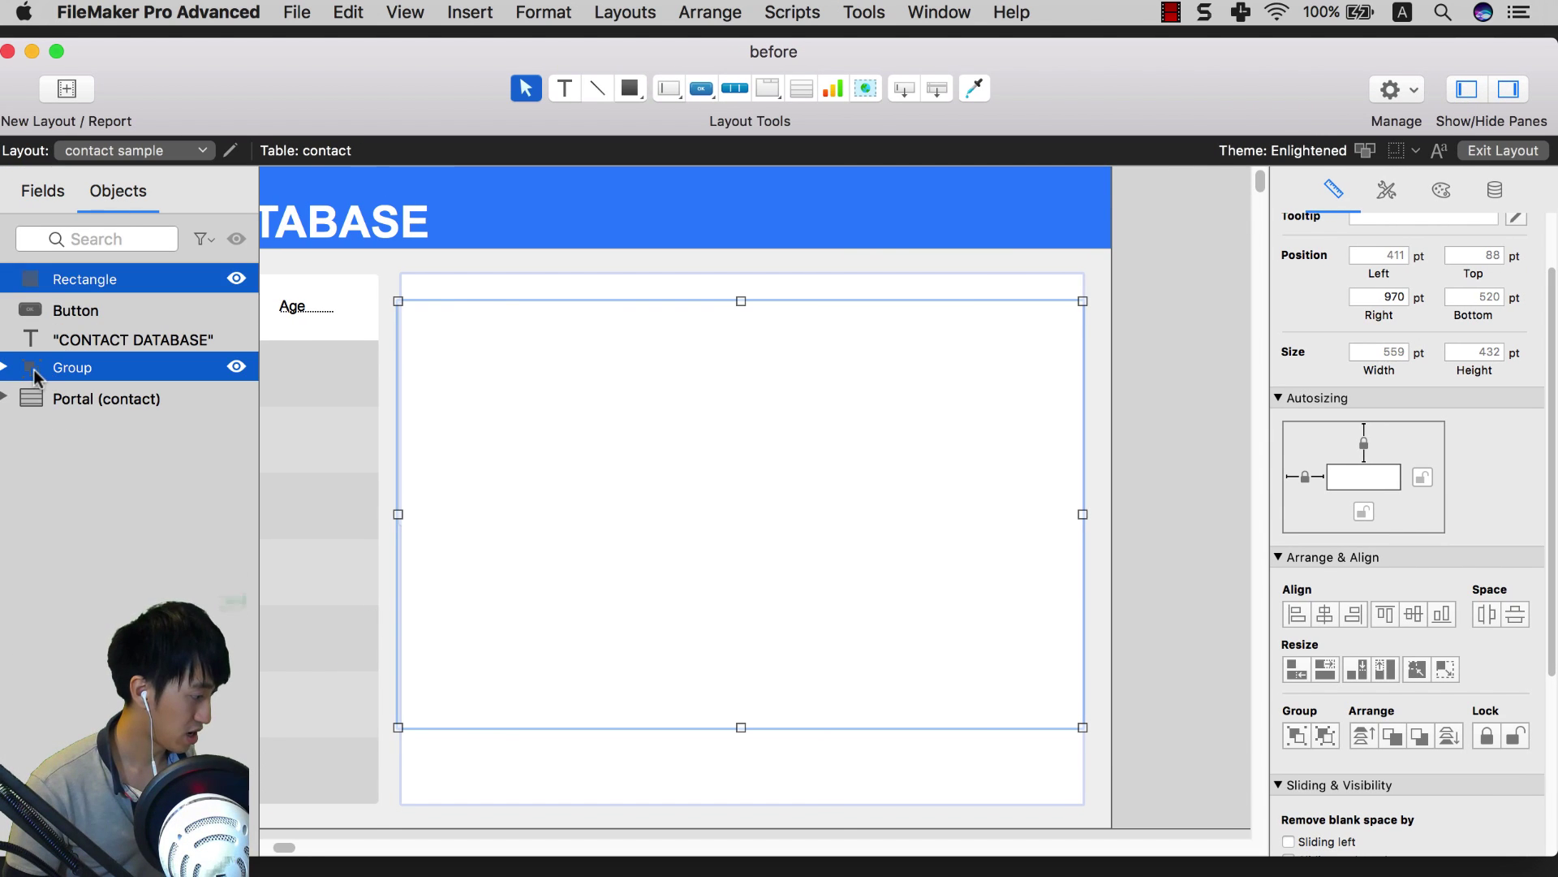
{"action": "left_click_drag", "start_coordinate": [37, 368], "coordinate": [71, 277]}
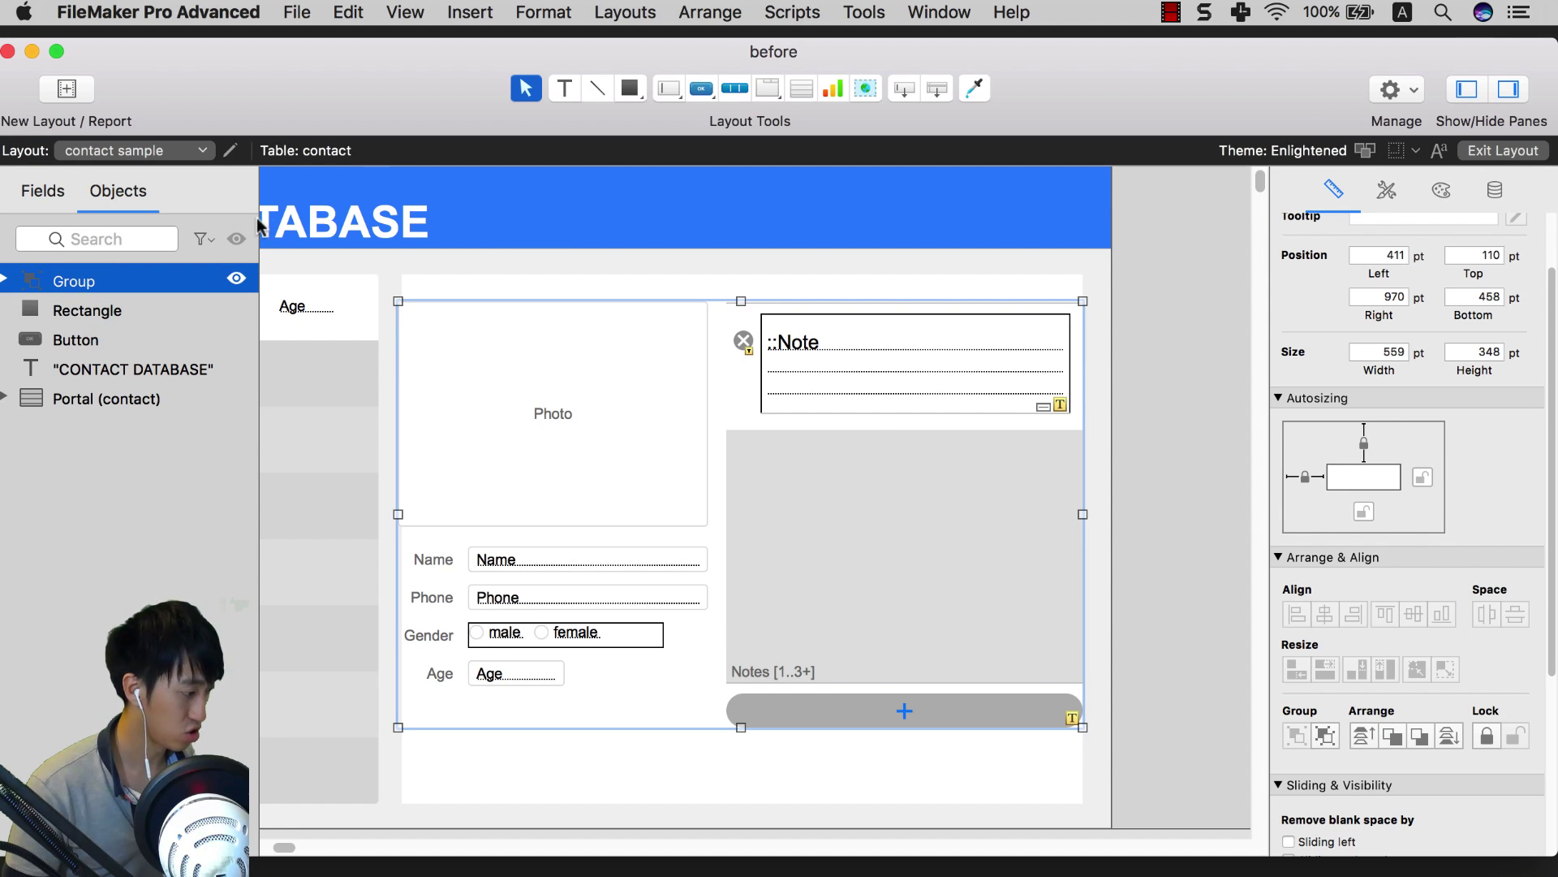
Step: Nudge the contact details group to a left position of 414 pt and ungroup it
{"action": "left_click", "coordinate": [1163, 382]}
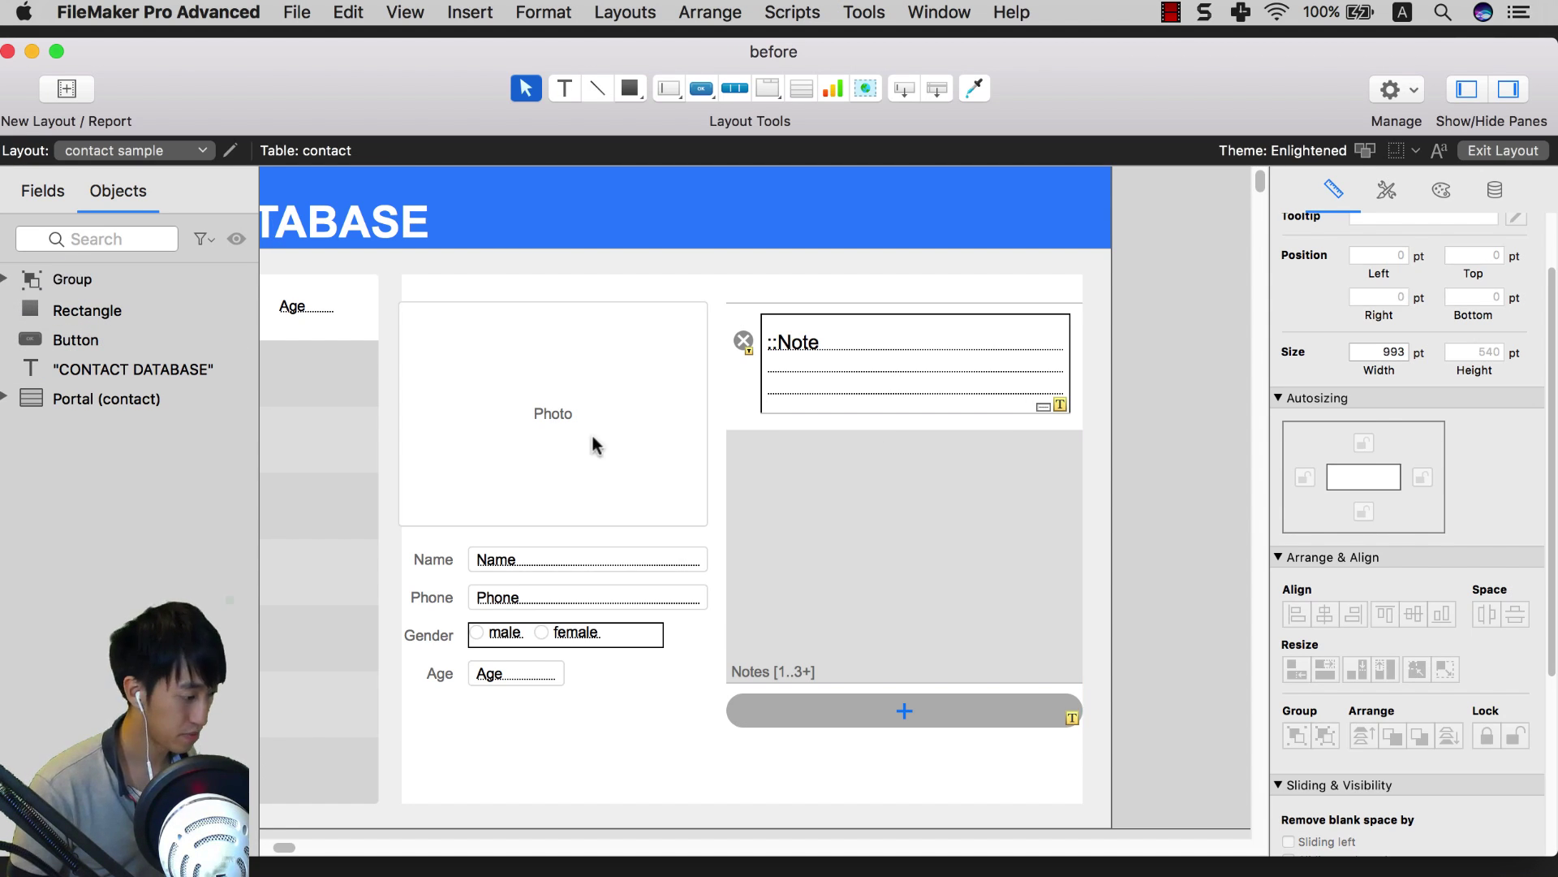
{"action": "left_click", "coordinate": [578, 430]}
{"action": "key", "text": "Right"}
{"action": "key", "text": "Right"}
{"action": "key", "text": "Right"}
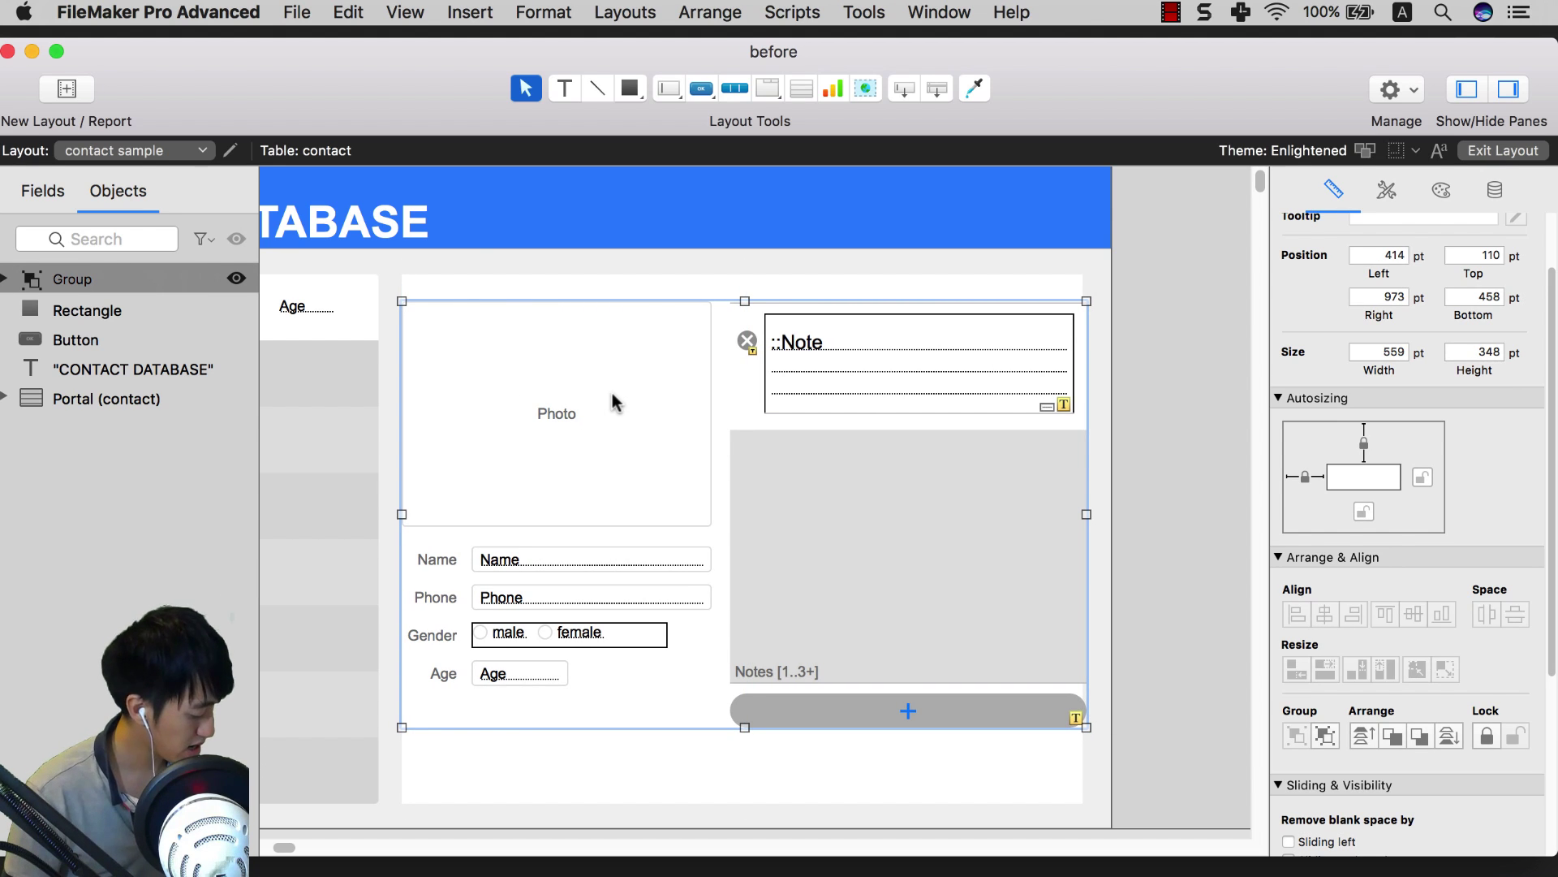
{"action": "key", "text": "super+shift+g"}
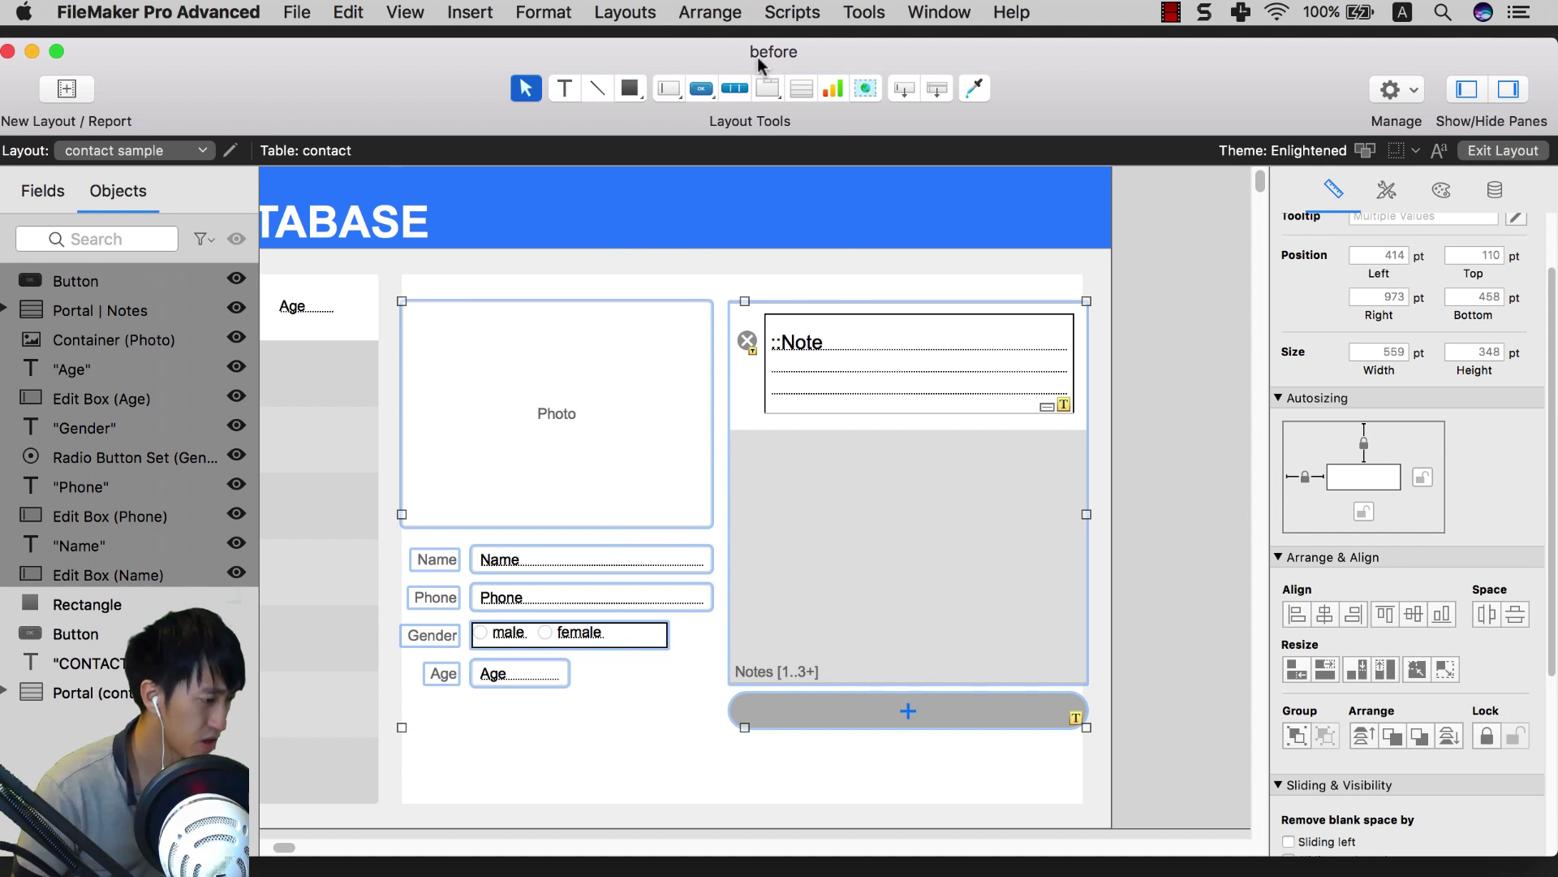
{"action": "left_click", "coordinate": [621, 12]}
{"action": "mouse_move", "coordinate": [539, 12]}
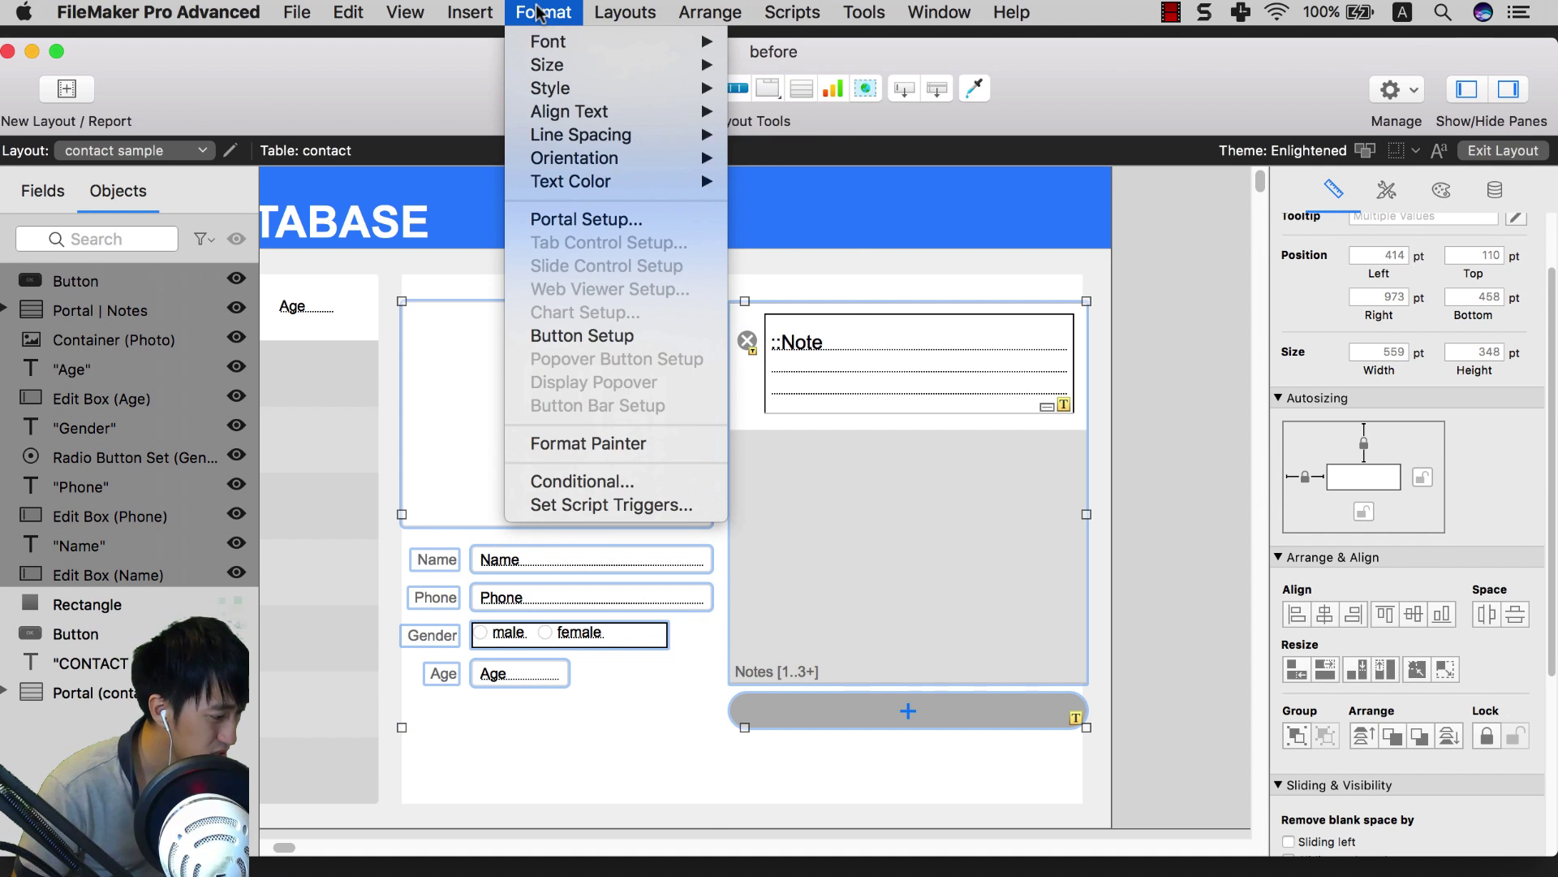
{"action": "mouse_move", "coordinate": [476, 12]}
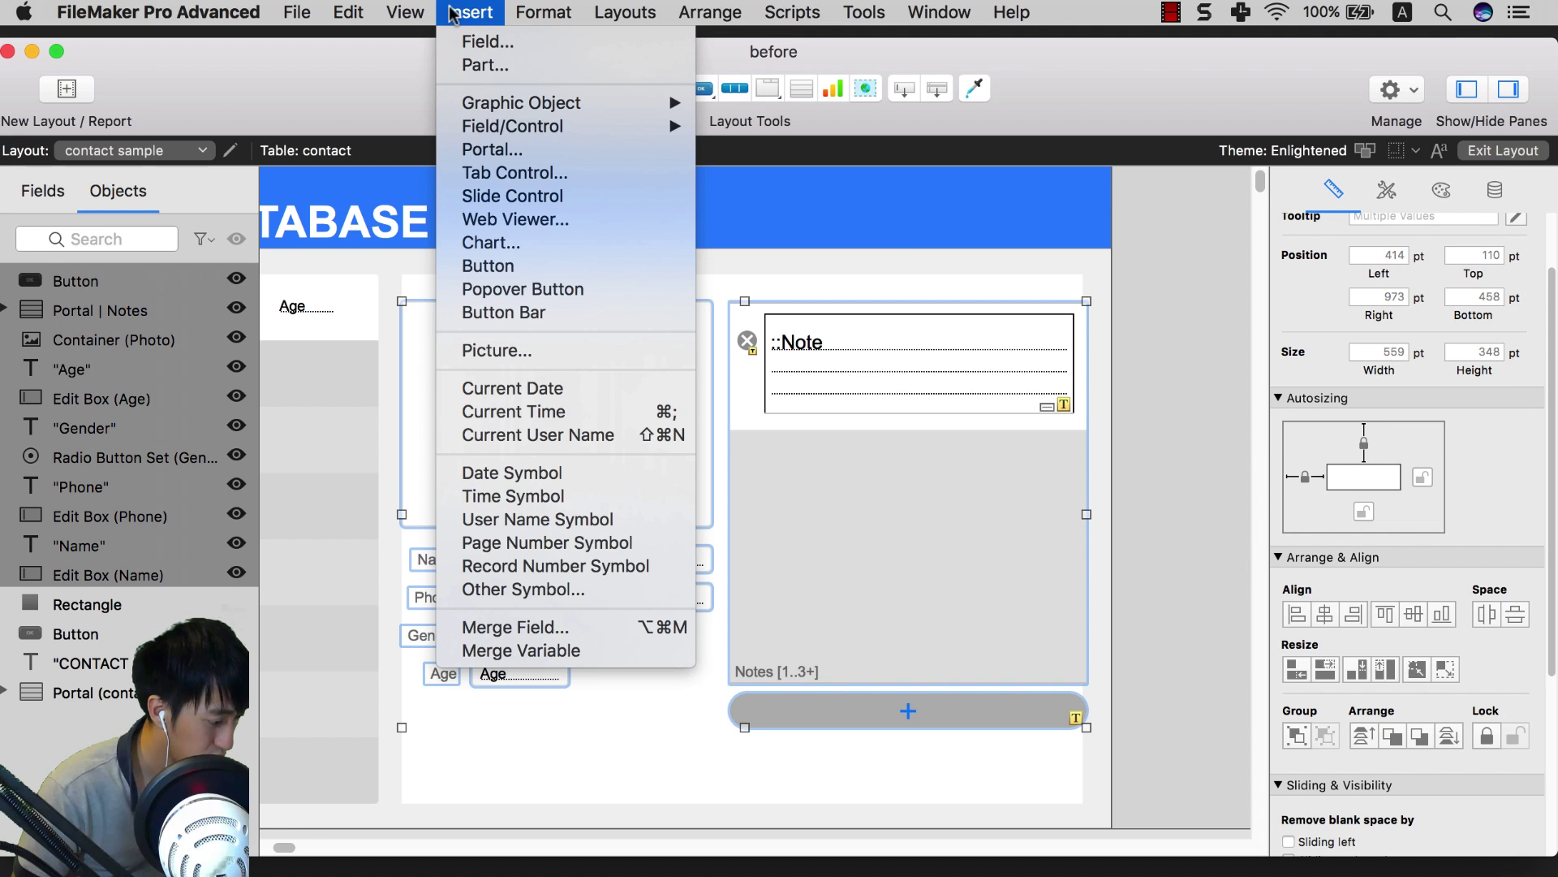
{"action": "mouse_move", "coordinate": [415, 16]}
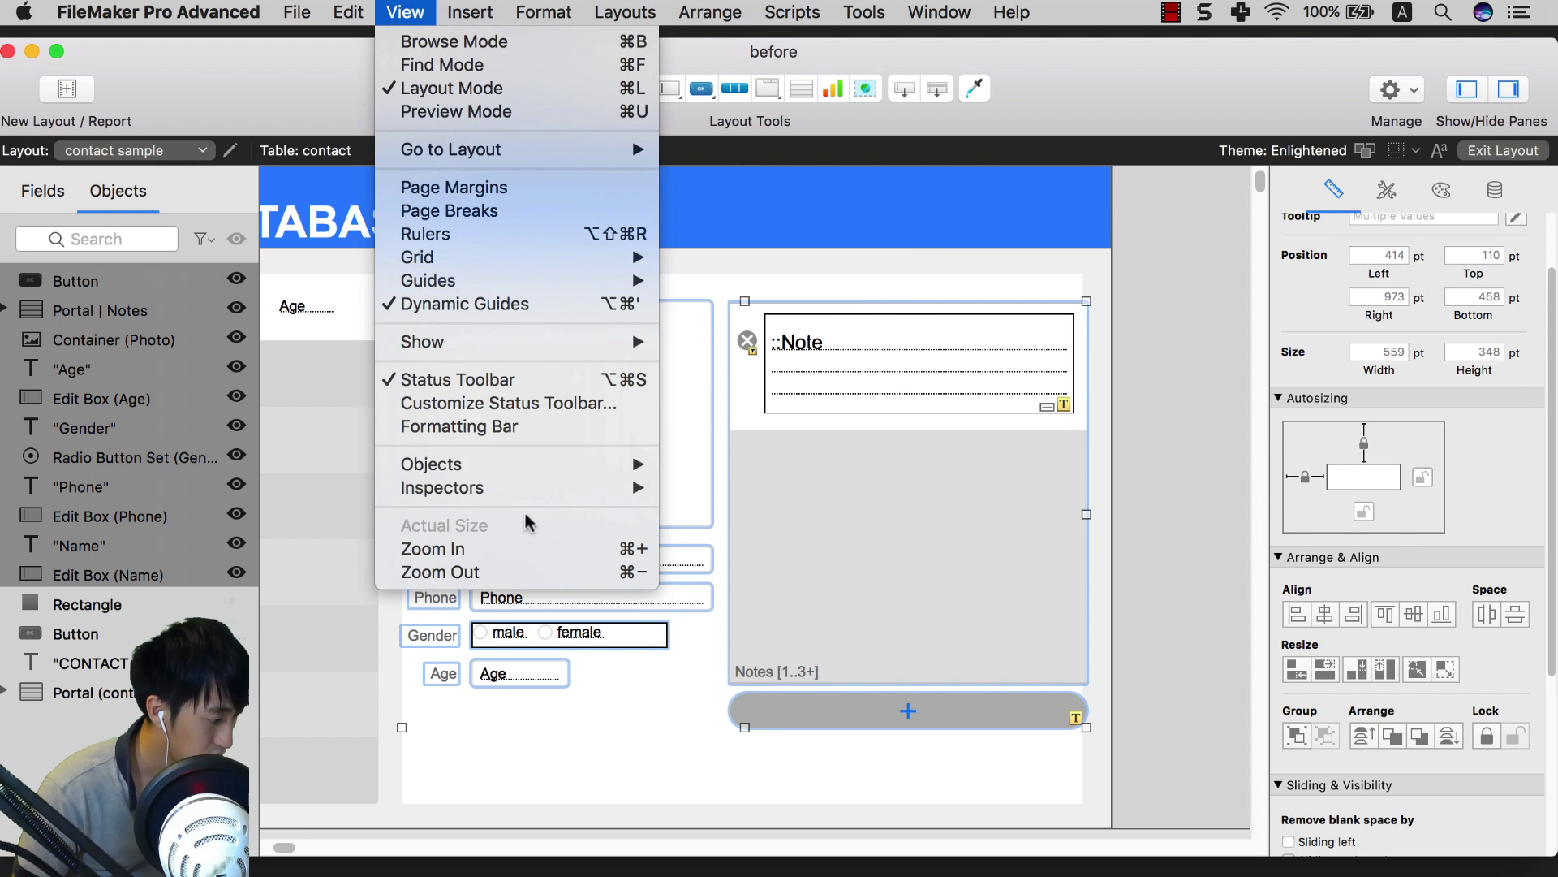
{"action": "left_click", "coordinate": [619, 13]}
{"action": "left_click", "coordinate": [618, 13]}
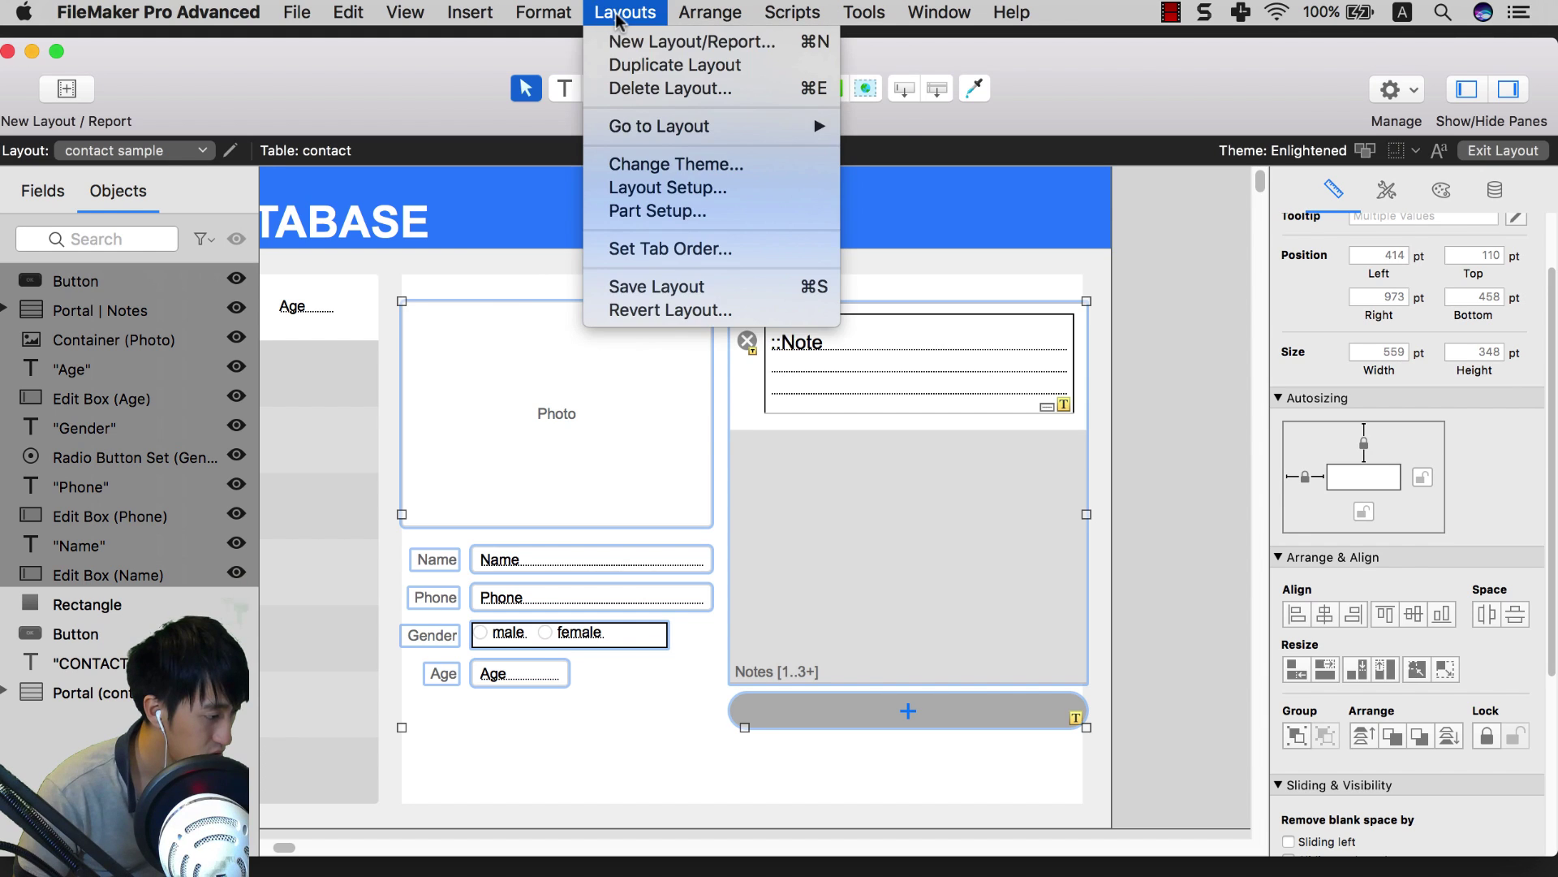
{"action": "mouse_move", "coordinate": [714, 17]}
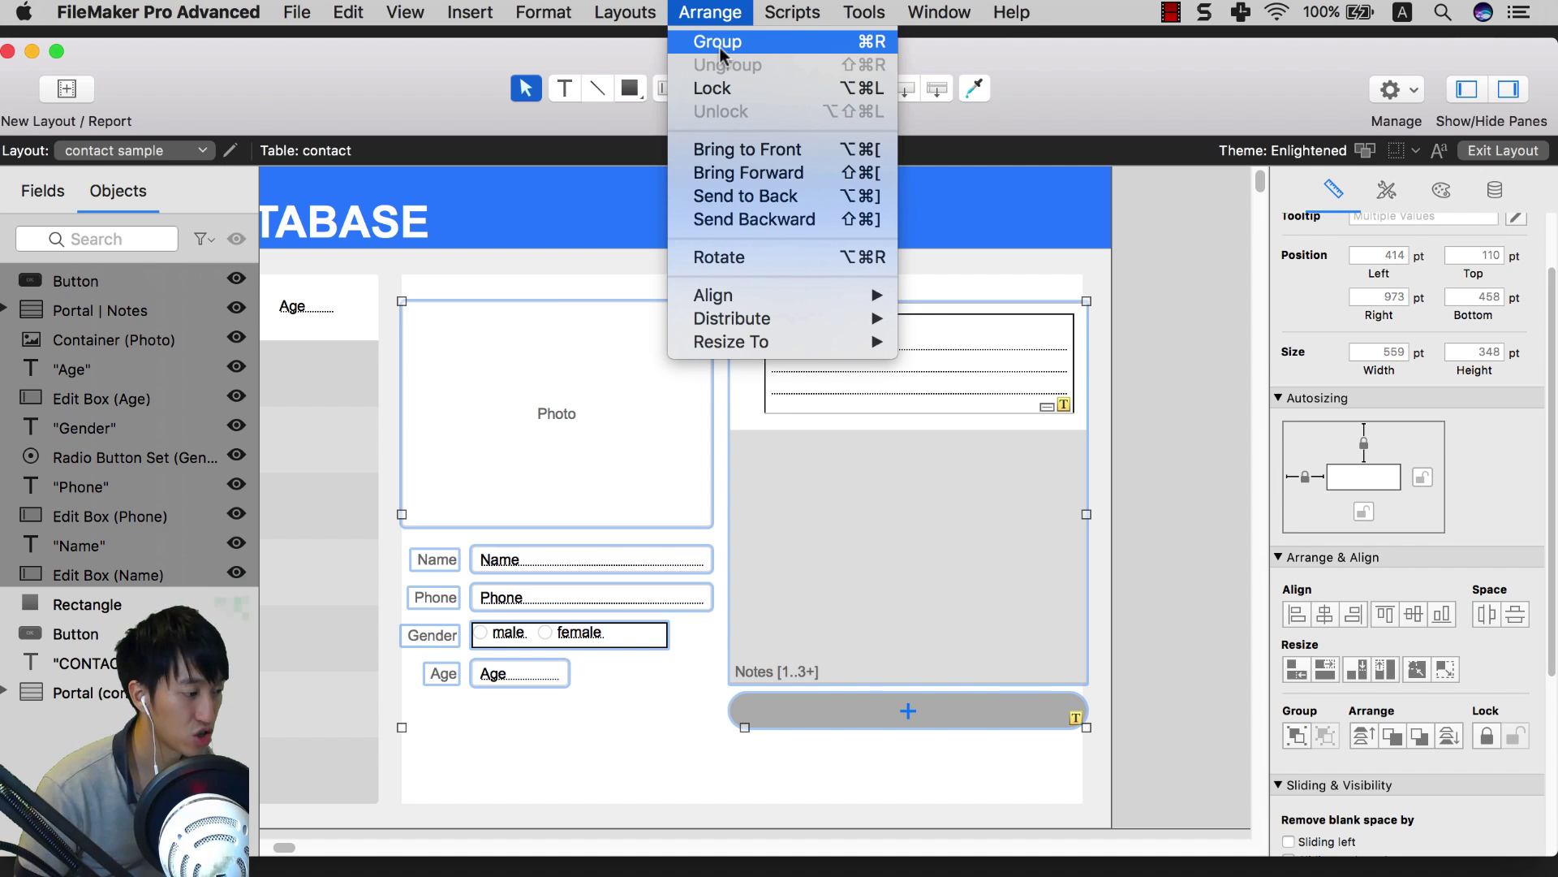
{"action": "left_click", "coordinate": [686, 18]}
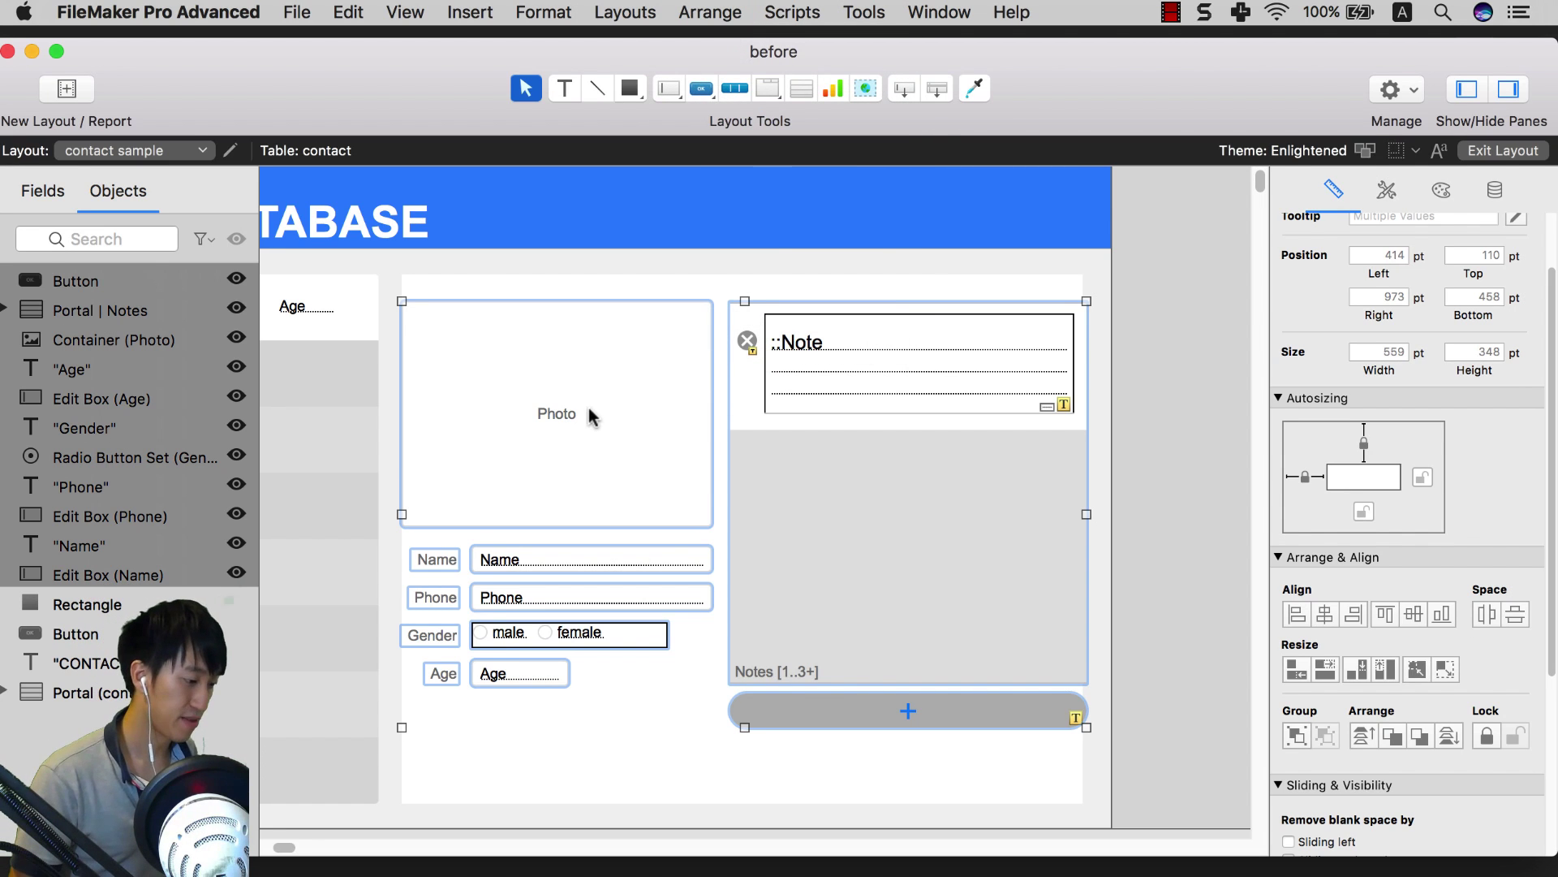
Step: Shift all ungrouped contact detail objects about 4 pt right and 2 pt down on the white rectangle
{"action": "left_click_drag", "start_coordinate": [588, 409], "coordinate": [593, 410]}
{"action": "left_click", "coordinate": [1174, 417]}
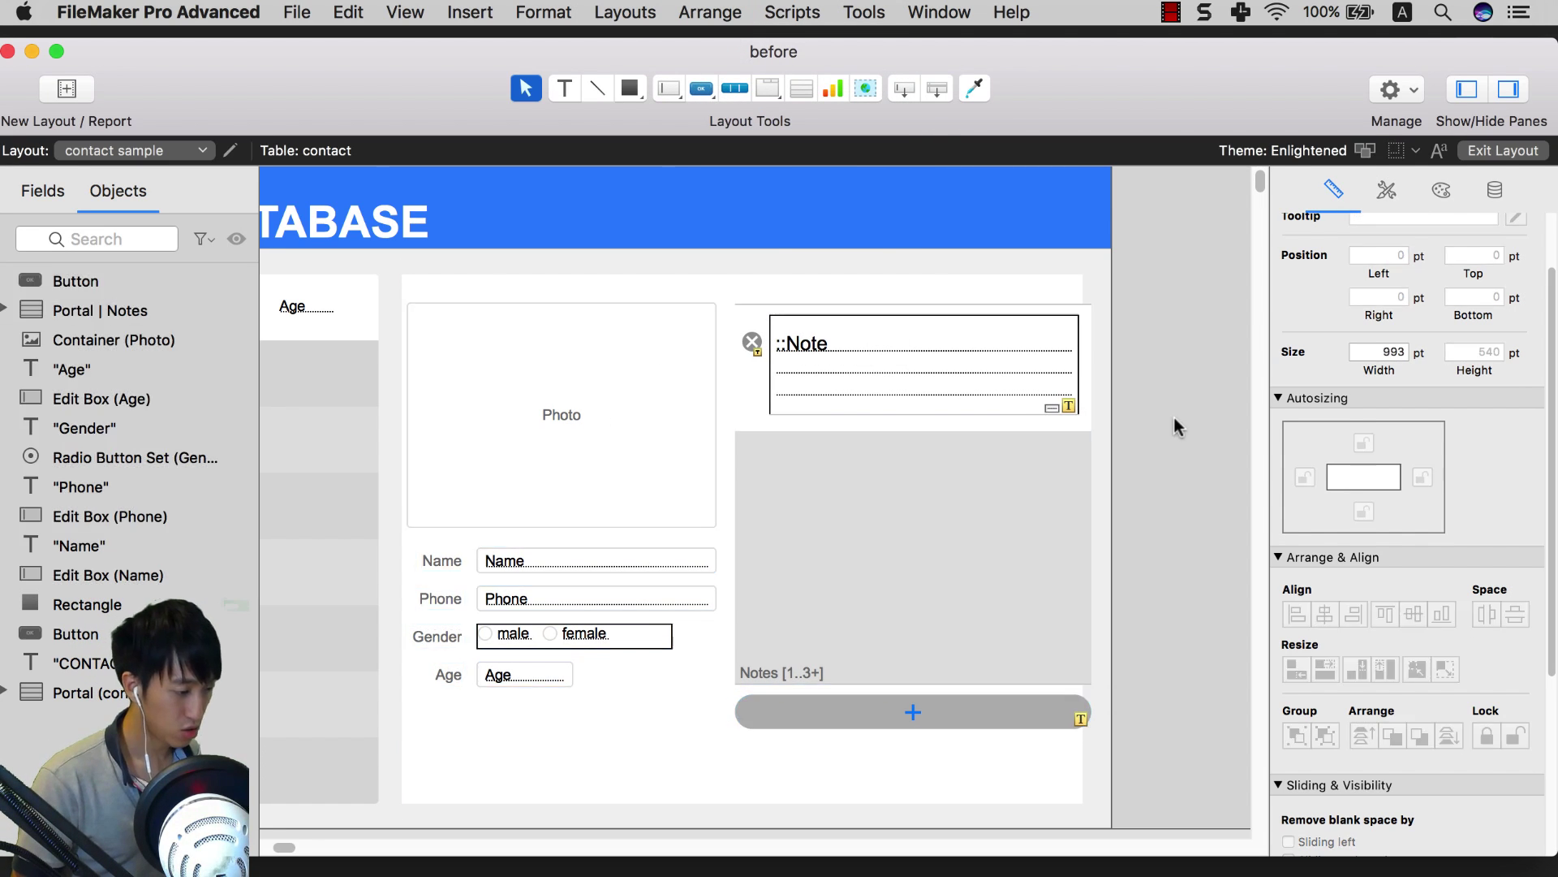
{"action": "left_click", "coordinate": [1002, 503]}
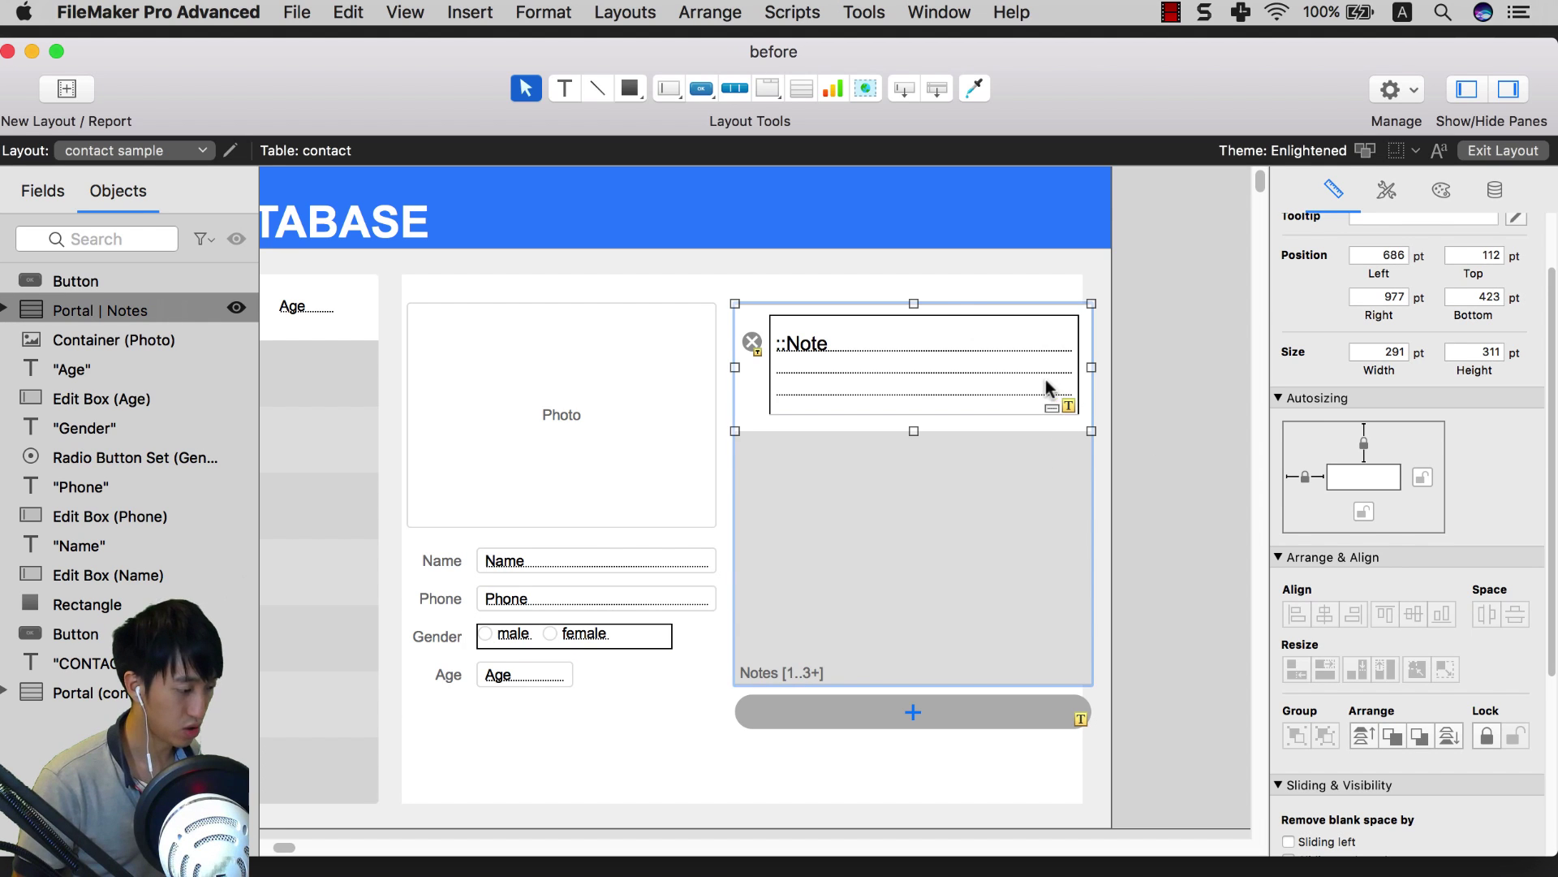
Step: Shrink the Photo container to about 216 by 174 pt and place it at left 435 pt, top 112 pt
{"action": "left_click", "coordinate": [616, 424]}
{"action": "left_click_drag", "start_coordinate": [714, 525], "coordinate": [644, 515]}
{"action": "left_click_drag", "start_coordinate": [568, 455], "coordinate": [585, 461]}
{"action": "left_click_drag", "start_coordinate": [668, 411], "coordinate": [694, 411]}
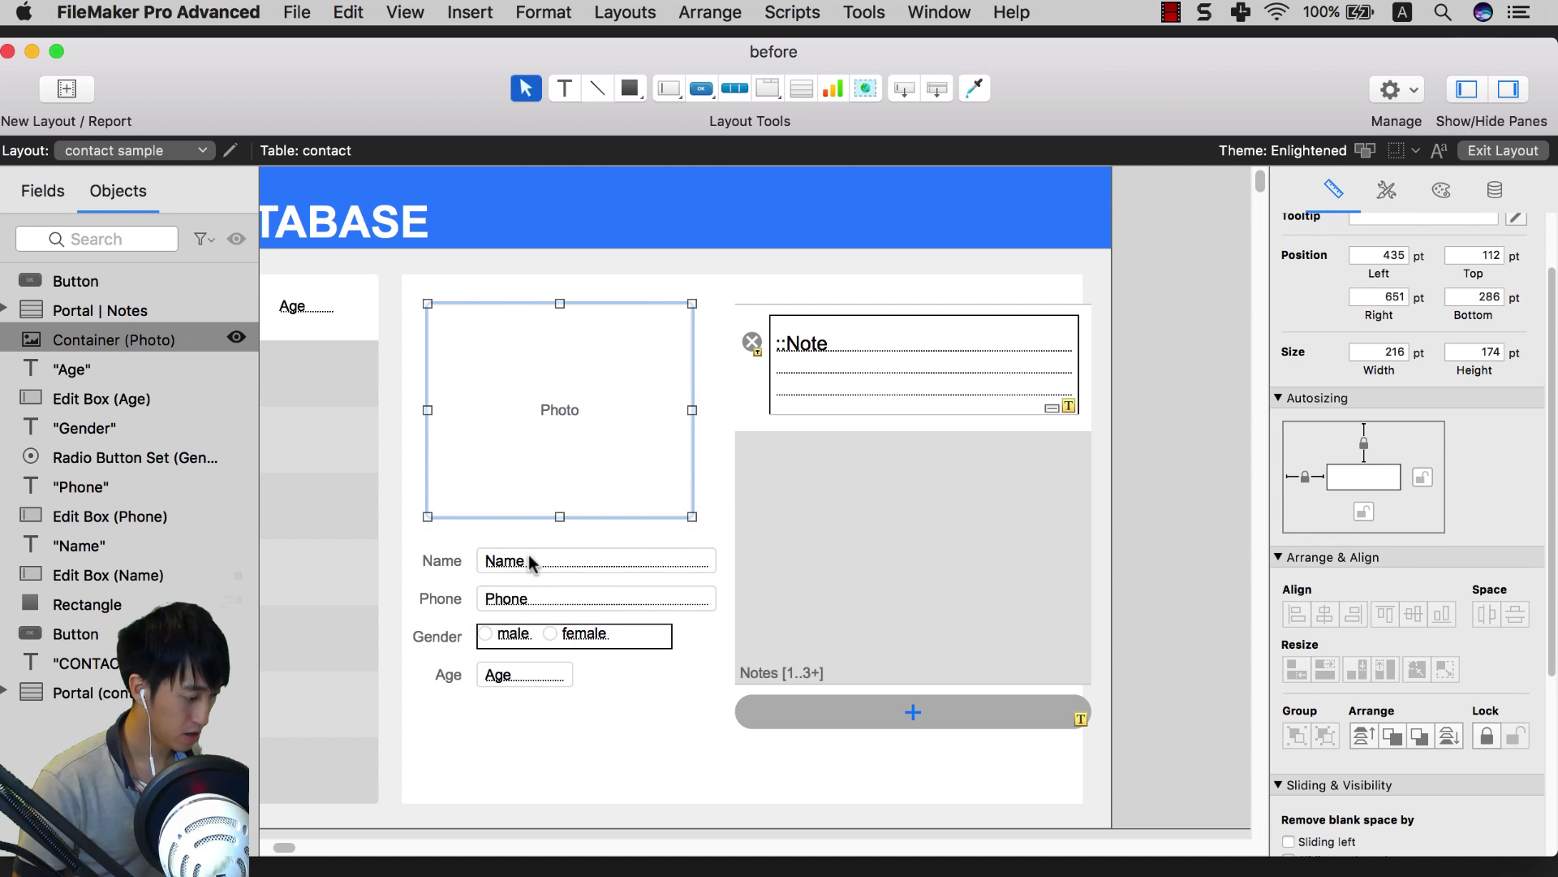
Step: Narrow the Name and Phone fields to 176 pt to match the photo's right edge, and move them and the Name label up
{"action": "left_click", "coordinate": [531, 563]}
{"action": "scroll", "coordinate": [619, 641], "scroll_direction": "down", "scroll_amount": 1}
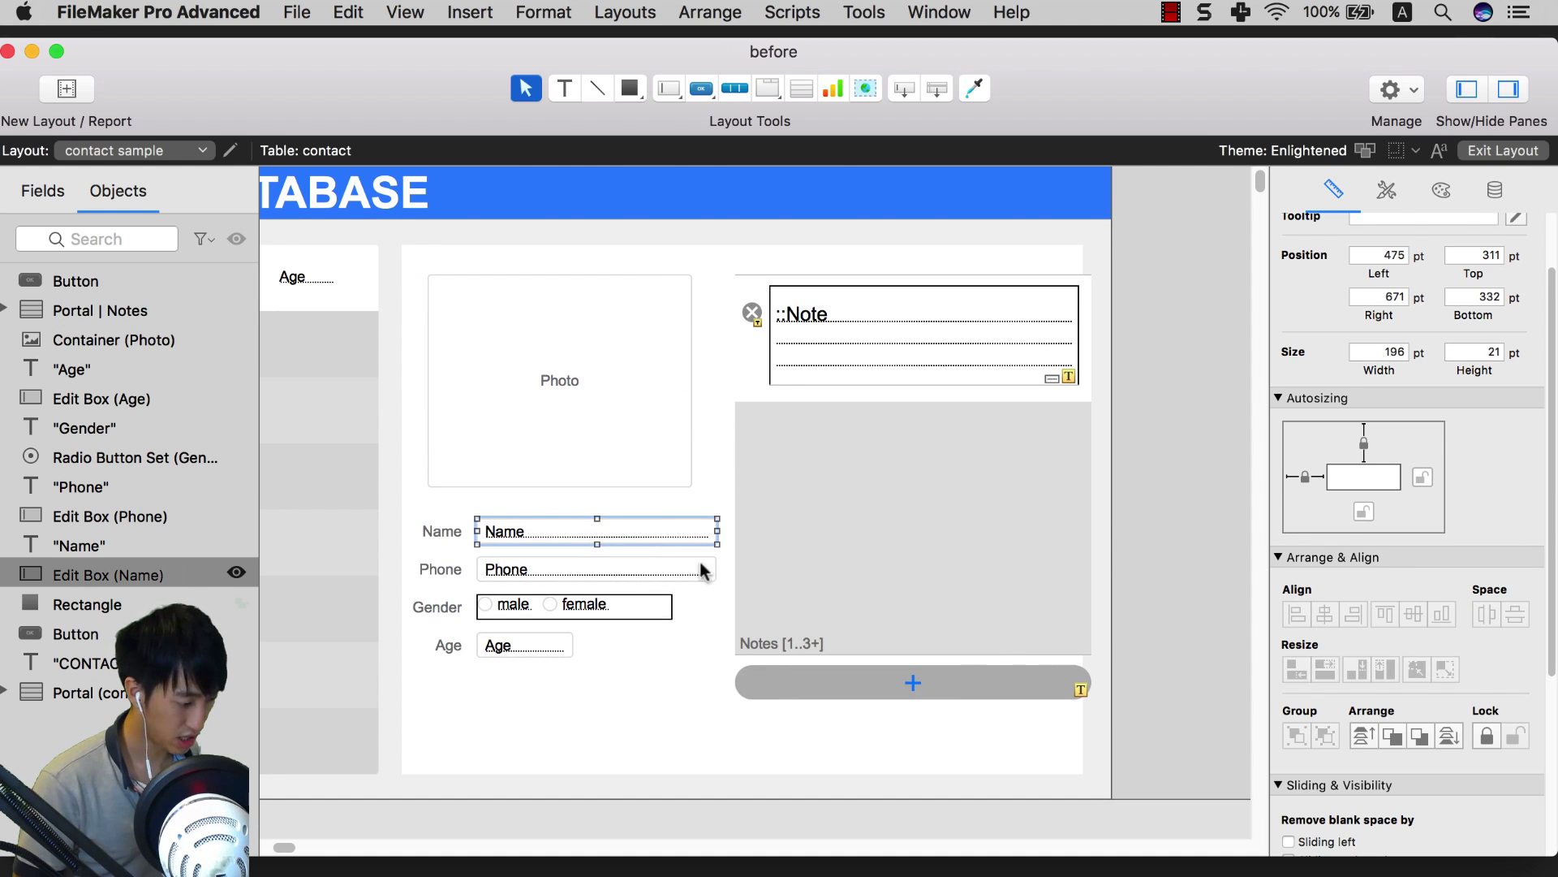
{"action": "left_click", "coordinate": [651, 431]}
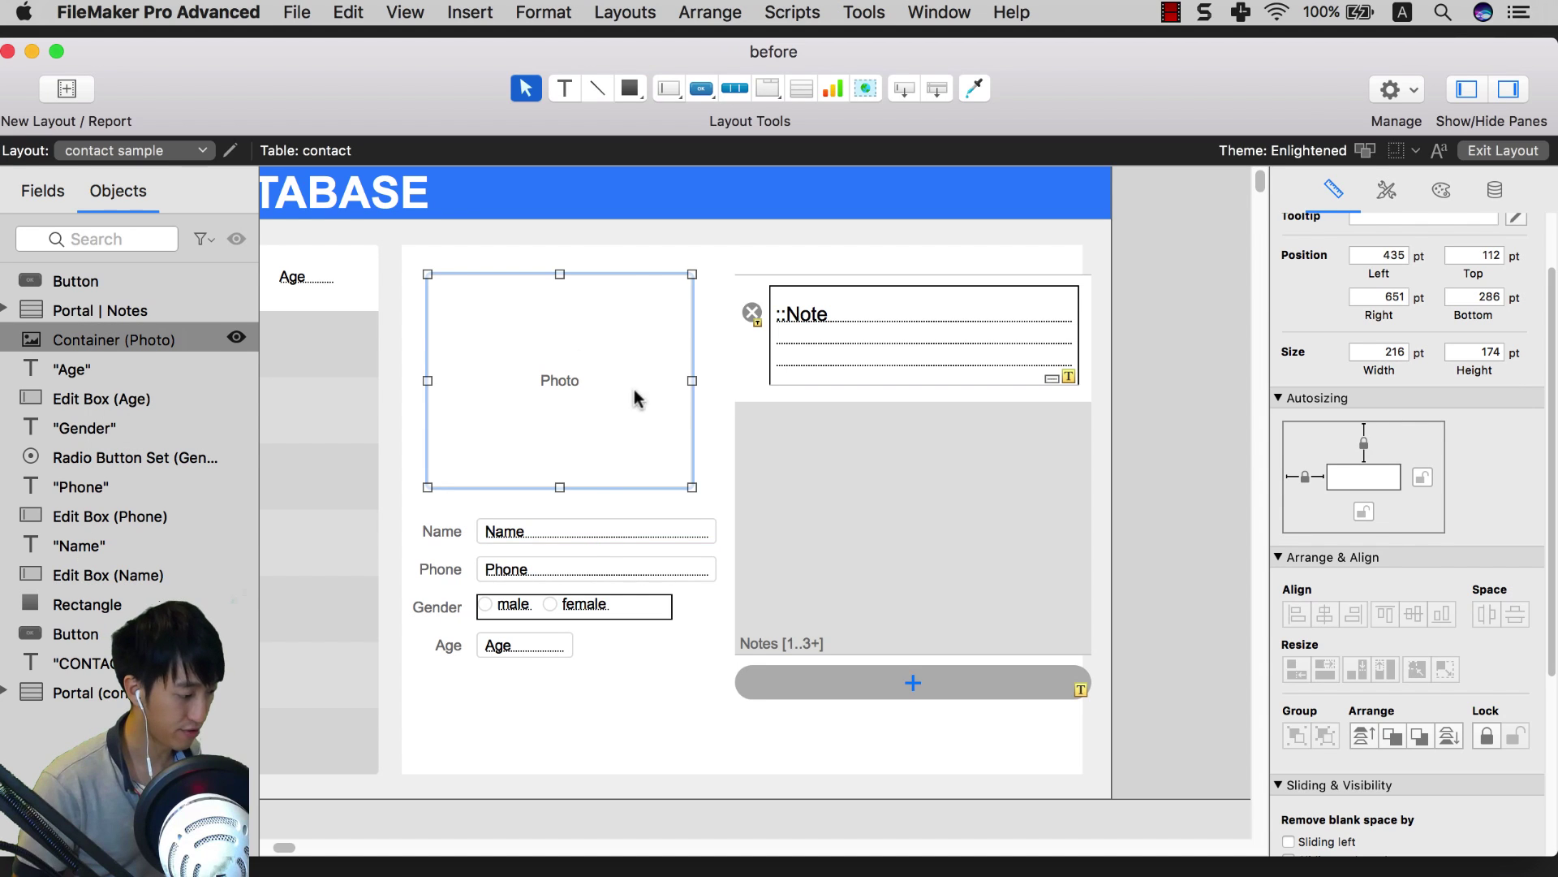
{"action": "left_click", "coordinate": [707, 532]}
{"action": "left_click_drag", "start_coordinate": [716, 531], "coordinate": [630, 553]}
{"action": "left_click", "coordinate": [714, 568]}
{"action": "left_click_drag", "start_coordinate": [455, 534], "coordinate": [451, 524]}
{"action": "left_click", "coordinate": [544, 521]}
{"action": "left_click_drag", "start_coordinate": [542, 507], "coordinate": [565, 548]}
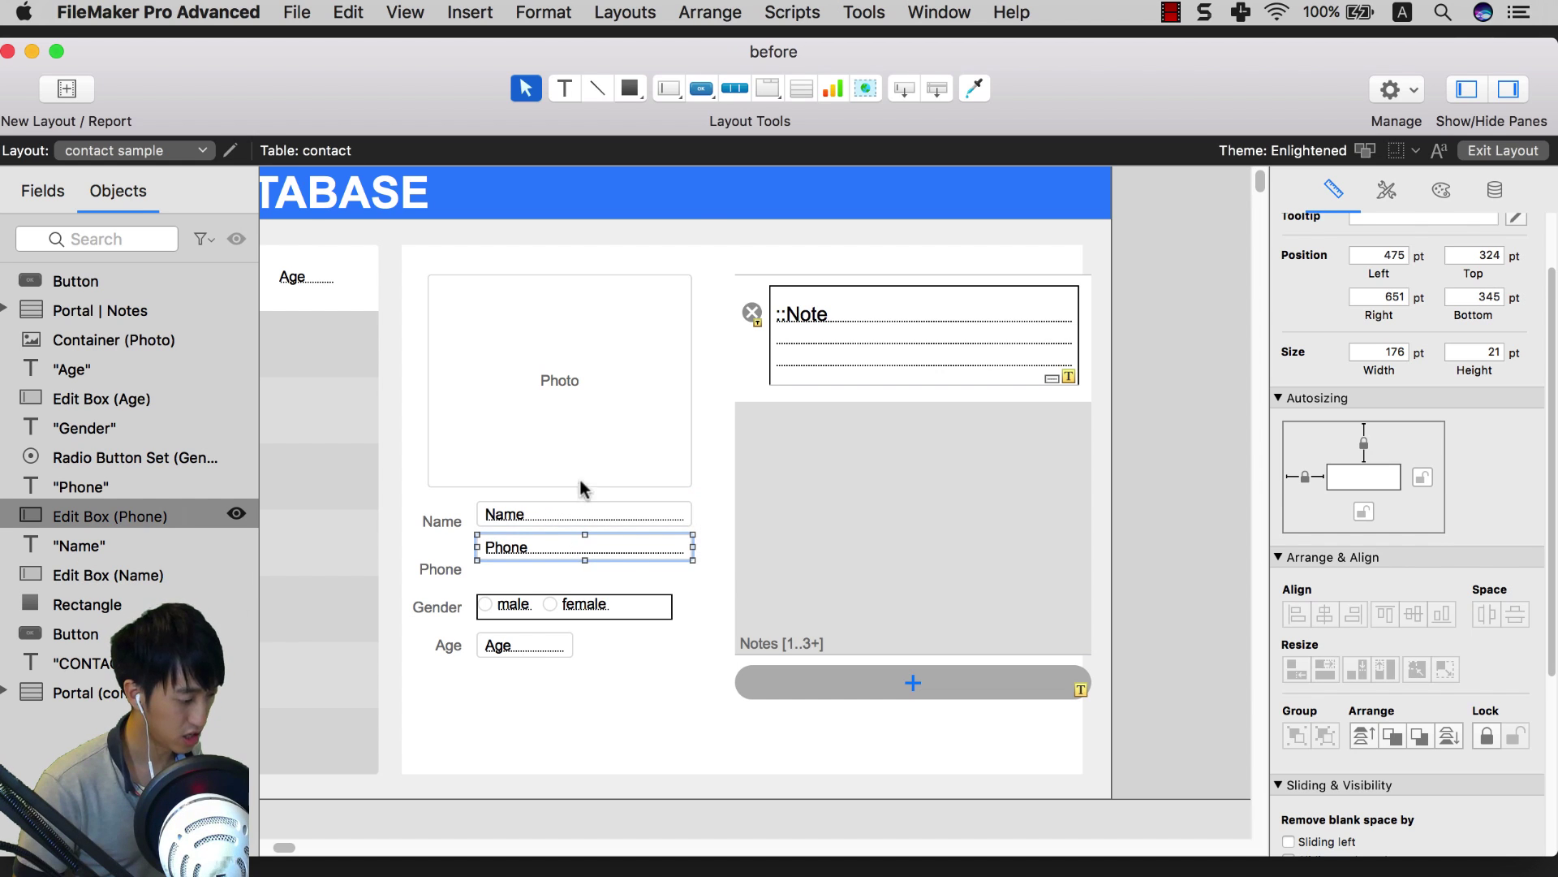
Step: Move the gender radio buttons and the Age field up beneath the Phone field, and widen the Age field to 176 pt
{"action": "left_click", "coordinate": [706, 591]}
{"action": "scroll", "coordinate": [665, 568], "scroll_direction": "down", "scroll_amount": 2}
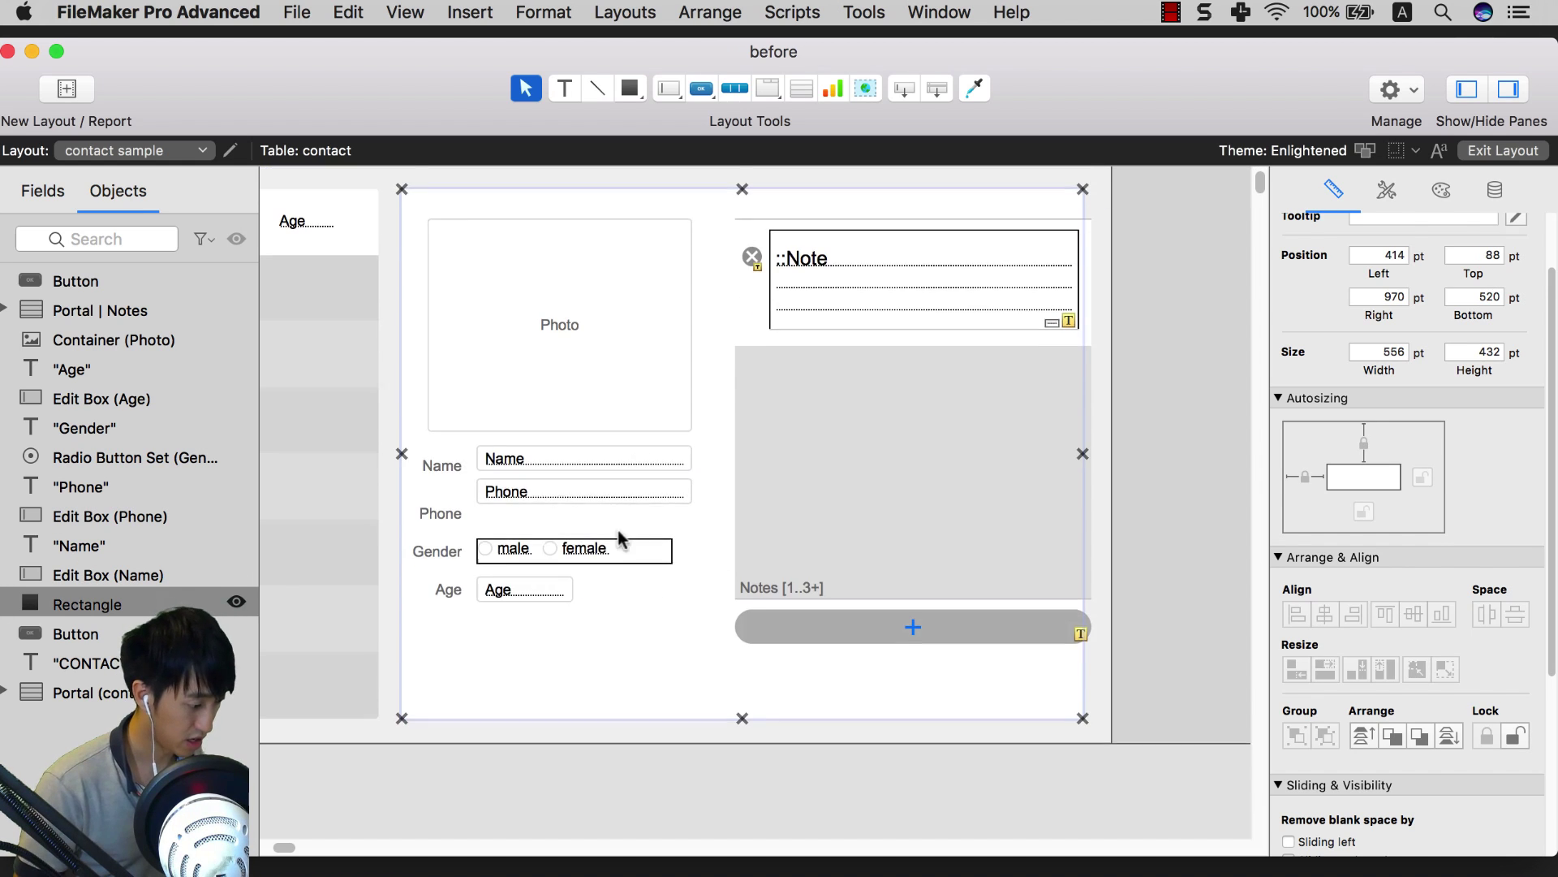
{"action": "left_click_drag", "start_coordinate": [614, 550], "coordinate": [610, 521]}
{"action": "left_click_drag", "start_coordinate": [548, 590], "coordinate": [691, 555]}
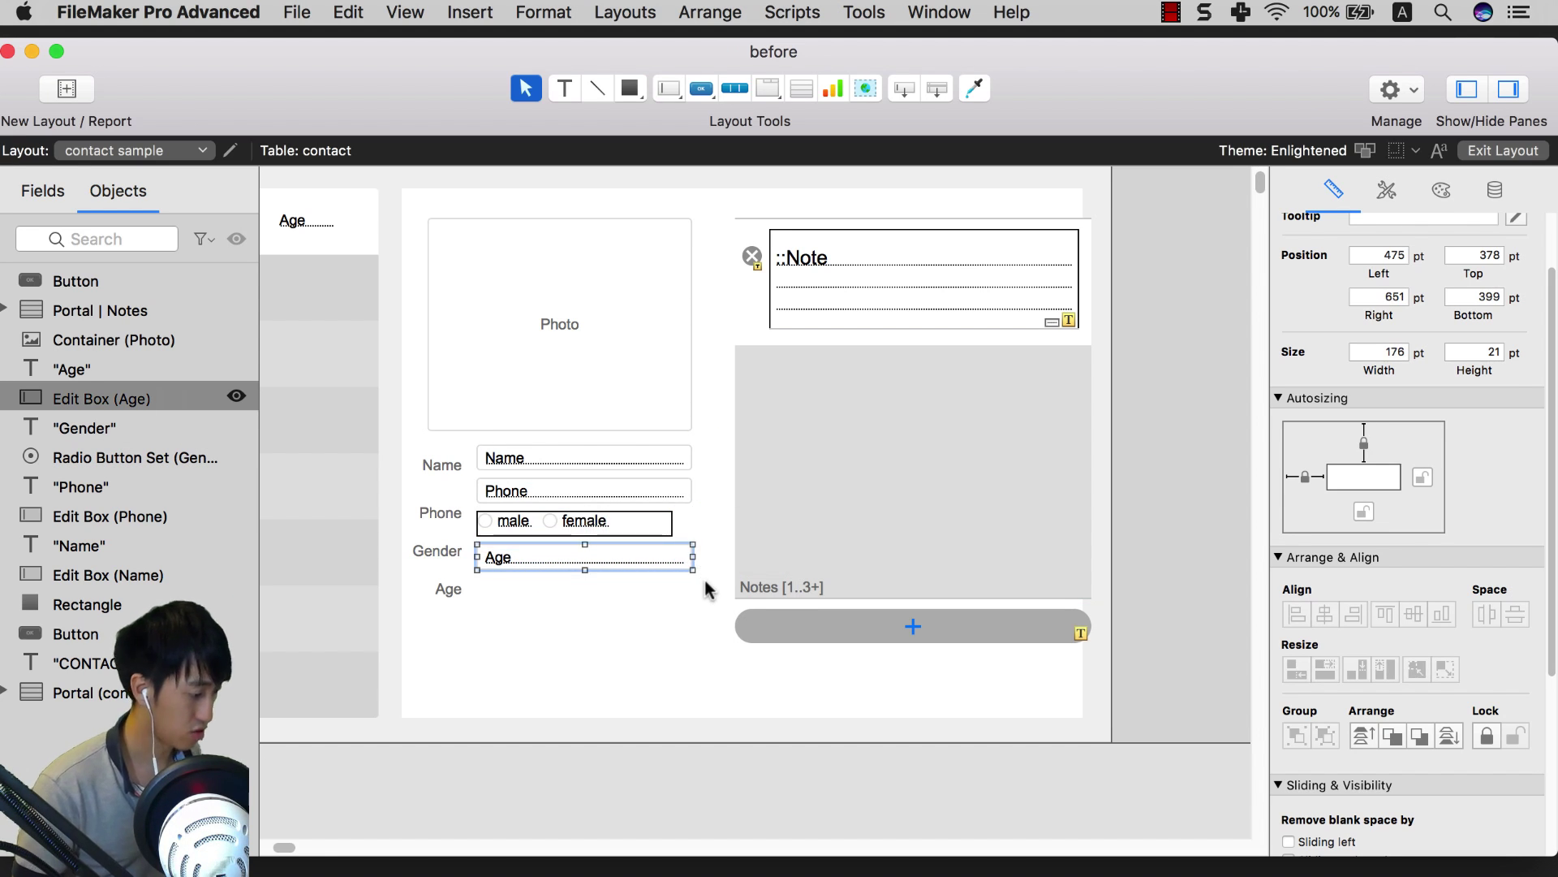
{"action": "left_click", "coordinate": [706, 586]}
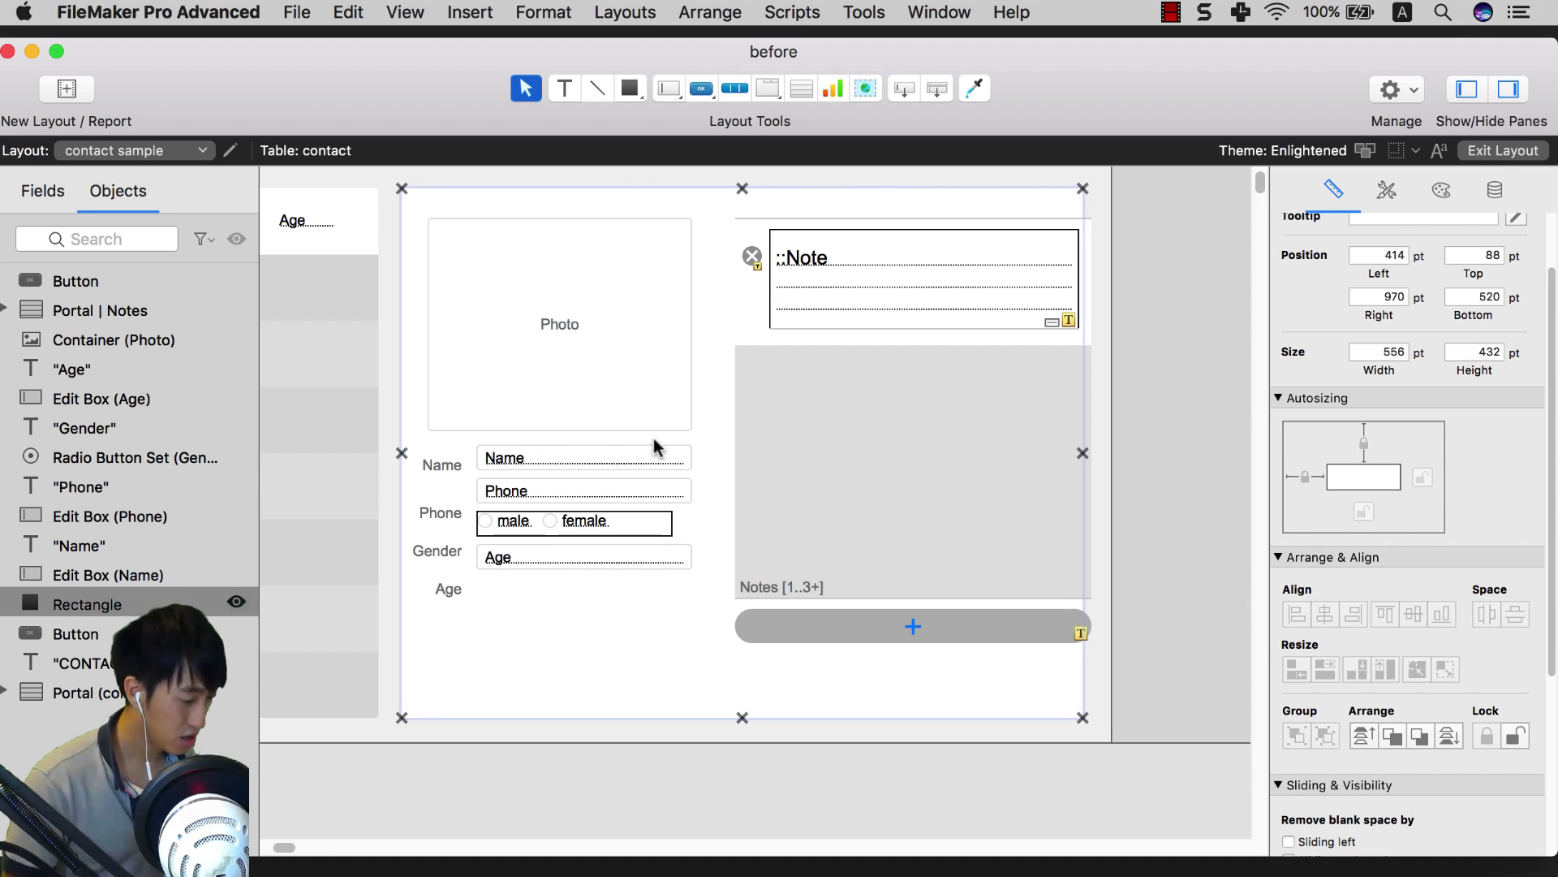
{"action": "left_click", "coordinate": [643, 529]}
Step: Change the text of the Name field's label to uppercase NAME
{"action": "left_click", "coordinate": [442, 469]}
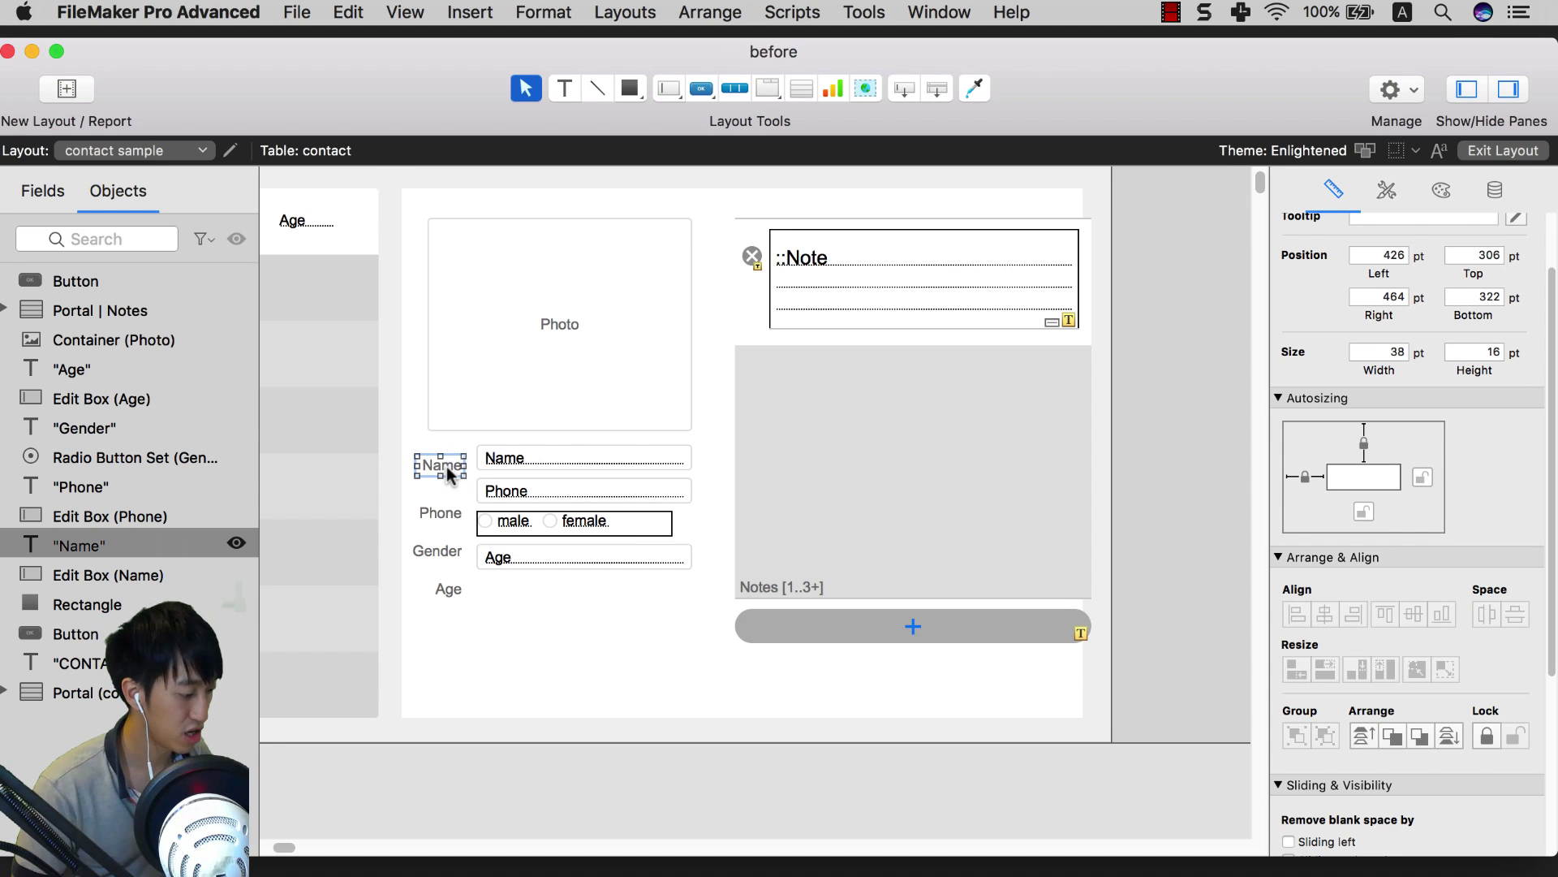
{"action": "double_click", "coordinate": [446, 466]}
{"action": "key", "text": "super+a"}
{"action": "type", "text": "NAME"}
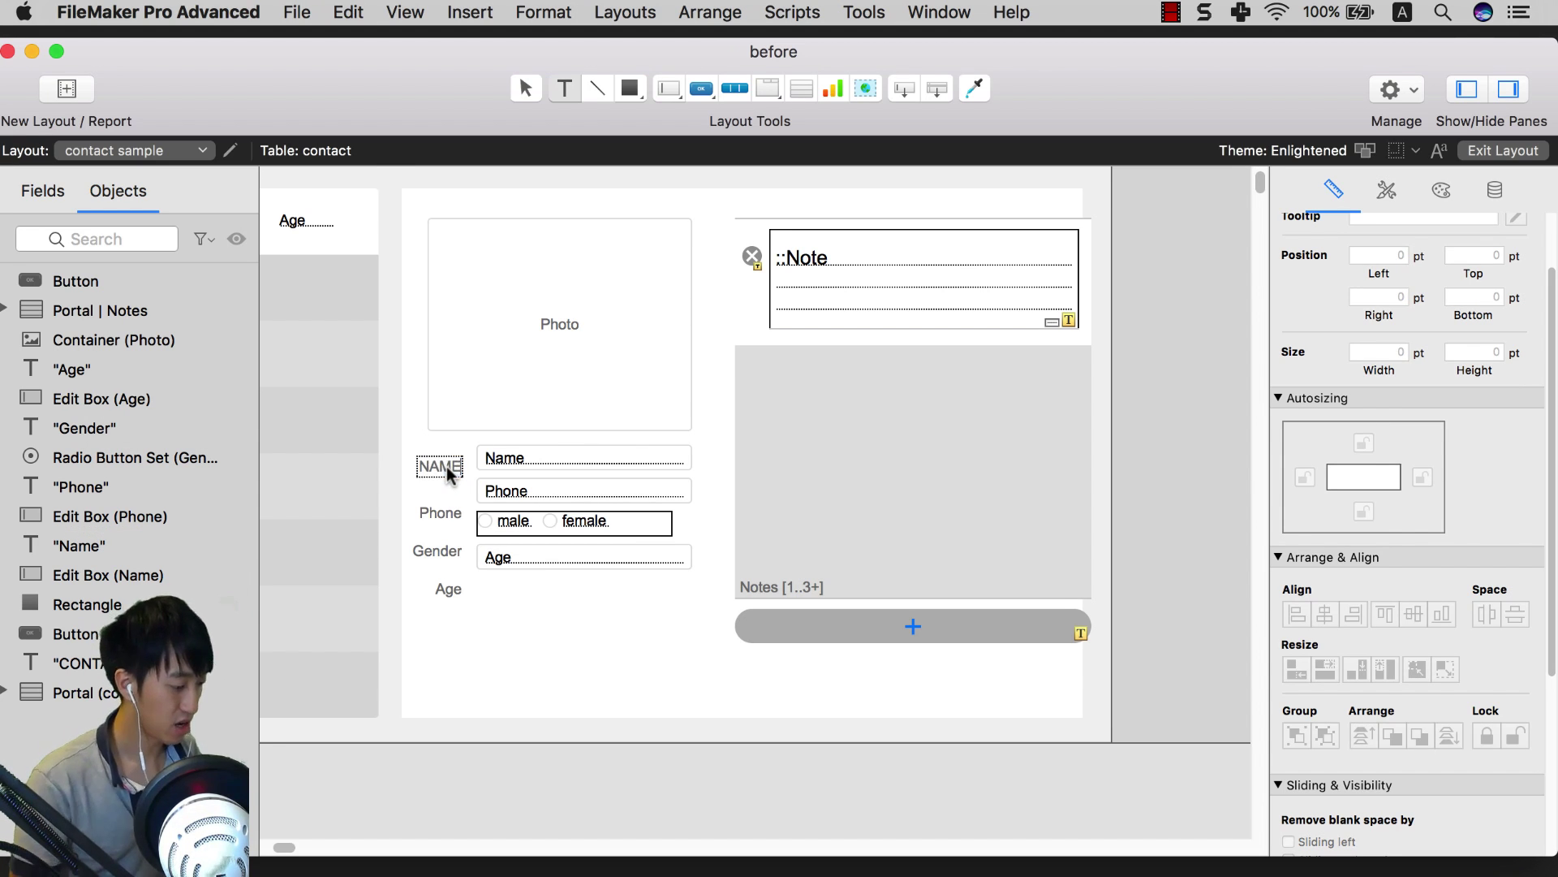
Step: Finish editing the NAME label and move it up beside the Name field
{"action": "key", "text": "Escape"}
{"action": "left_click_drag", "start_coordinate": [441, 464], "coordinate": [451, 455]}
{"action": "scroll", "coordinate": [659, 276], "scroll_direction": "down", "scroll_amount": 2}
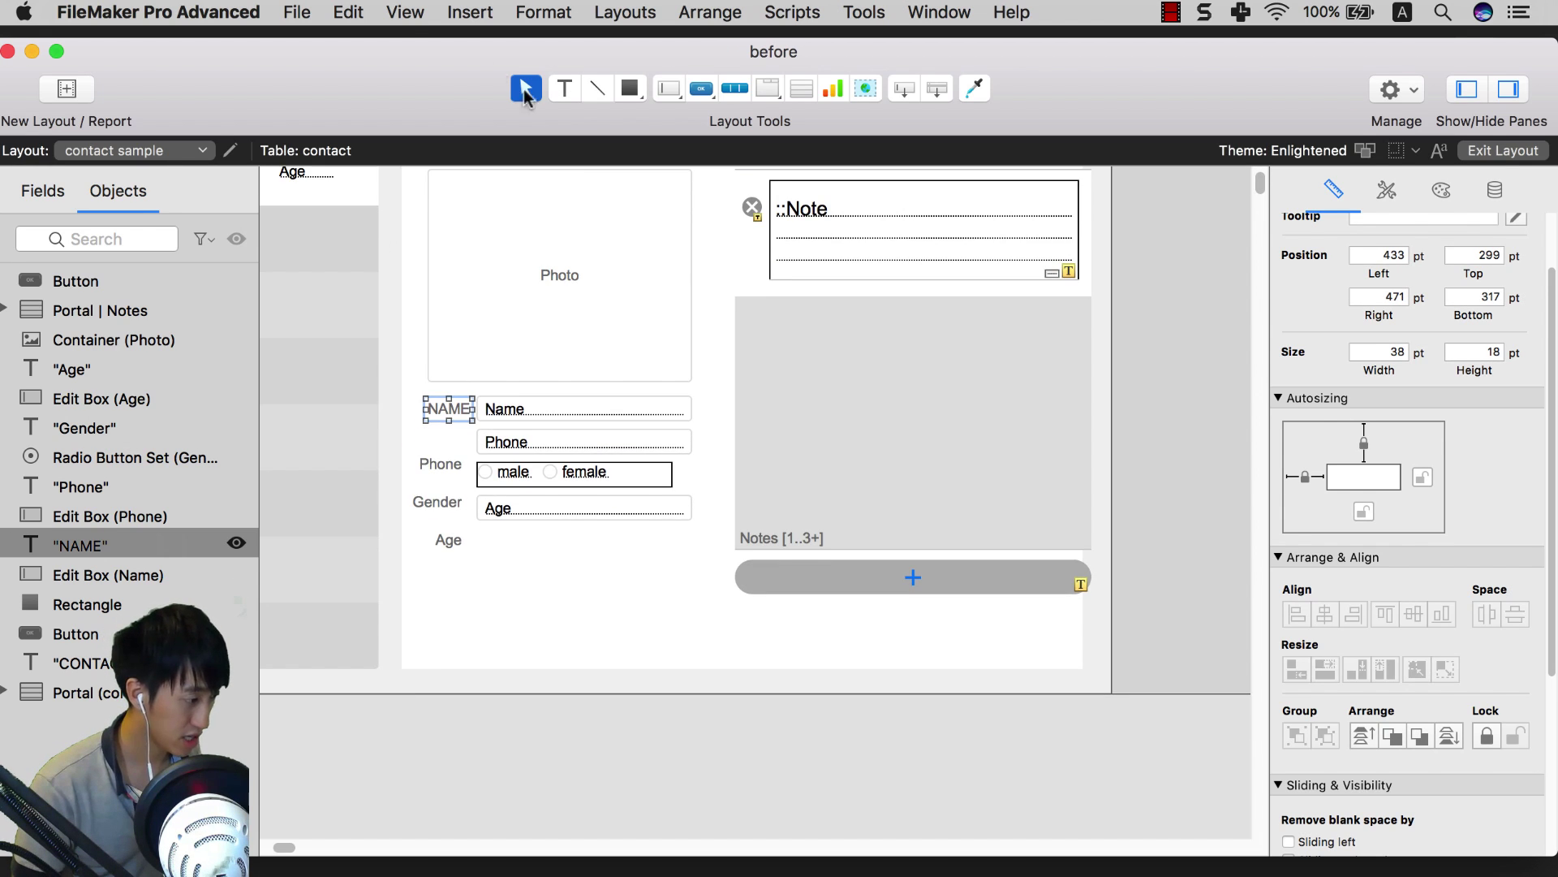
Step: Show the formatting bar, set the NAME label's font size to 10 pt and reposition it beside the Name field
{"action": "left_click", "coordinate": [404, 14]}
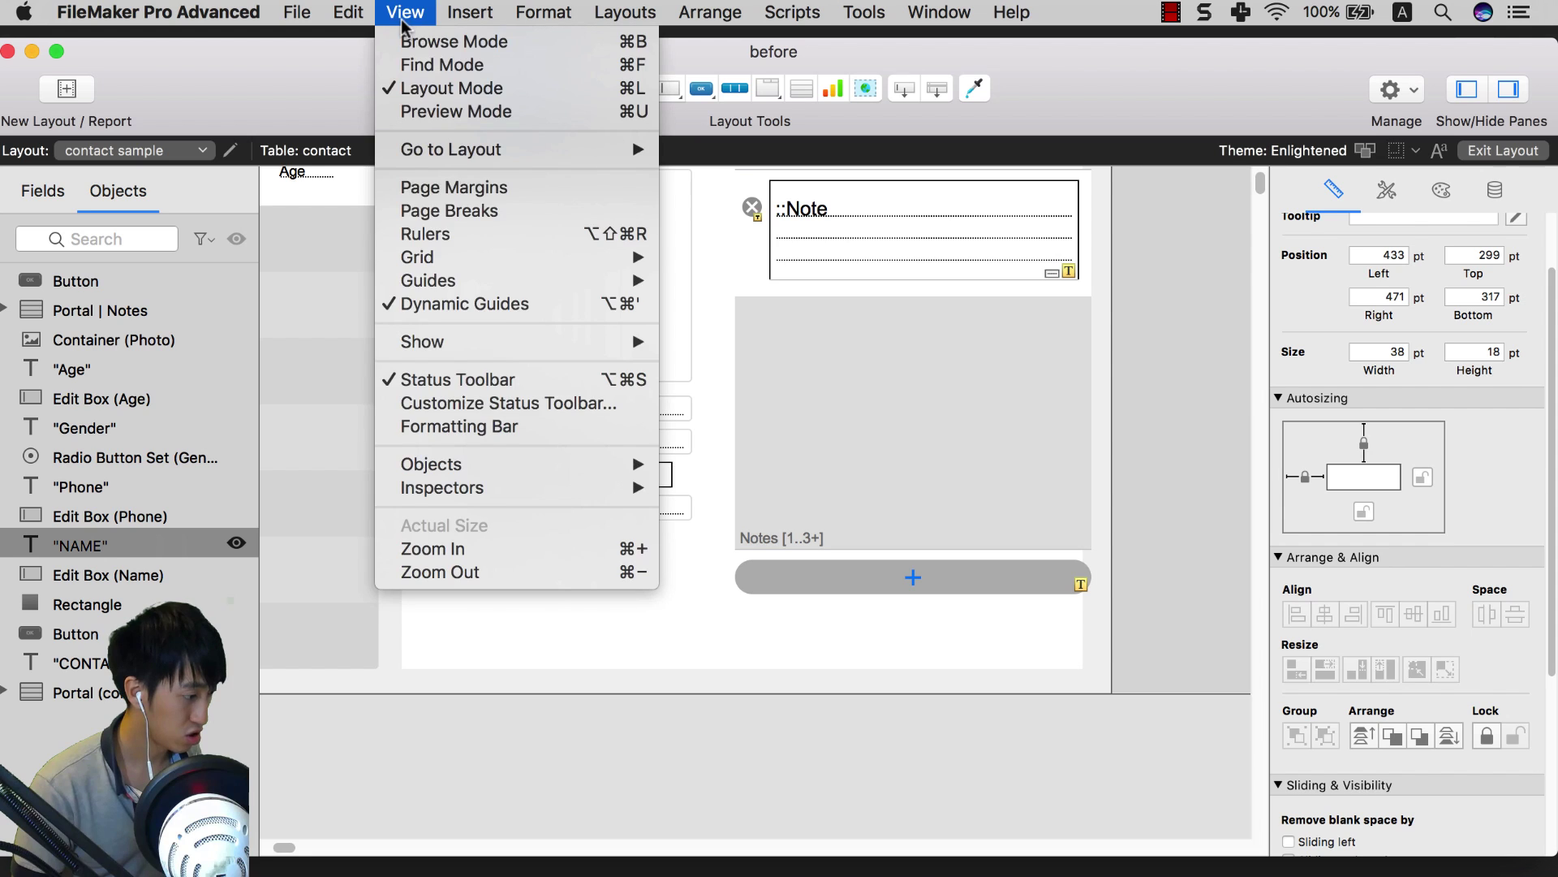
{"action": "left_click", "coordinate": [478, 427]}
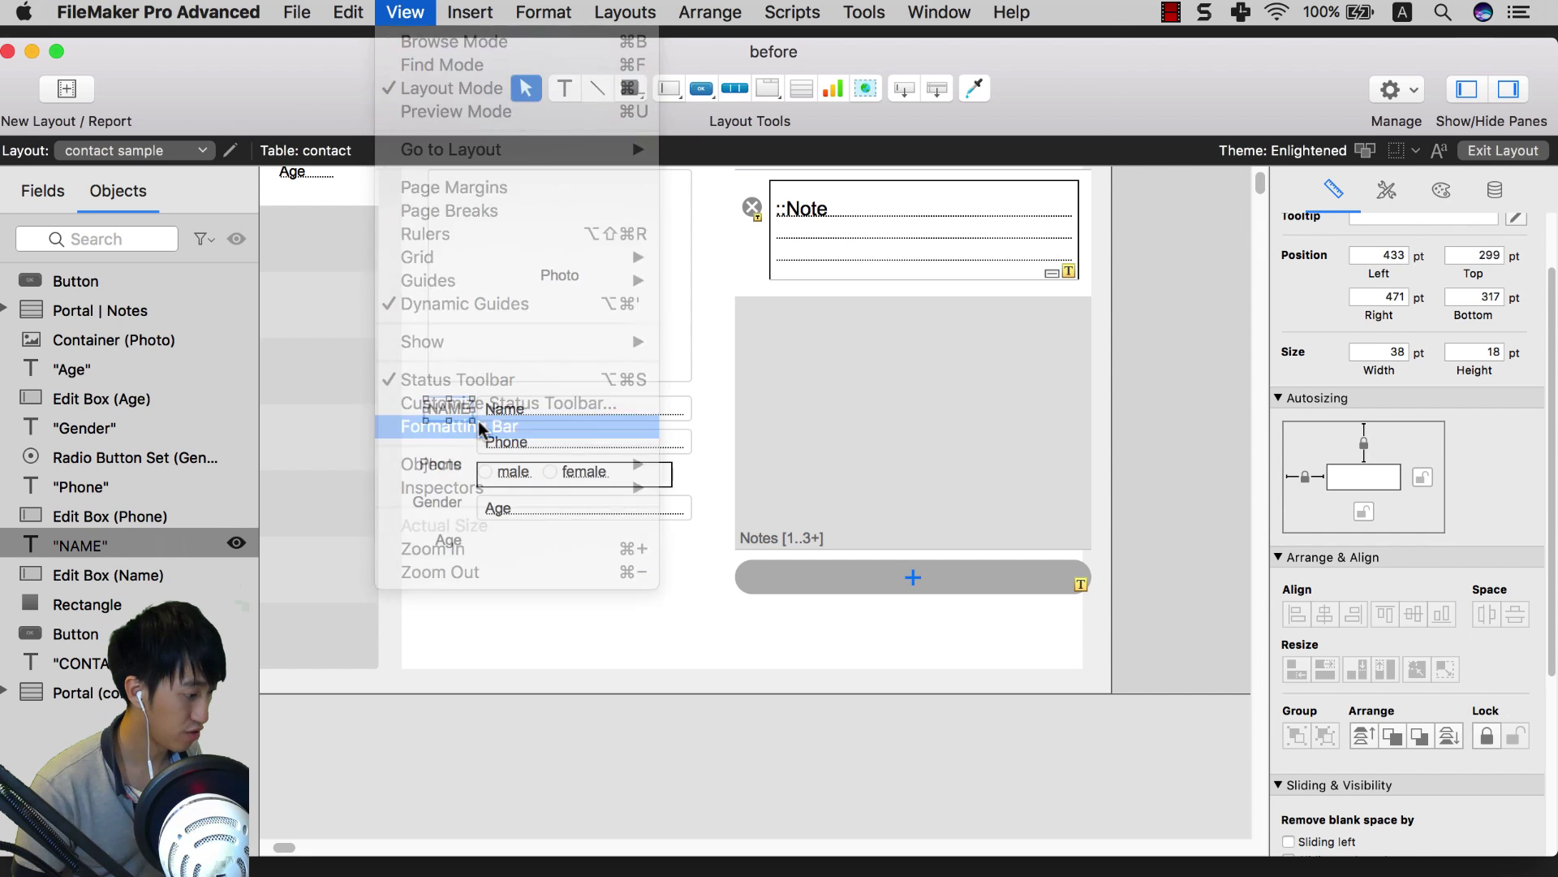
{"action": "left_click", "coordinate": [446, 182]}
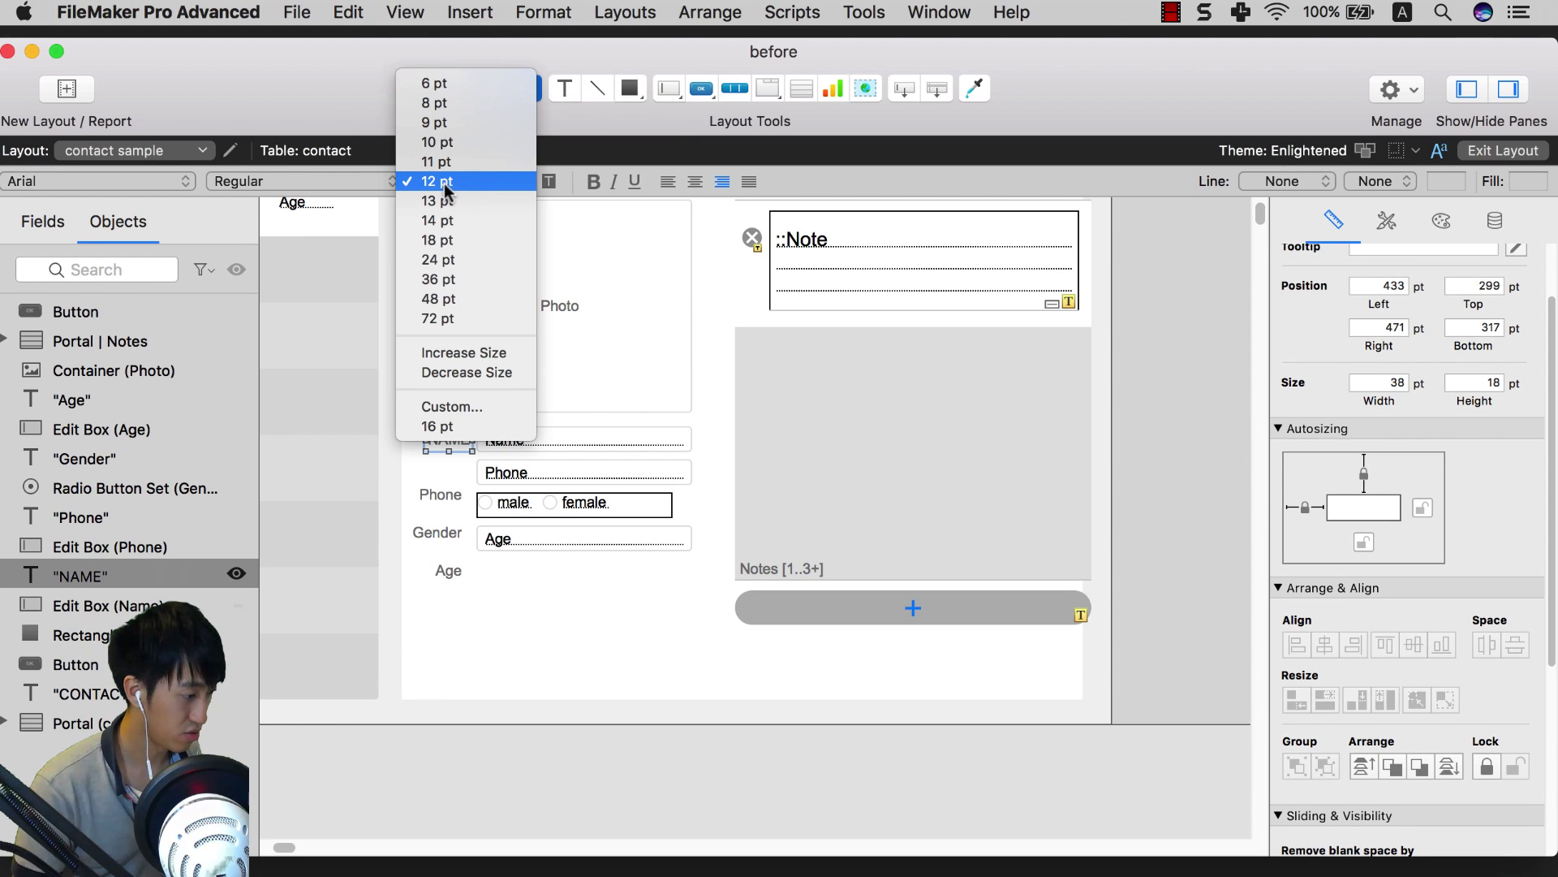
{"action": "left_click", "coordinate": [443, 142]}
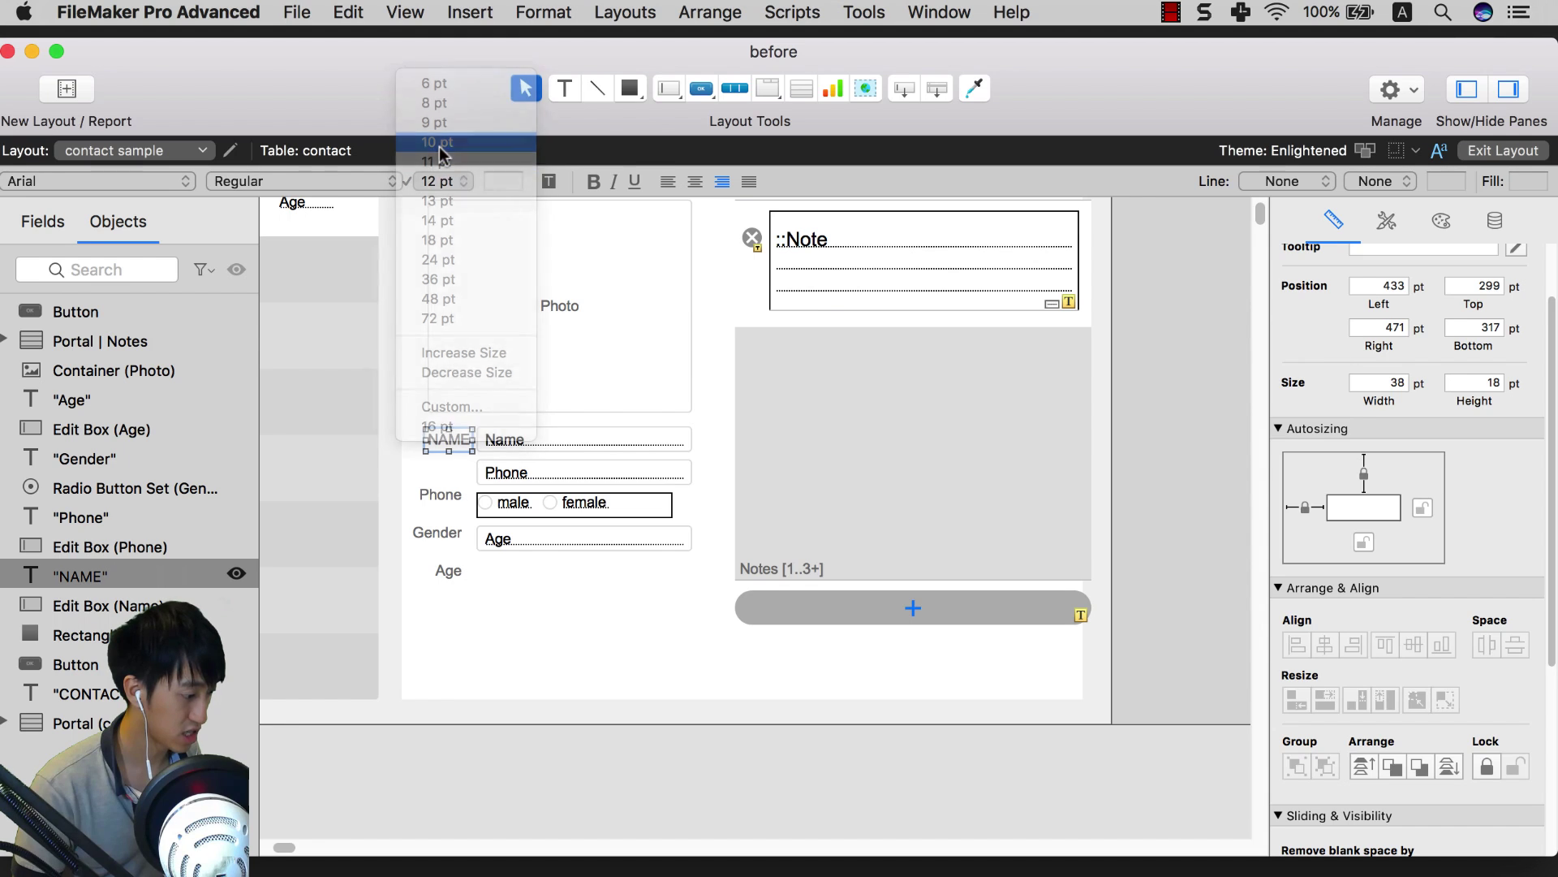
{"action": "left_click", "coordinate": [569, 421]}
{"action": "left_click_drag", "start_coordinate": [465, 445], "coordinate": [455, 442]}
Step: Set the font size of the Name, Phone and Age fields and the gender radio buttons to 14 pt
{"action": "left_click", "coordinate": [505, 442]}
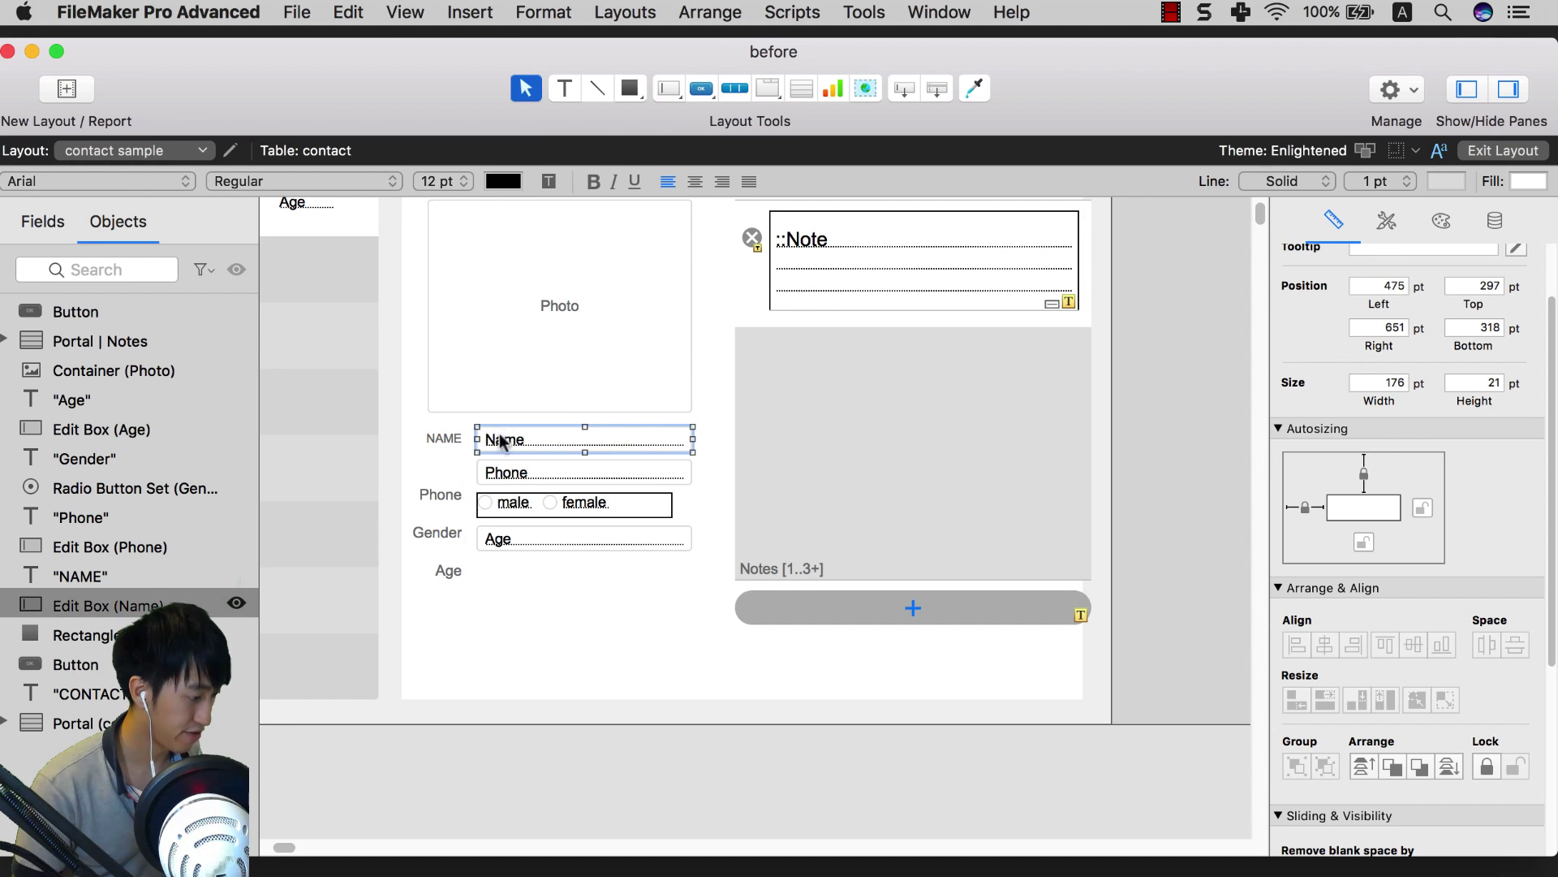
{"action": "left_click", "coordinate": [591, 529], "text": "shift"}
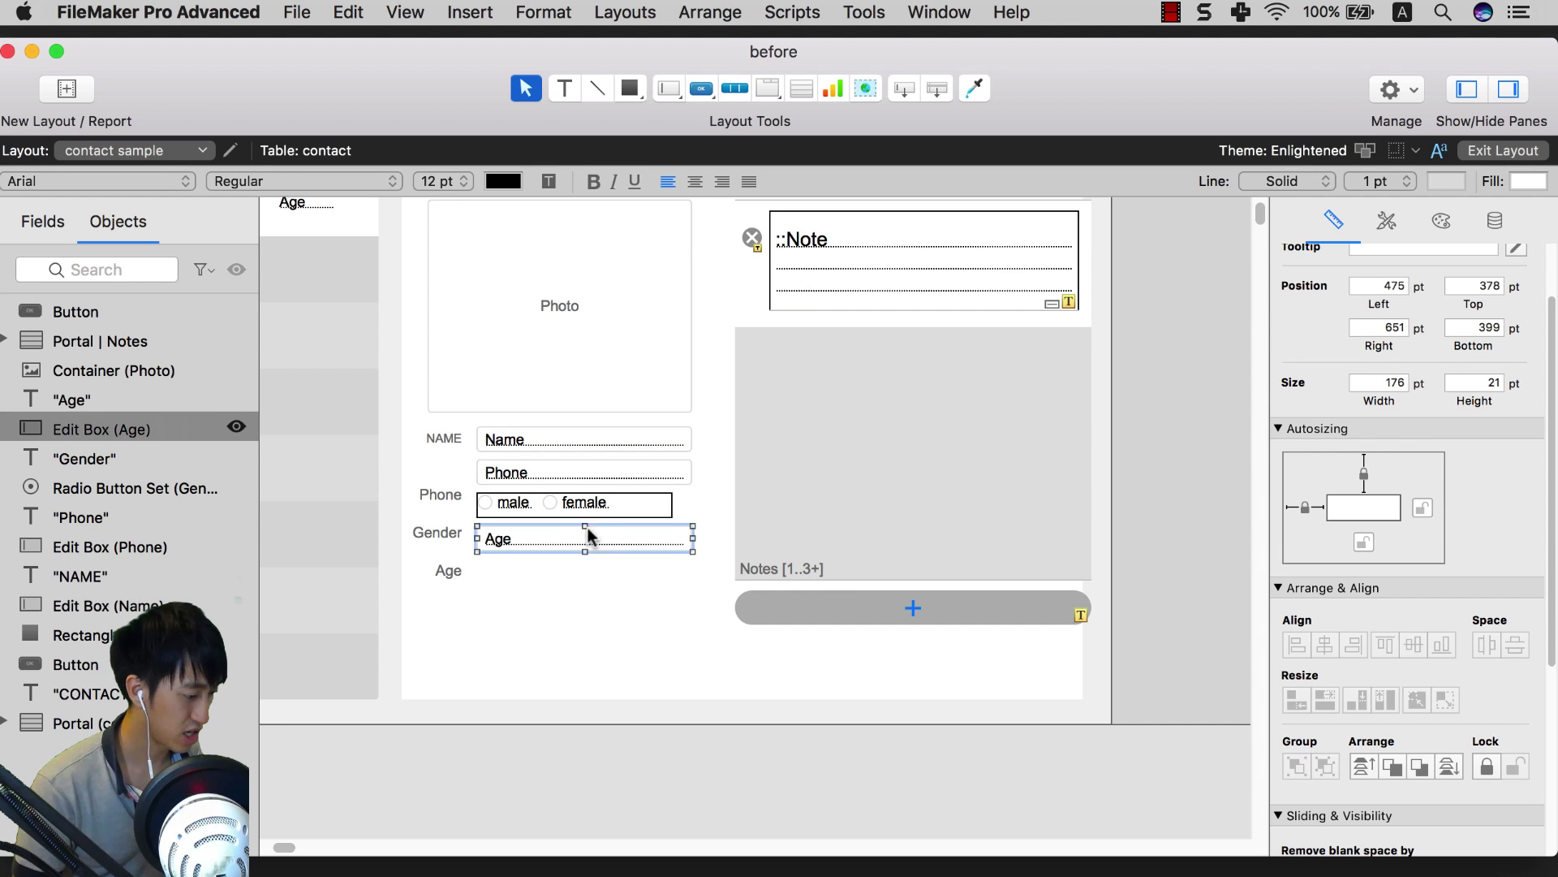
{"action": "left_click", "coordinate": [586, 503], "text": "shift"}
{"action": "left_click", "coordinate": [584, 473], "text": "shift"}
{"action": "left_click", "coordinate": [448, 180]}
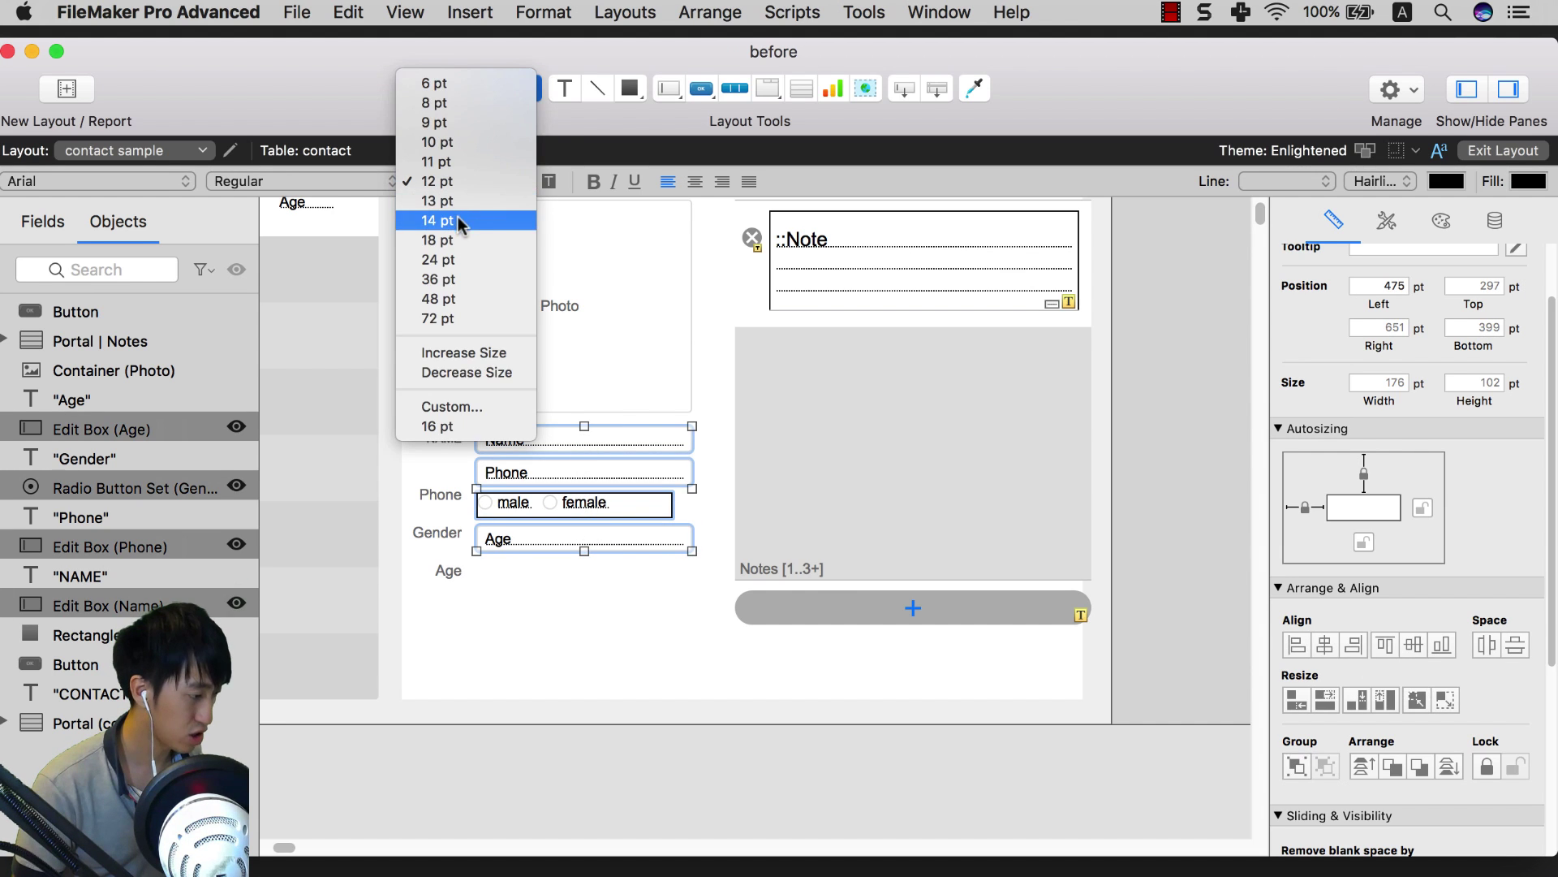
{"action": "left_click", "coordinate": [459, 217]}
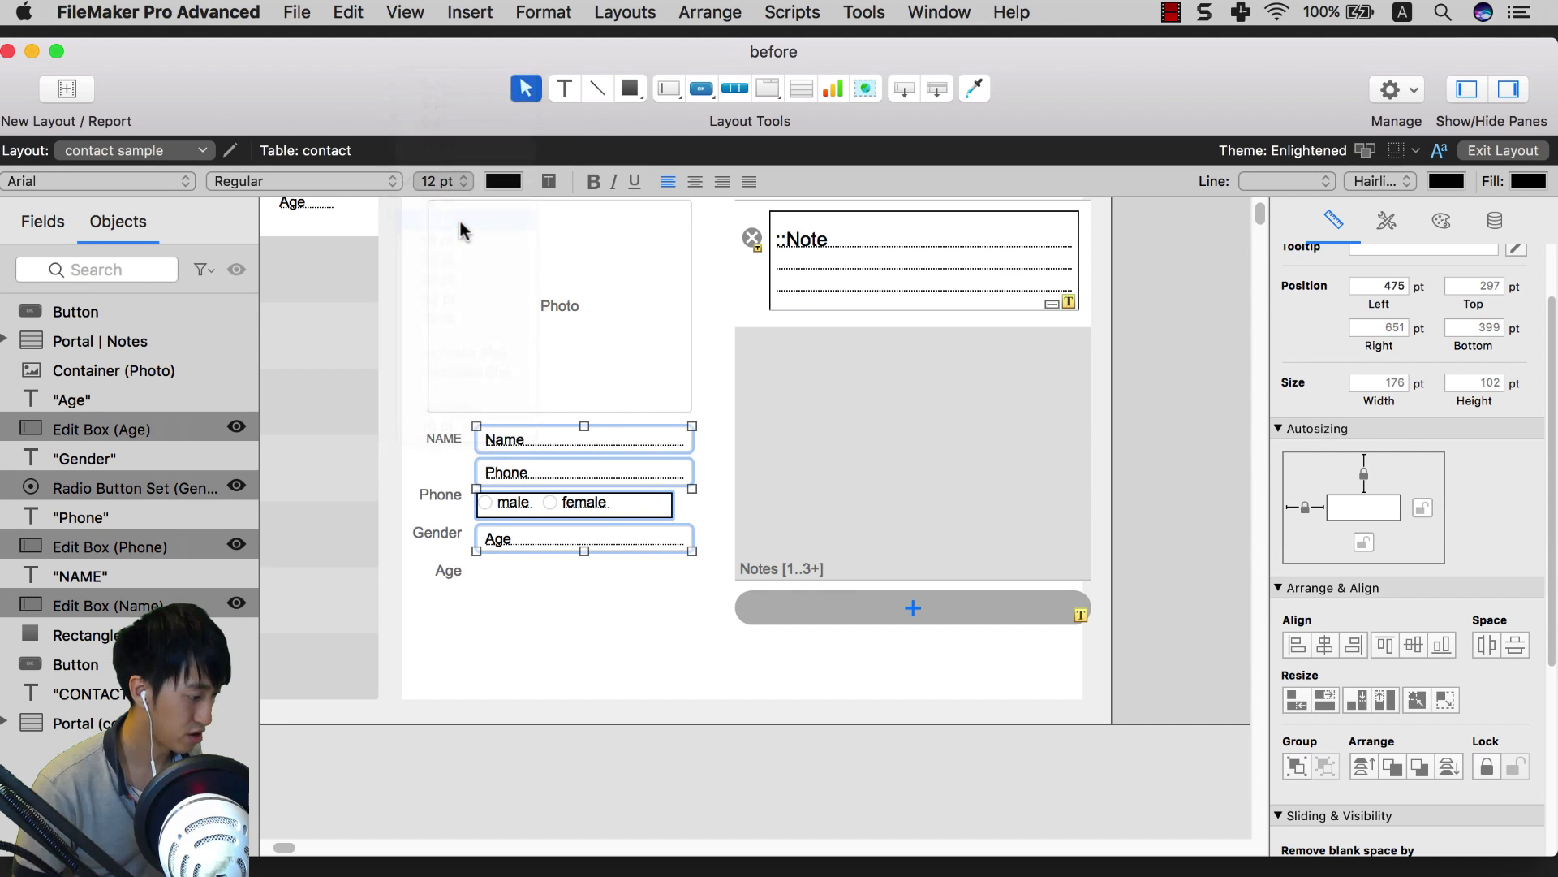
{"action": "left_click", "coordinate": [792, 549]}
Step: Respace the enlarged fields vertically, and move the NAME label to the photo's left edge with left-aligned text
{"action": "left_click_drag", "start_coordinate": [650, 534], "coordinate": [635, 510]}
{"action": "left_click", "coordinate": [630, 485]}
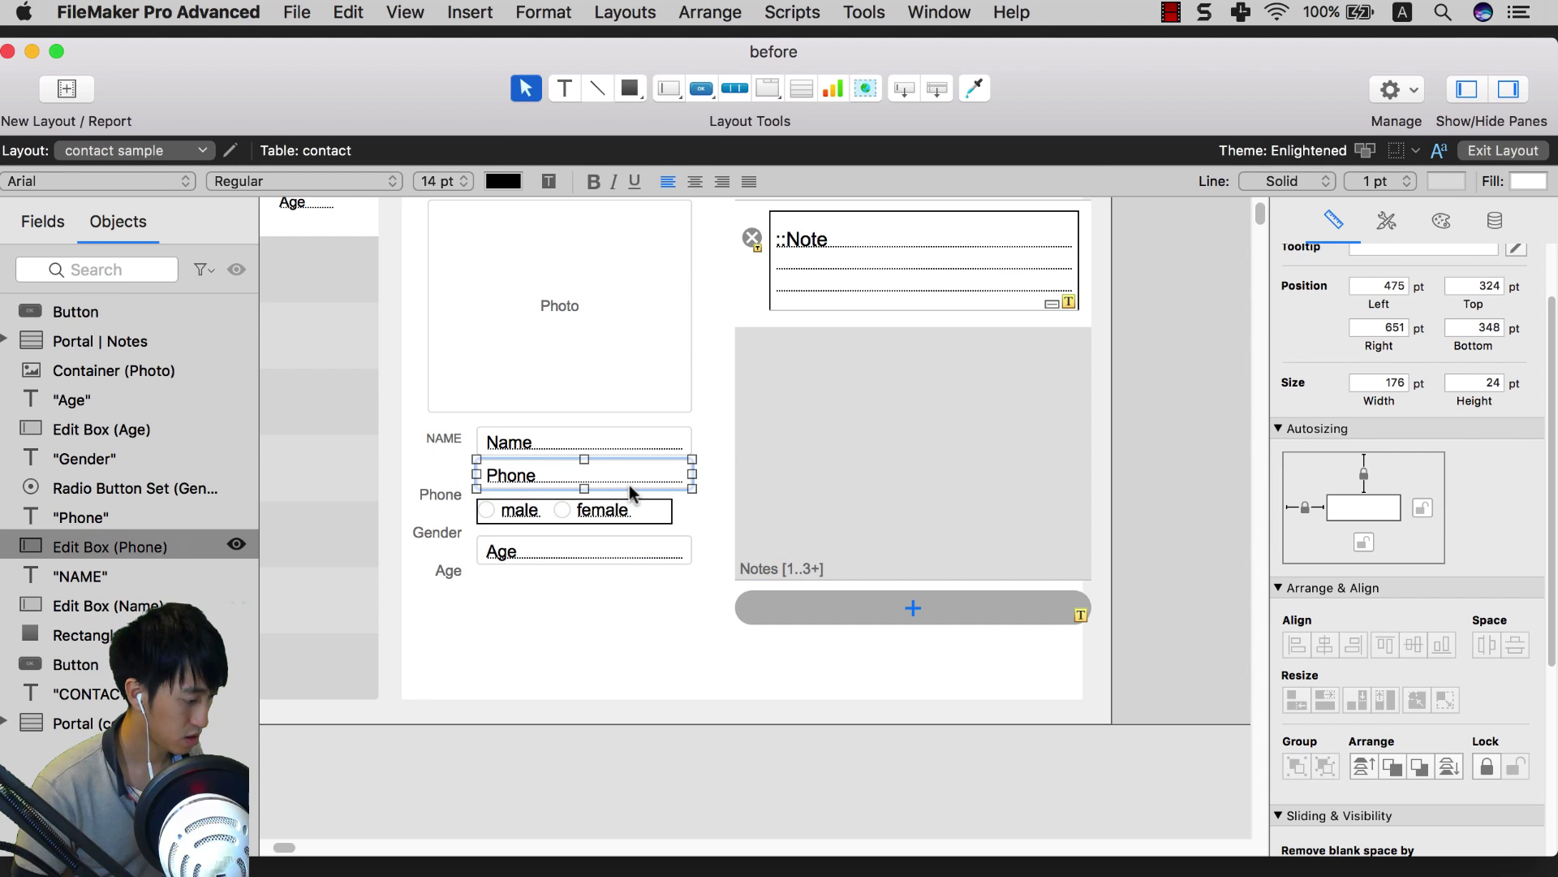
{"action": "left_click", "coordinate": [553, 452]}
{"action": "left_click_drag", "start_coordinate": [455, 446], "coordinate": [442, 434]}
{"action": "left_click", "coordinate": [665, 182]}
Step: Change the text of the remaining field labels to uppercase PHONE, GENDER and AGE
{"action": "left_click", "coordinate": [445, 496]}
{"action": "double_click", "coordinate": [449, 497]}
{"action": "type", "text": "PHONE"}
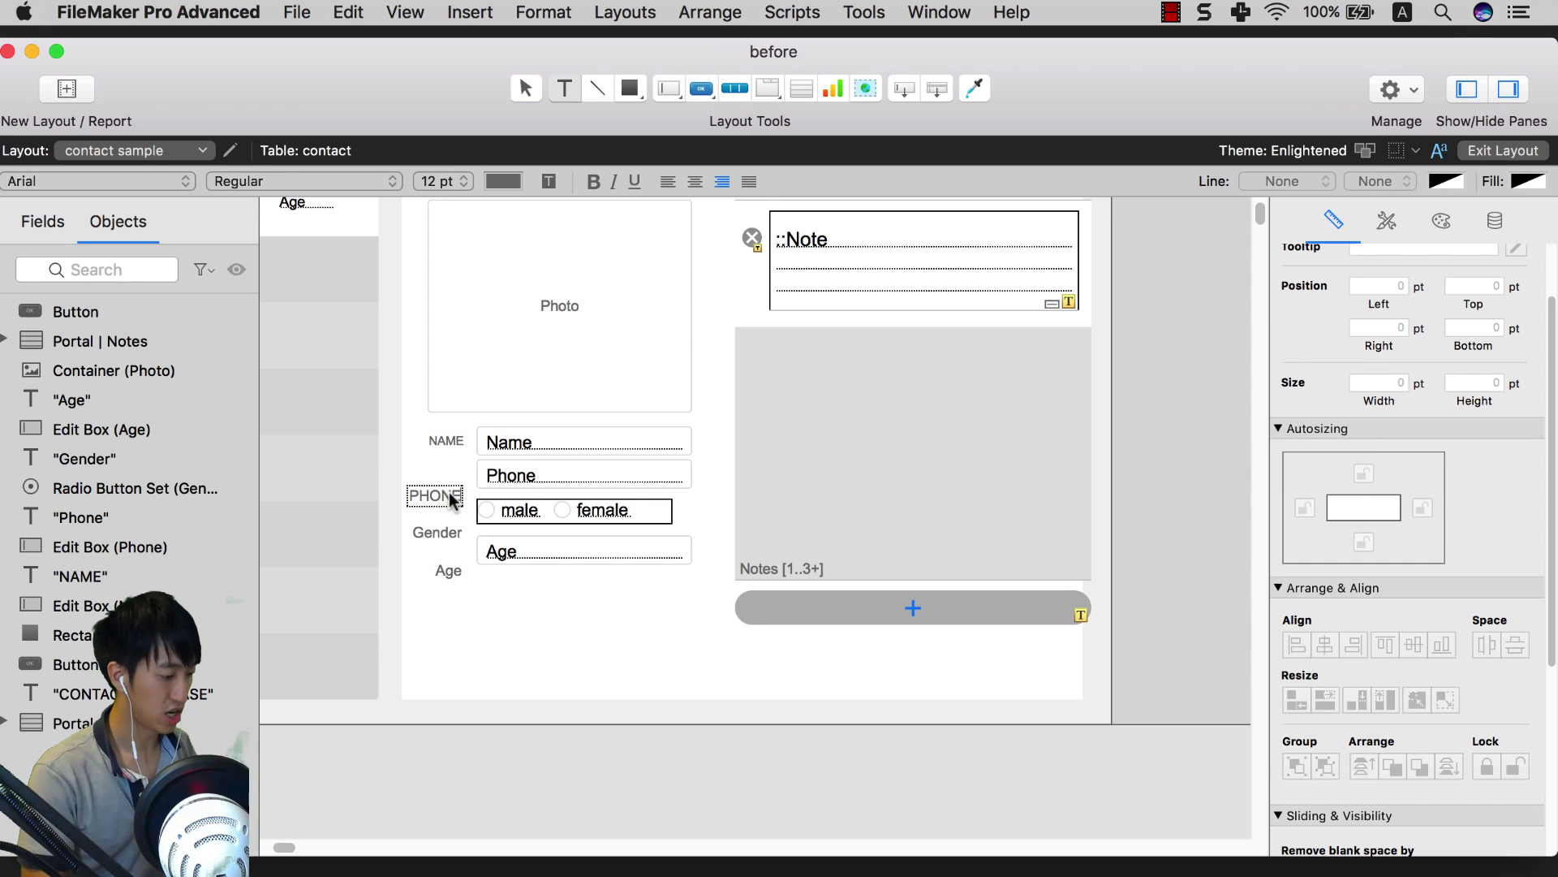
{"action": "left_click", "coordinate": [453, 534]}
{"action": "left_click", "coordinate": [454, 536]}
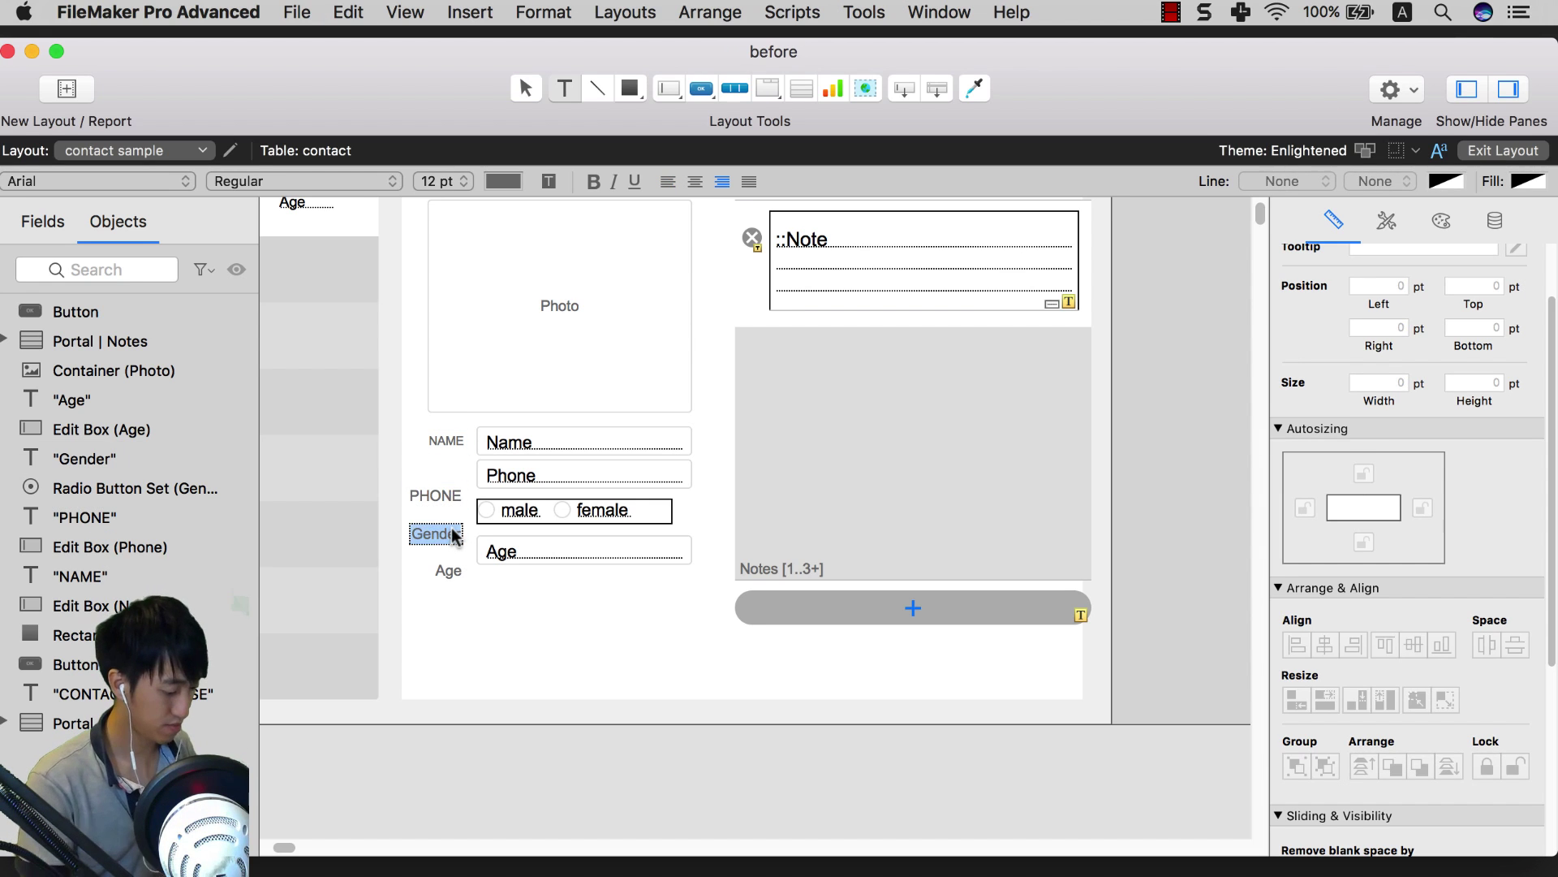
{"action": "double_click", "coordinate": [453, 534]}
{"action": "type", "text": "GENDER"}
{"action": "key", "text": "Escape"}
{"action": "left_click", "coordinate": [448, 570]}
{"action": "double_click", "coordinate": [449, 572]}
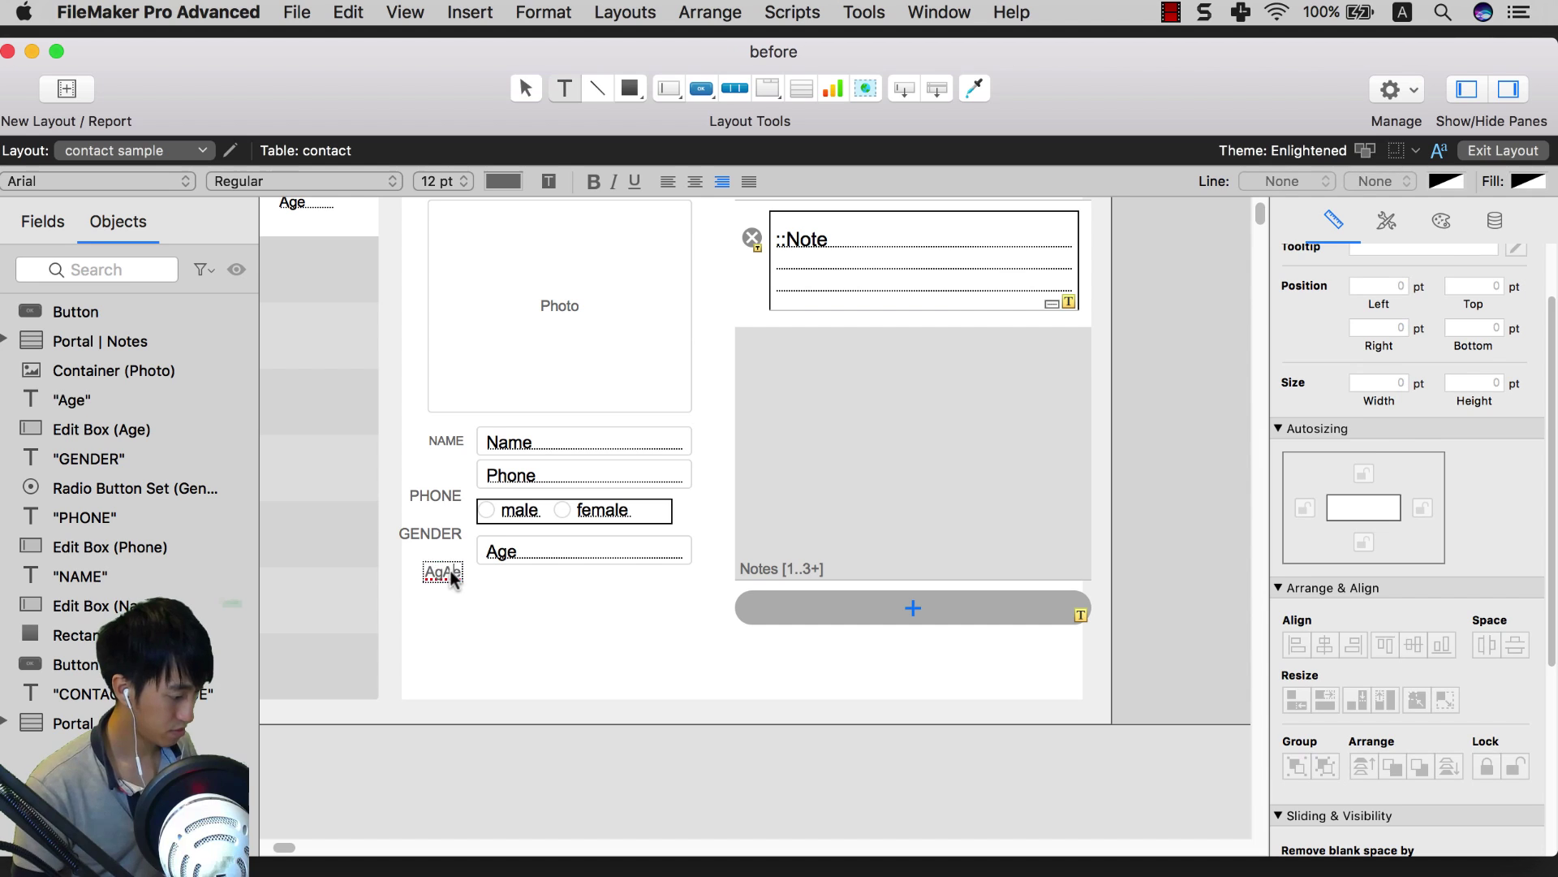
{"action": "type", "text": "AGE"}
{"action": "key", "text": "Escape"}
Step: Set the font size of the PHONE, GENDER and AGE labels to 10 pt
{"action": "left_click", "coordinate": [435, 495]}
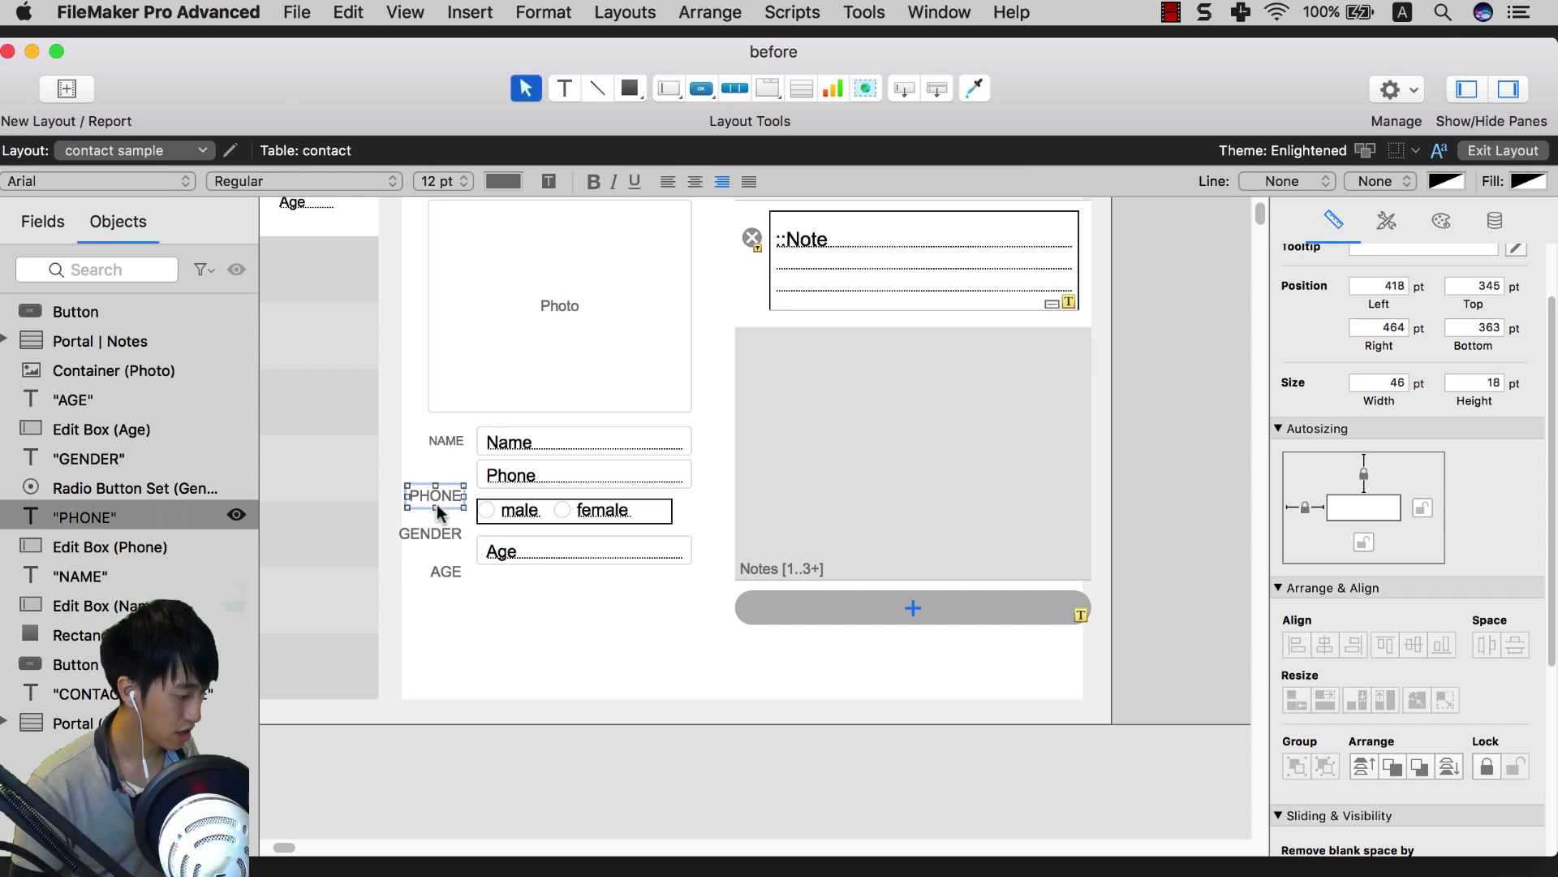
{"action": "left_click", "coordinate": [430, 533], "text": "shift"}
{"action": "left_click", "coordinate": [445, 571], "text": "shift"}
{"action": "left_click", "coordinate": [452, 181]}
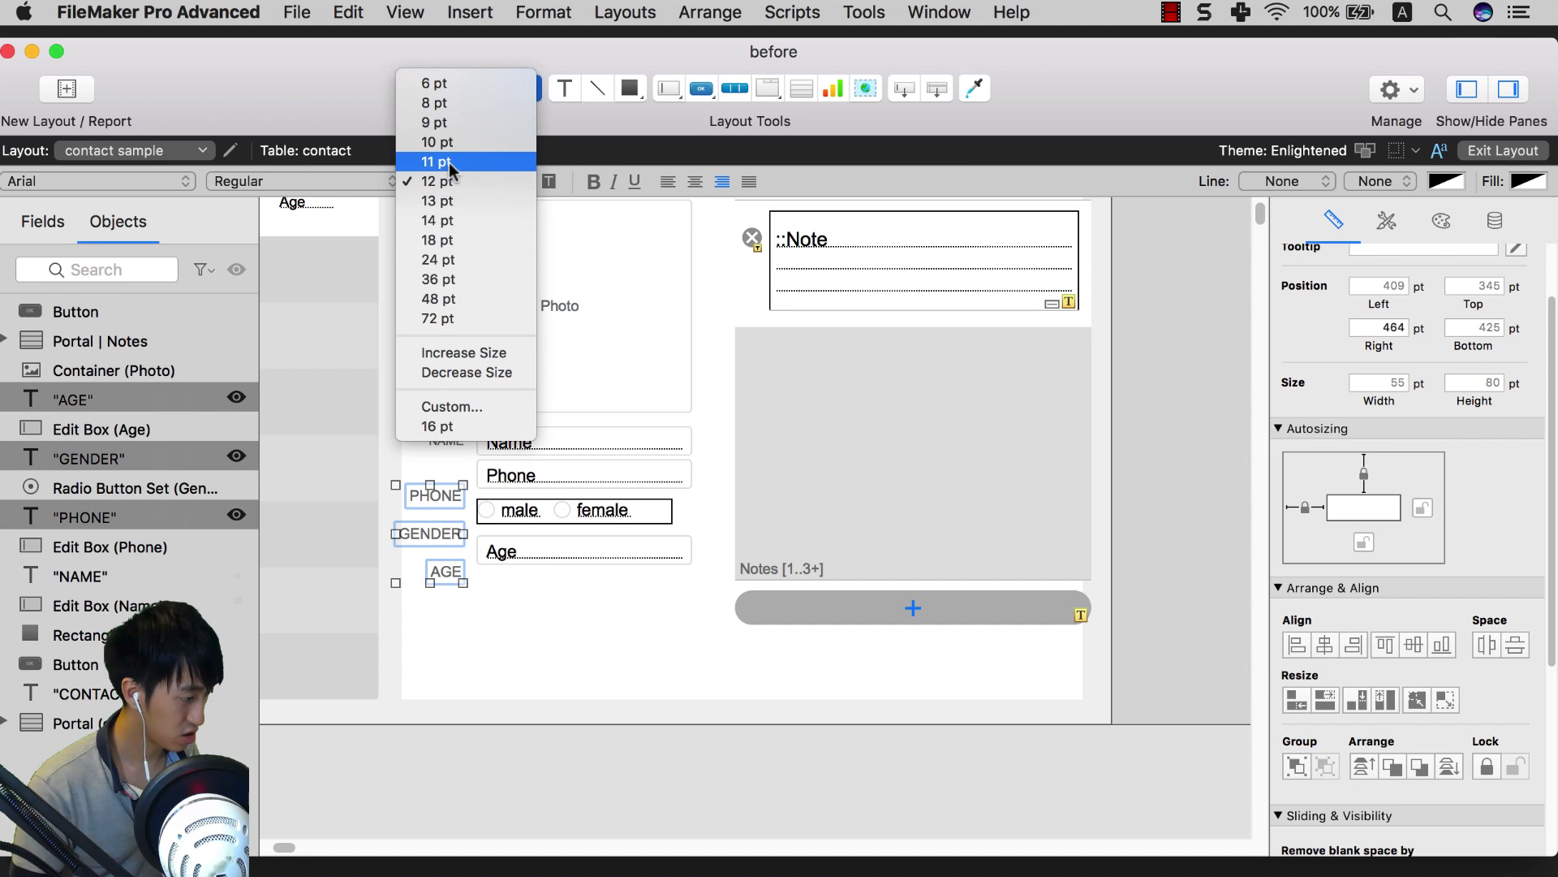
{"action": "left_click", "coordinate": [439, 141]}
{"action": "left_click", "coordinate": [731, 452]}
Step: Move the PHONE label beside the Phone field and left-align the text of the PHONE, GENDER and AGE labels
{"action": "left_click_drag", "start_coordinate": [449, 495], "coordinate": [459, 477]}
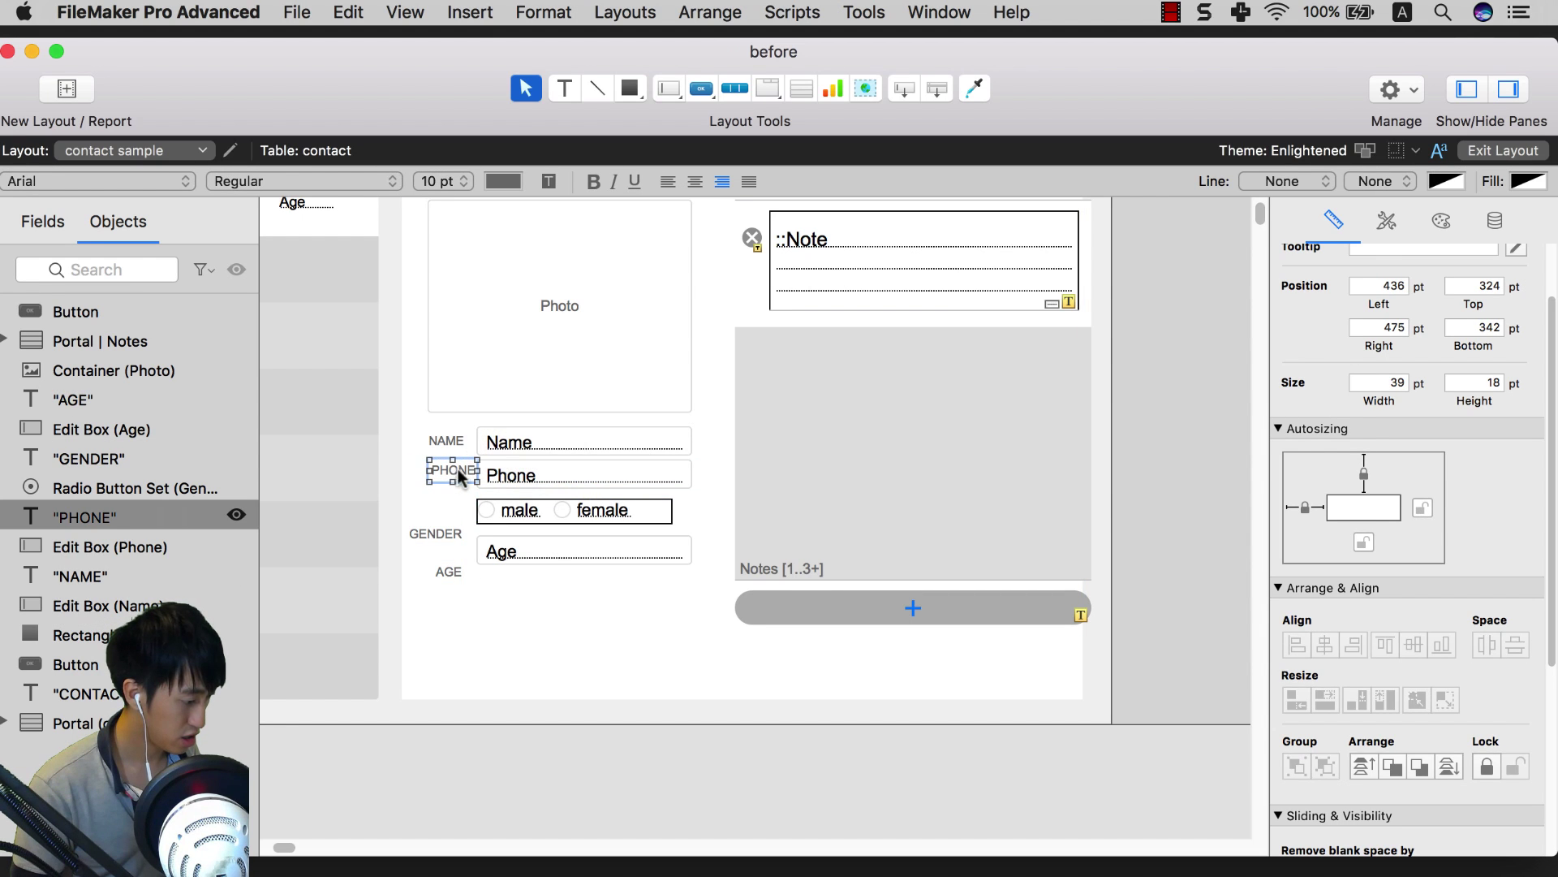
{"action": "left_click", "coordinate": [445, 534], "text": "shift"}
{"action": "left_click", "coordinate": [450, 571], "text": "shift"}
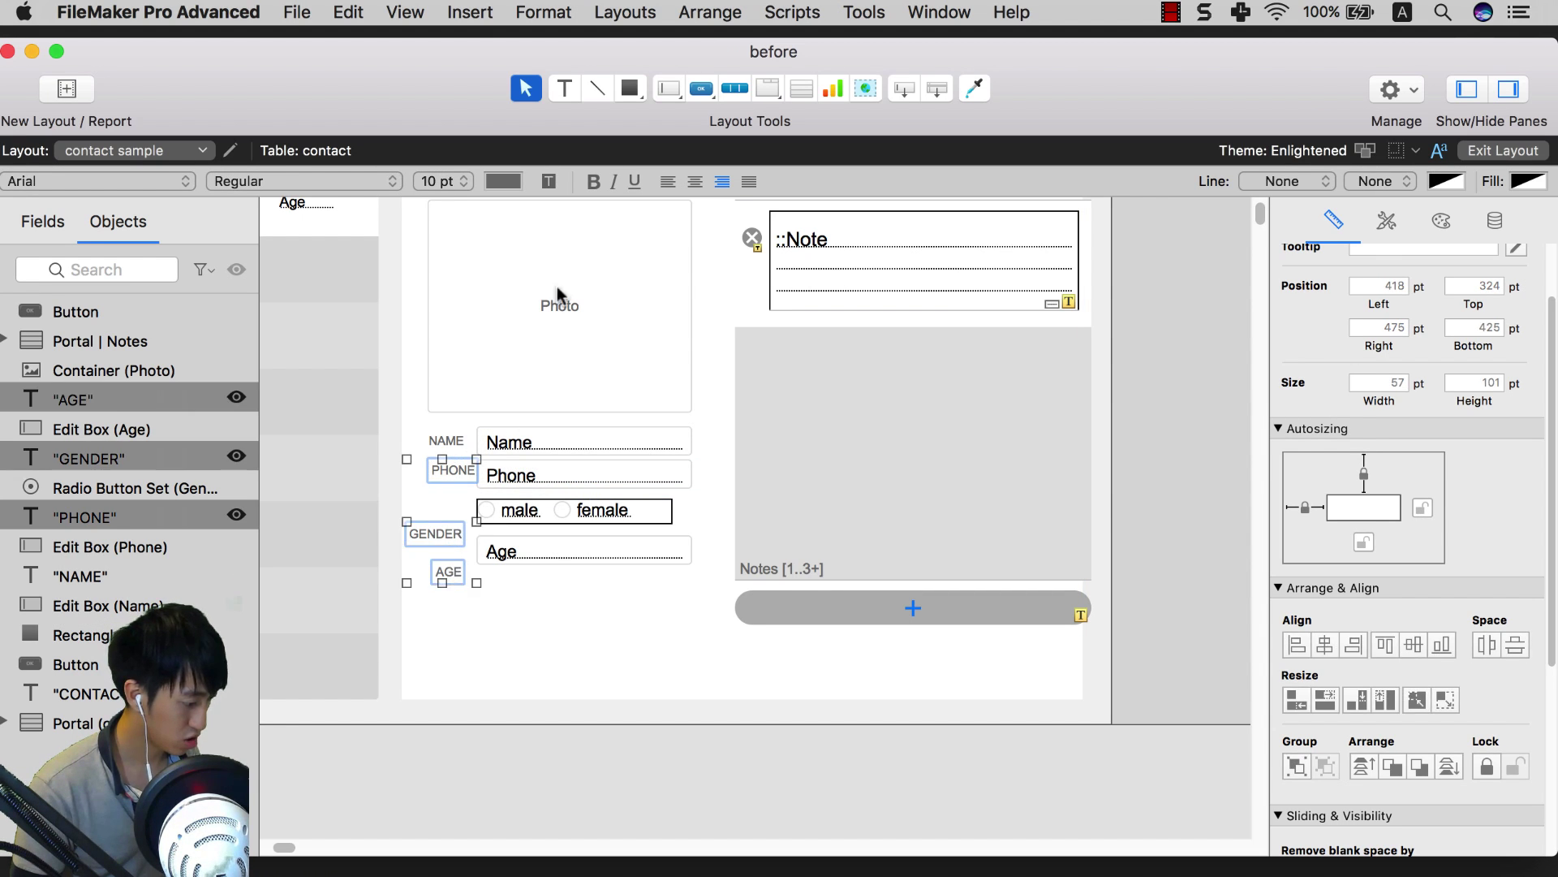
{"action": "left_click", "coordinate": [661, 182]}
{"action": "left_click", "coordinate": [794, 439]}
Step: Line up the PHONE, GENDER and AGE labels with the photo's left edge at 435 pt, each level with its field
{"action": "left_click_drag", "start_coordinate": [451, 475], "coordinate": [452, 474]}
{"action": "left_click_drag", "start_coordinate": [441, 533], "coordinate": [453, 508]}
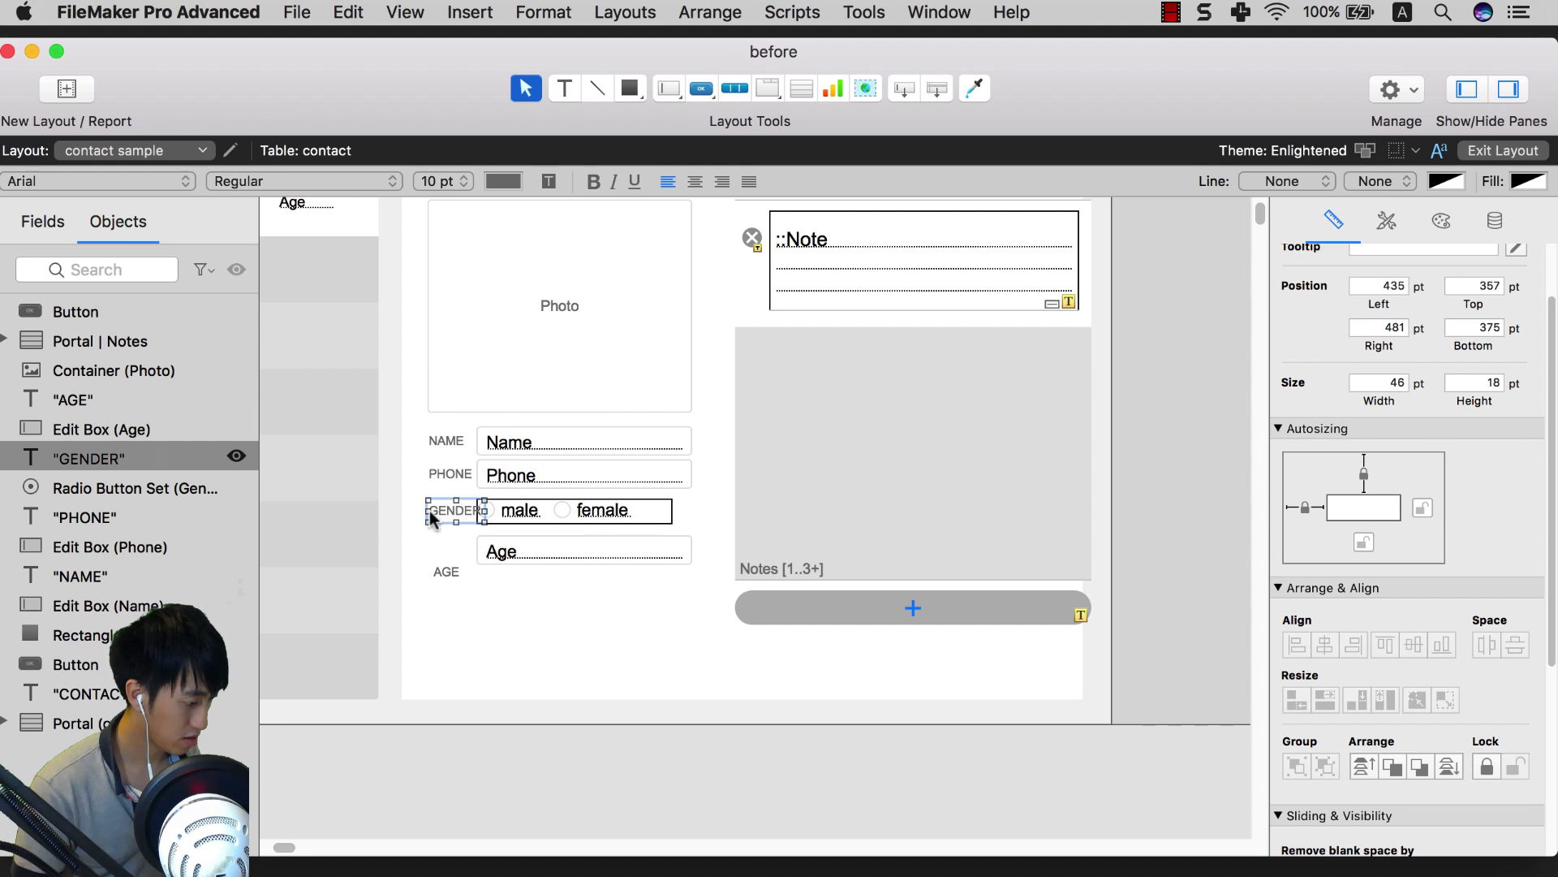
{"action": "left_click_drag", "start_coordinate": [442, 570], "coordinate": [430, 546]}
Step: Select the four labels together with the Photo container and check their shared left position
{"action": "left_click", "coordinate": [439, 443]}
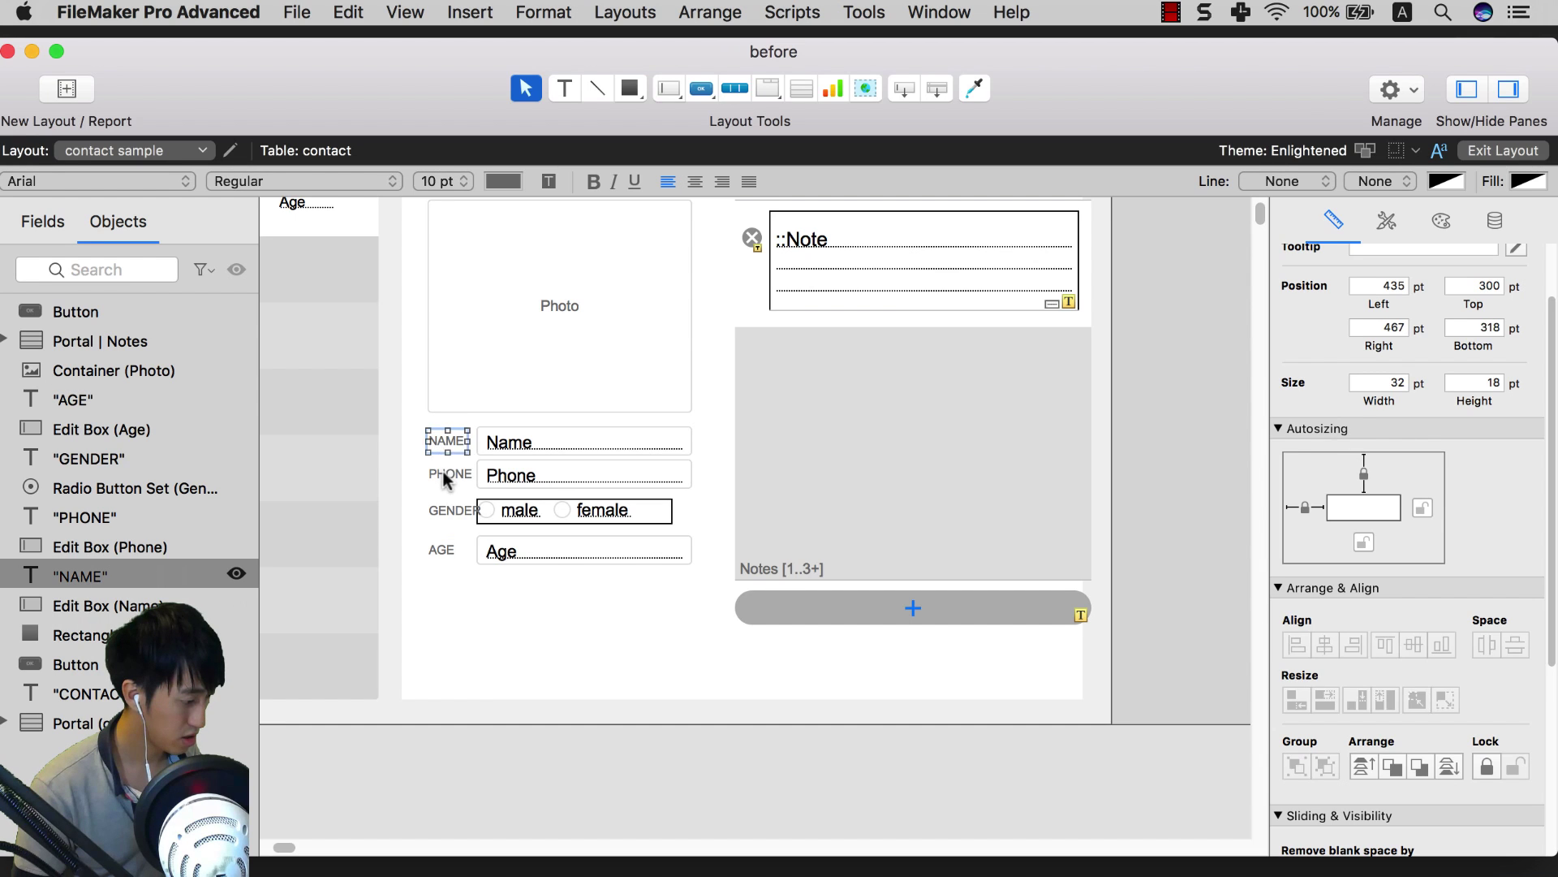
{"action": "left_click", "coordinate": [444, 480], "text": "shift"}
{"action": "left_click", "coordinate": [443, 510], "text": "shift"}
{"action": "left_click", "coordinate": [441, 532], "text": "shift"}
{"action": "left_click", "coordinate": [441, 550], "text": "shift"}
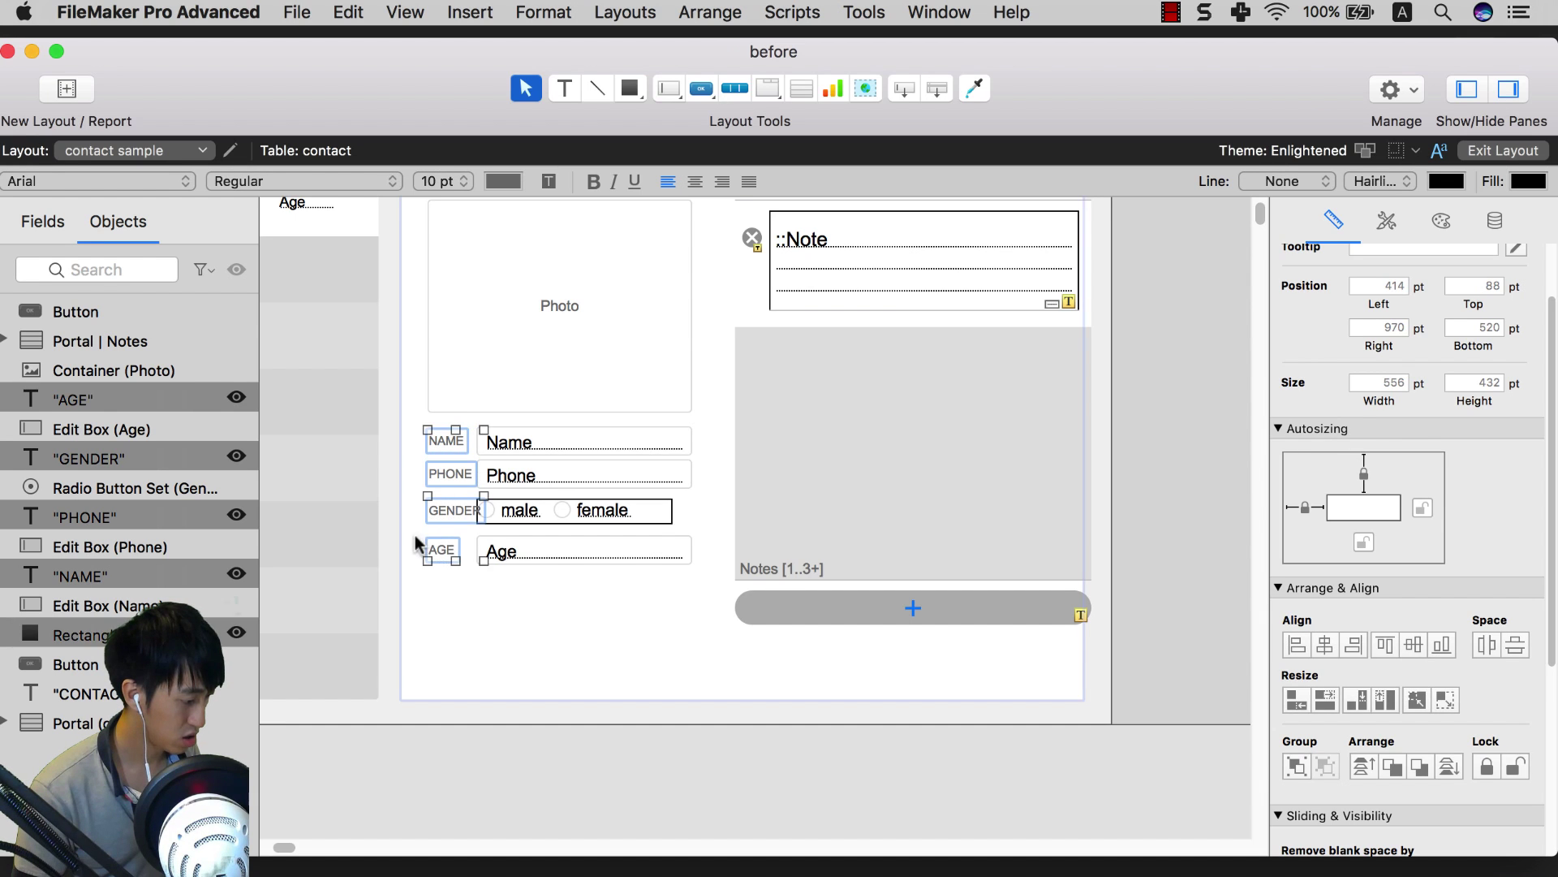
{"action": "left_click", "coordinate": [418, 544], "text": "shift"}
{"action": "left_click", "coordinate": [472, 367], "text": "shift"}
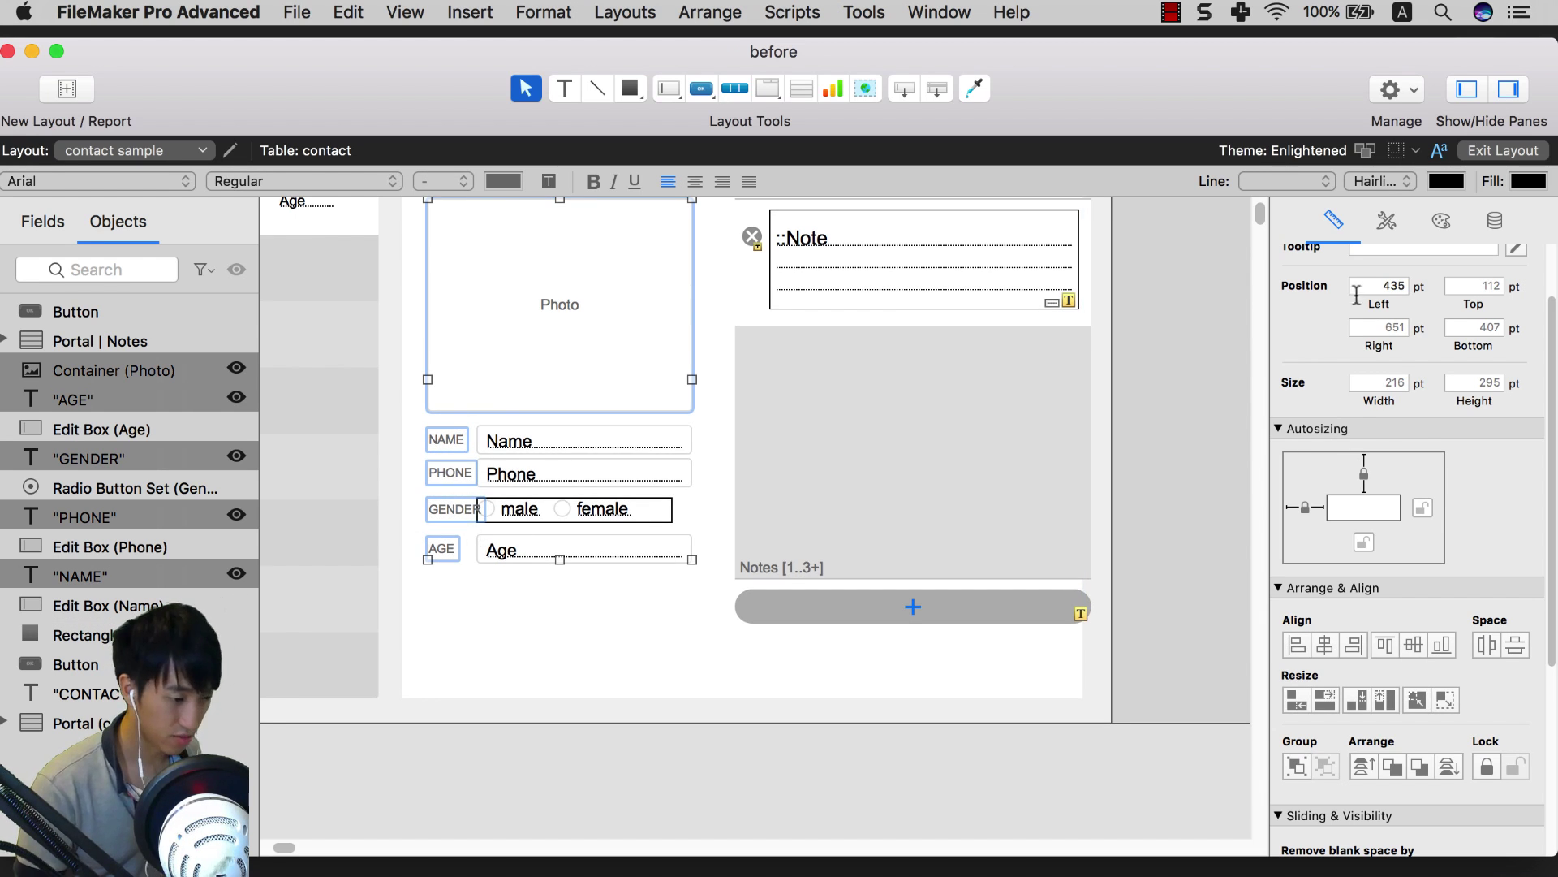
{"action": "scroll", "coordinate": [1302, 616], "scroll_direction": "down", "scroll_amount": 1}
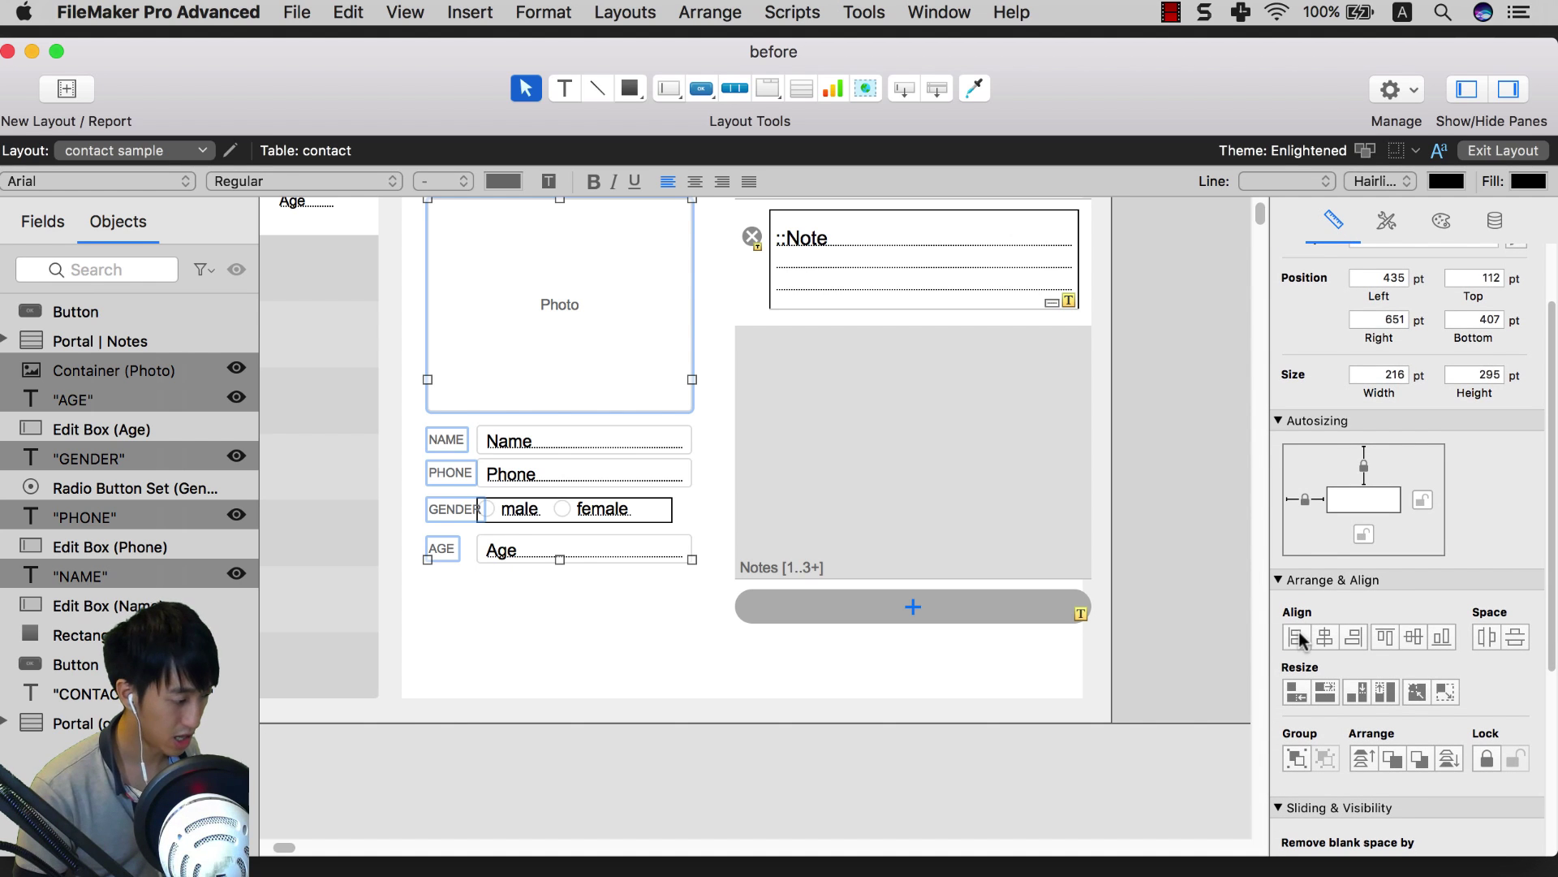
{"action": "scroll", "coordinate": [609, 383], "scroll_direction": "down", "scroll_amount": 1}
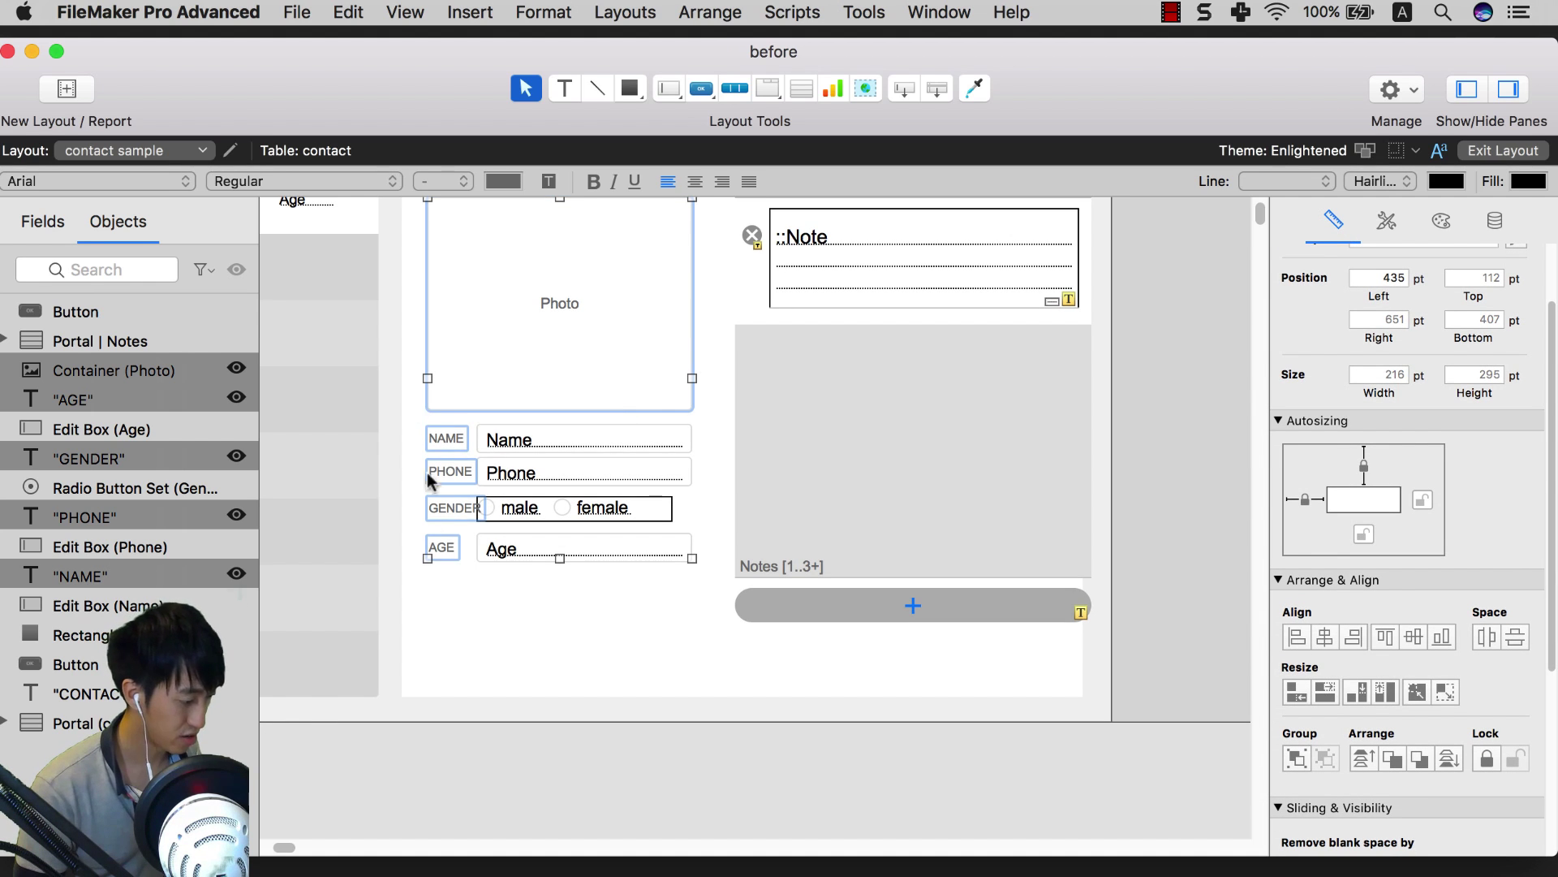
{"action": "left_click", "coordinate": [751, 517]}
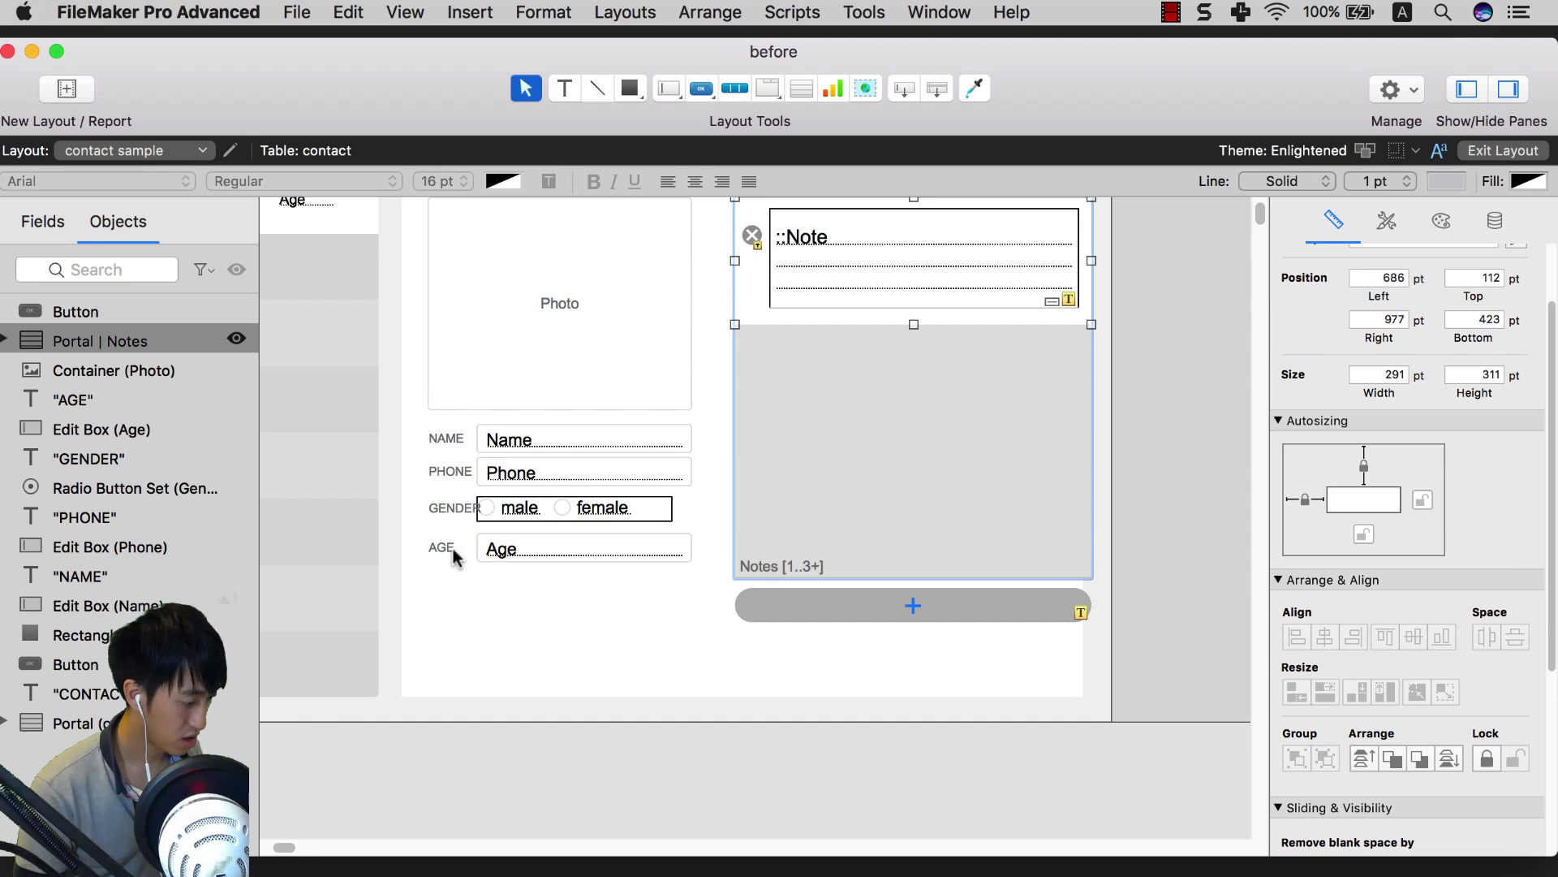
Step: Shift the gender radio buttons clear of the GENDER label and narrow the Name, Phone and Age fields to 165 pt
{"action": "left_click_drag", "start_coordinate": [490, 549], "coordinate": [490, 488]}
{"action": "left_click", "coordinate": [612, 601]}
{"action": "left_click", "coordinate": [569, 473]}
{"action": "left_click", "coordinate": [537, 439], "text": "shift"}
{"action": "left_click", "coordinate": [533, 543], "text": "shift"}
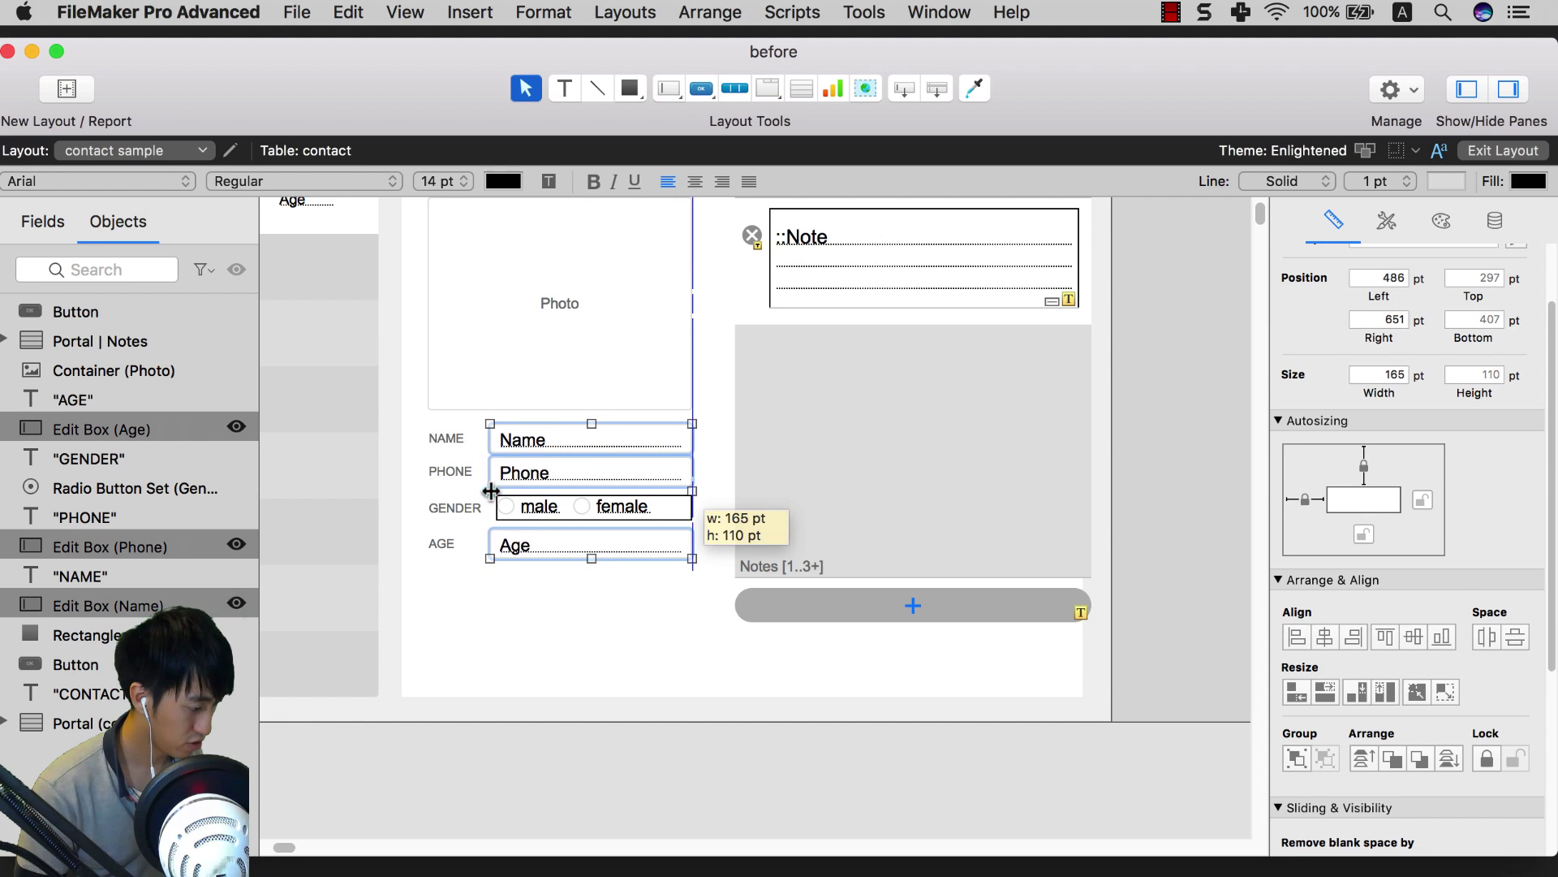
{"action": "left_click", "coordinate": [507, 586]}
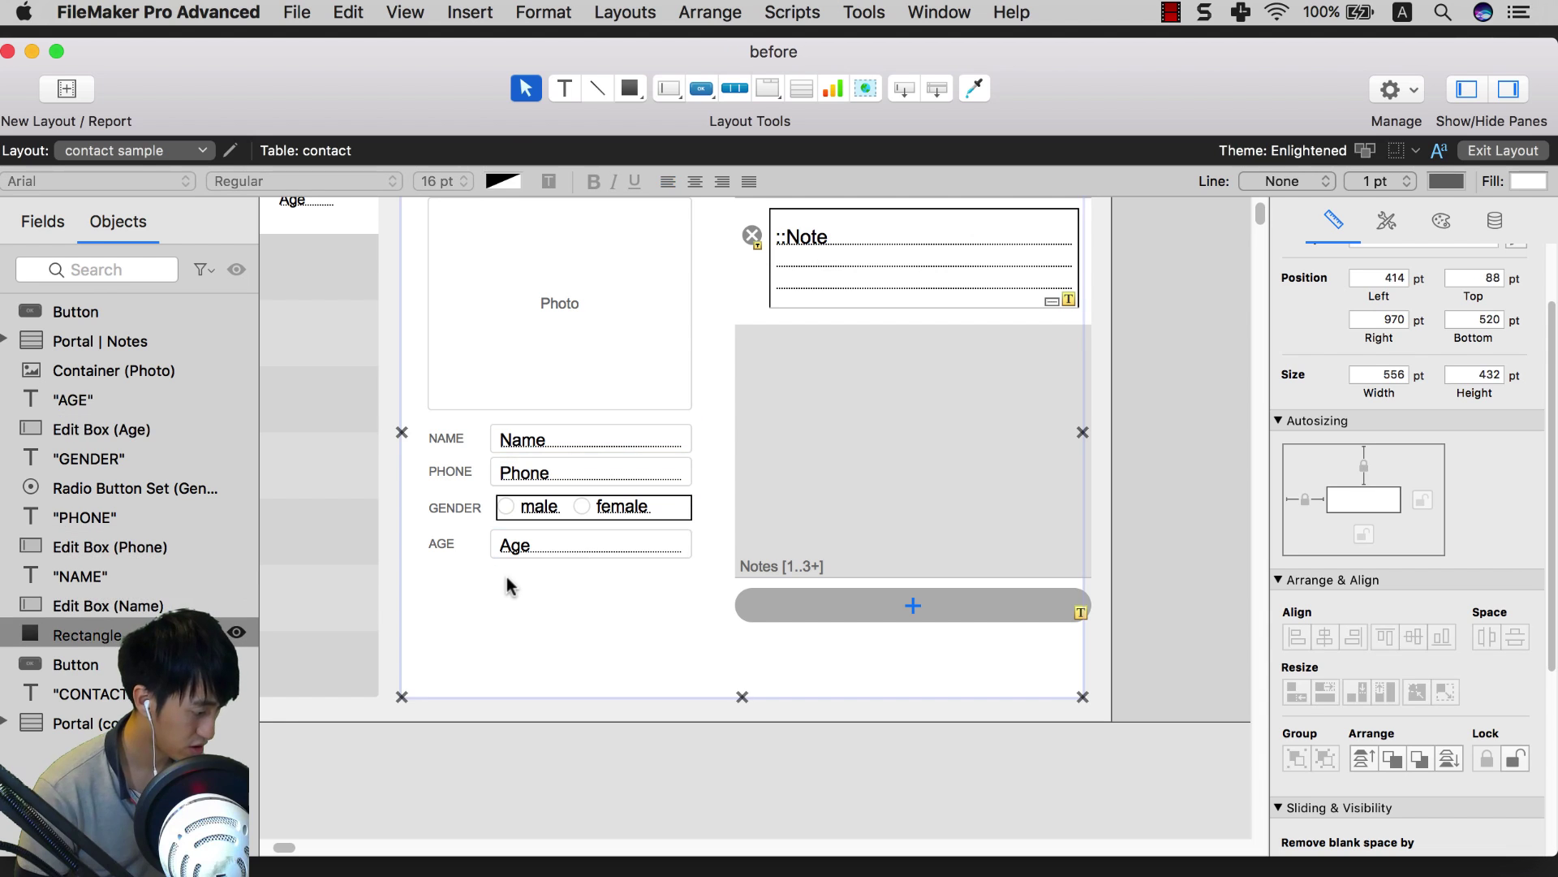
Step: Switch to Browse mode and check how the photo and fields look in the detail panel
{"action": "left_click", "coordinate": [407, 13]}
{"action": "left_click", "coordinate": [422, 42]}
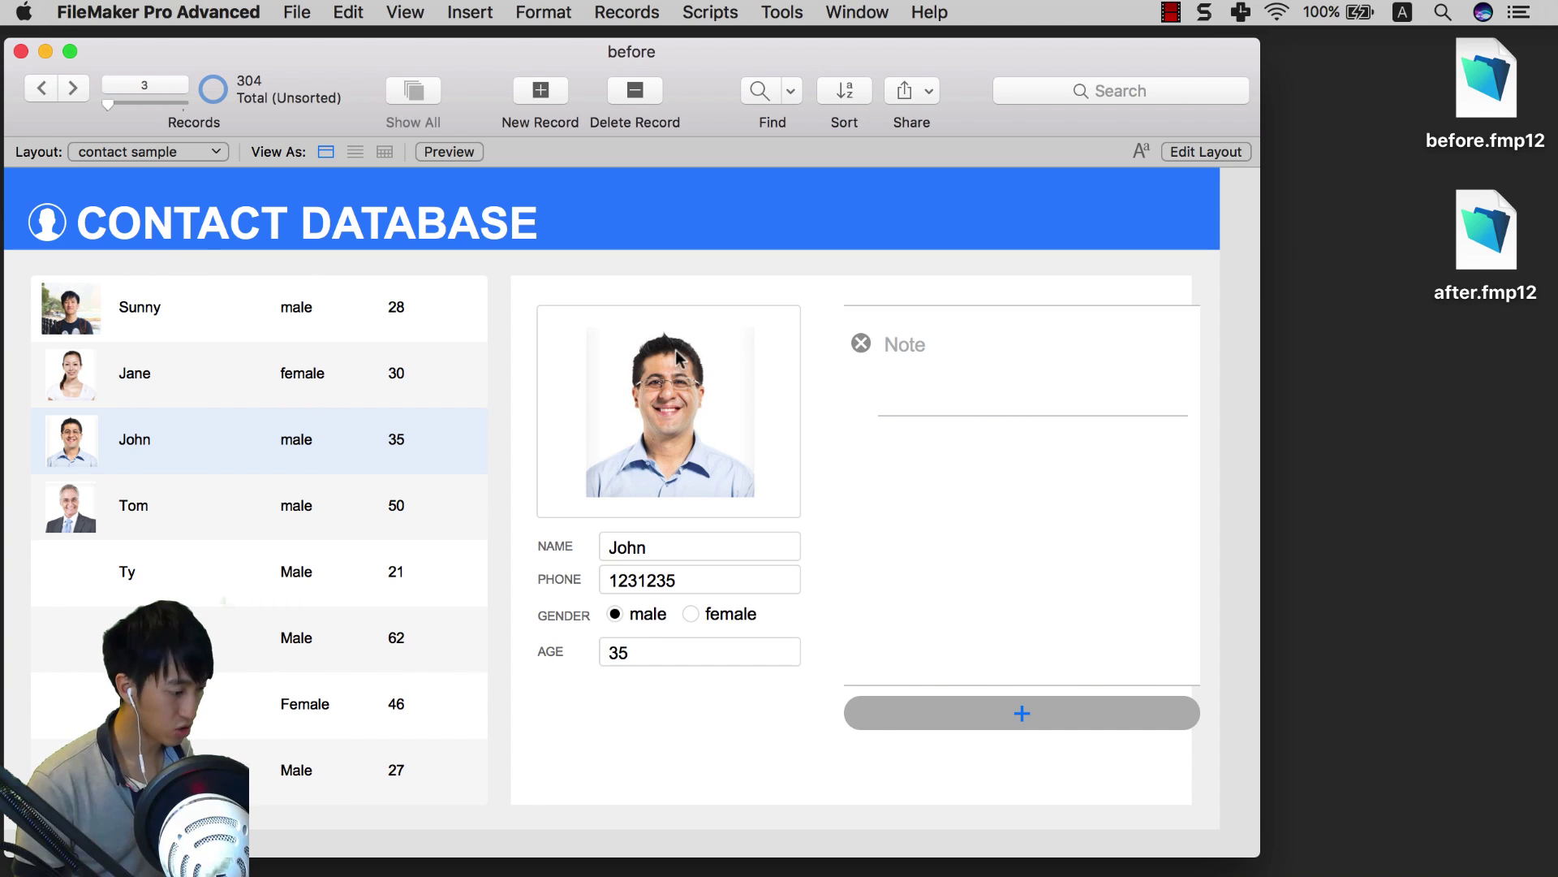
{"action": "left_click", "coordinate": [669, 504]}
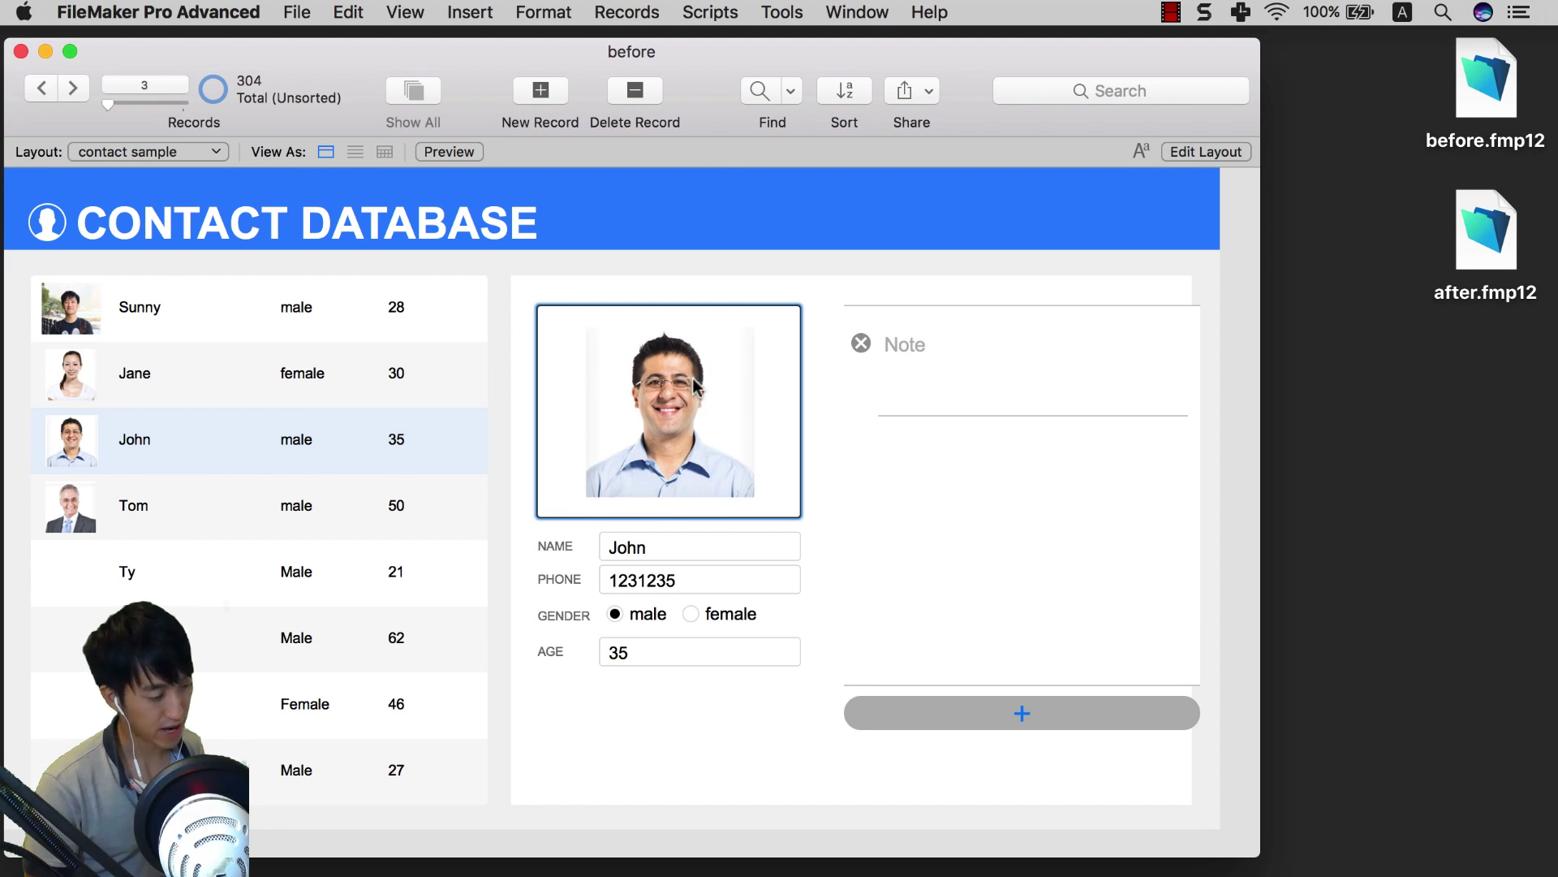
Step: Return to Layout mode and set the Photo container's image format to Reduce or enlarge image to fit
{"action": "left_click", "coordinate": [415, 15]}
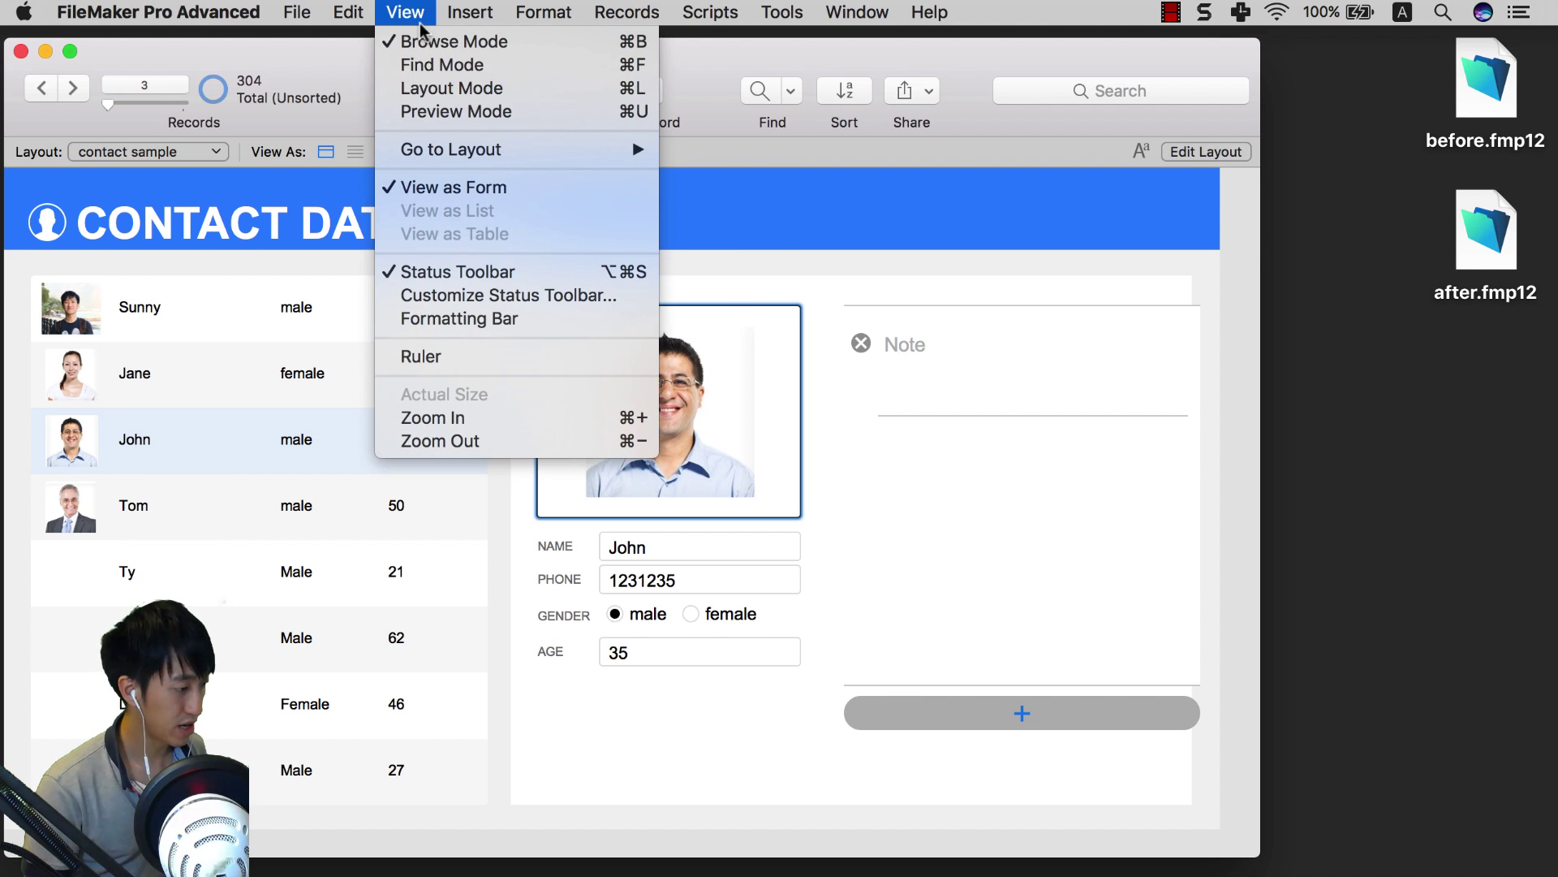
{"action": "left_click", "coordinate": [437, 88]}
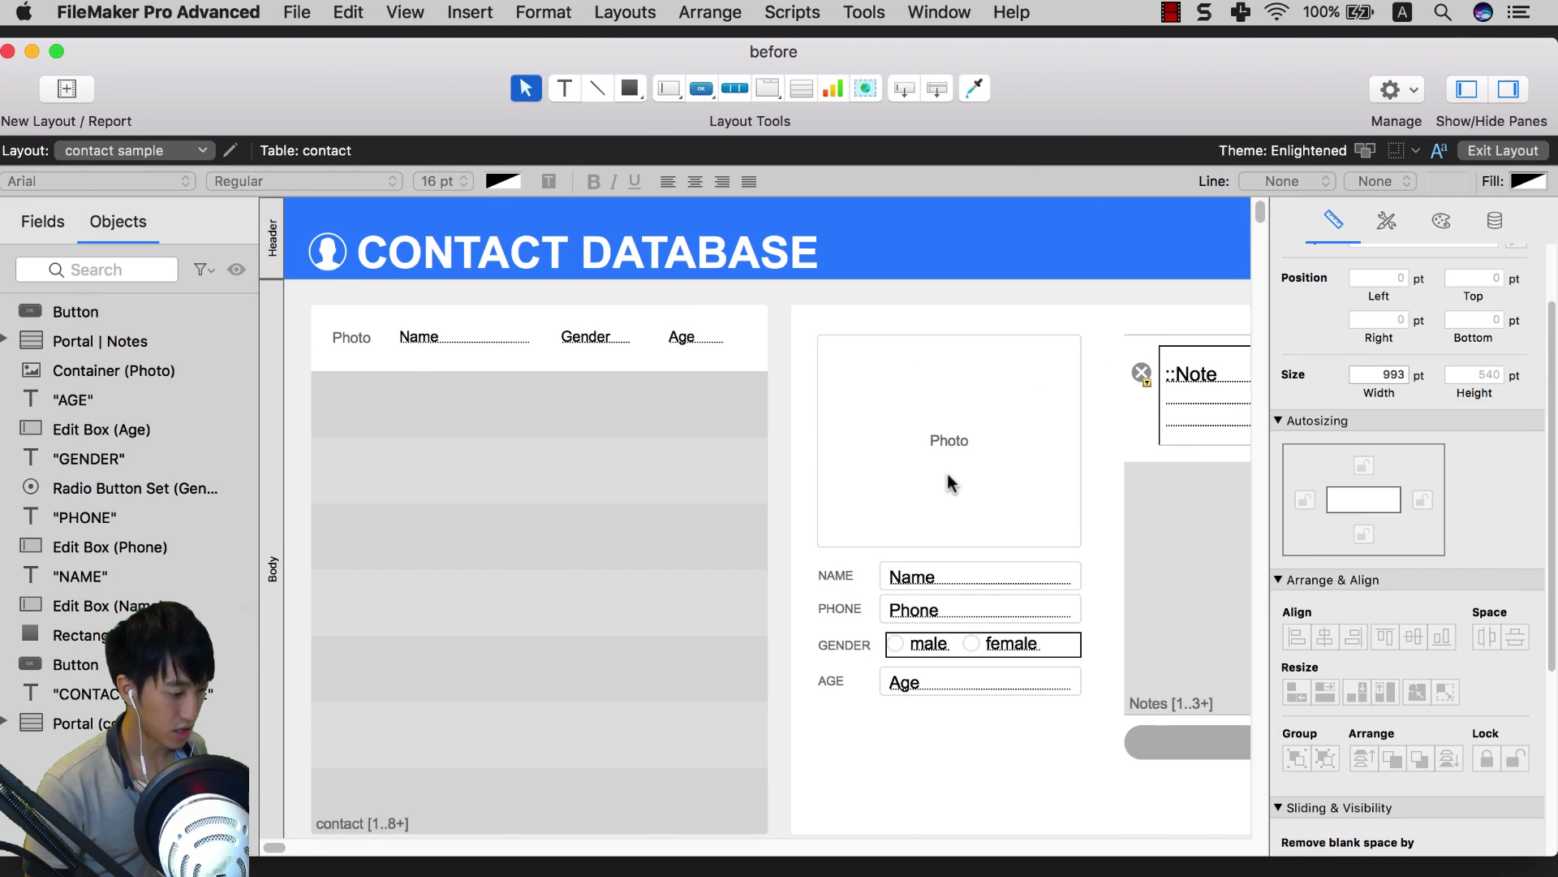
{"action": "left_click", "coordinate": [852, 475]}
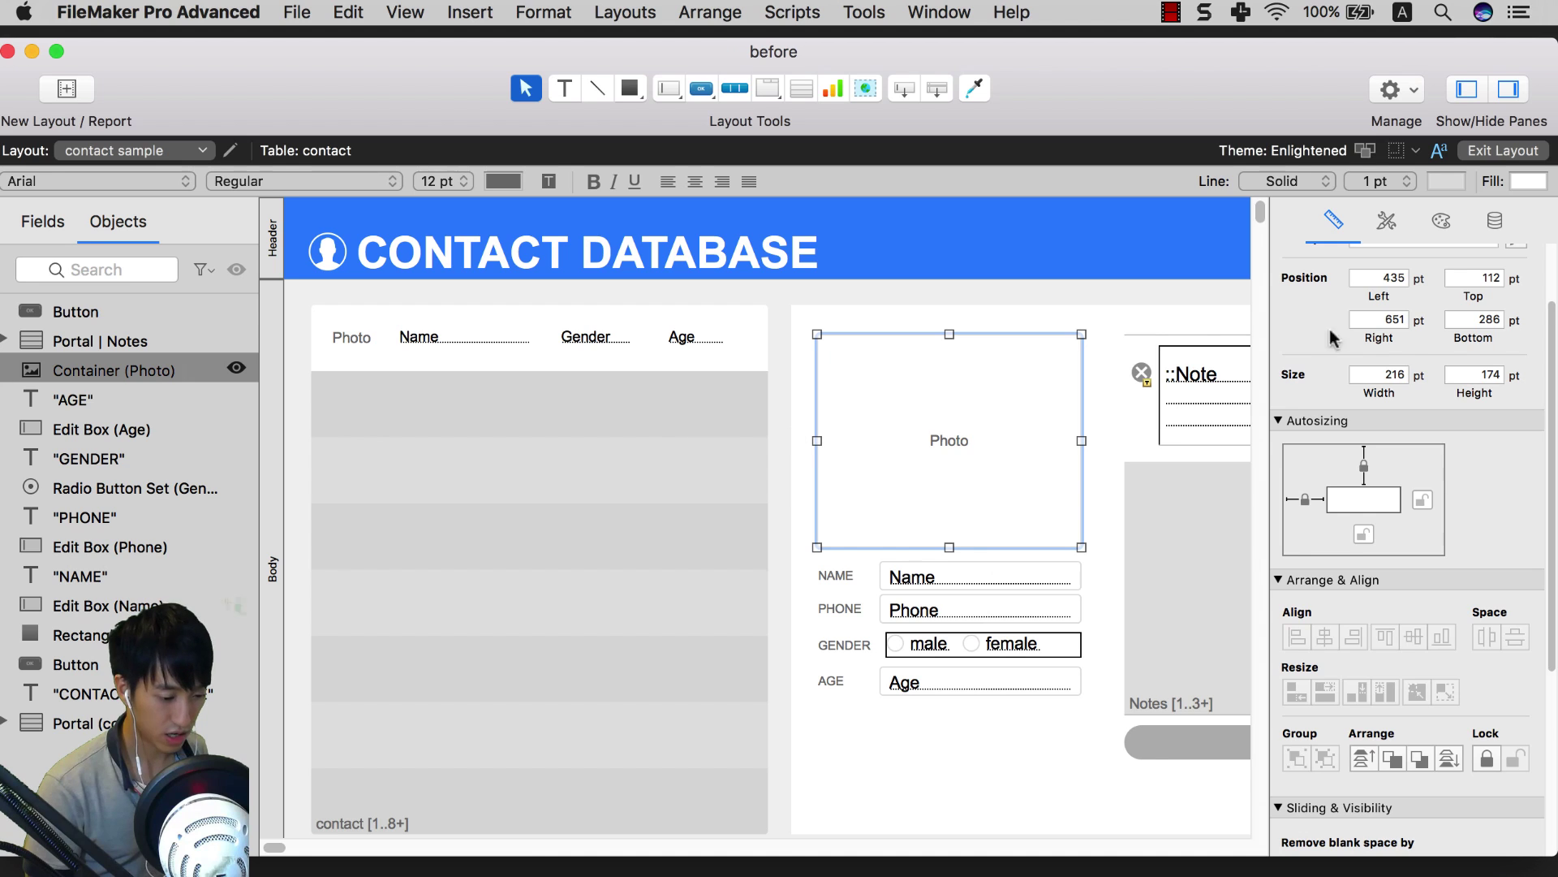
{"action": "scroll", "coordinate": [1420, 373], "scroll_direction": "down", "scroll_amount": 5}
{"action": "left_click", "coordinate": [1364, 341]}
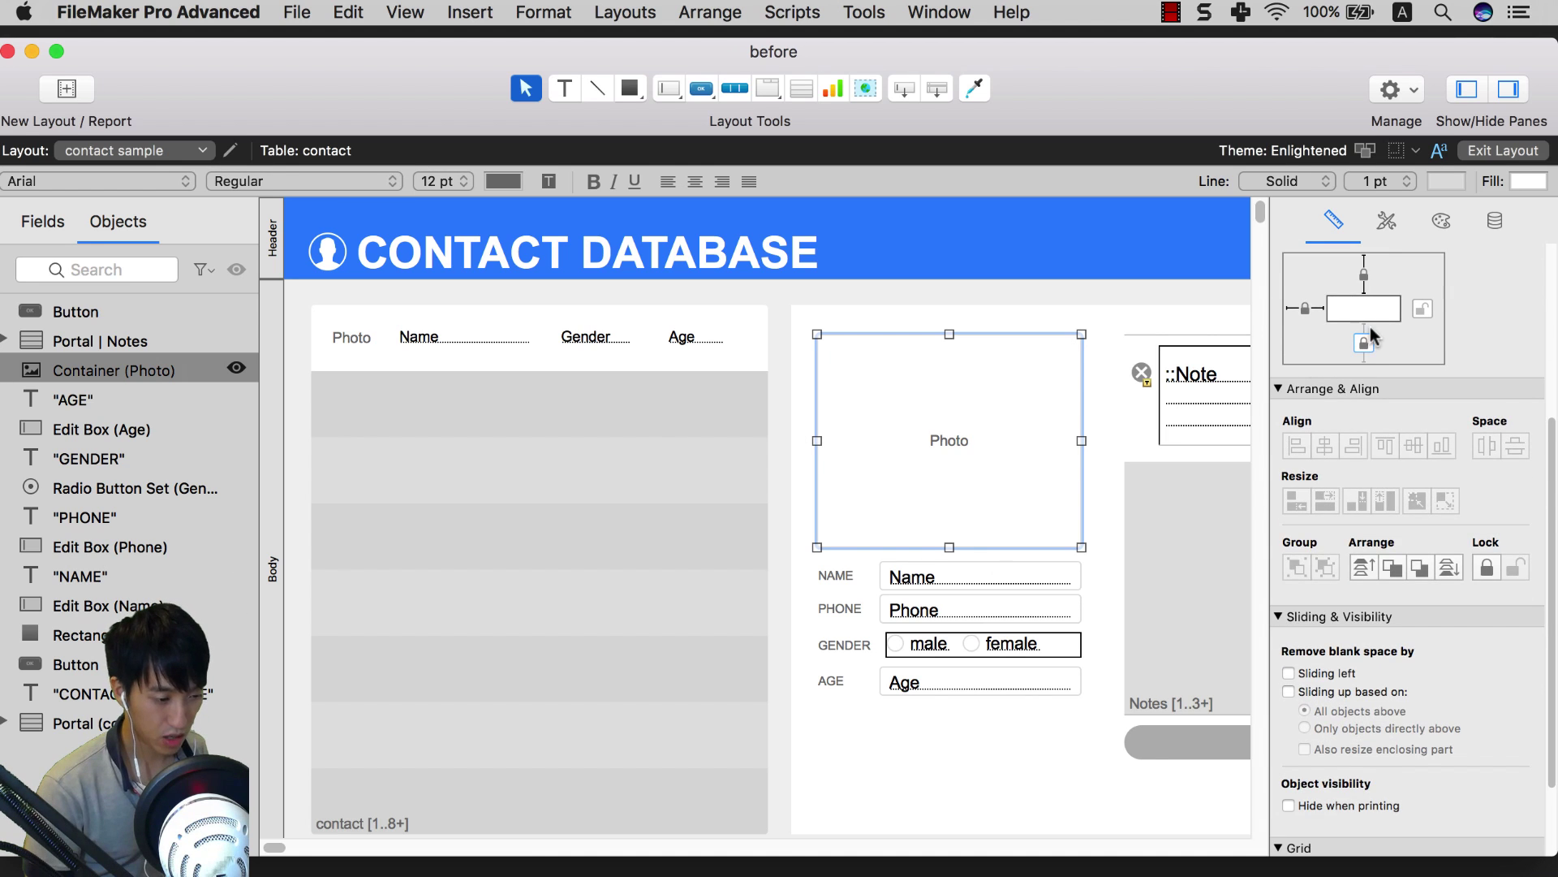
{"action": "scroll", "coordinate": [1371, 324], "scroll_direction": "down", "scroll_amount": 3}
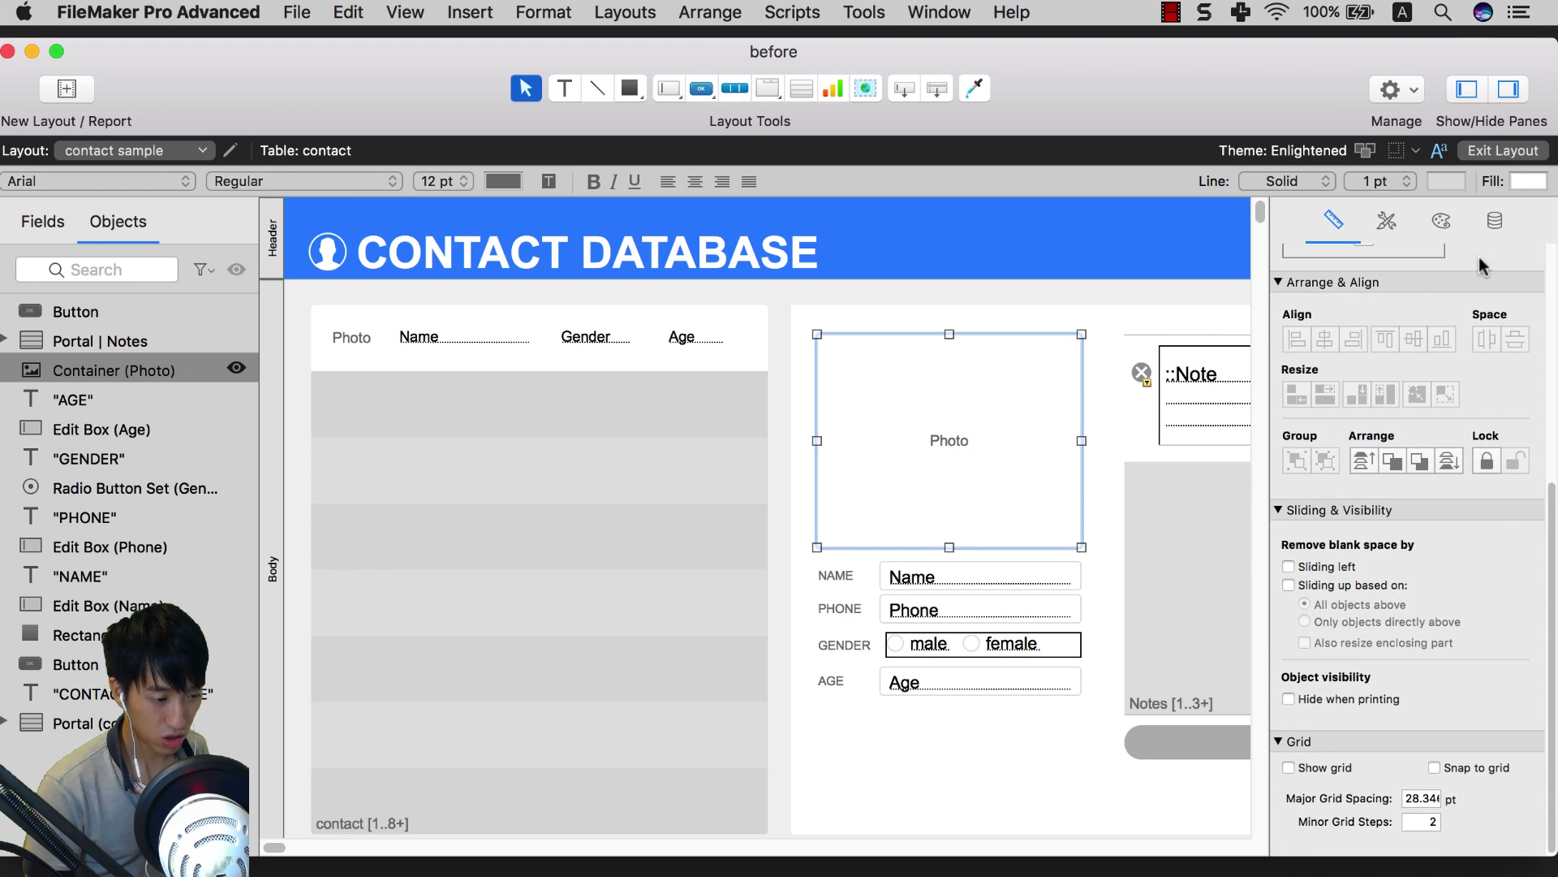
{"action": "left_click", "coordinate": [1492, 222]}
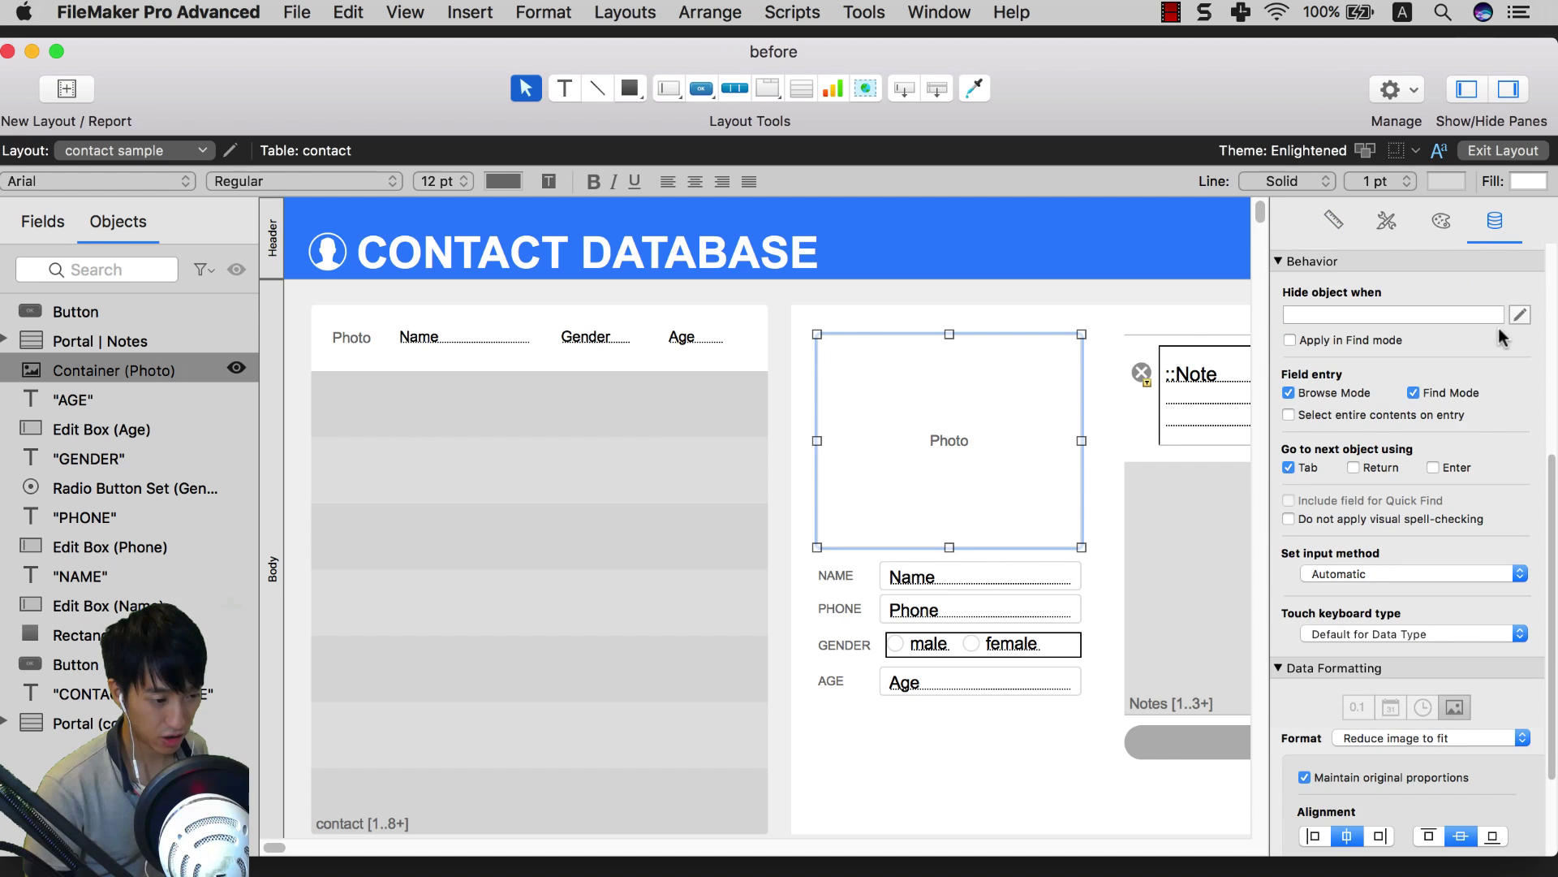
{"action": "scroll", "coordinate": [1498, 328], "scroll_direction": "up", "scroll_amount": 5}
{"action": "scroll", "coordinate": [1498, 341], "scroll_direction": "down", "scroll_amount": 8}
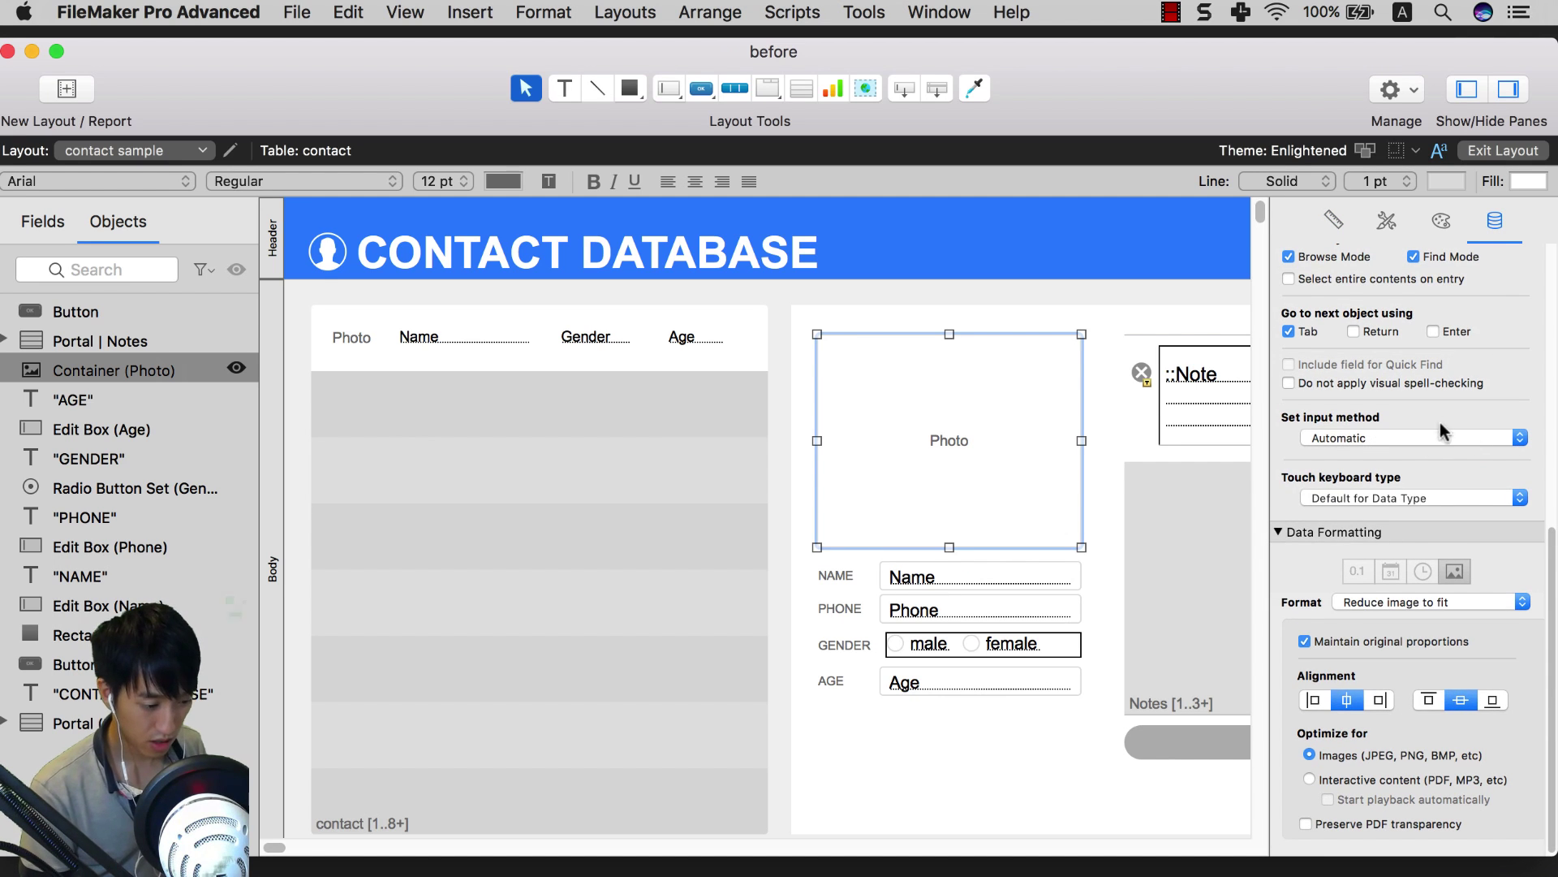
{"action": "left_click", "coordinate": [1387, 601]}
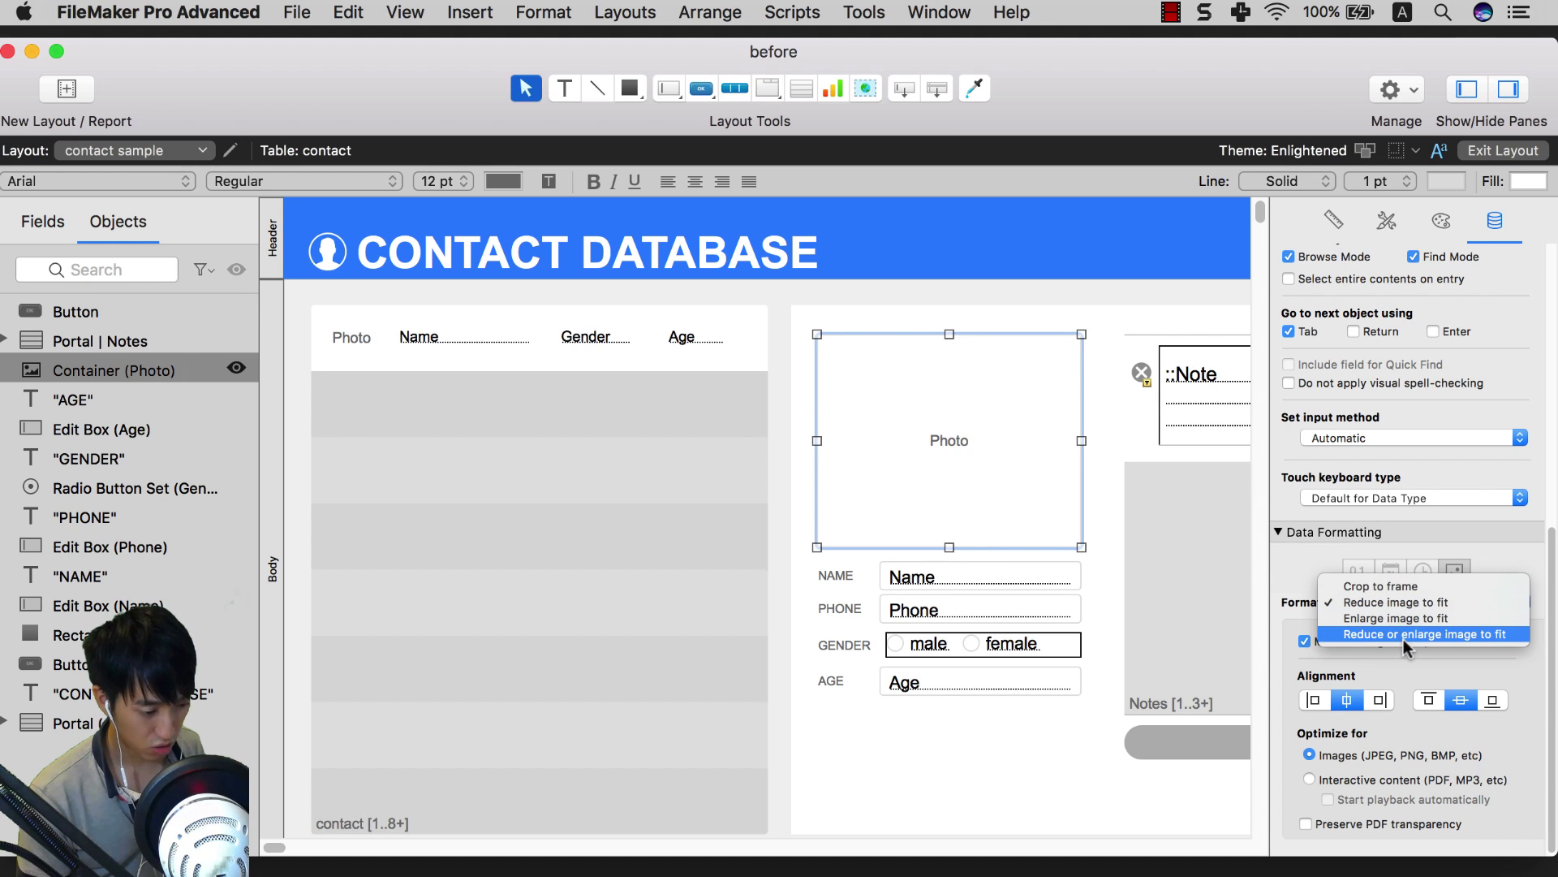
{"action": "left_click", "coordinate": [1404, 634]}
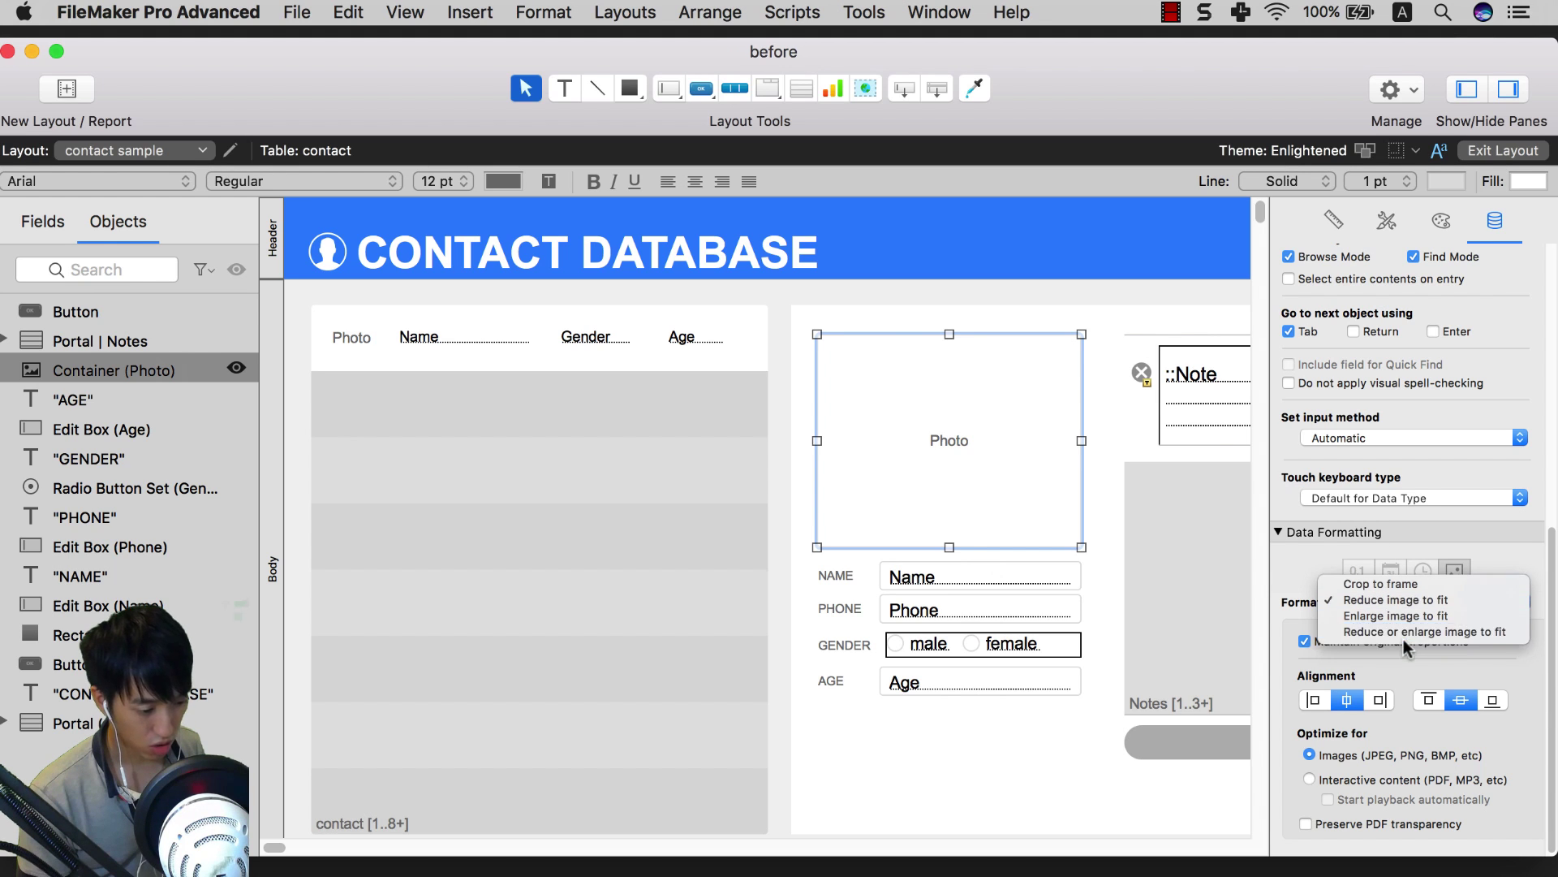
{"action": "left_click", "coordinate": [1103, 423]}
Step: Switch to Browse mode and check how the photo fits inside its frame
{"action": "left_click", "coordinate": [414, 28]}
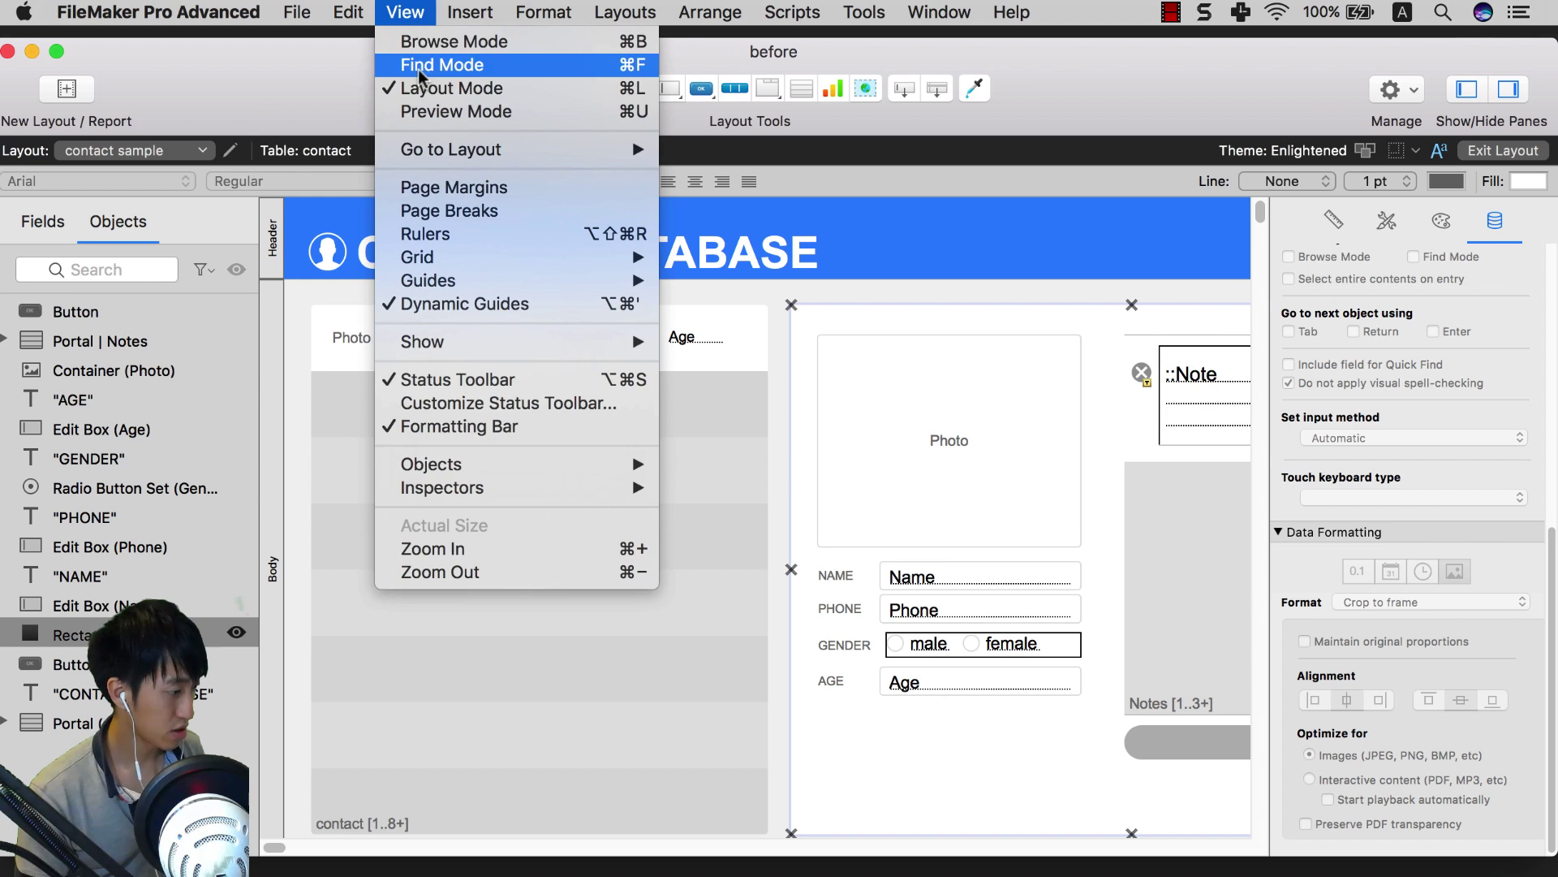
{"action": "left_click", "coordinate": [427, 46]}
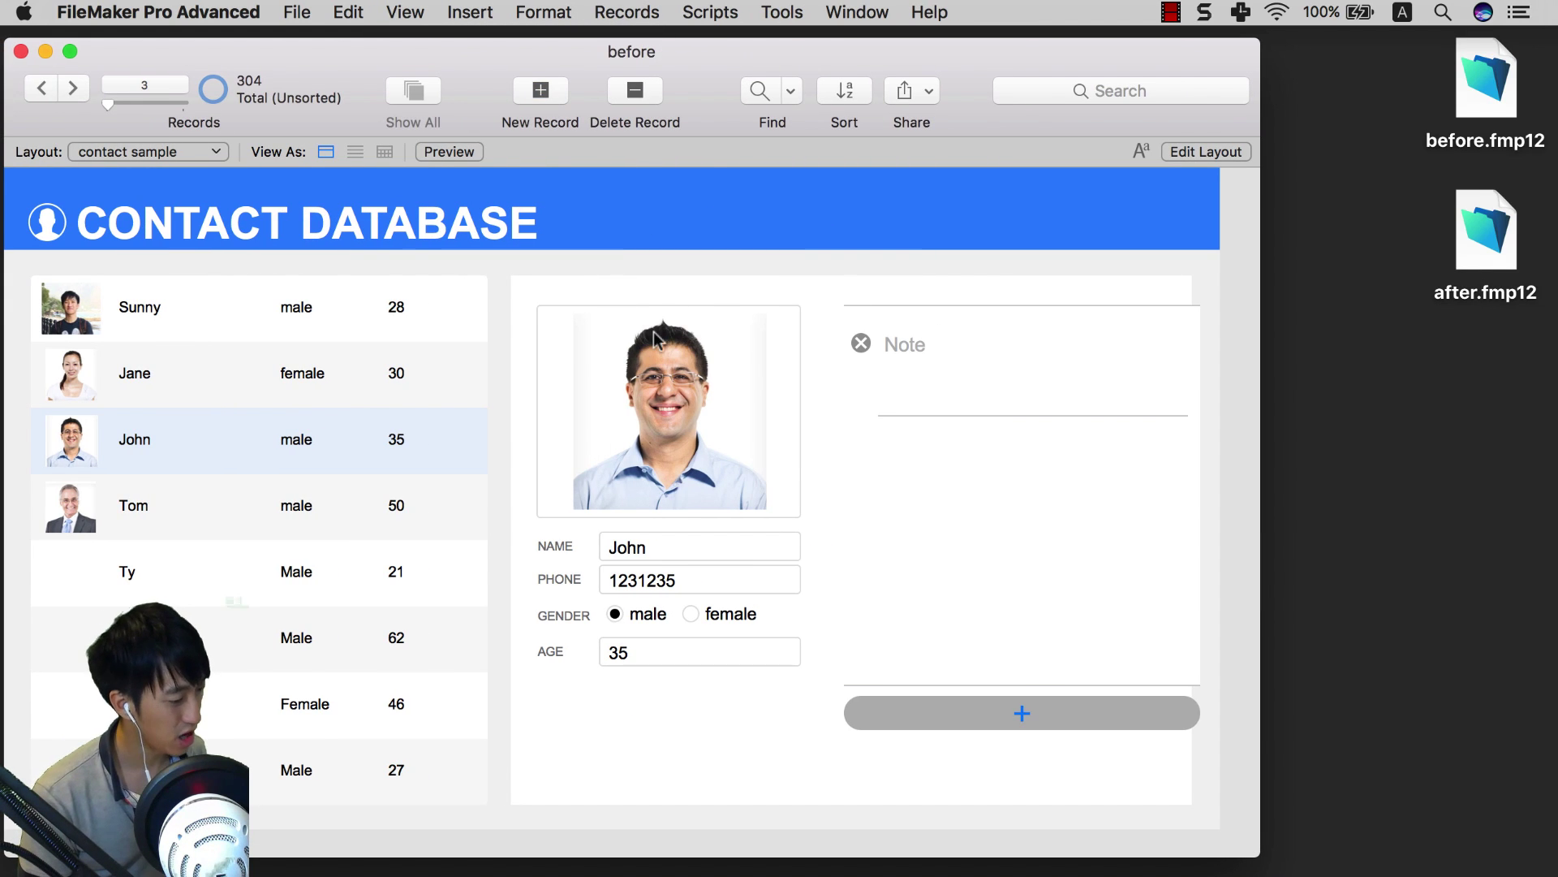
{"action": "left_click", "coordinate": [626, 514]}
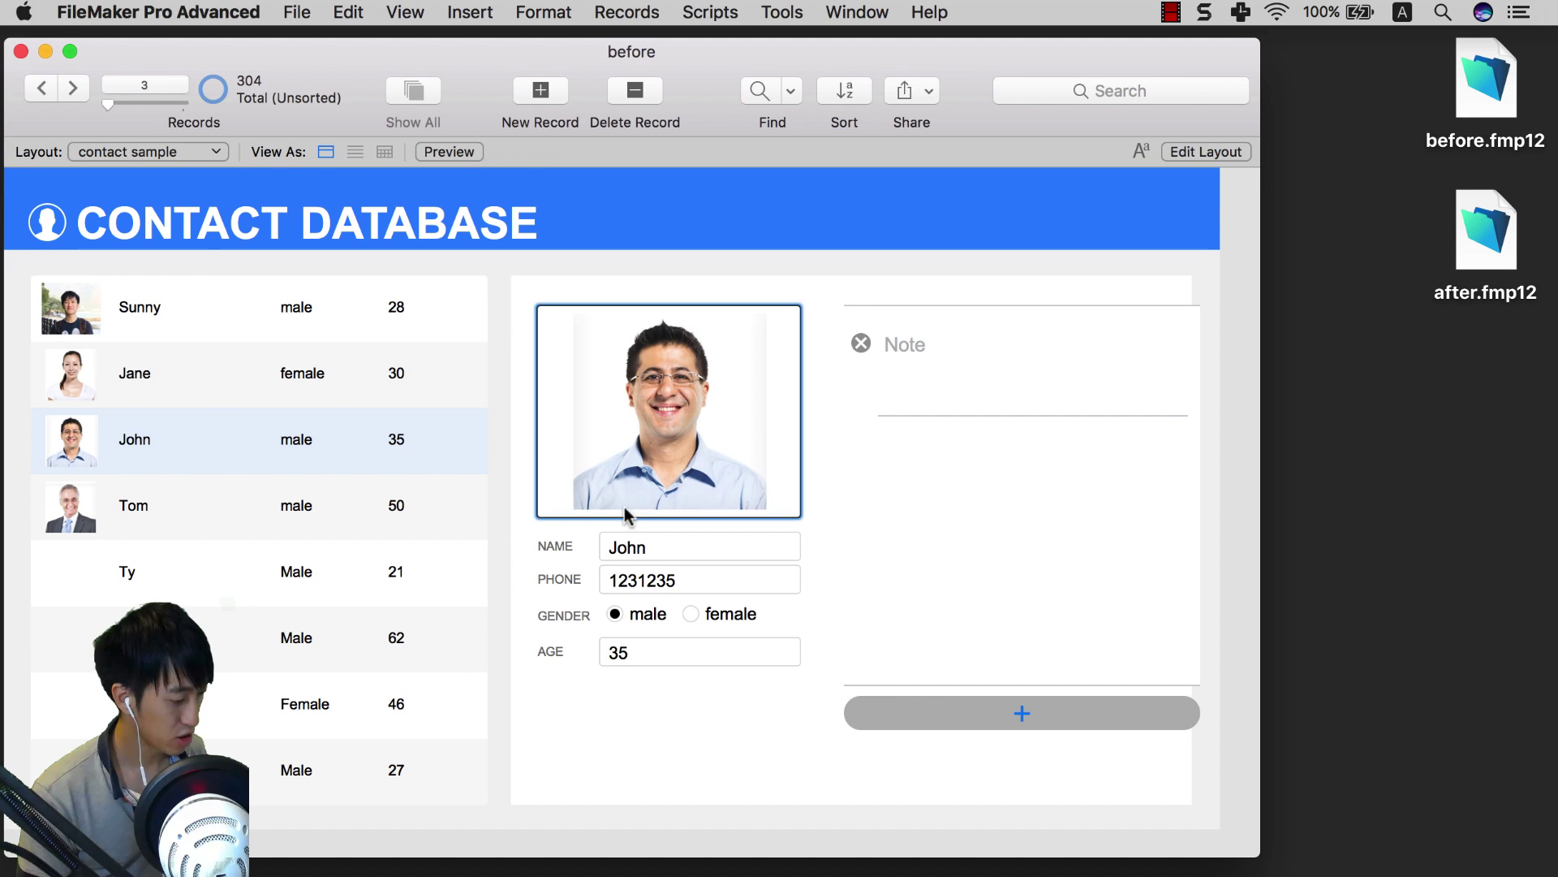
{"action": "mouse_move", "coordinate": [633, 445]}
{"action": "left_mouse_down"}
{"action": "mouse_move", "coordinate": [641, 472]}
{"action": "mouse_move", "coordinate": [688, 436]}
{"action": "mouse_move", "coordinate": [639, 455]}
{"action": "left_mouse_up"}
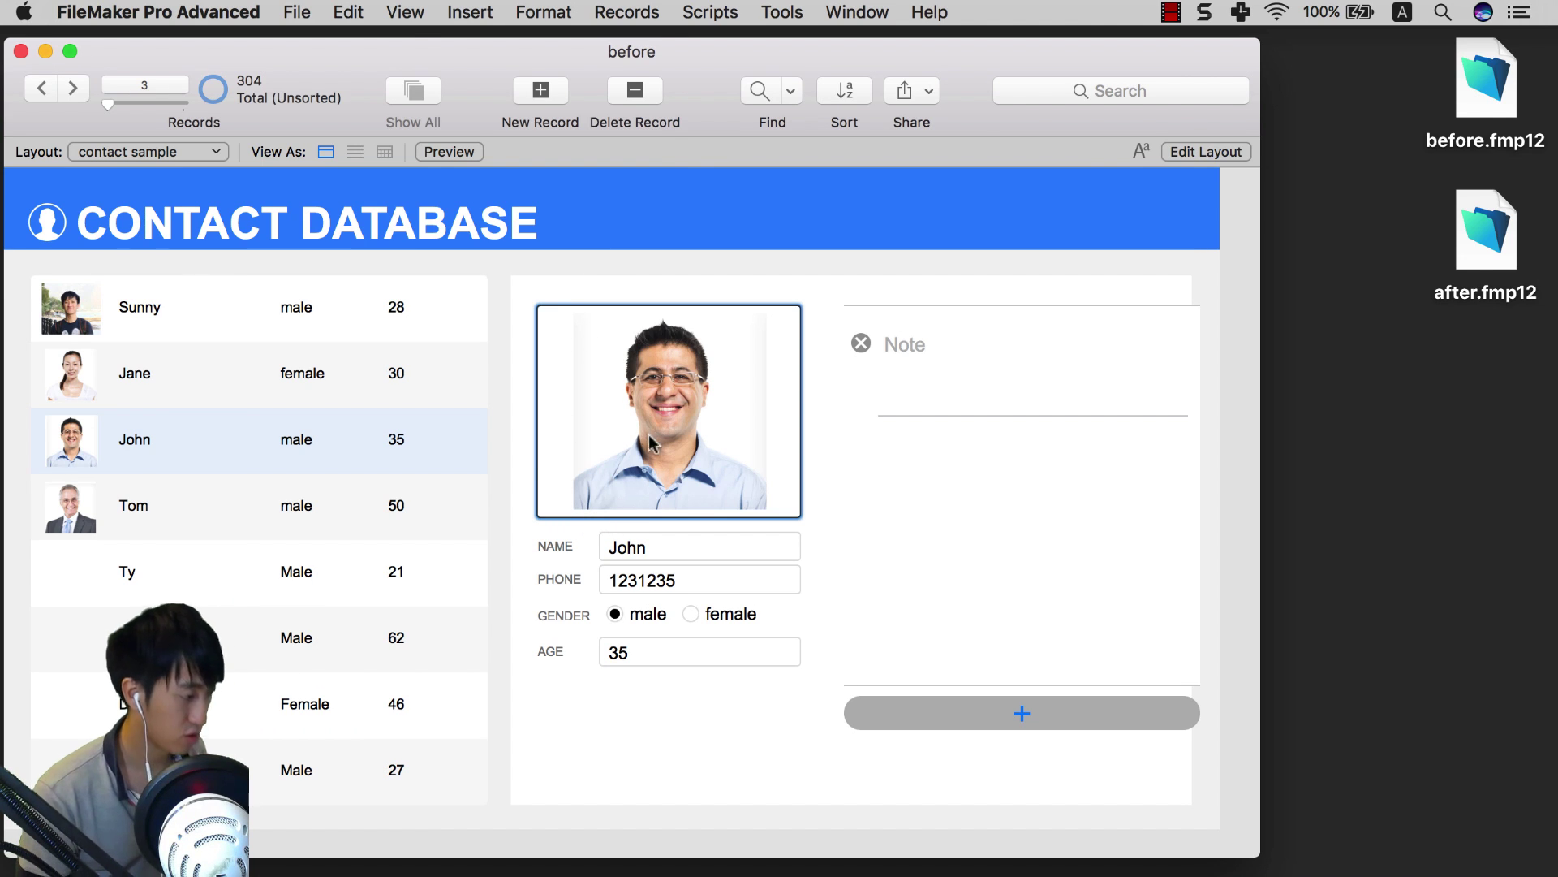
Step: Back in Layout mode, set the Photo container's padding to 0 on all four sides
{"action": "left_click", "coordinate": [406, 13]}
{"action": "left_click", "coordinate": [422, 94]}
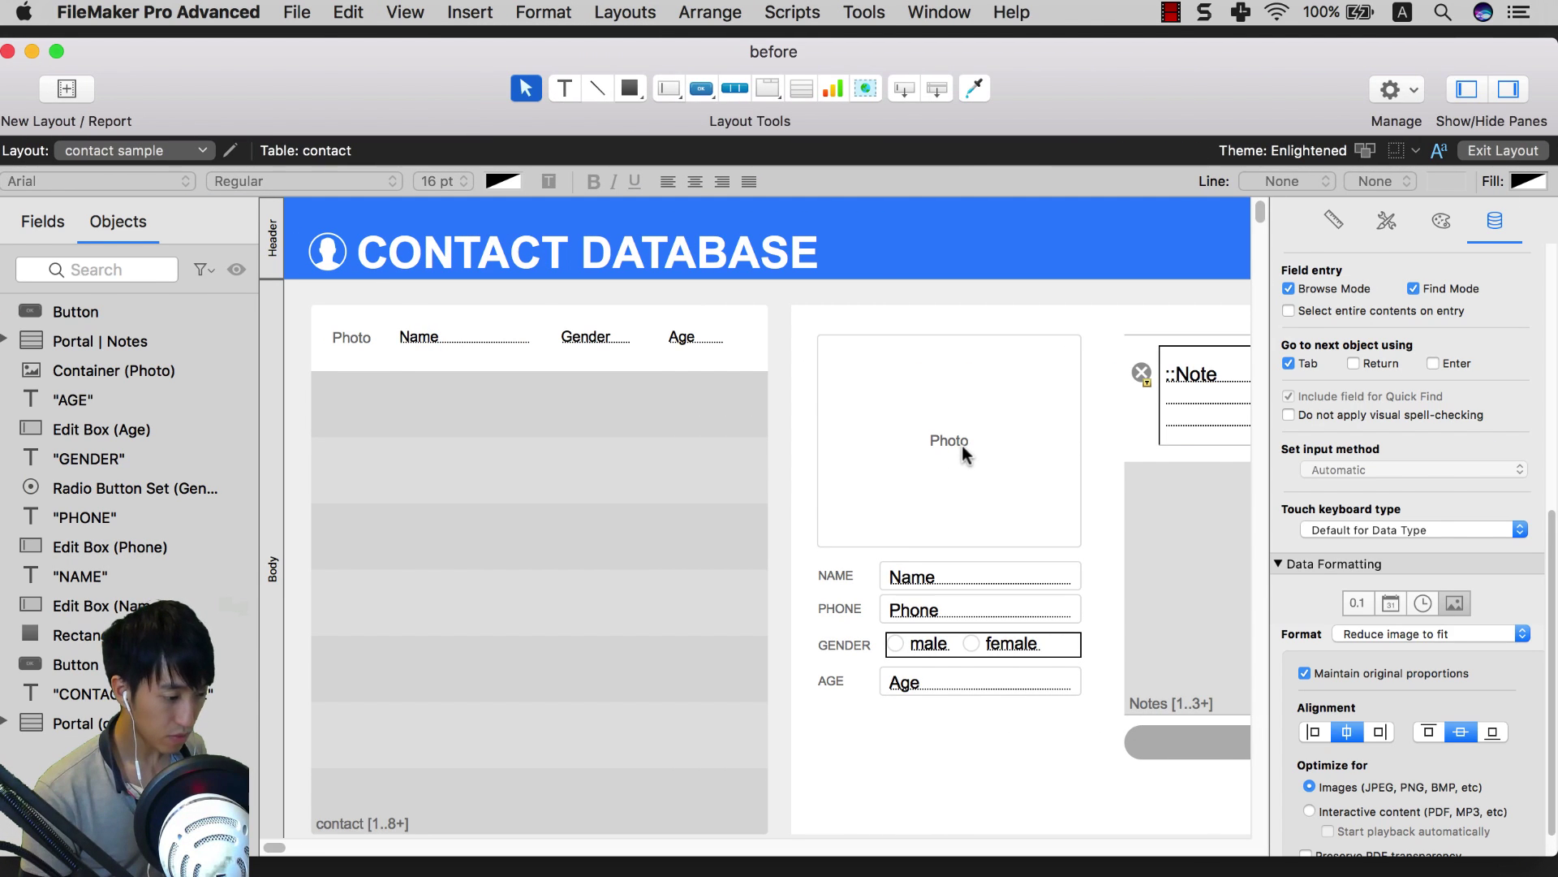
{"action": "left_click", "coordinate": [962, 445]}
{"action": "left_click", "coordinate": [1441, 220]}
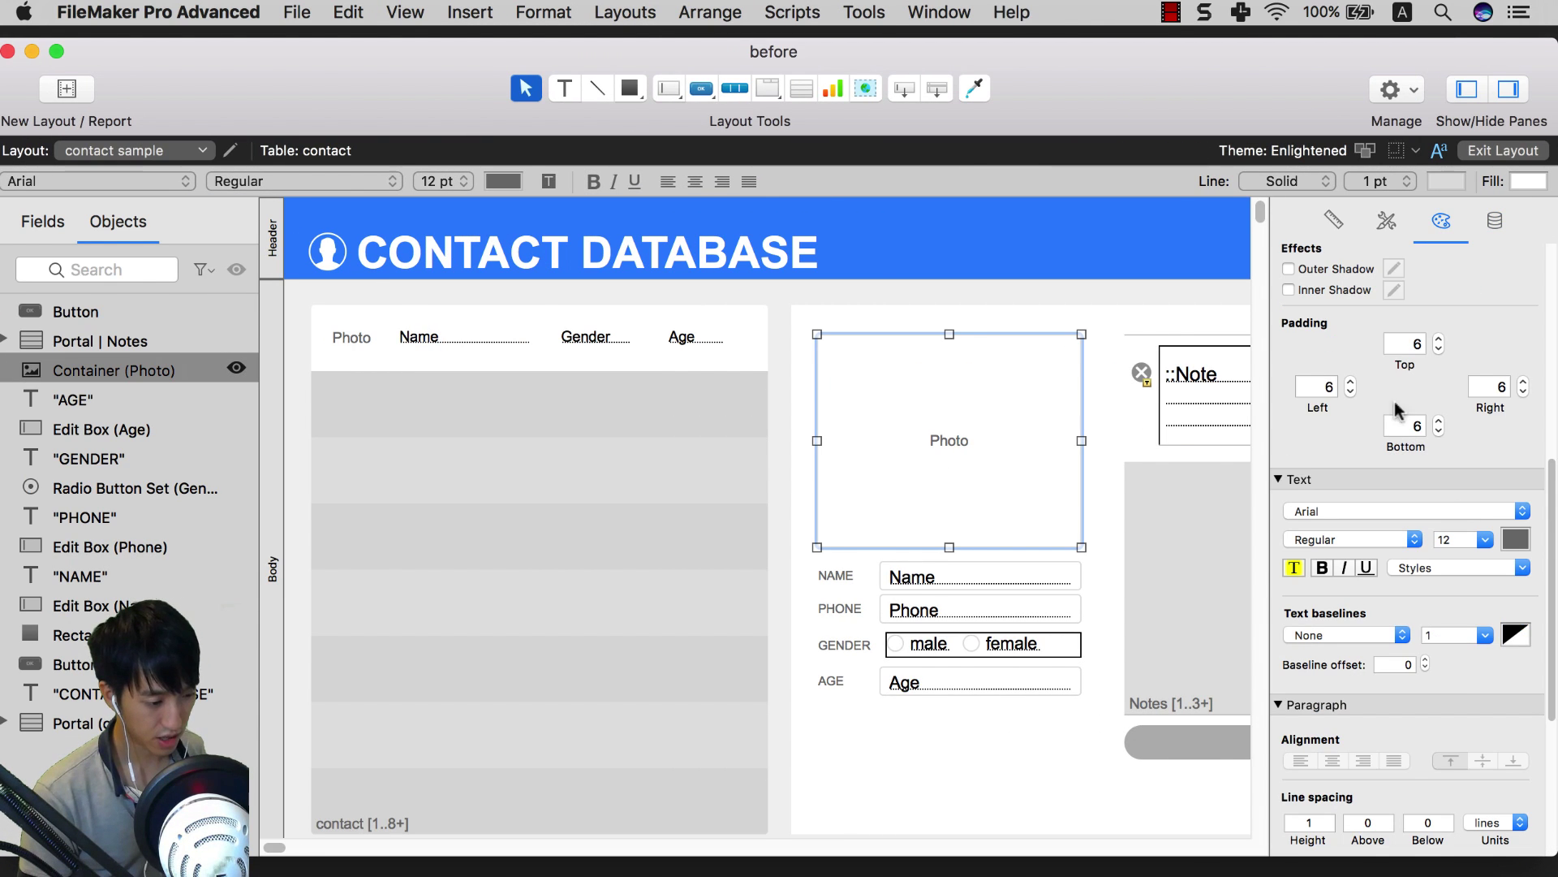
{"action": "scroll", "coordinate": [1396, 310], "scroll_direction": "up", "scroll_amount": 5}
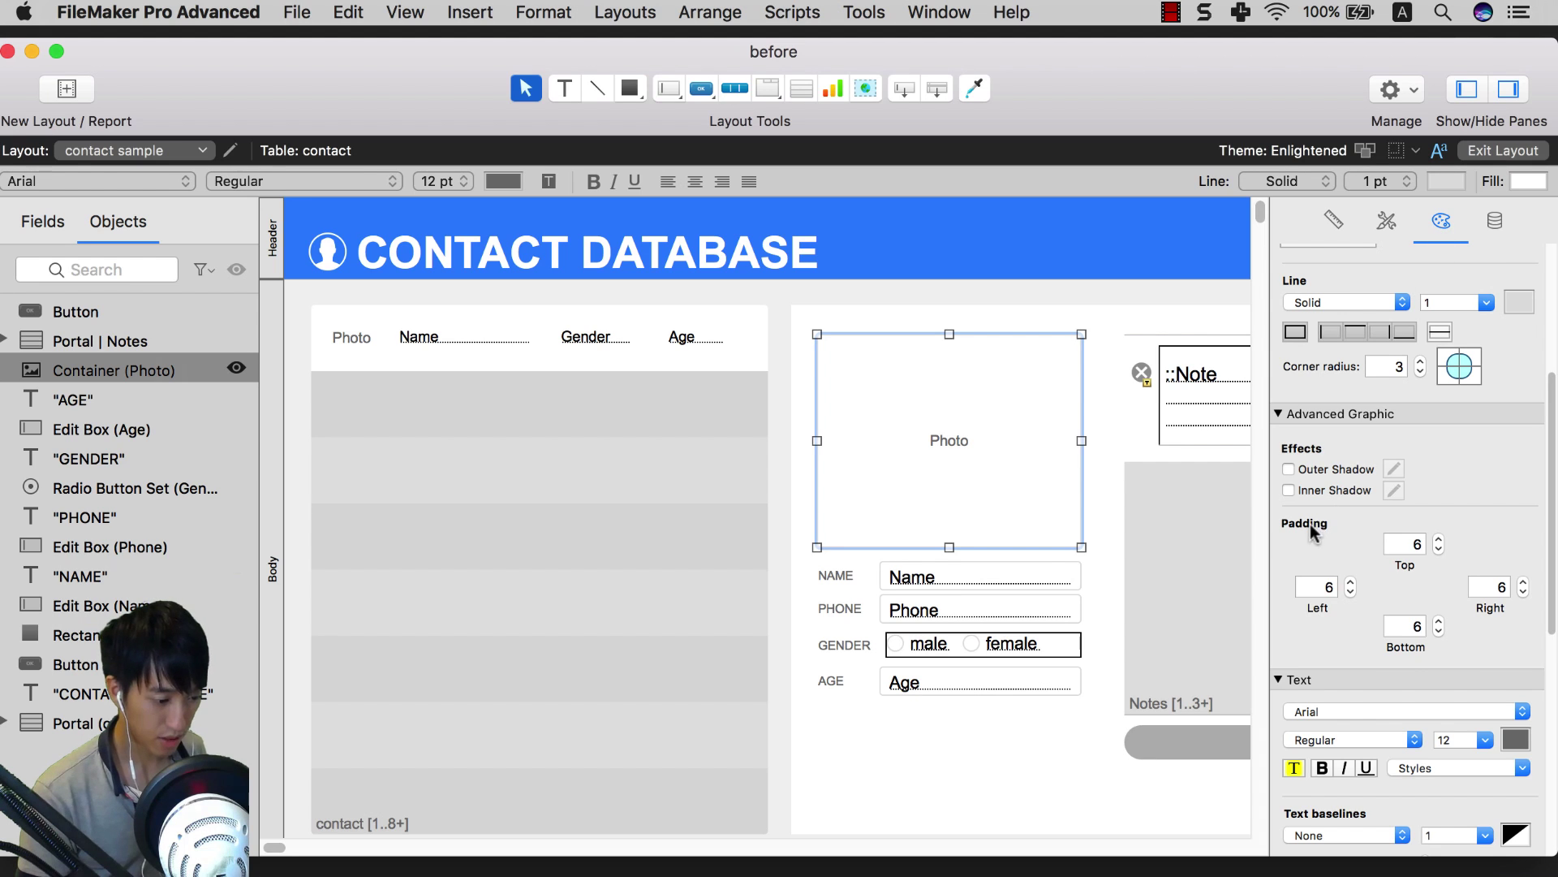
{"action": "double_click", "coordinate": [1410, 539]}
{"action": "type", "text": "0"}
{"action": "key", "text": "Tab"}
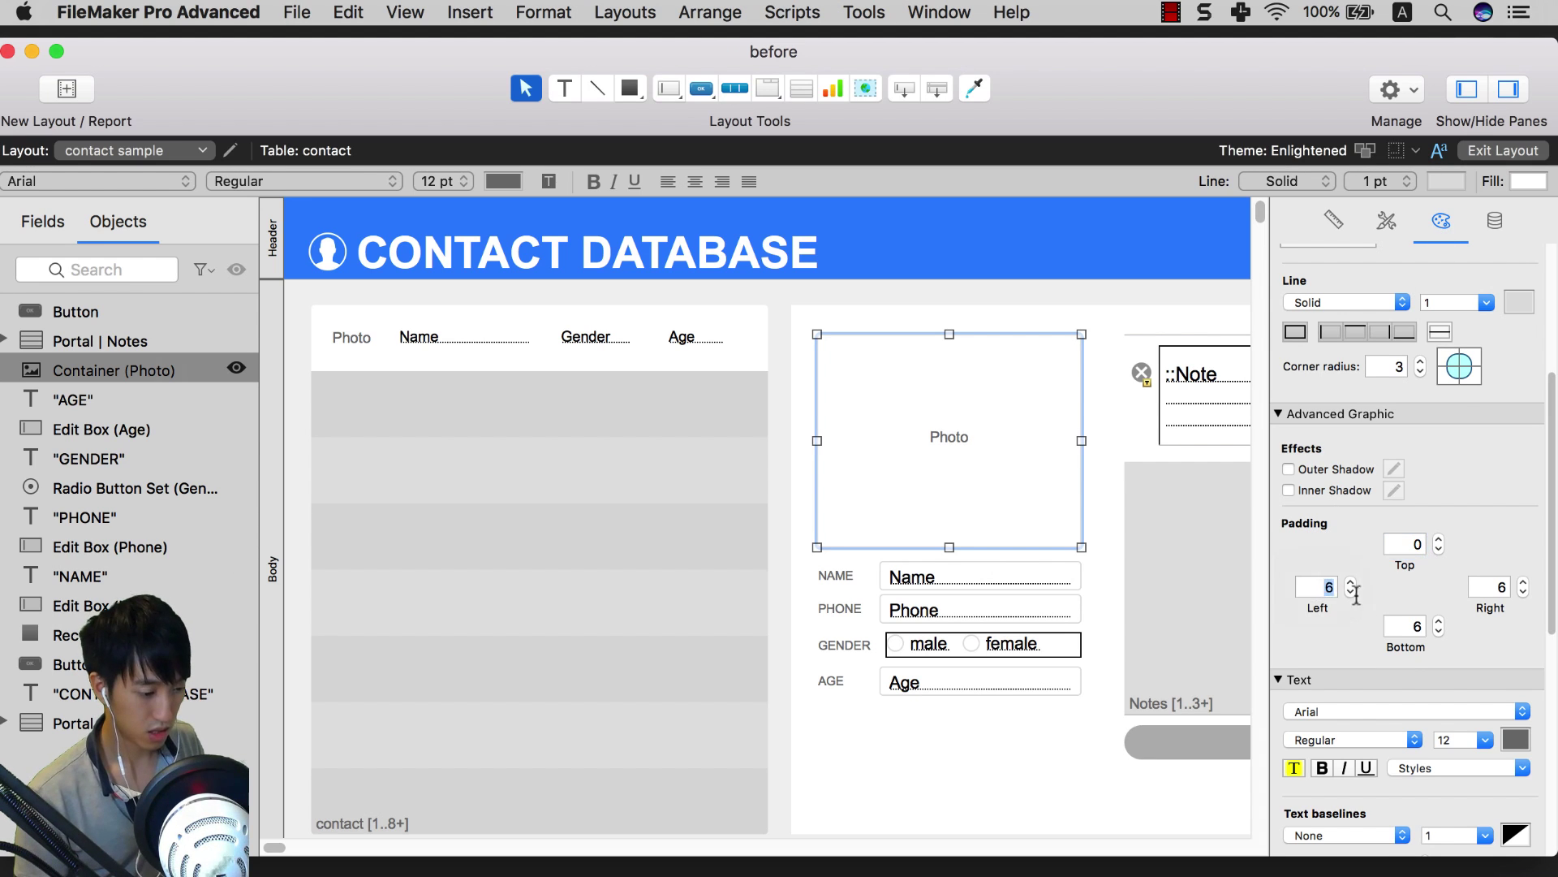
{"action": "type", "text": "0"}
{"action": "key", "text": "Tab"}
{"action": "type", "text": "0"}
{"action": "key", "text": "Tab"}
{"action": "type", "text": "0"}
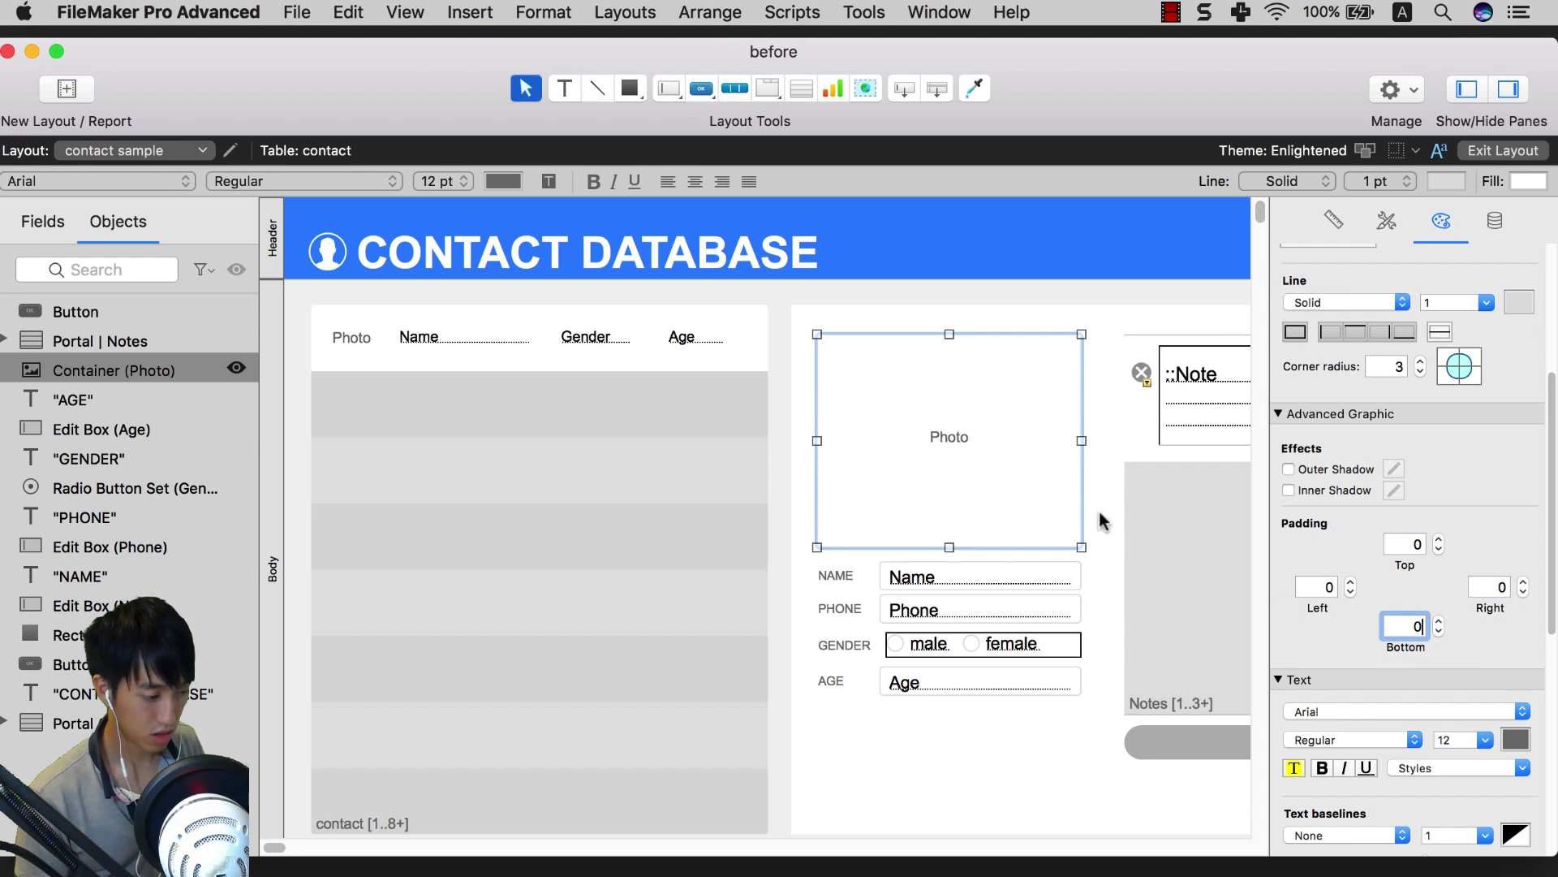
{"action": "left_click", "coordinate": [1087, 495]}
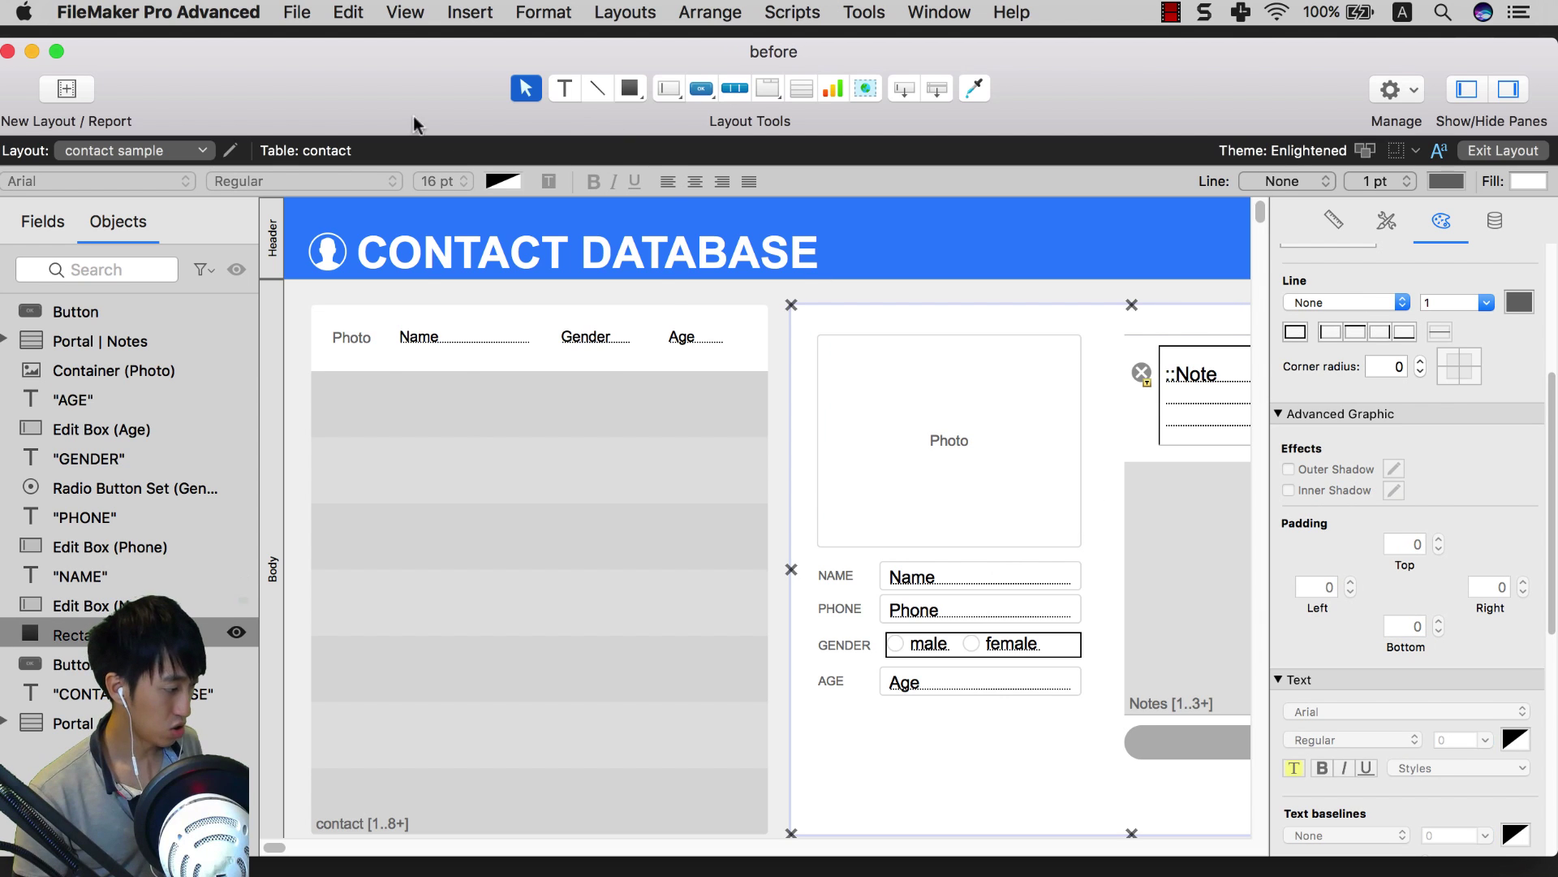
Step: Preview the record in Browse mode to check the photo without padding
{"action": "left_click", "coordinate": [405, 13]}
{"action": "left_click", "coordinate": [454, 525]}
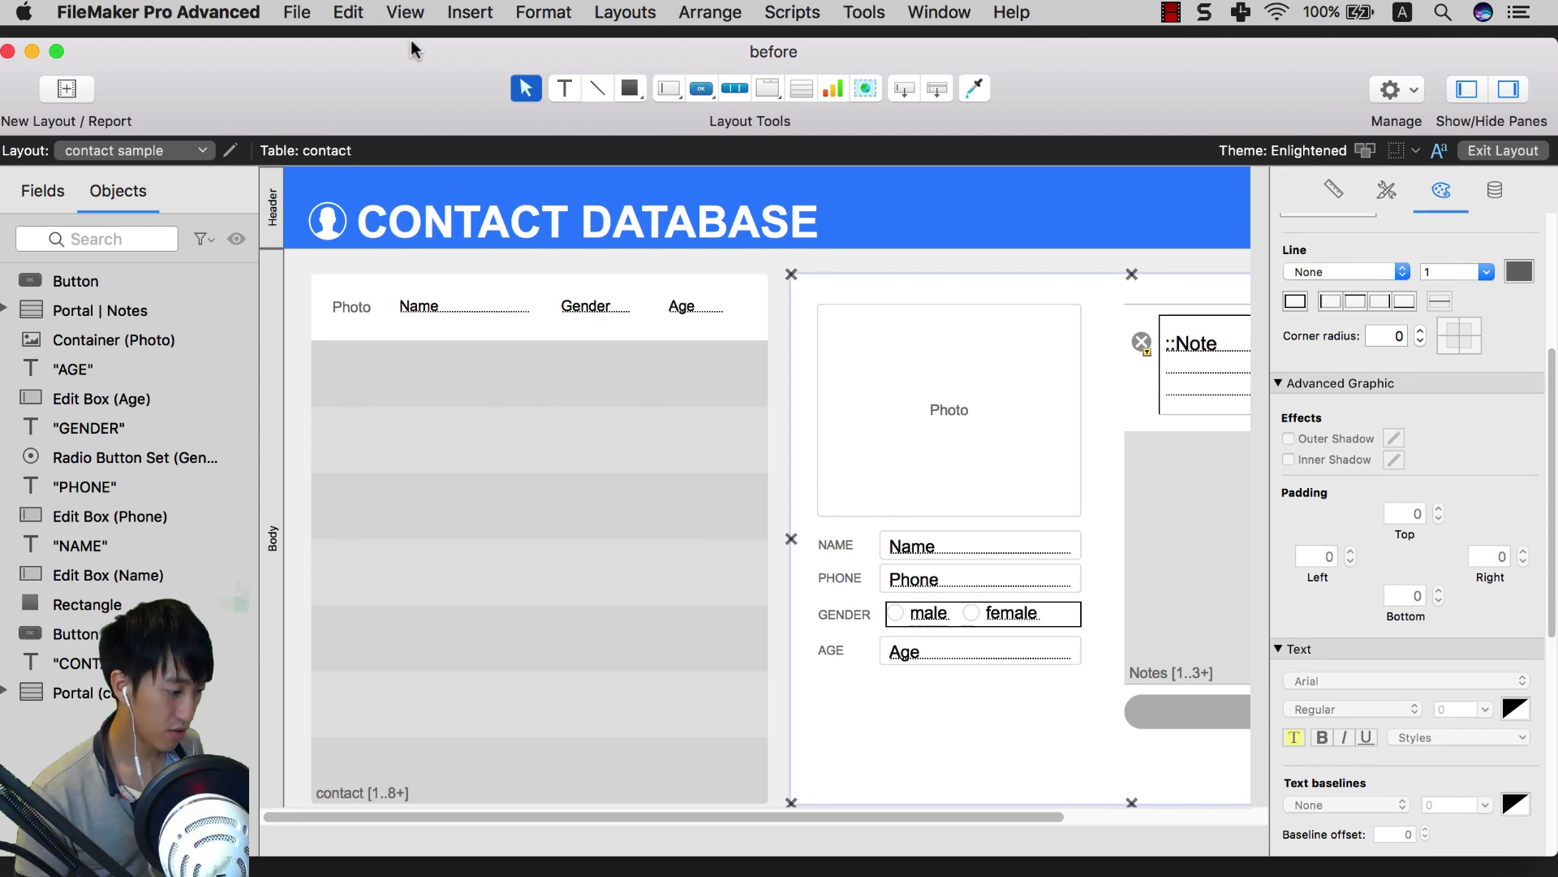
{"action": "key", "text": "super+b"}
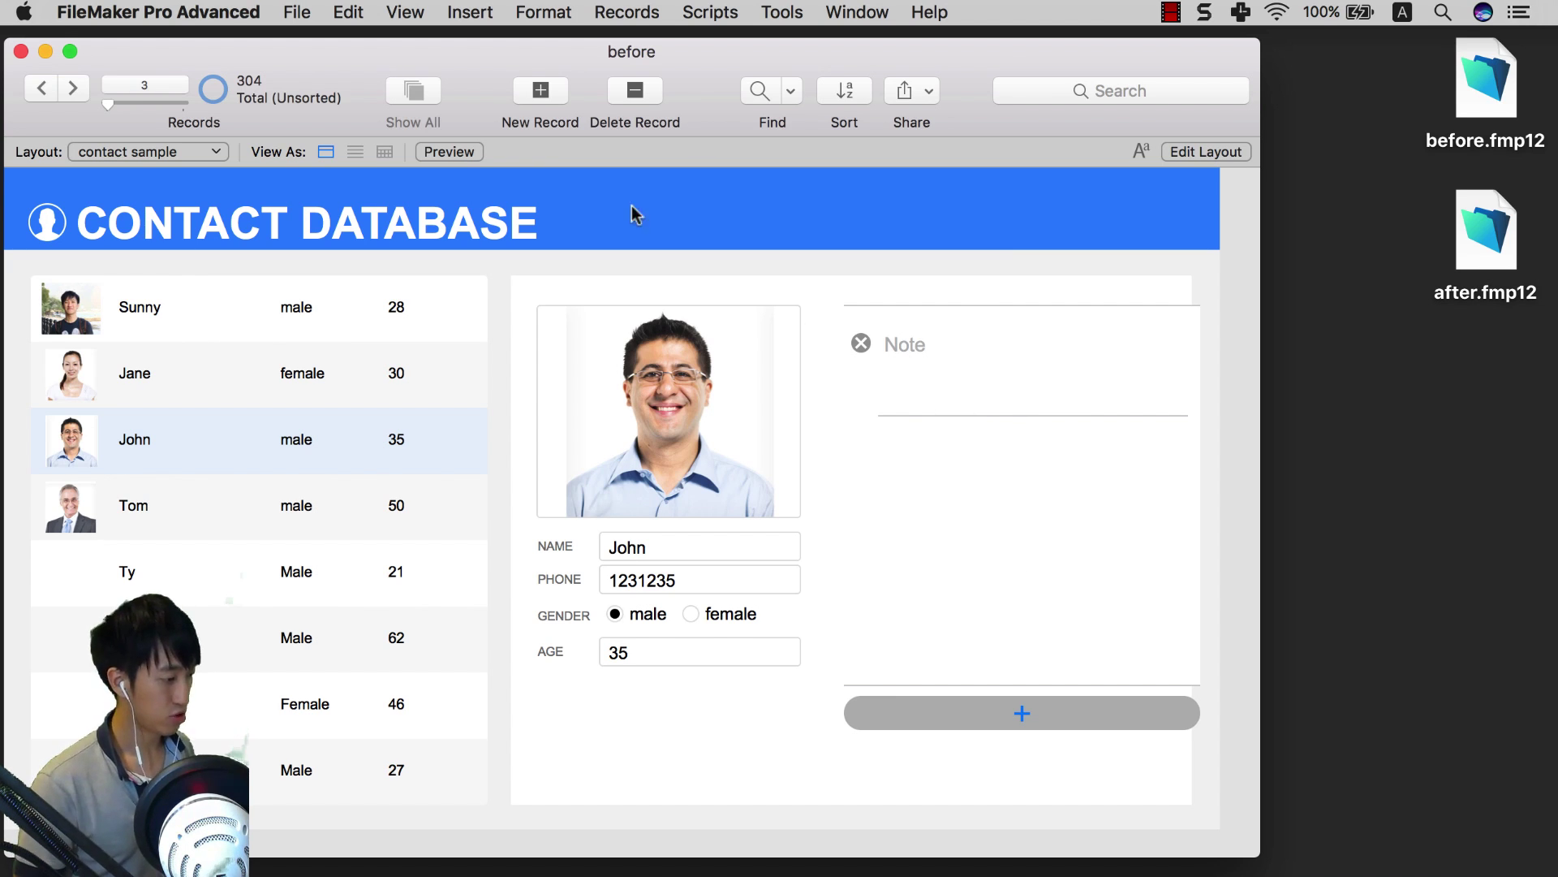
Step: Return to Layout mode, hide the Inspector and examine the notes portal in the after file for comparison
{"action": "left_click", "coordinate": [405, 12]}
{"action": "left_click", "coordinate": [442, 83]}
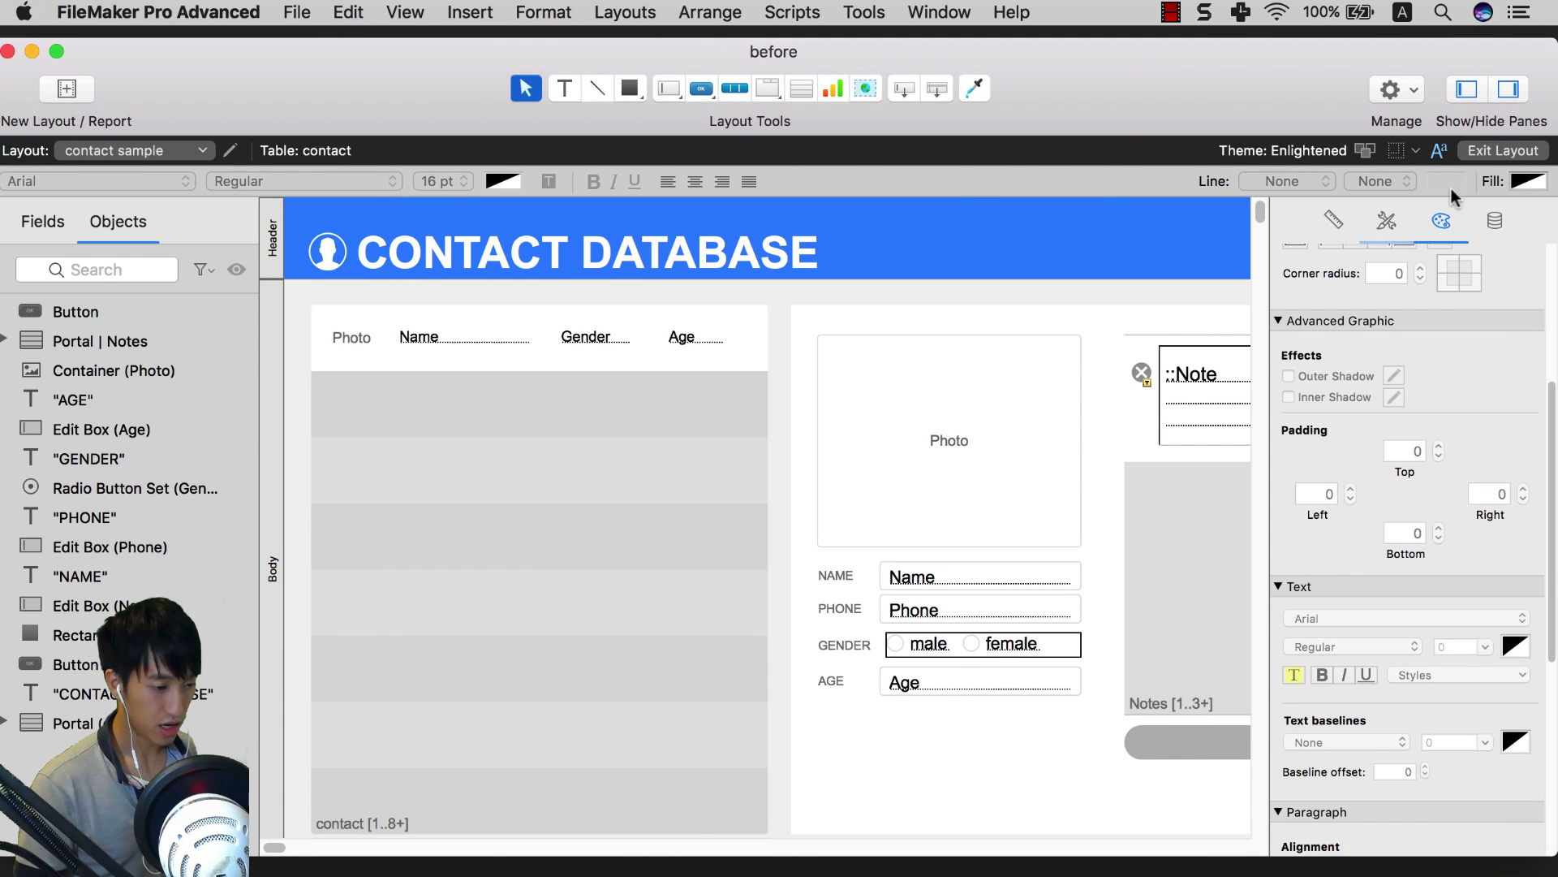
{"action": "left_click", "coordinate": [1506, 90]}
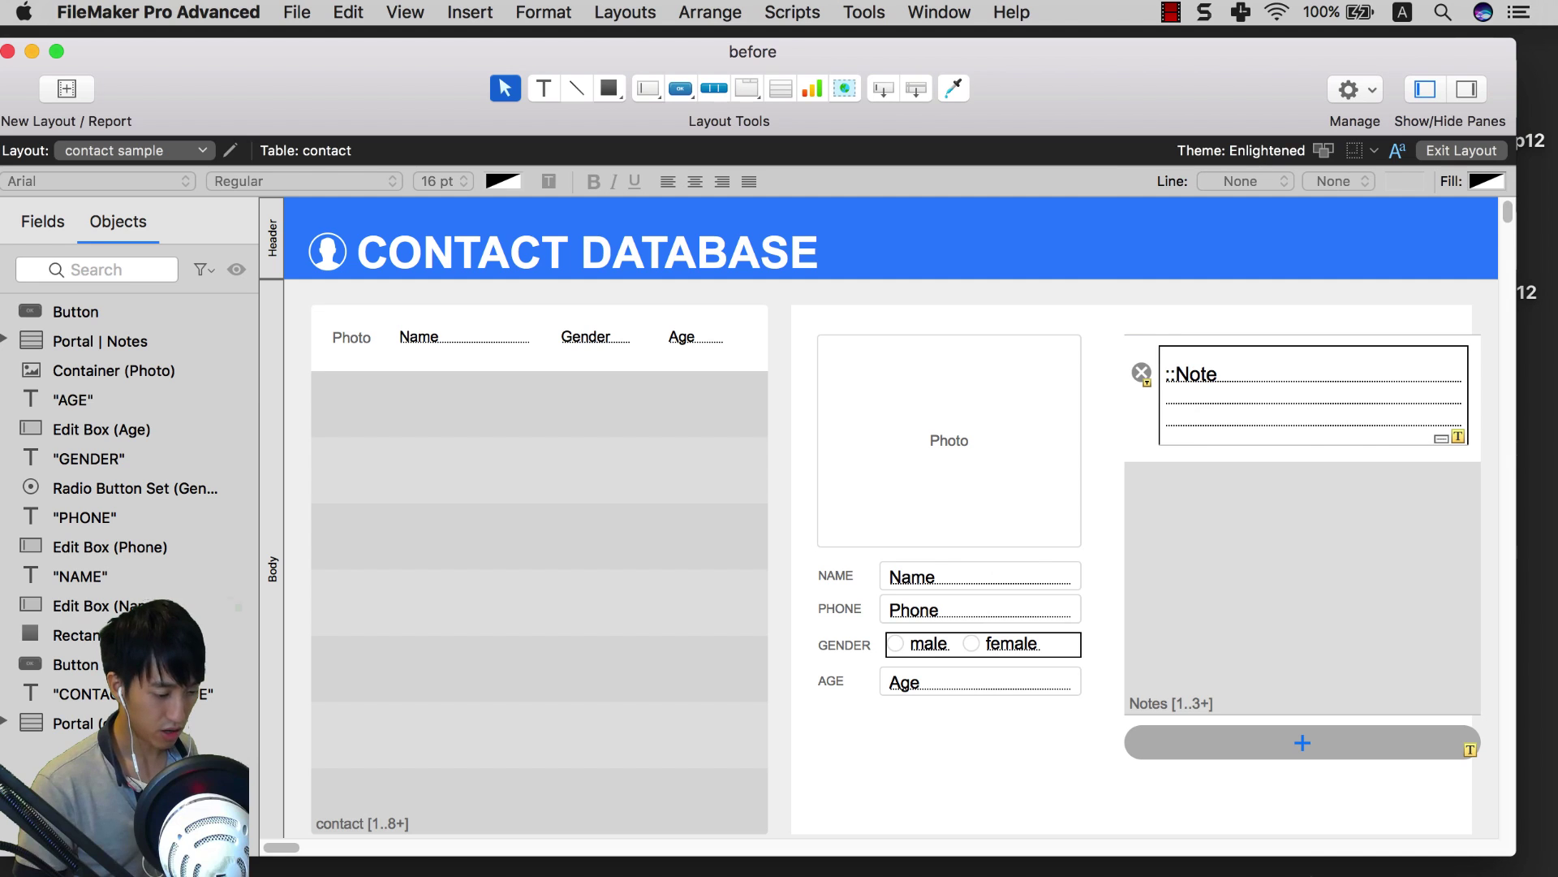
{"action": "left_click", "coordinate": [1391, 870]}
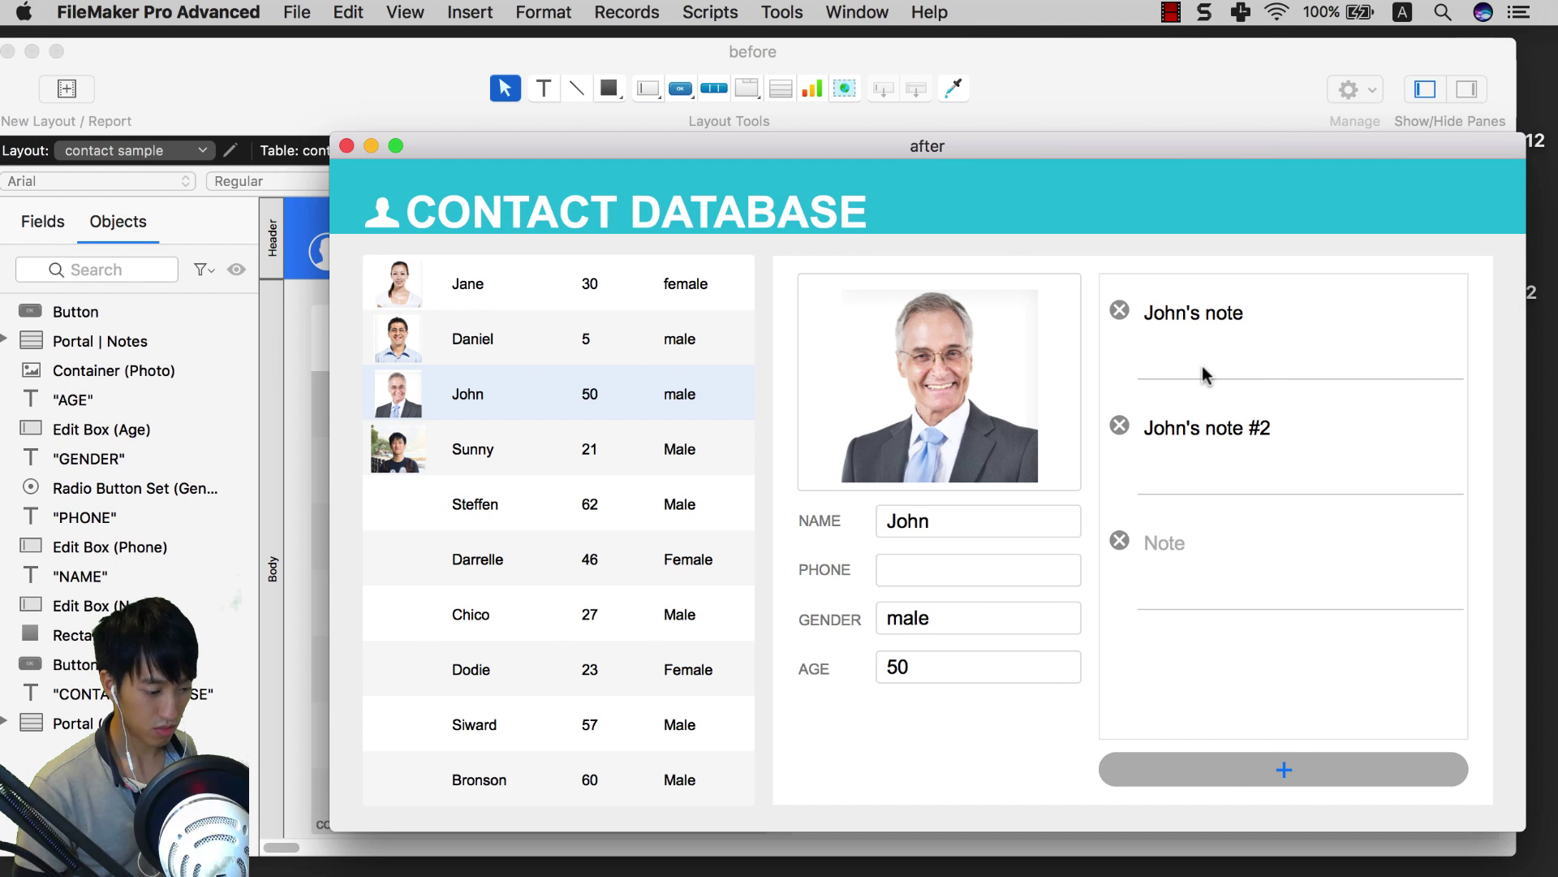
{"action": "left_click", "coordinate": [371, 146]}
Step: Move the Notes portal closer to the Photo container, level with its top edge, and add left and right borders to the portal
{"action": "left_click_drag", "start_coordinate": [1143, 485], "coordinate": [1122, 485]}
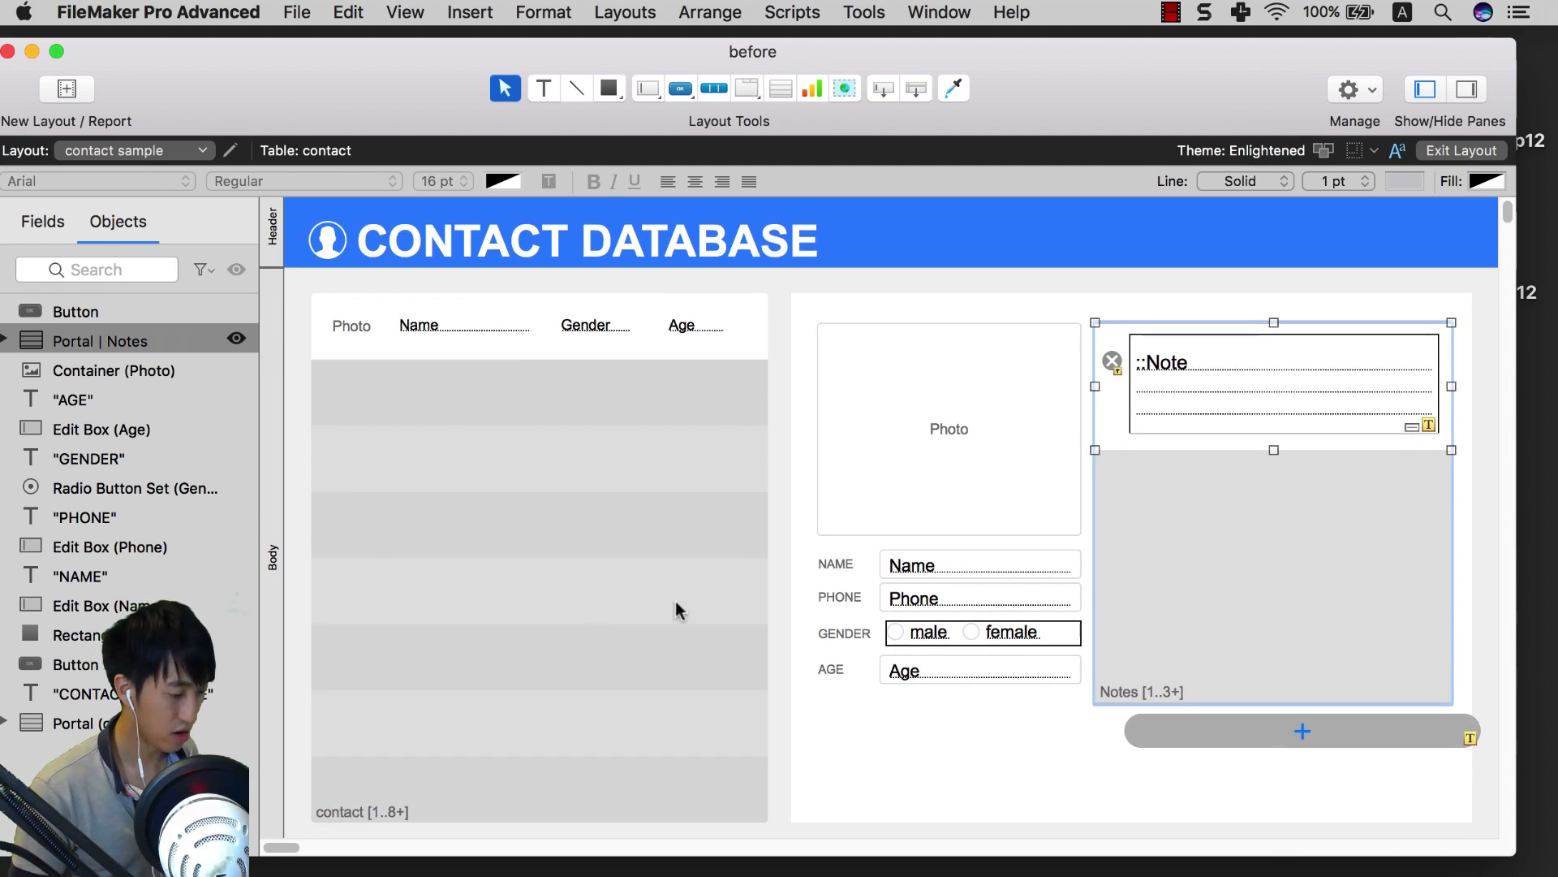
{"action": "scroll", "coordinate": [730, 605], "scroll_direction": "down", "scroll_amount": 3}
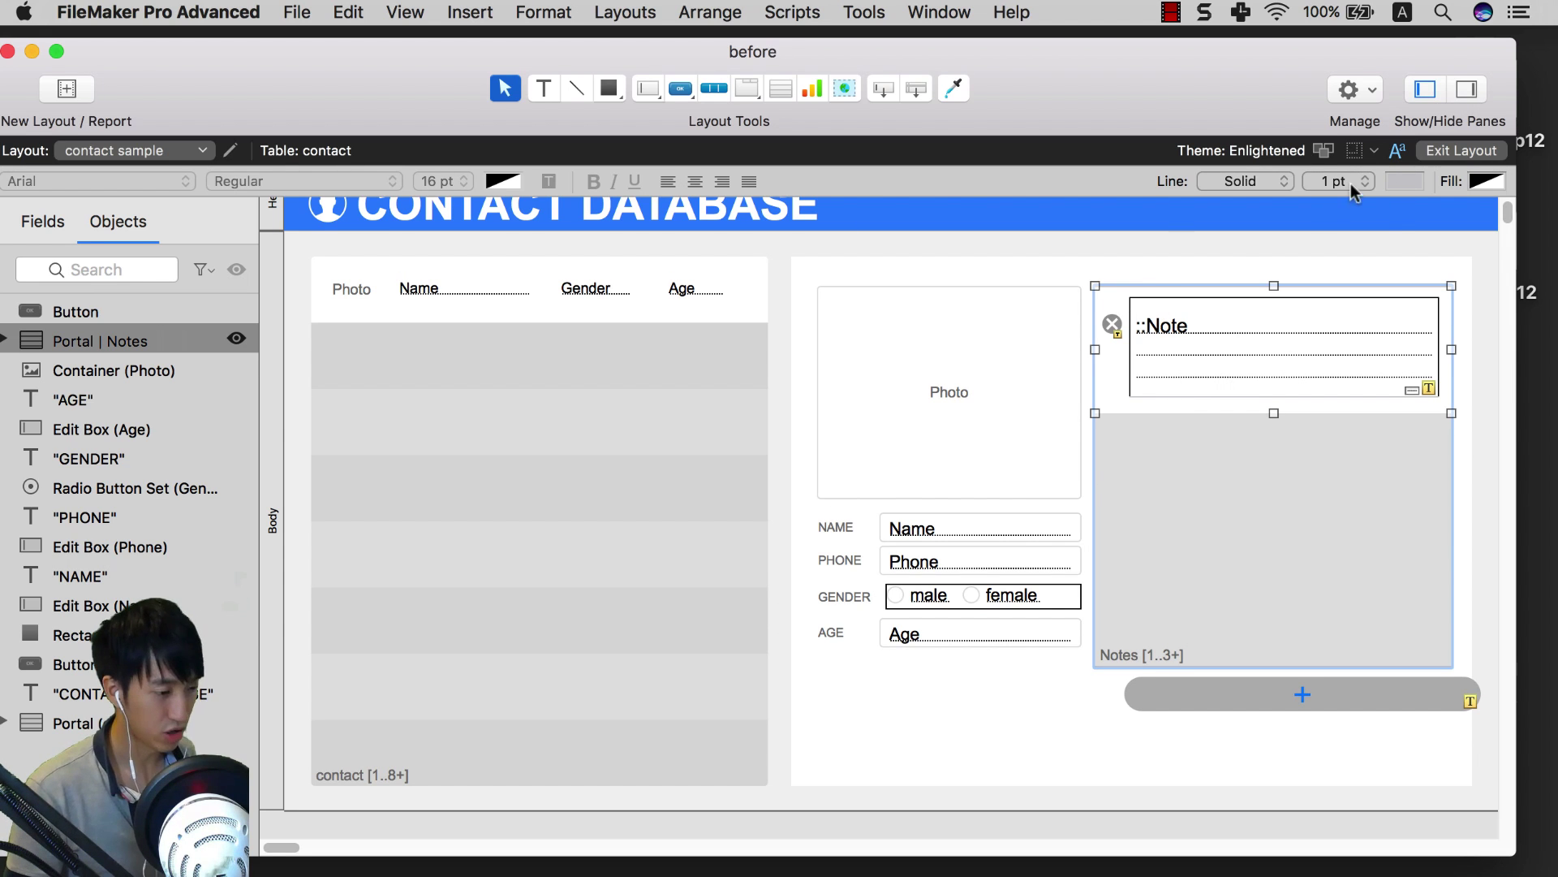
{"action": "key", "text": "super+i"}
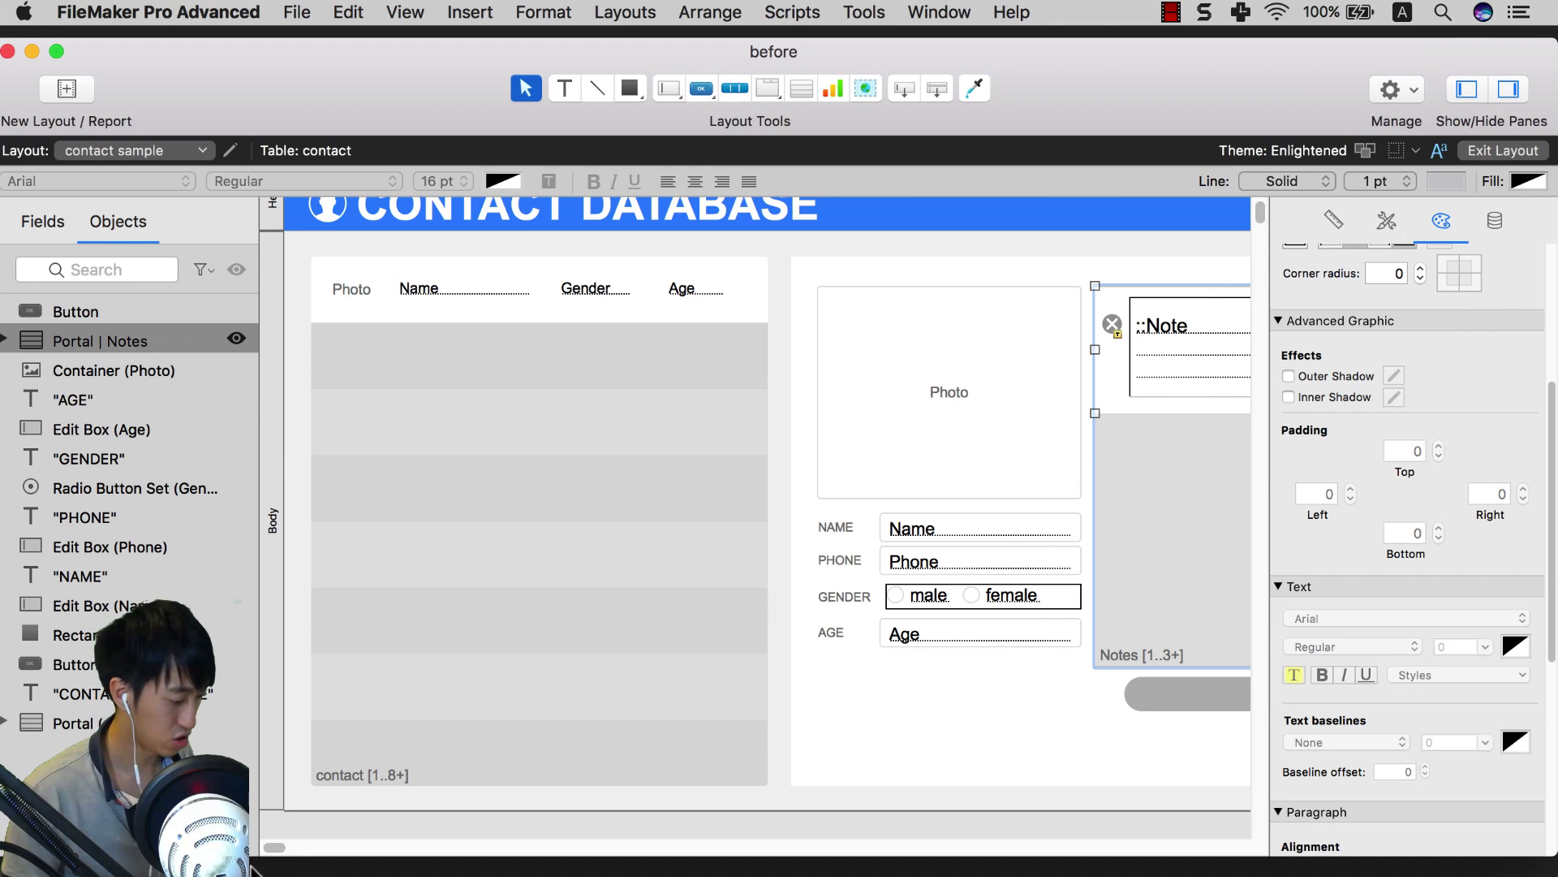
{"action": "left_click_drag", "start_coordinate": [280, 851], "coordinate": [290, 851]}
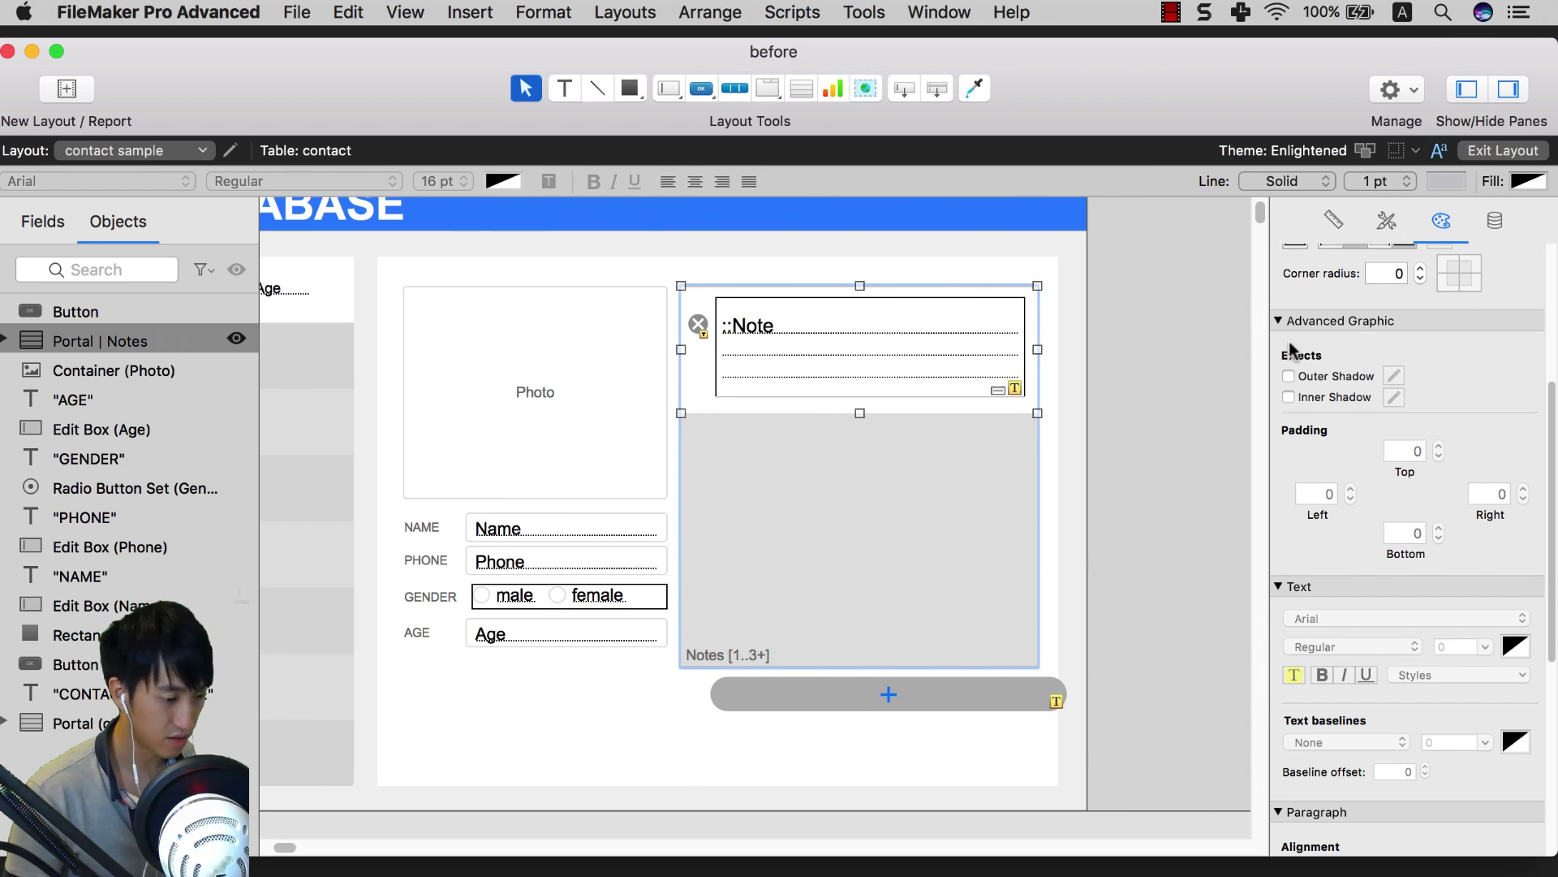
{"action": "scroll", "coordinate": [1437, 331], "scroll_direction": "up", "scroll_amount": 3}
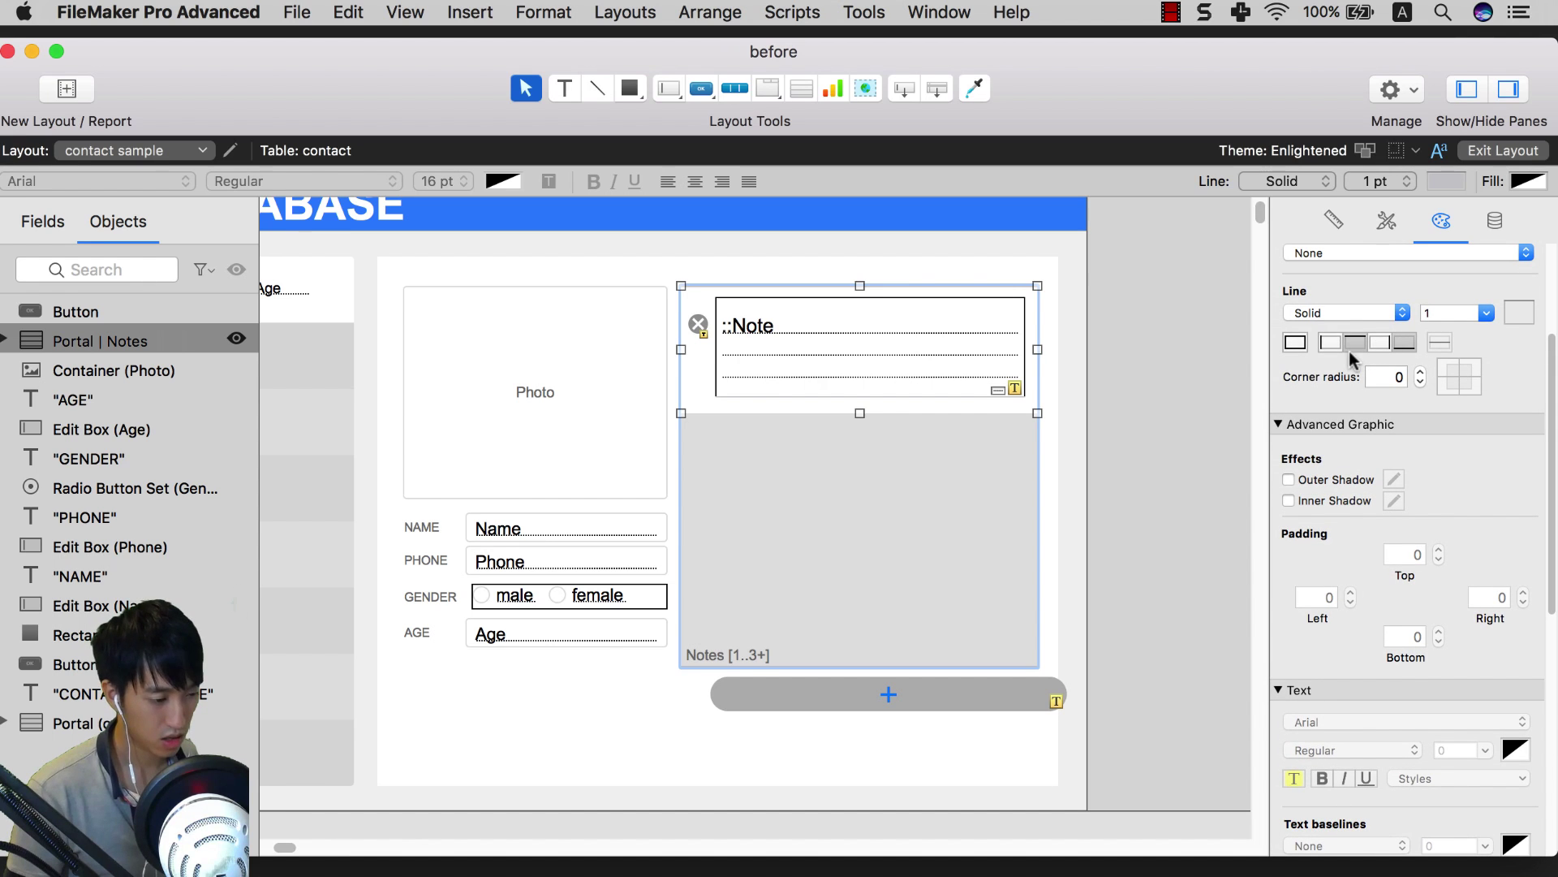
{"action": "left_click", "coordinate": [1375, 339]}
{"action": "left_click", "coordinate": [1059, 406]}
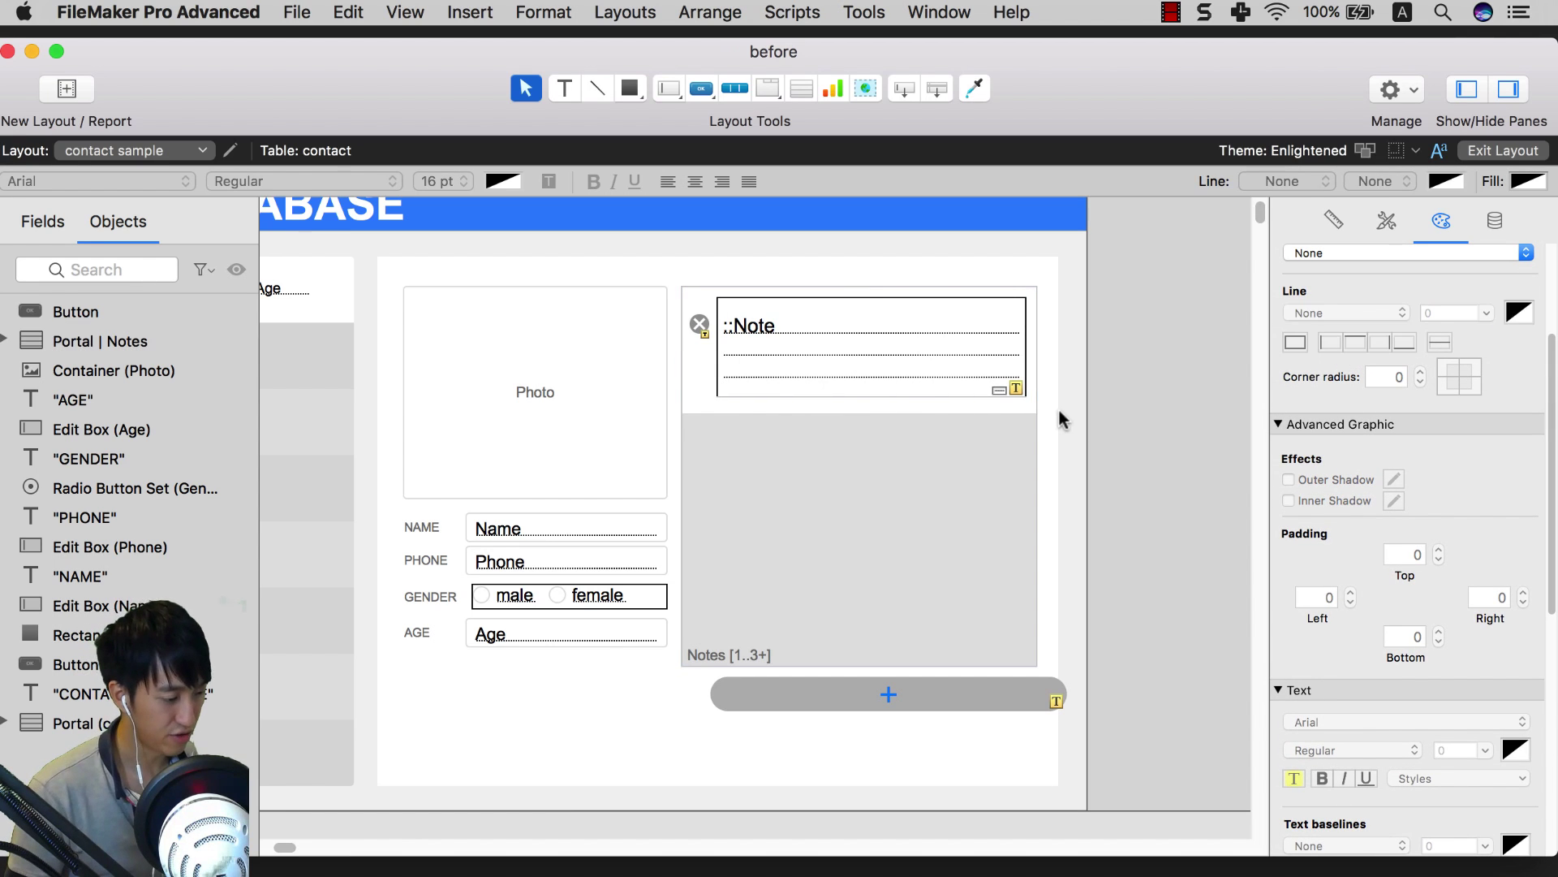
Step: Set the Notes portal's border line colour to a light grey
{"action": "left_click", "coordinate": [1029, 452]}
{"action": "left_click", "coordinate": [1519, 312]}
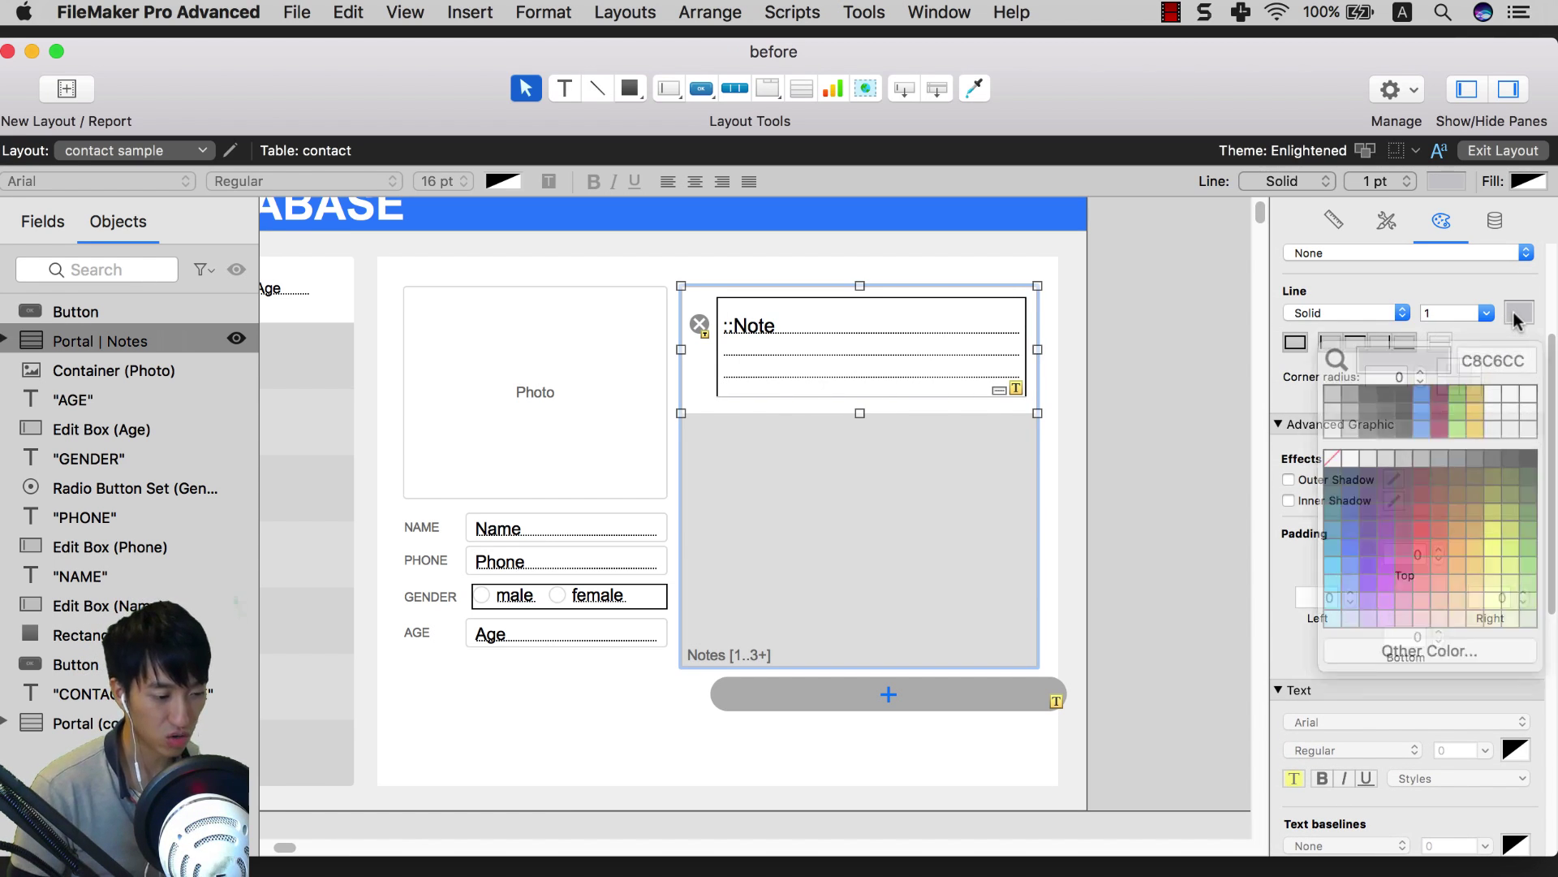
{"action": "left_click", "coordinate": [1391, 427]}
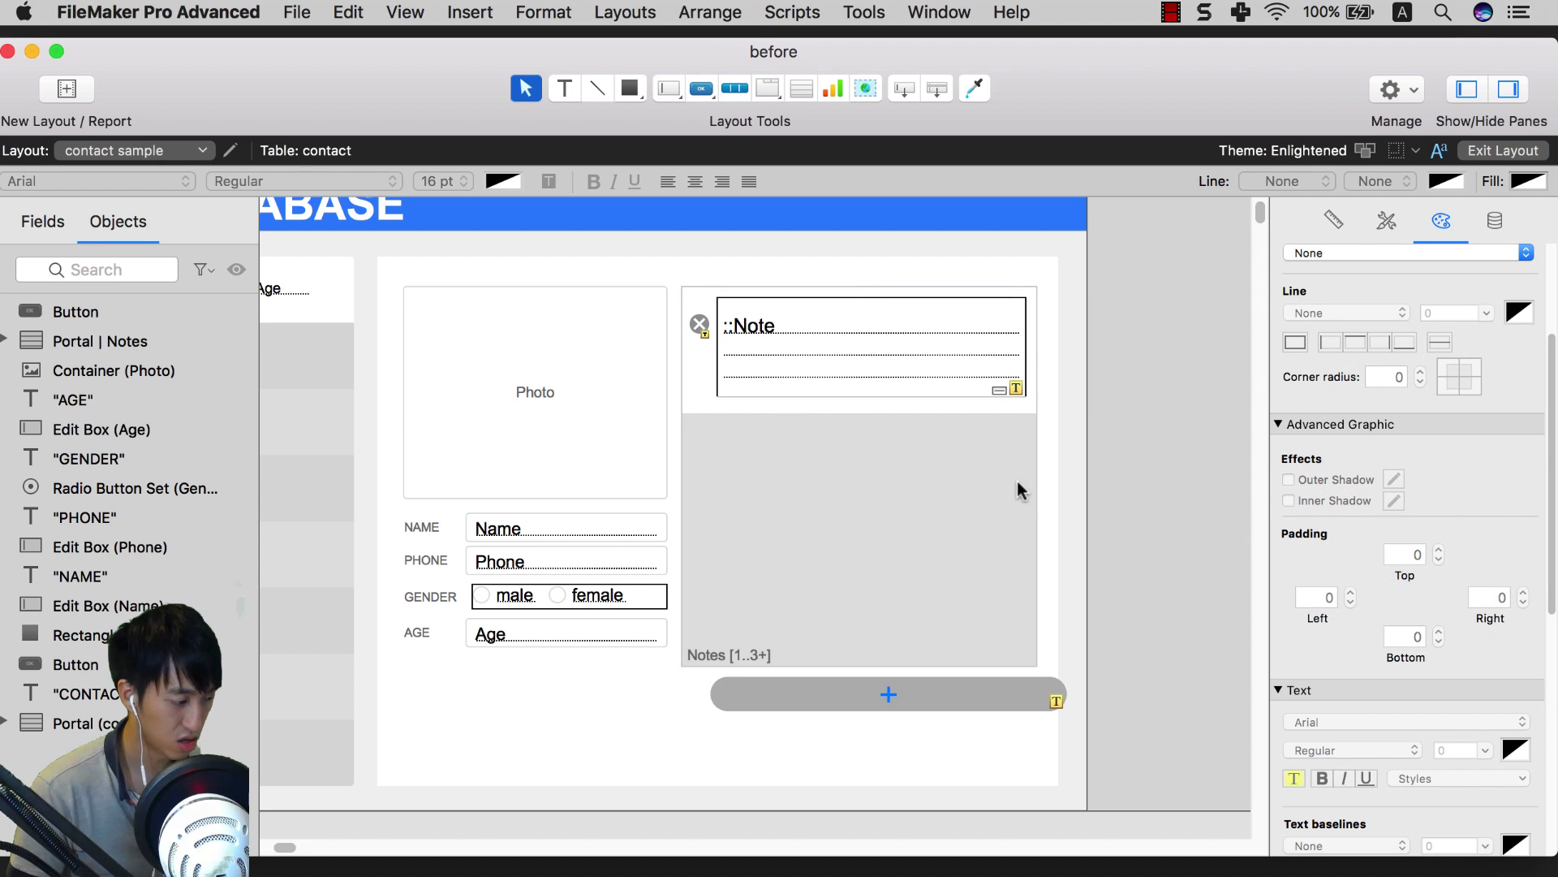
{"action": "left_click", "coordinate": [1518, 312]}
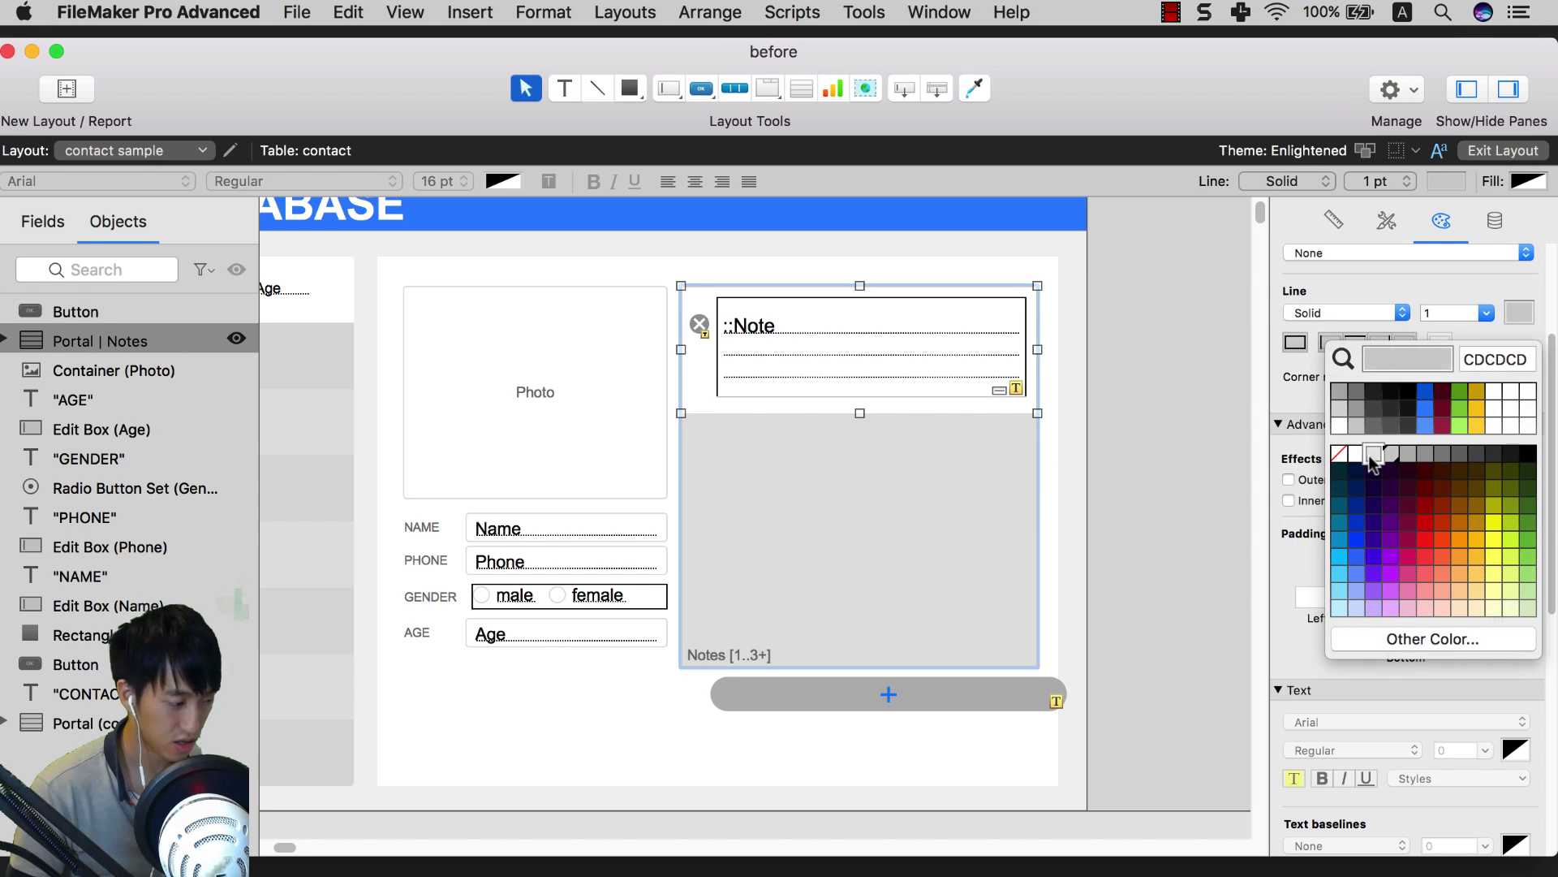
{"action": "left_click", "coordinate": [1370, 459]}
{"action": "left_click", "coordinate": [1166, 451]}
Step: Move the plus button down toward the white panel's lower edge, lined up with the Notes portal's left and right edges
{"action": "scroll", "coordinate": [957, 472], "scroll_direction": "down", "scroll_amount": 3}
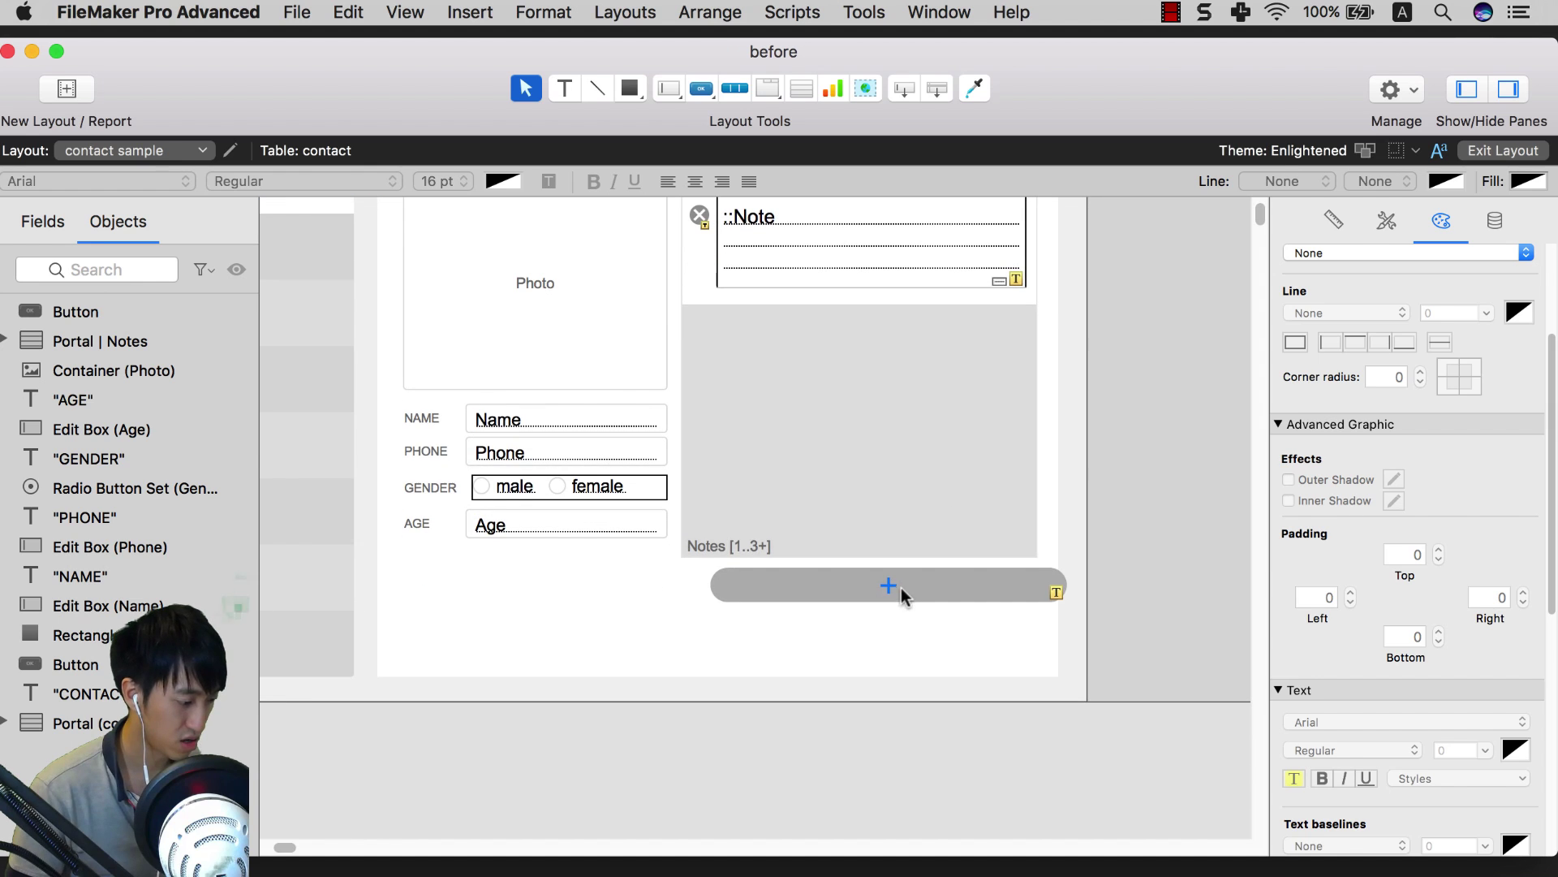
{"action": "left_click_drag", "start_coordinate": [894, 592], "coordinate": [866, 646]}
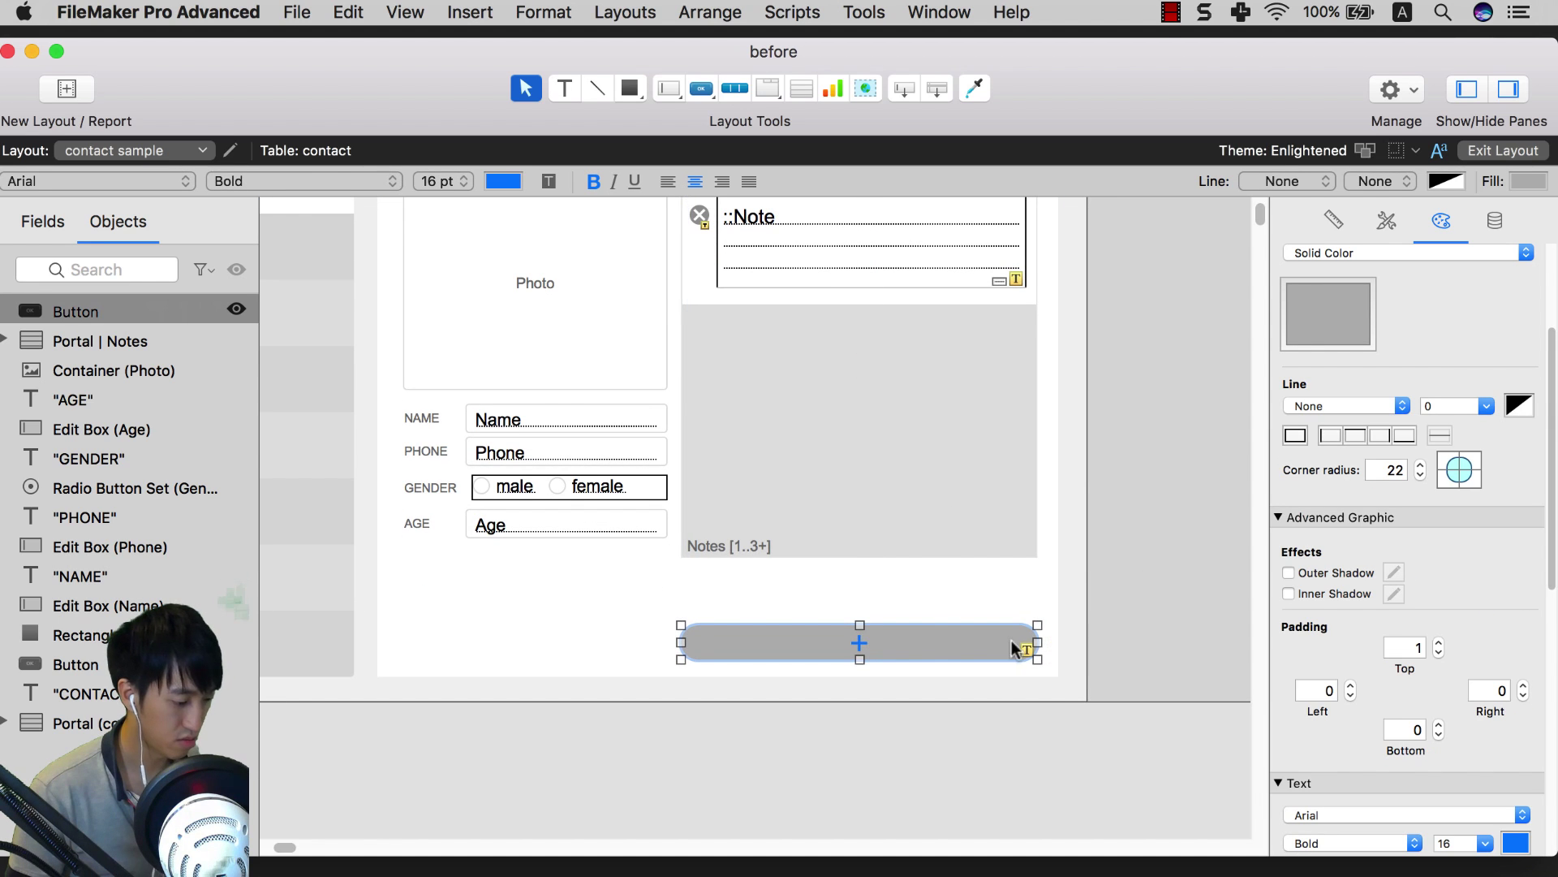
Step: Make the Notes portal taller so it ends just above the plus button, and match the button's width to the portal's edges
{"action": "left_click_drag", "start_coordinate": [1037, 642], "coordinate": [971, 645]}
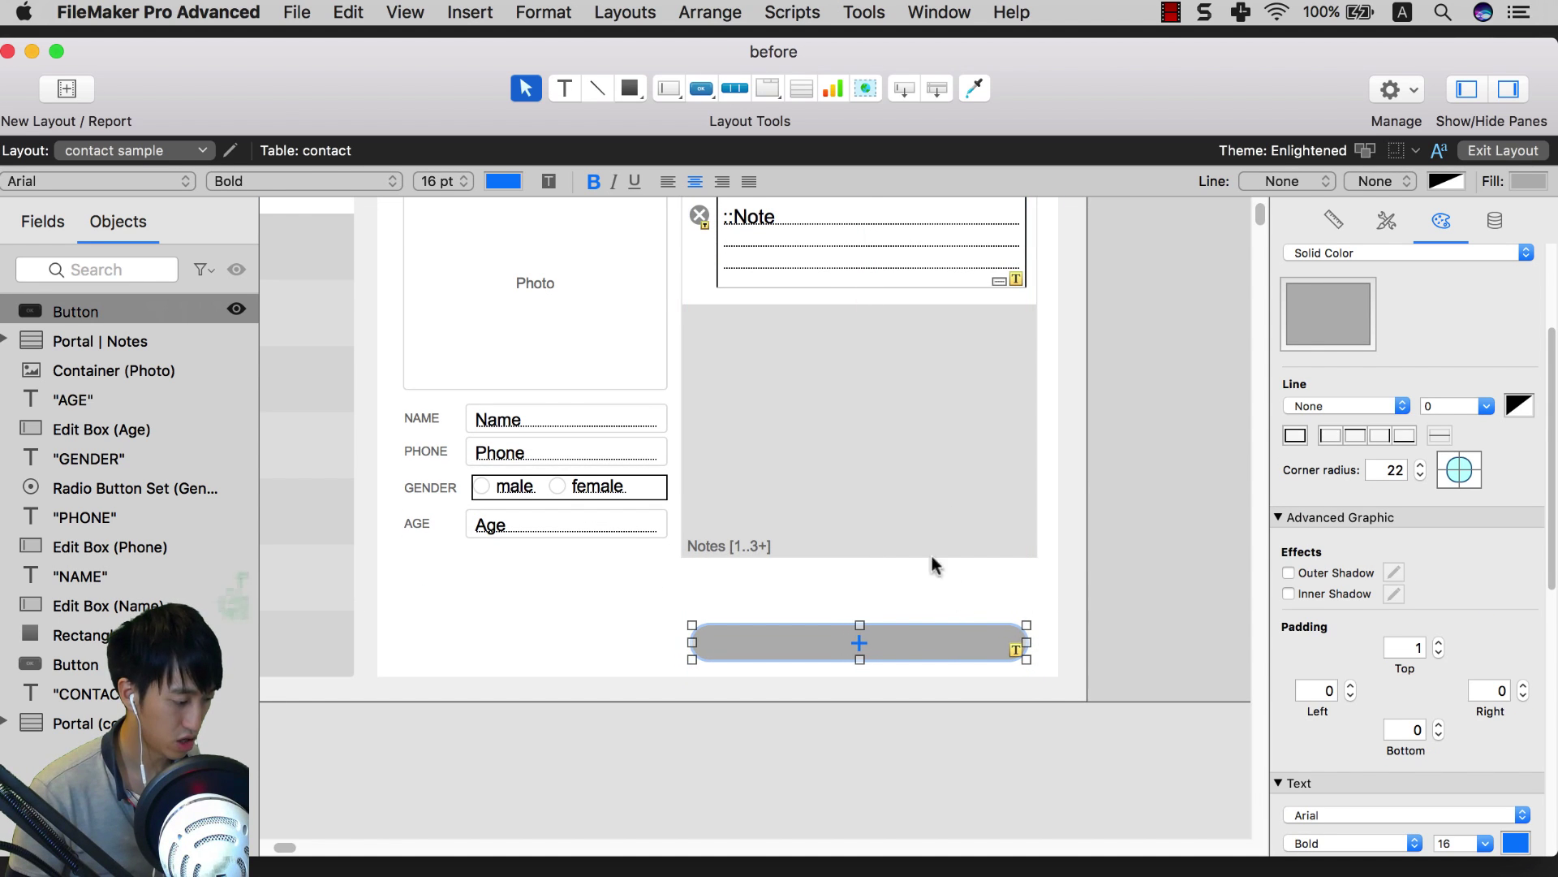
{"action": "left_click", "coordinate": [913, 530]}
{"action": "scroll", "coordinate": [888, 443], "scroll_direction": "up", "scroll_amount": 3}
{"action": "left_click_drag", "start_coordinate": [857, 411], "coordinate": [867, 431]}
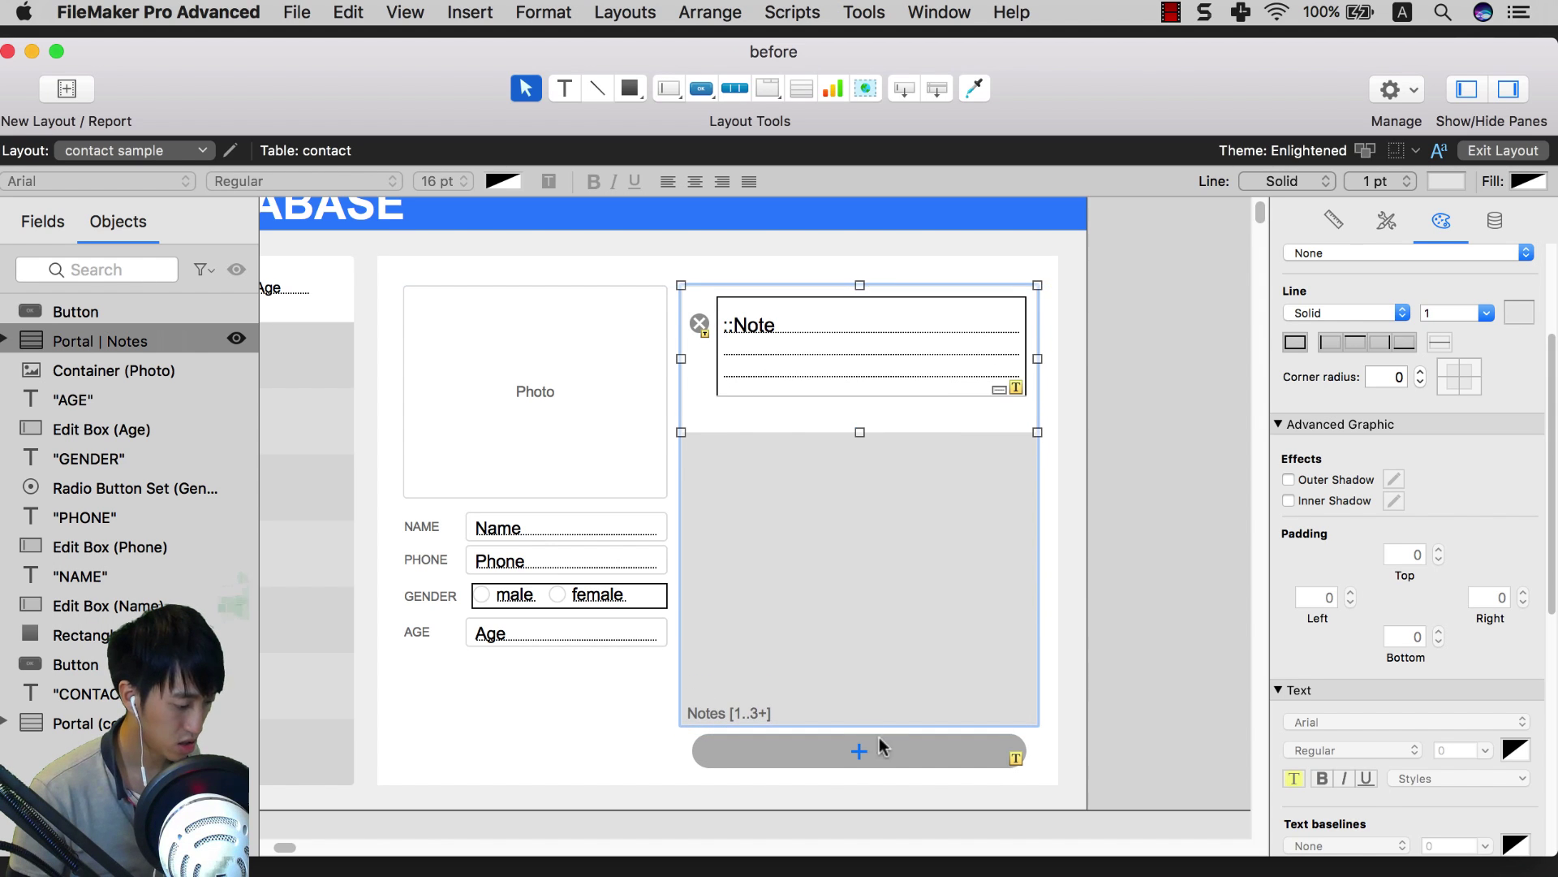
{"action": "left_click_drag", "start_coordinate": [879, 738], "coordinate": [893, 751]}
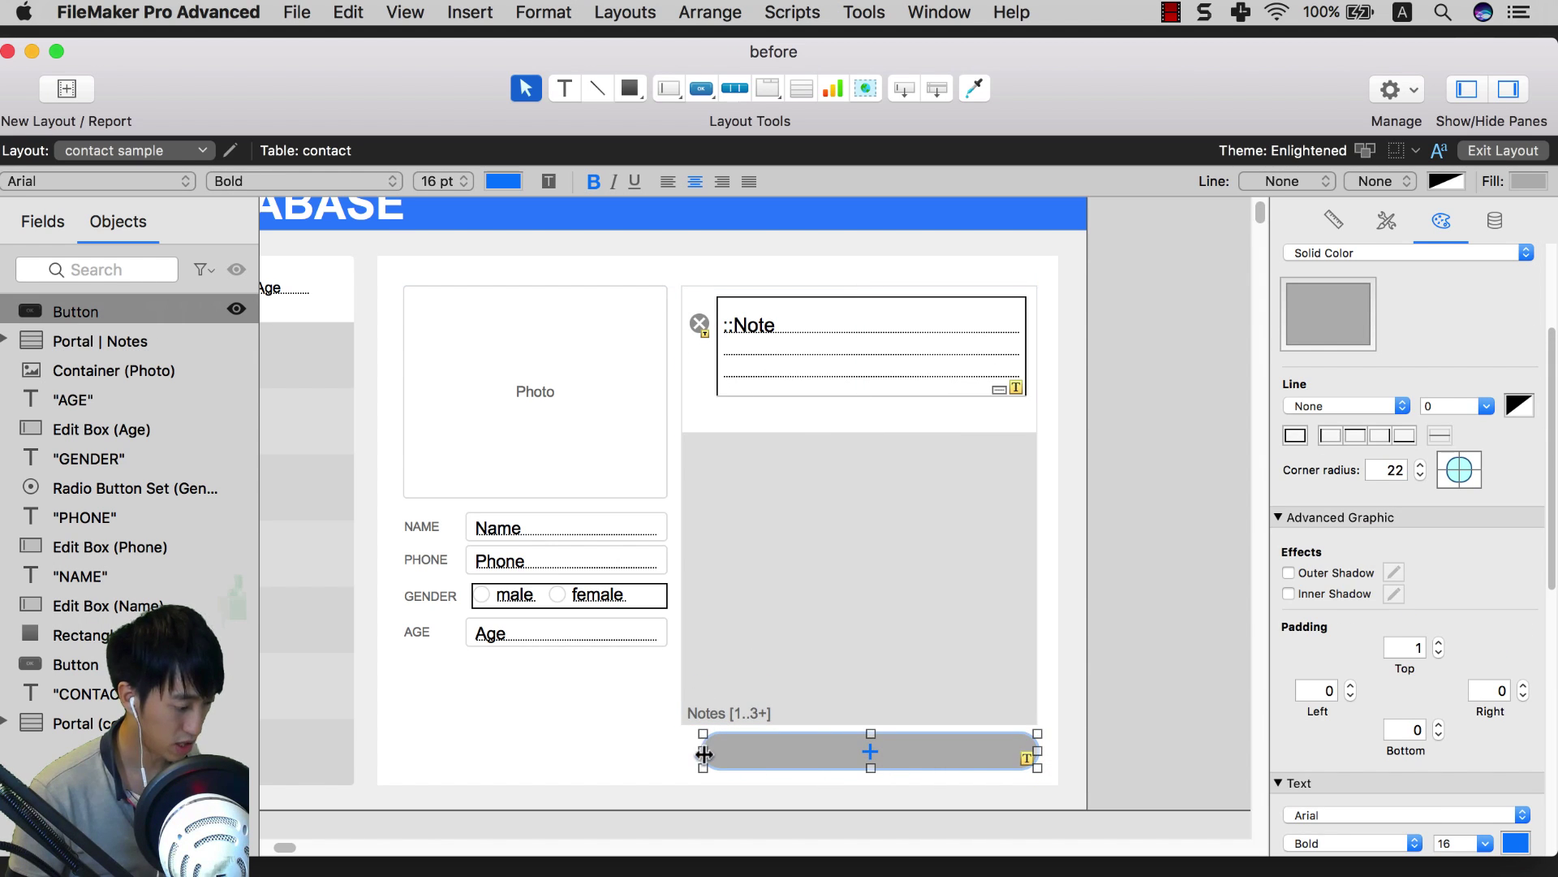
{"action": "left_click_drag", "start_coordinate": [703, 751], "coordinate": [682, 752]}
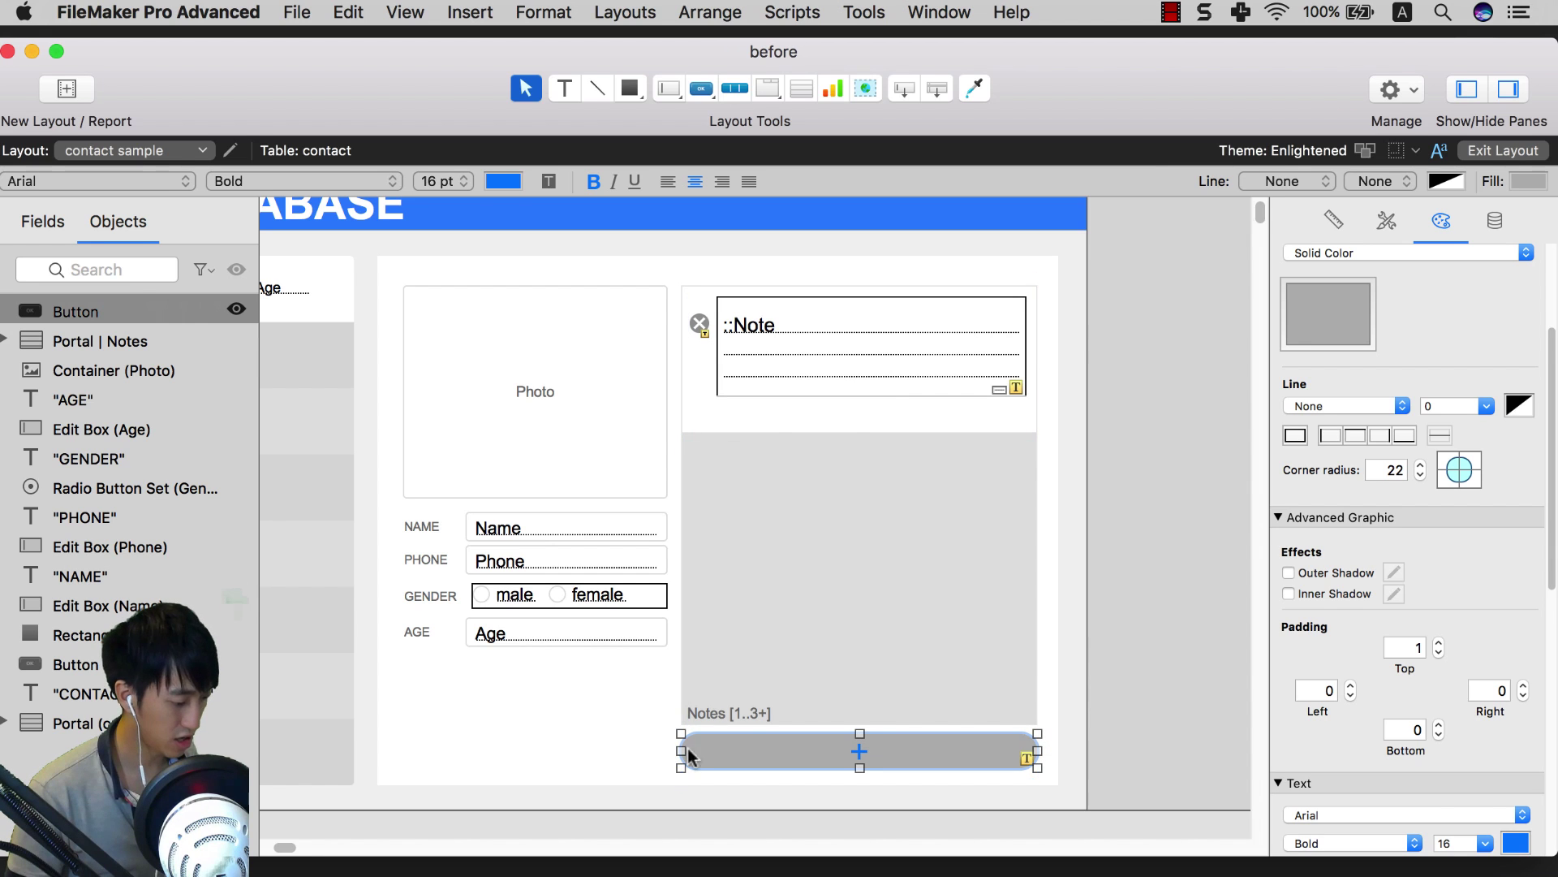
Step: Extend the Note field down to almost the full height of its portal row and check the result in Browse mode
{"action": "left_click", "coordinate": [929, 585]}
{"action": "left_click", "coordinate": [861, 395]}
{"action": "left_click_drag", "start_coordinate": [871, 396], "coordinate": [874, 424]}
{"action": "left_click", "coordinate": [886, 469]}
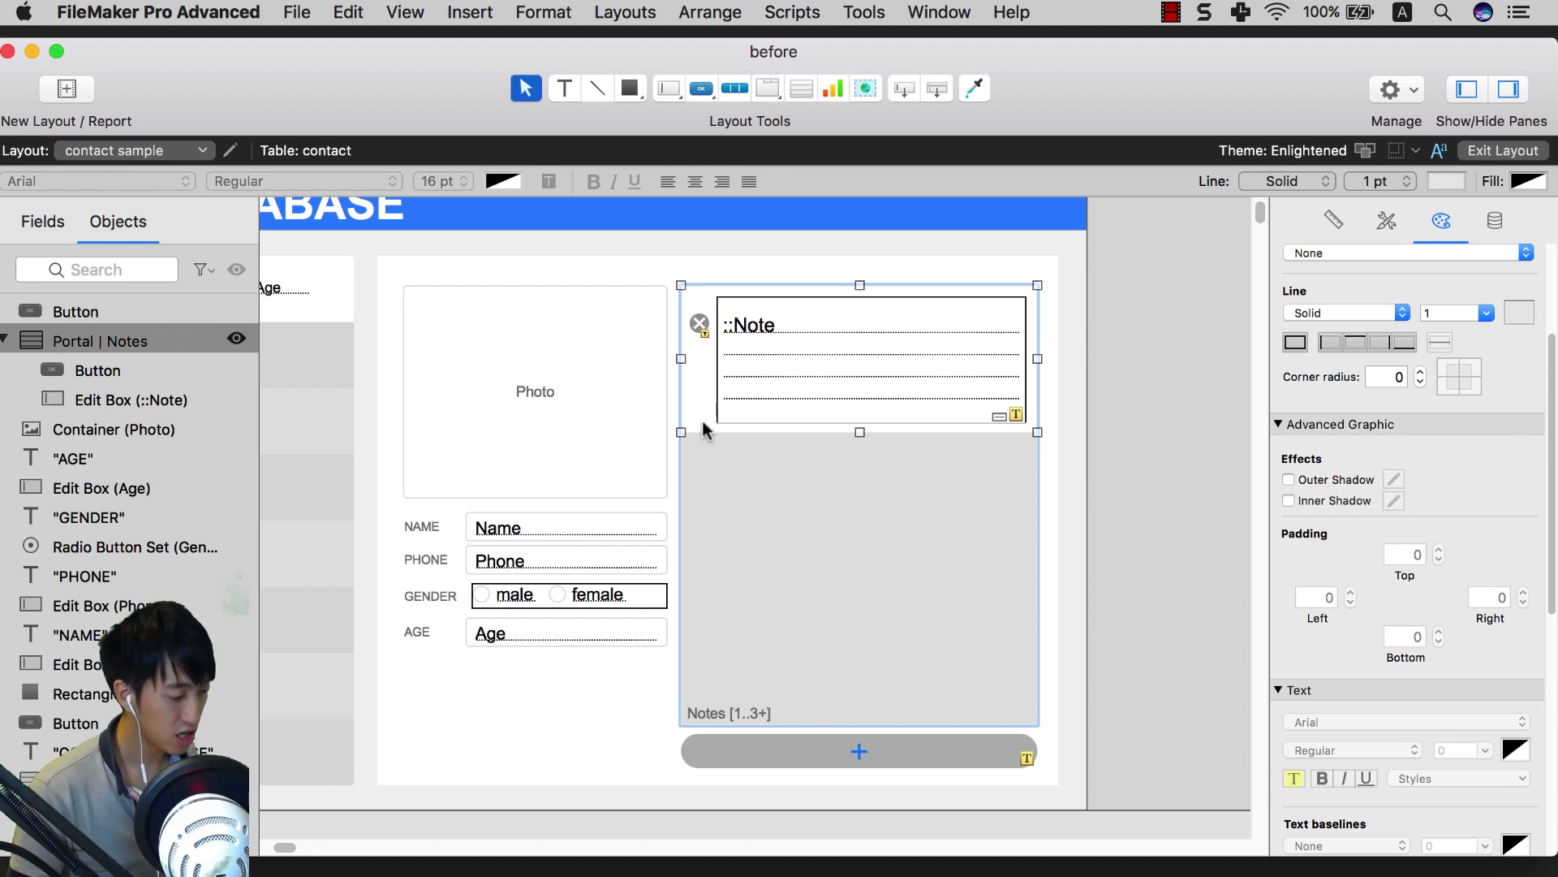
{"action": "left_click", "coordinate": [464, 13]}
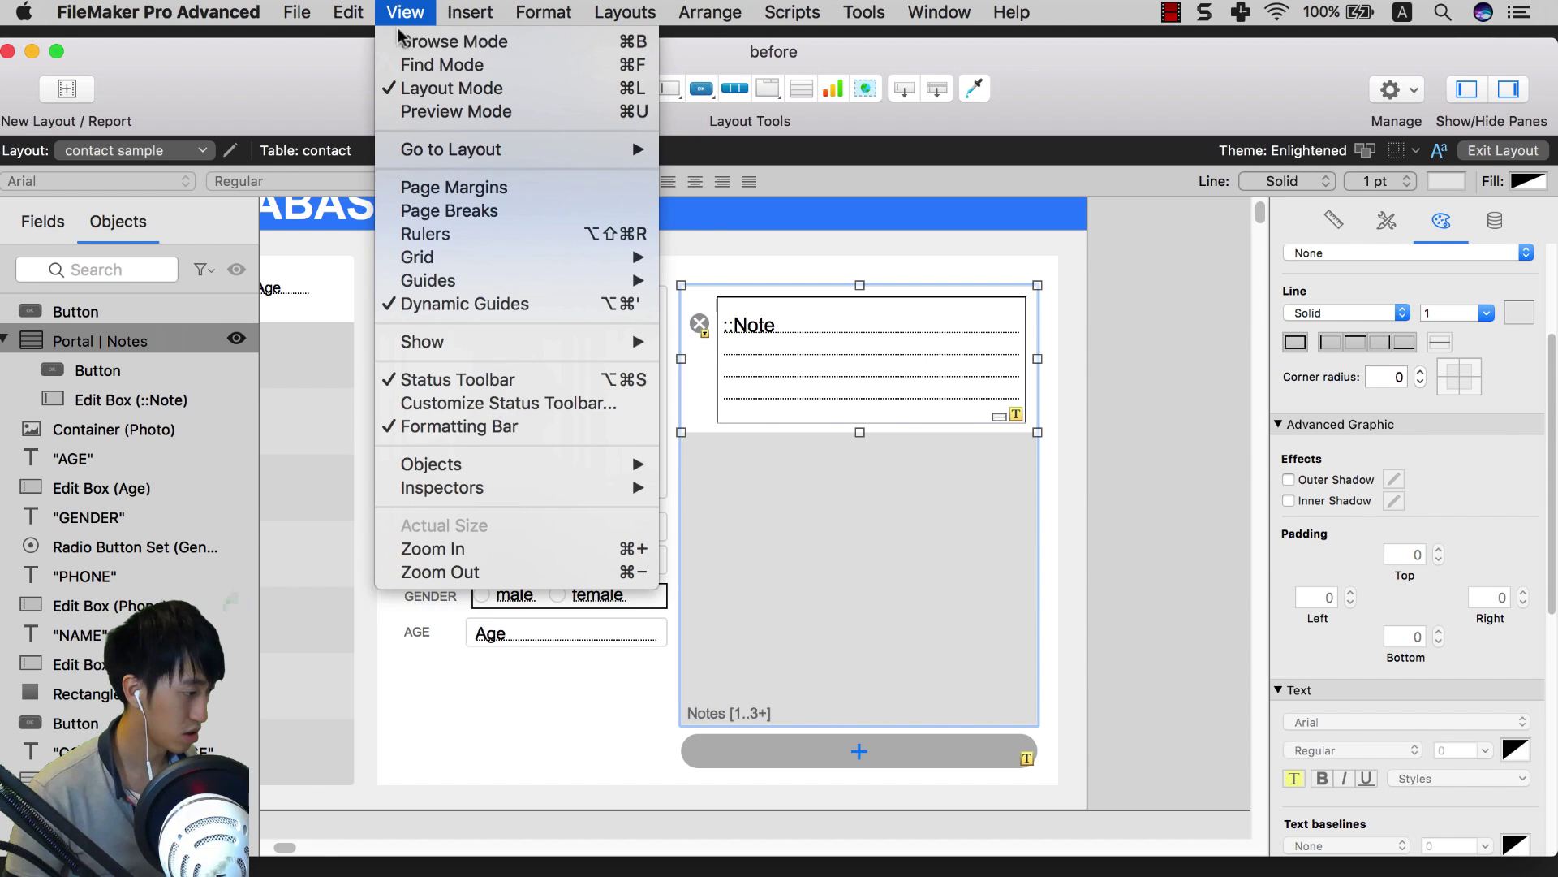
{"action": "left_click", "coordinate": [405, 44]}
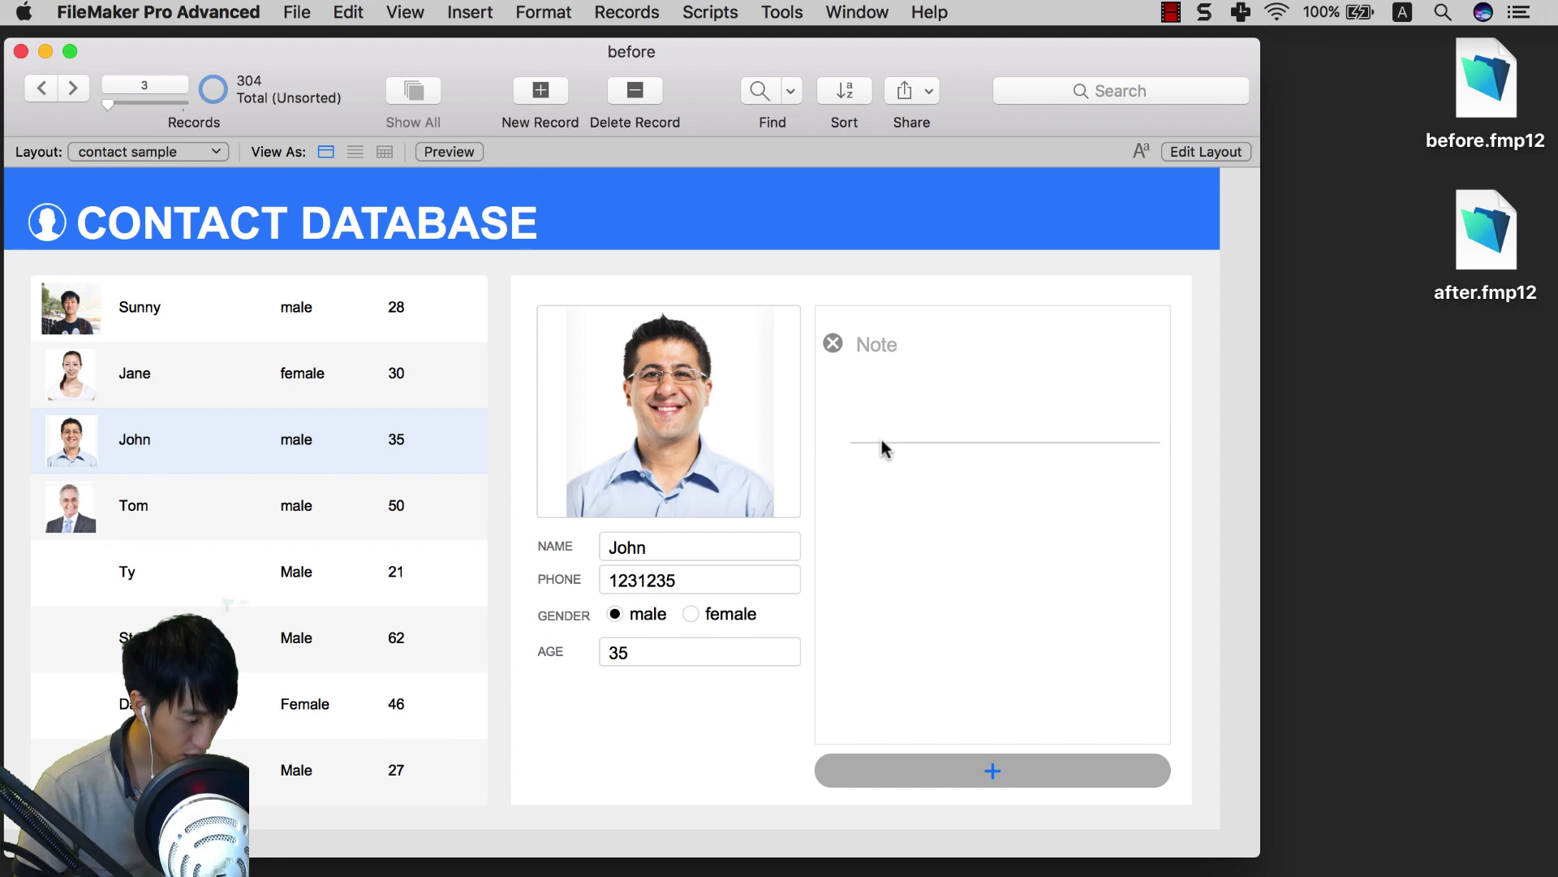
{"action": "left_click", "coordinate": [882, 440]}
{"action": "left_click", "coordinate": [909, 440]}
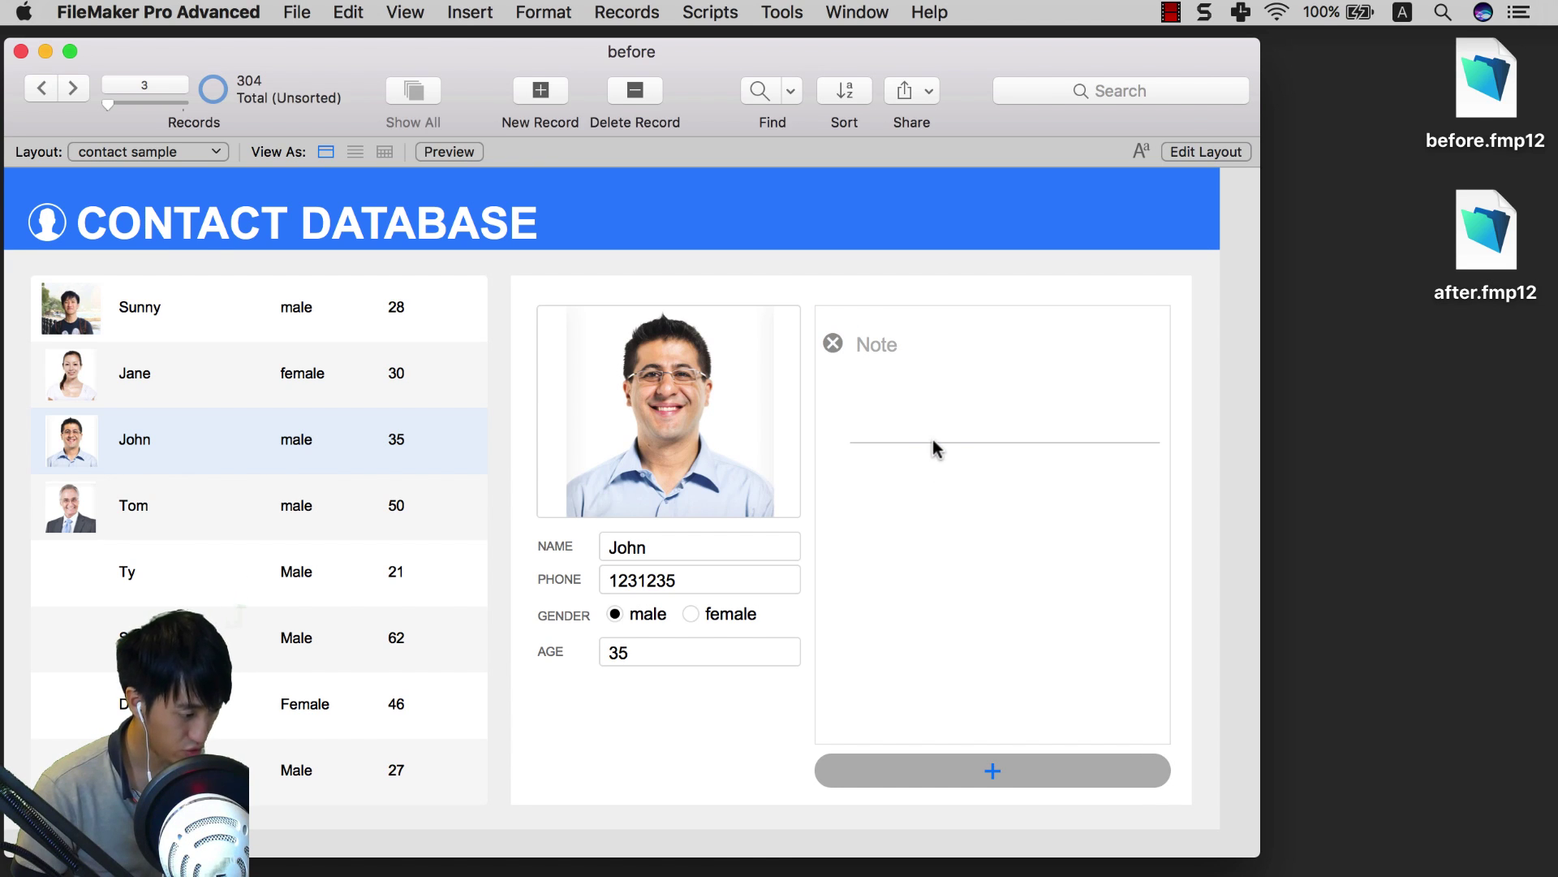
Step: Return to Layout mode and remove the bottom border from the Note field in the Notes portal
{"action": "left_click", "coordinate": [404, 12]}
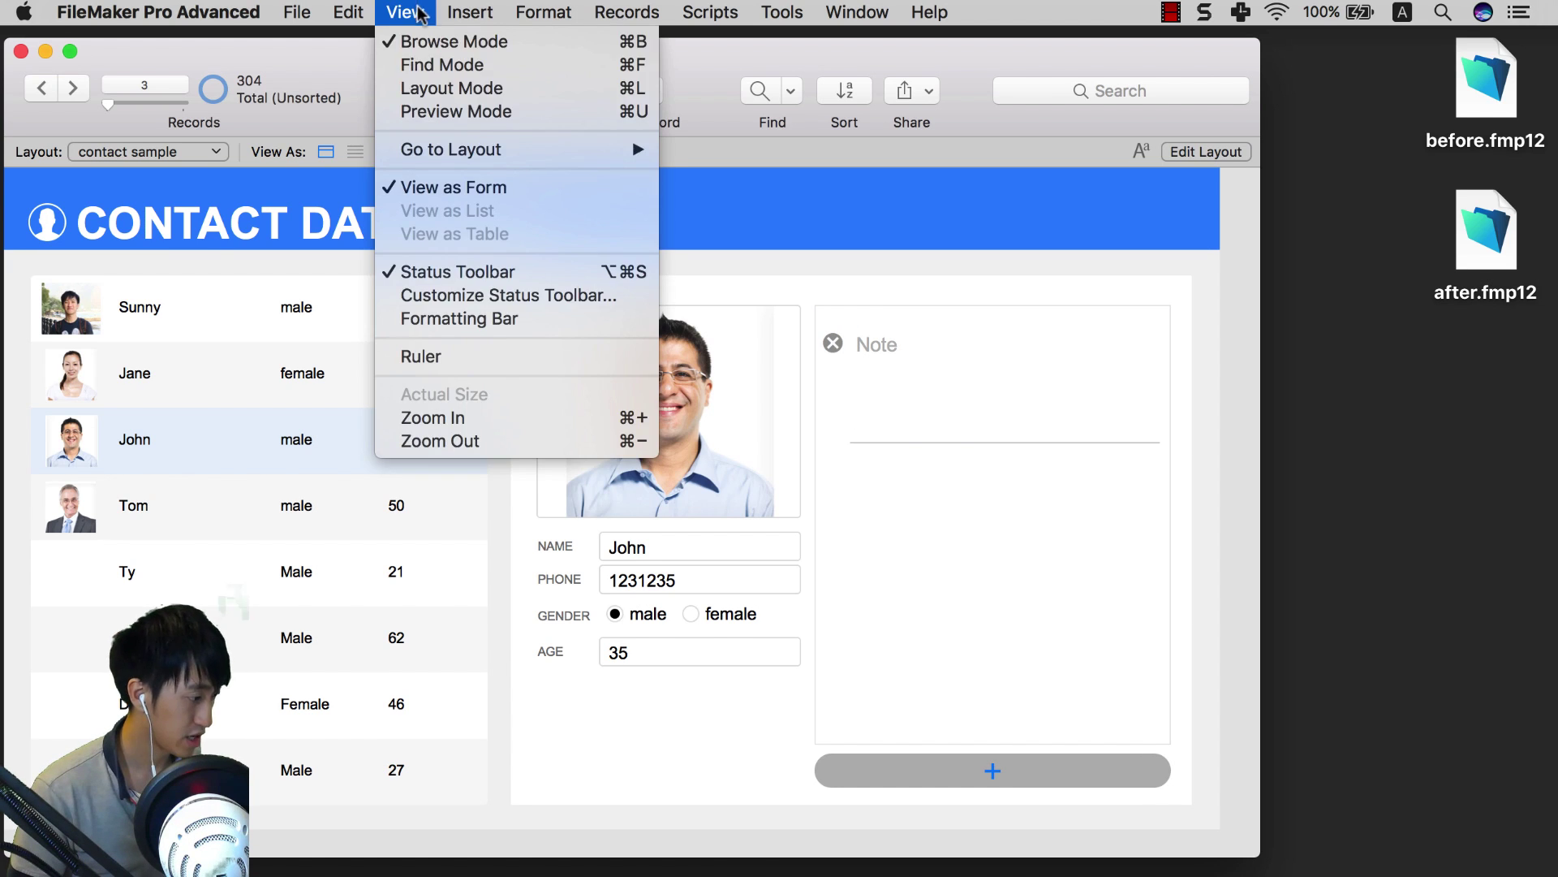
{"action": "left_click", "coordinate": [436, 89]}
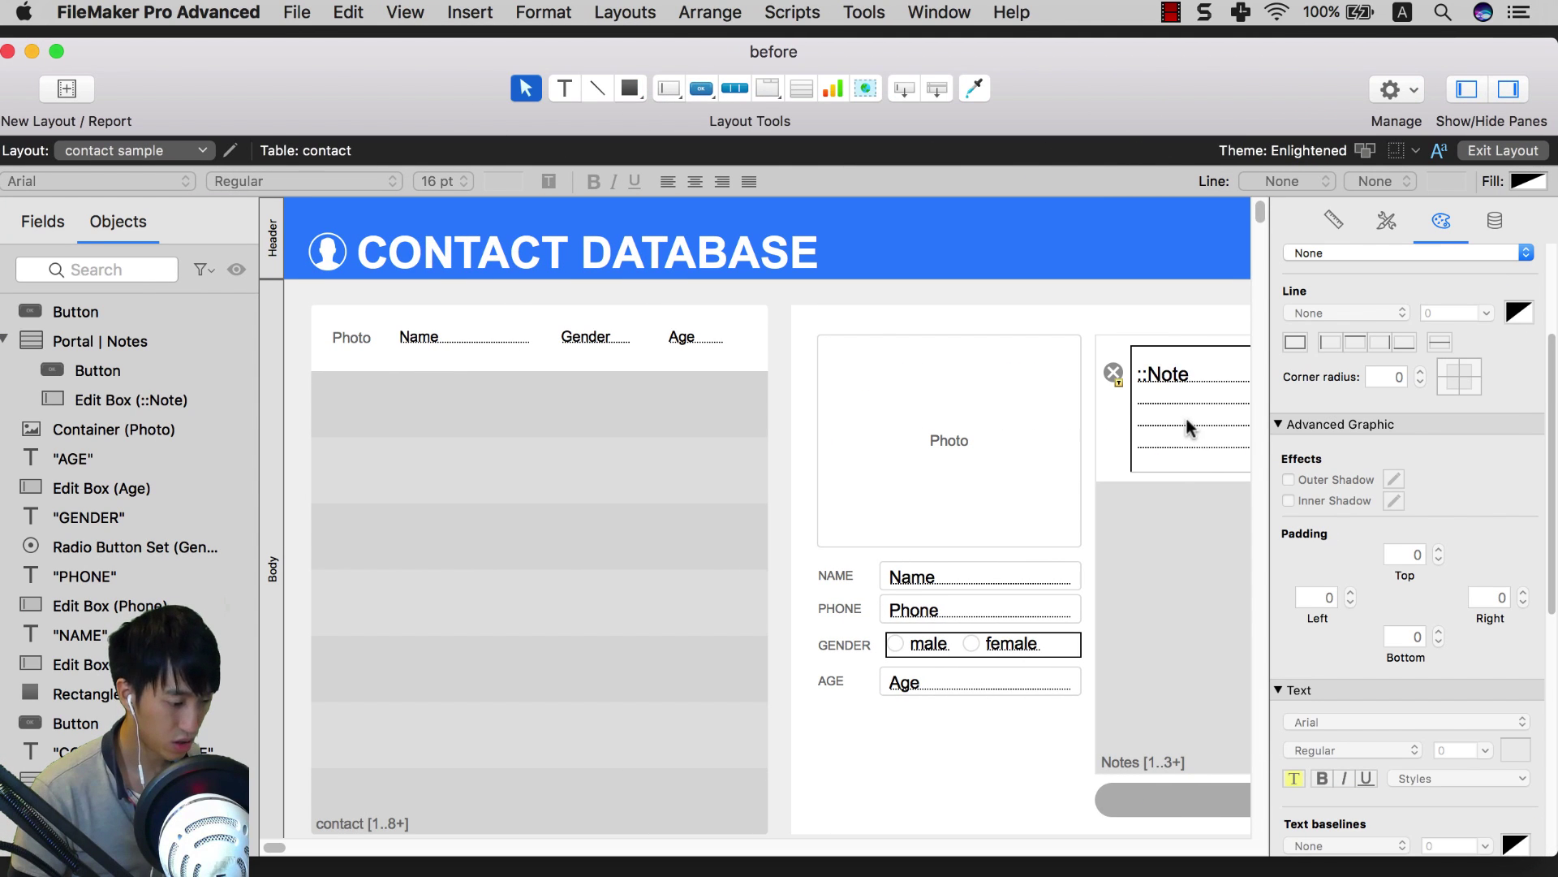
{"action": "left_click", "coordinate": [1149, 416]}
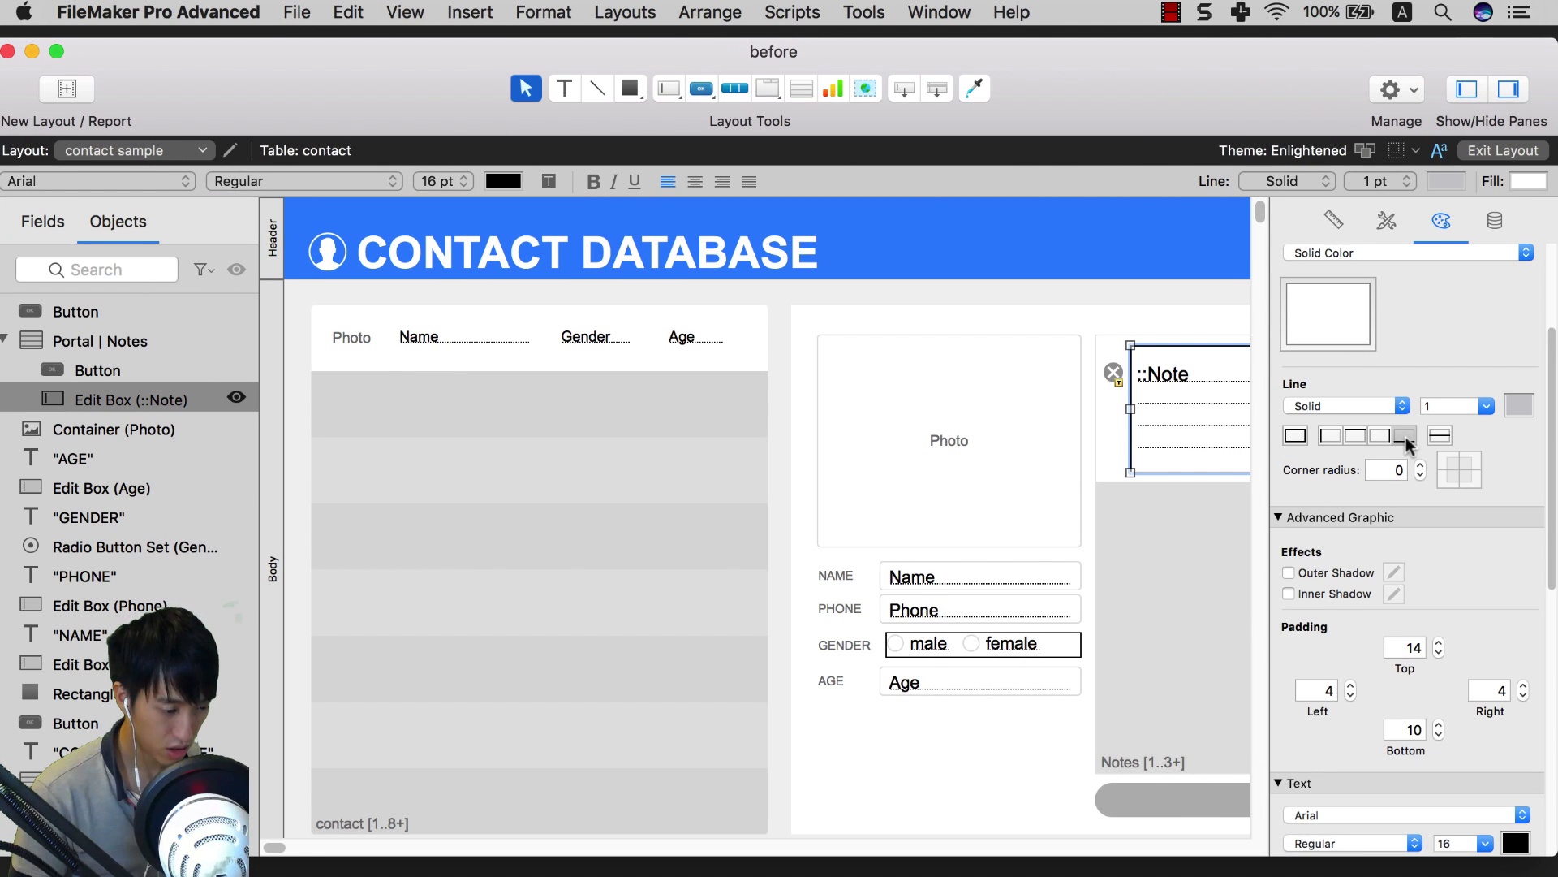
{"action": "left_click", "coordinate": [1405, 436]}
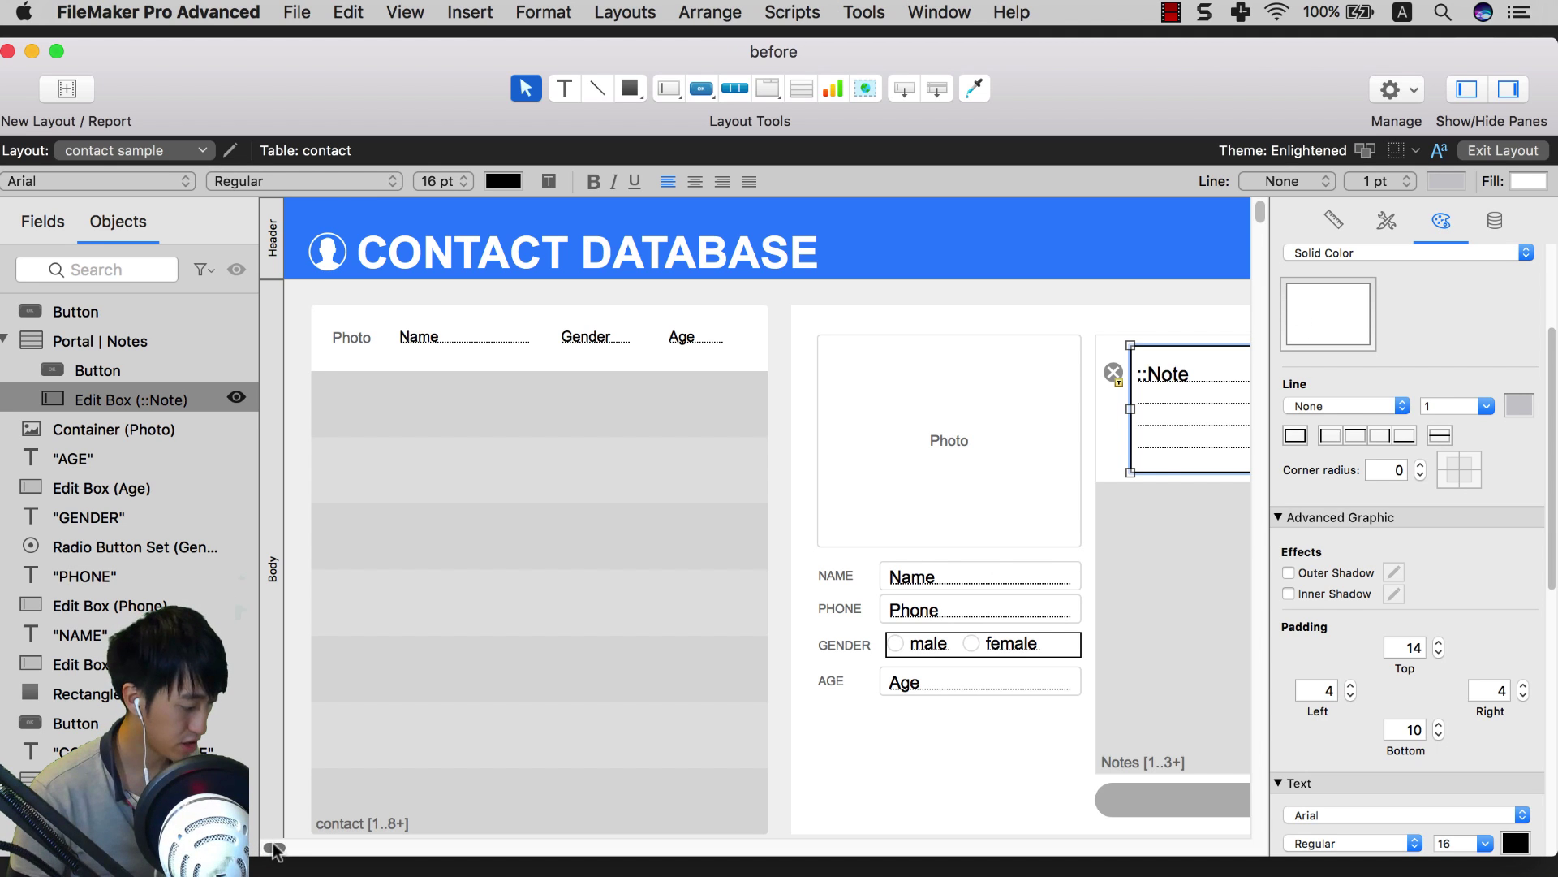
{"action": "scroll", "coordinate": [690, 633], "scroll_direction": "right", "scroll_amount": 10}
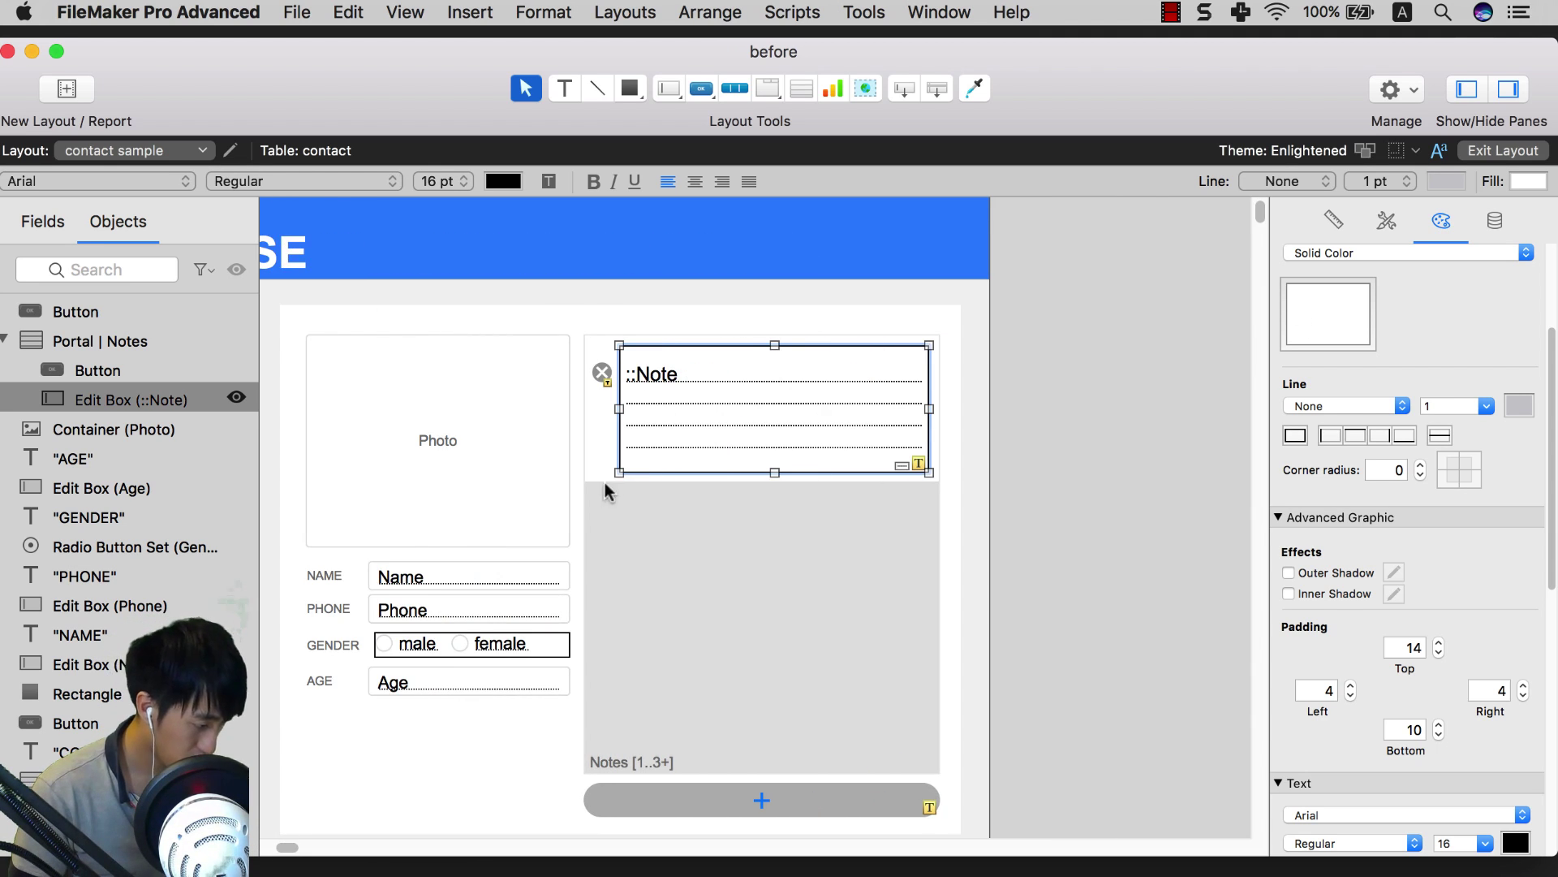
Step: Give the Notes portal's rows (Portal: Row) a solid 1 pt bottom border in light grey
{"action": "left_click", "coordinate": [919, 490]}
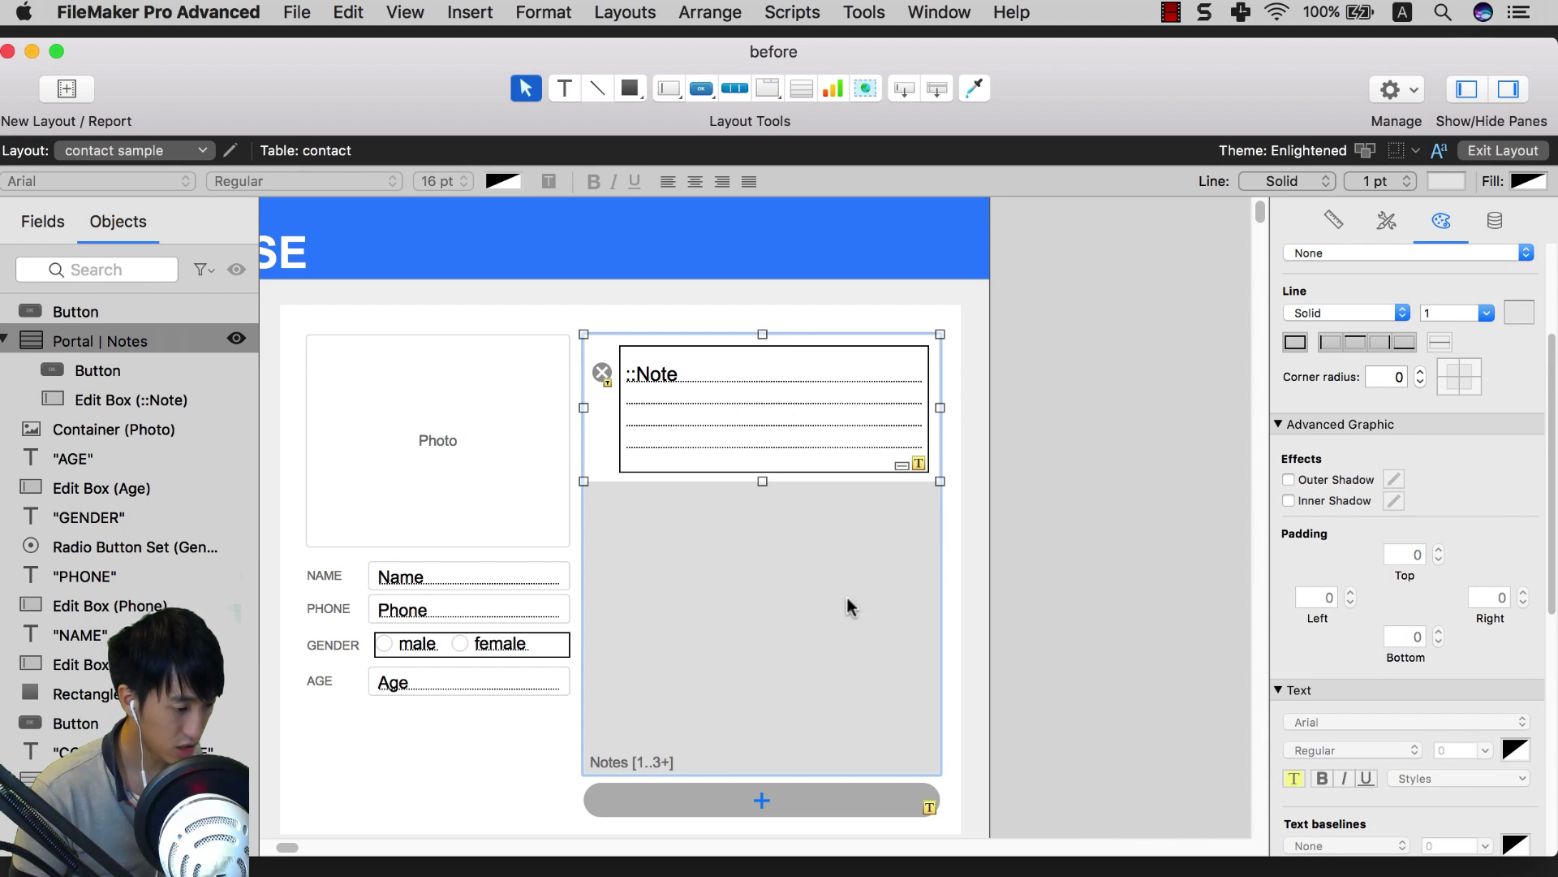
{"action": "scroll", "coordinate": [1542, 400], "scroll_direction": "up", "scroll_amount": 4}
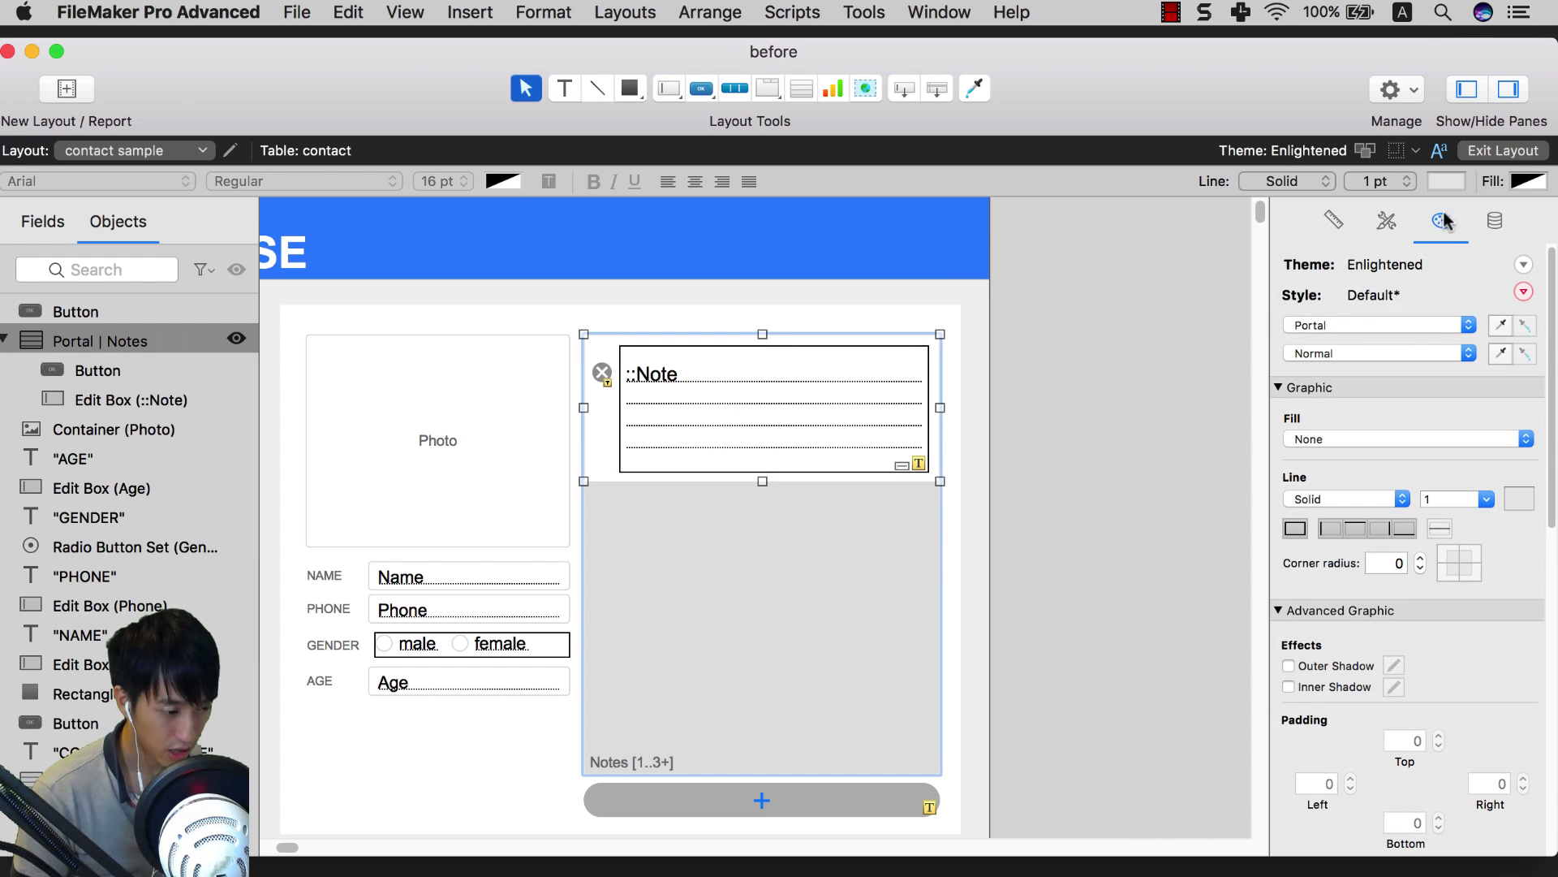
{"action": "left_click", "coordinate": [1362, 323]}
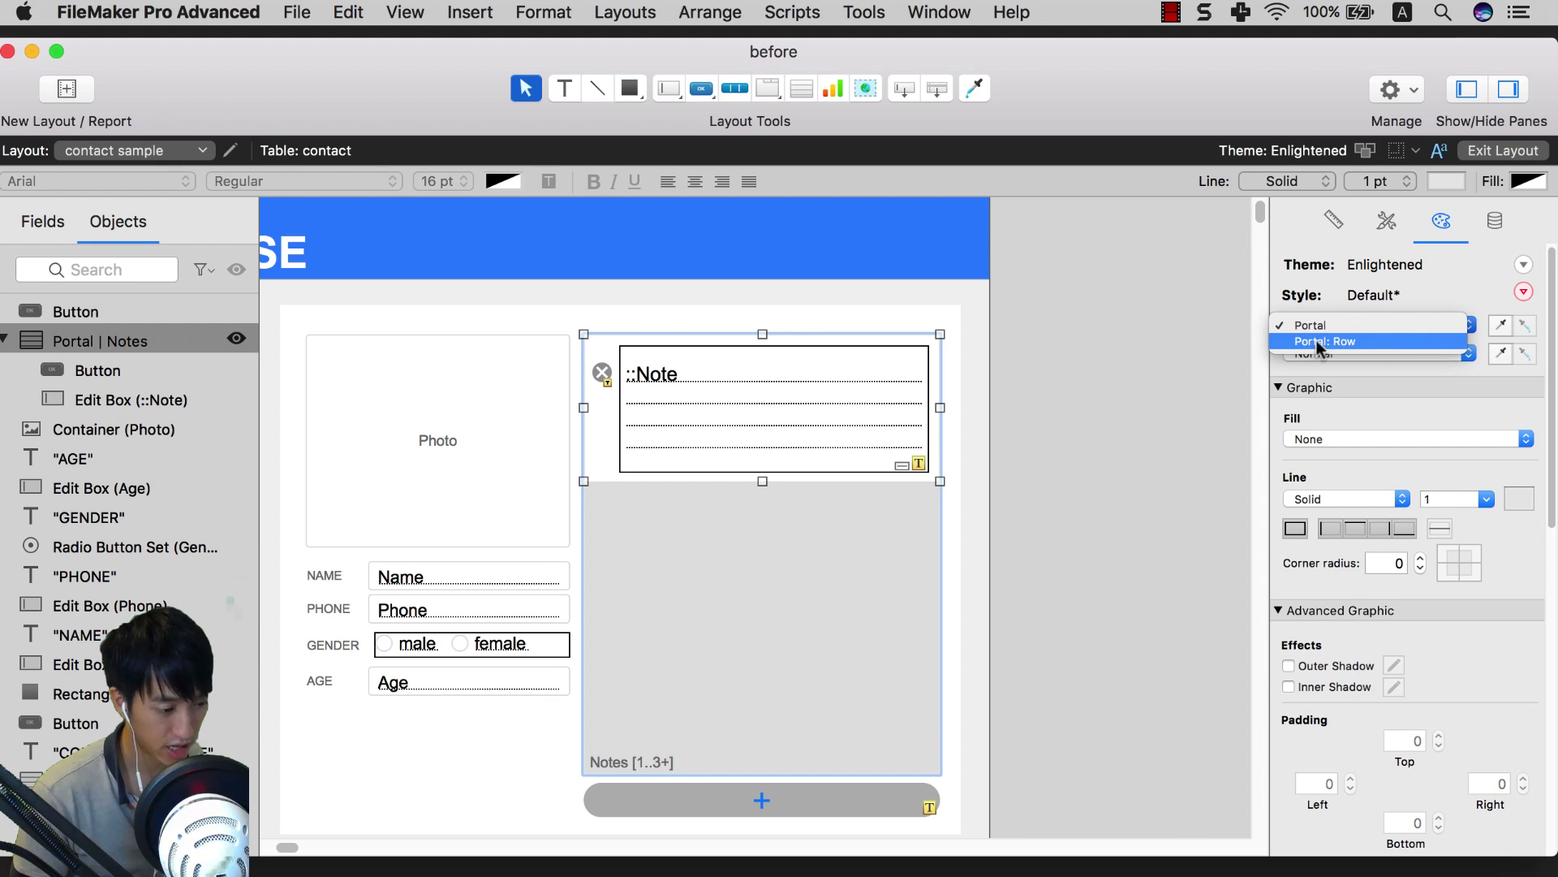
{"action": "left_click", "coordinate": [1336, 343]}
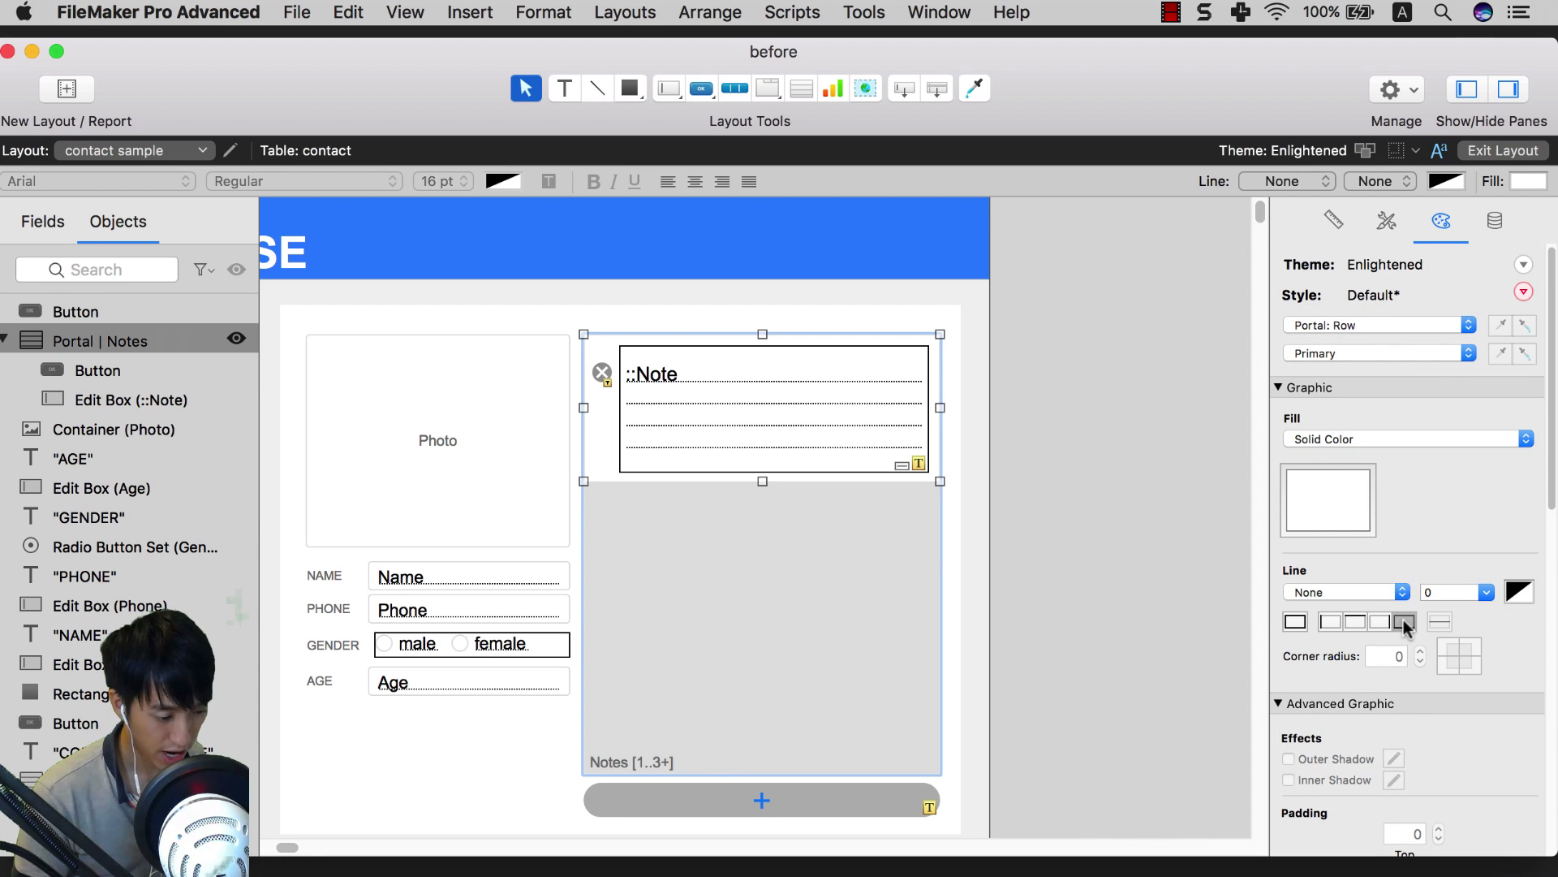
{"action": "left_click", "coordinate": [1404, 620]}
{"action": "left_click", "coordinate": [1391, 587]}
{"action": "left_click", "coordinate": [1391, 591]}
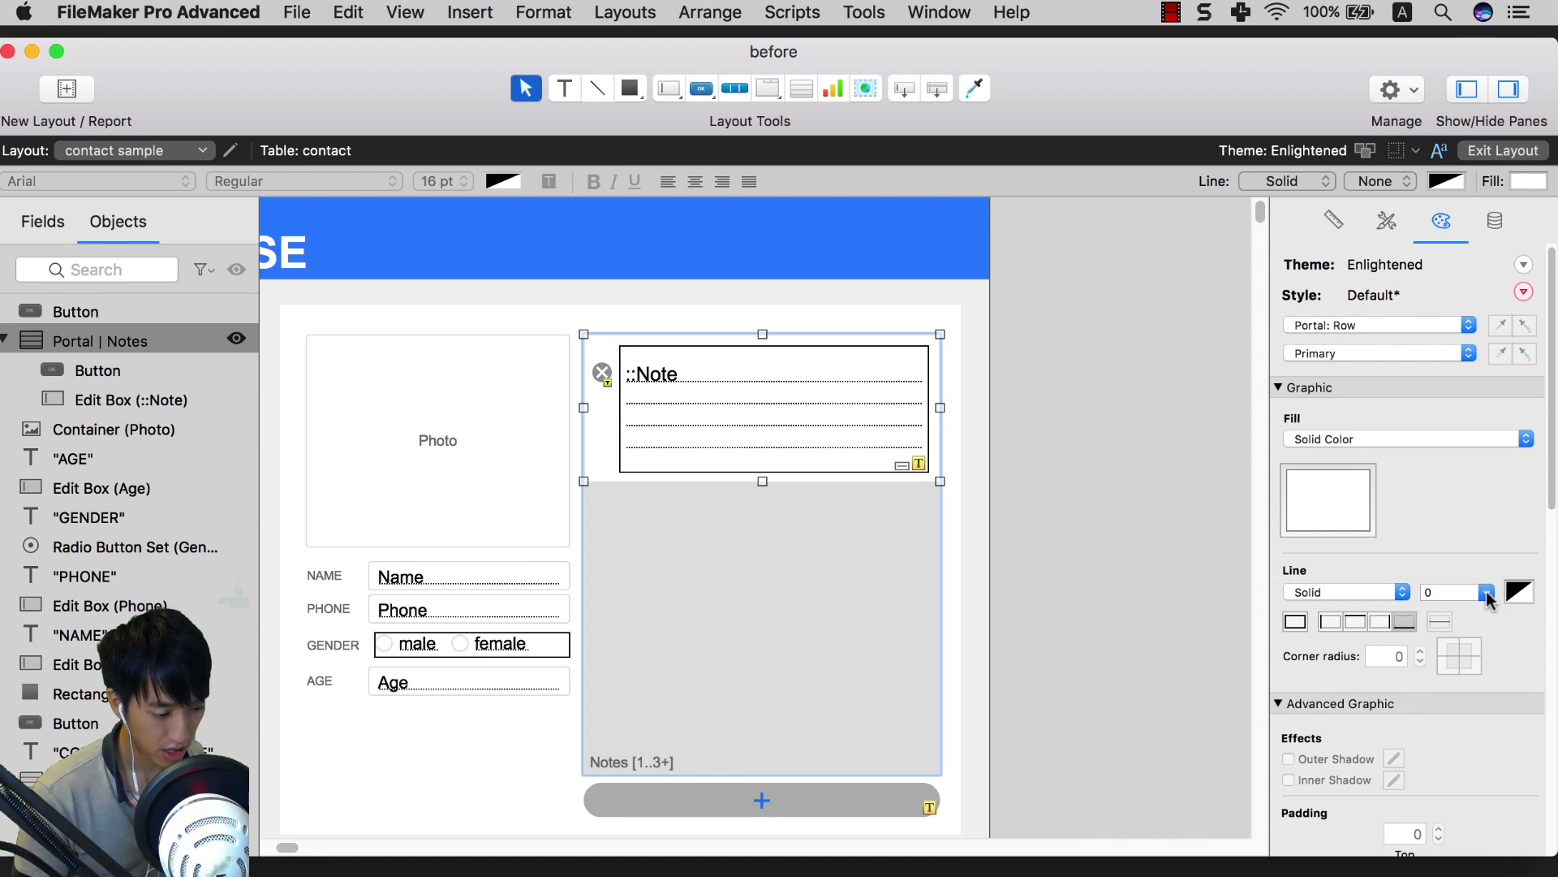
{"action": "left_click", "coordinate": [1486, 592]}
{"action": "left_click", "coordinate": [1453, 634]}
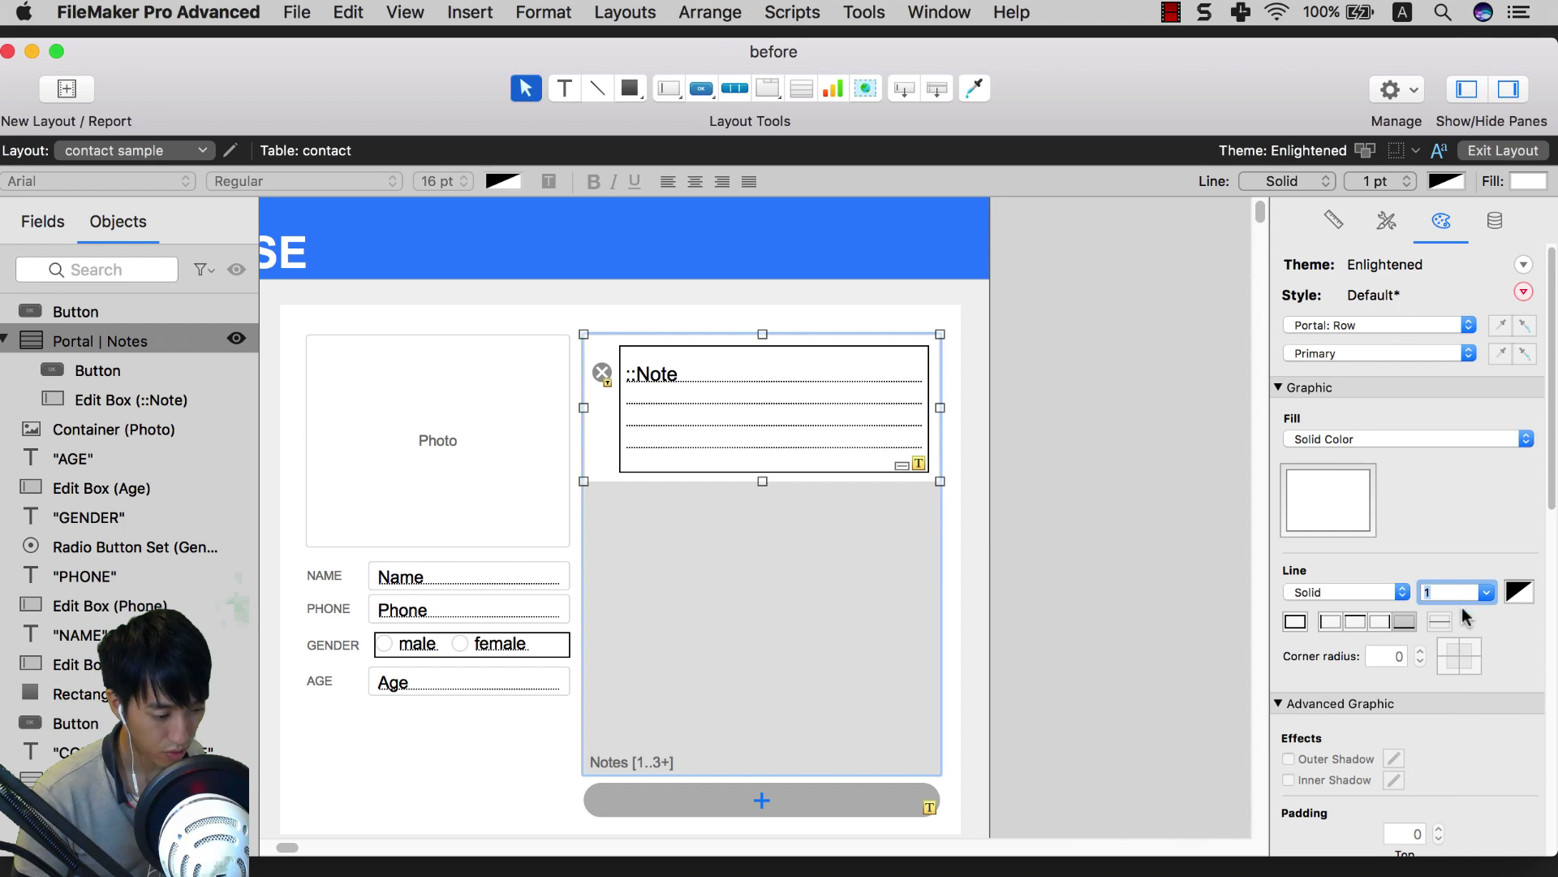
{"action": "left_click", "coordinate": [1518, 592]}
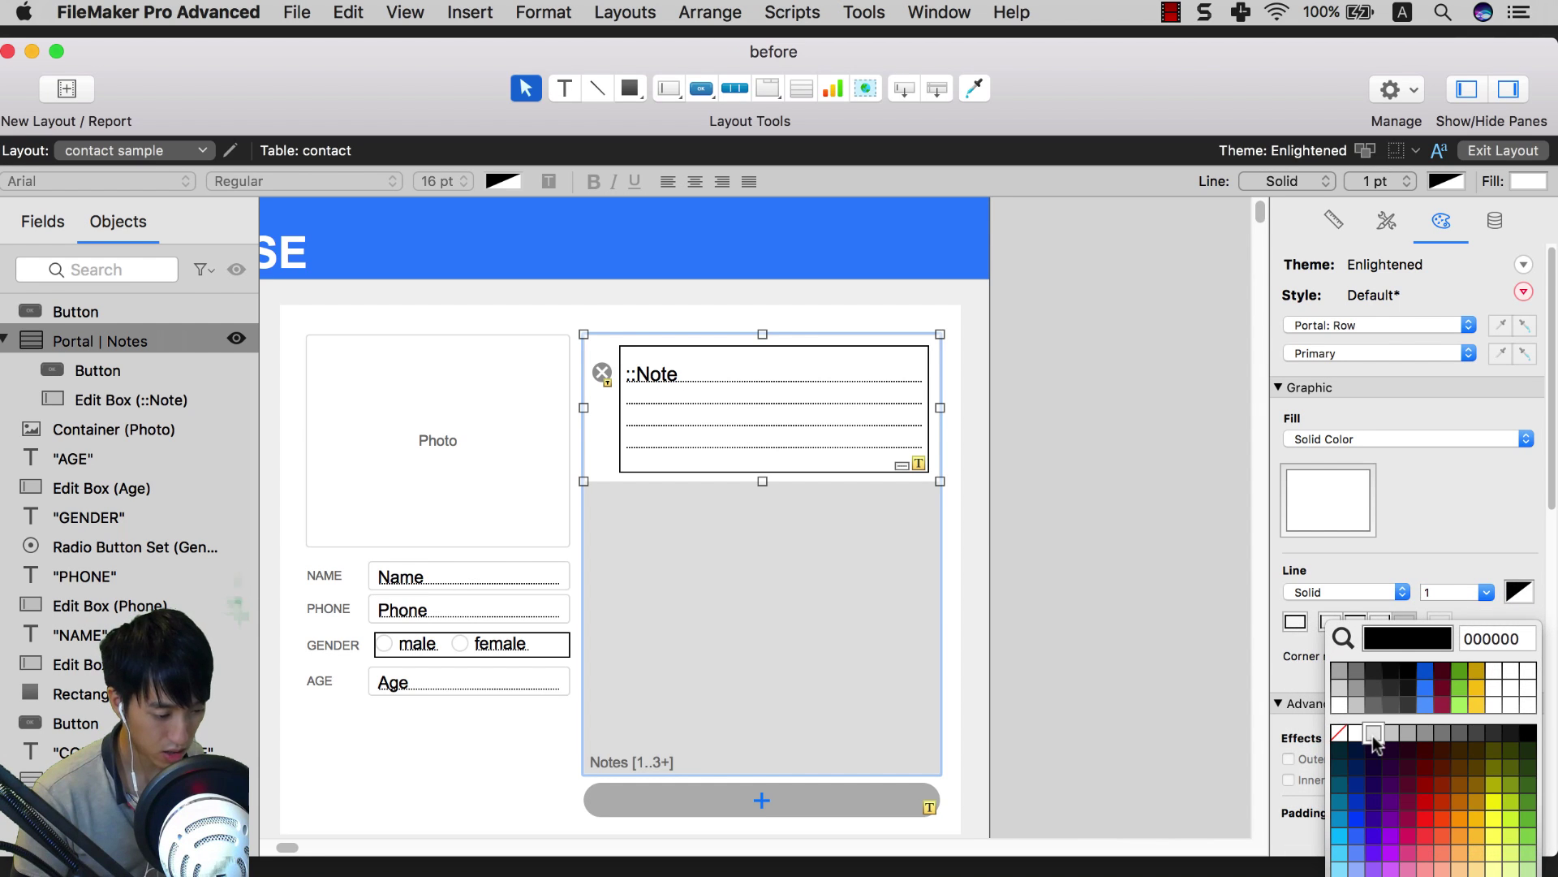
{"action": "left_click", "coordinate": [1373, 734]}
{"action": "left_click", "coordinate": [1069, 614]}
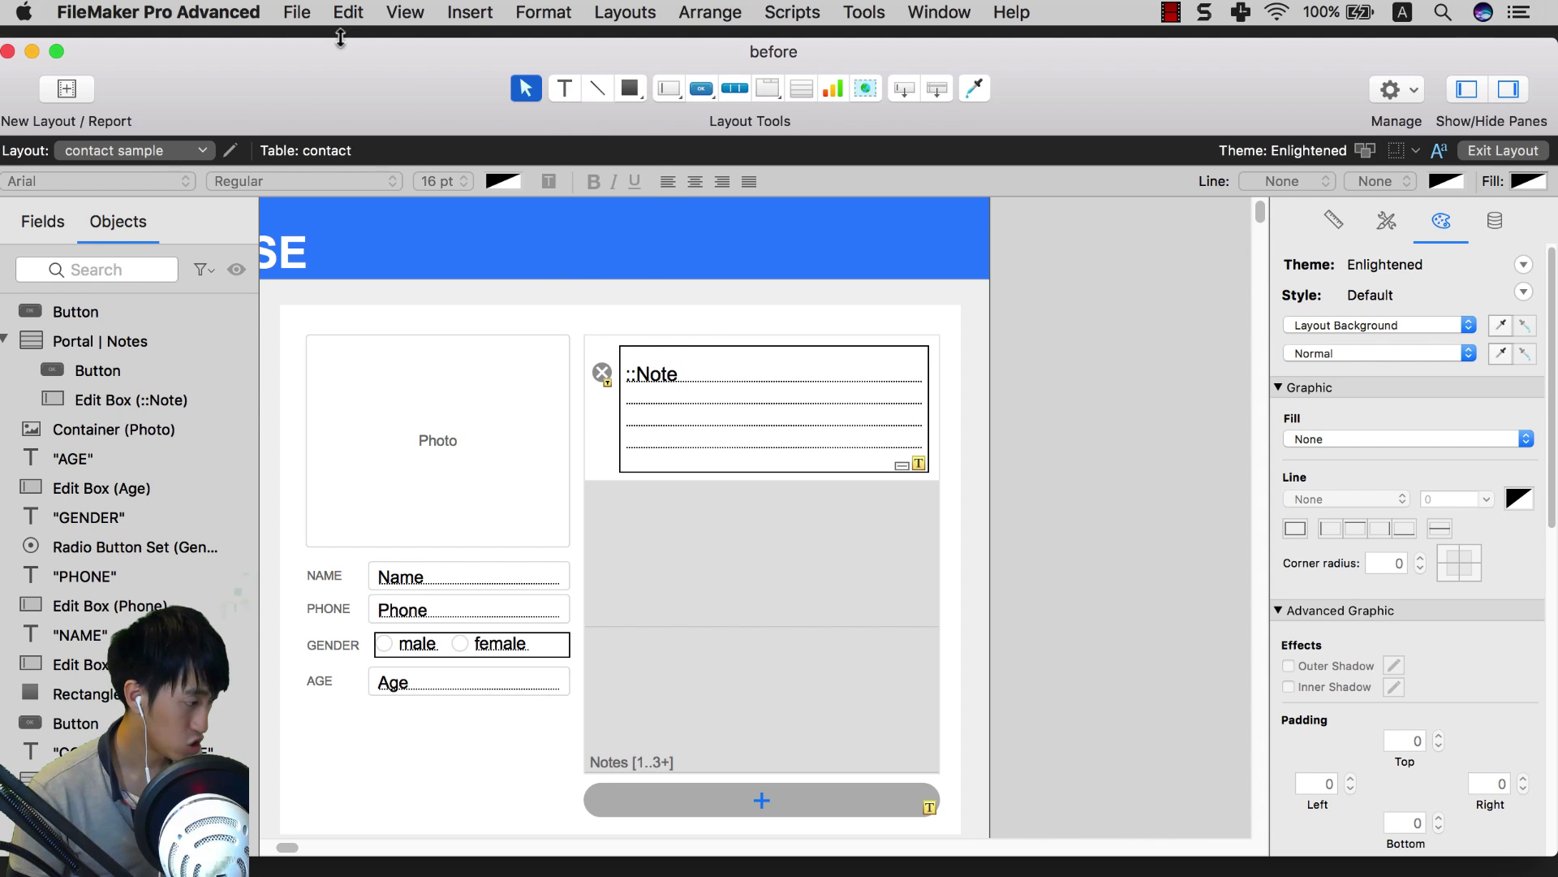
Step: Switch to Browse mode and check the row dividers and the active first Note field in the Notes portal
{"action": "left_click", "coordinate": [406, 12]}
{"action": "left_click", "coordinate": [440, 44]}
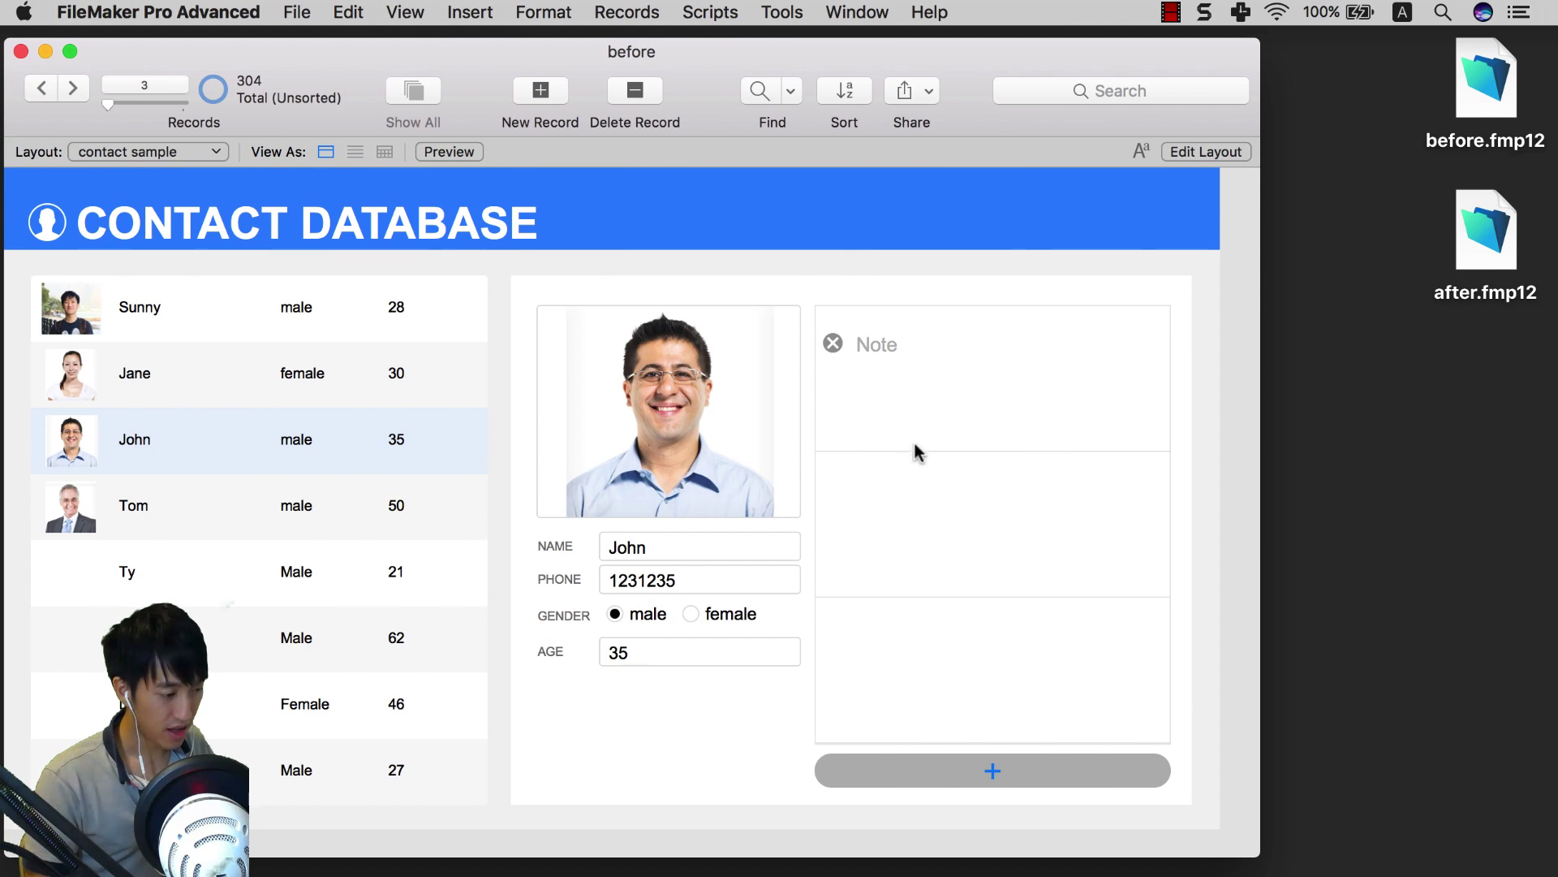
{"action": "left_click", "coordinate": [906, 394]}
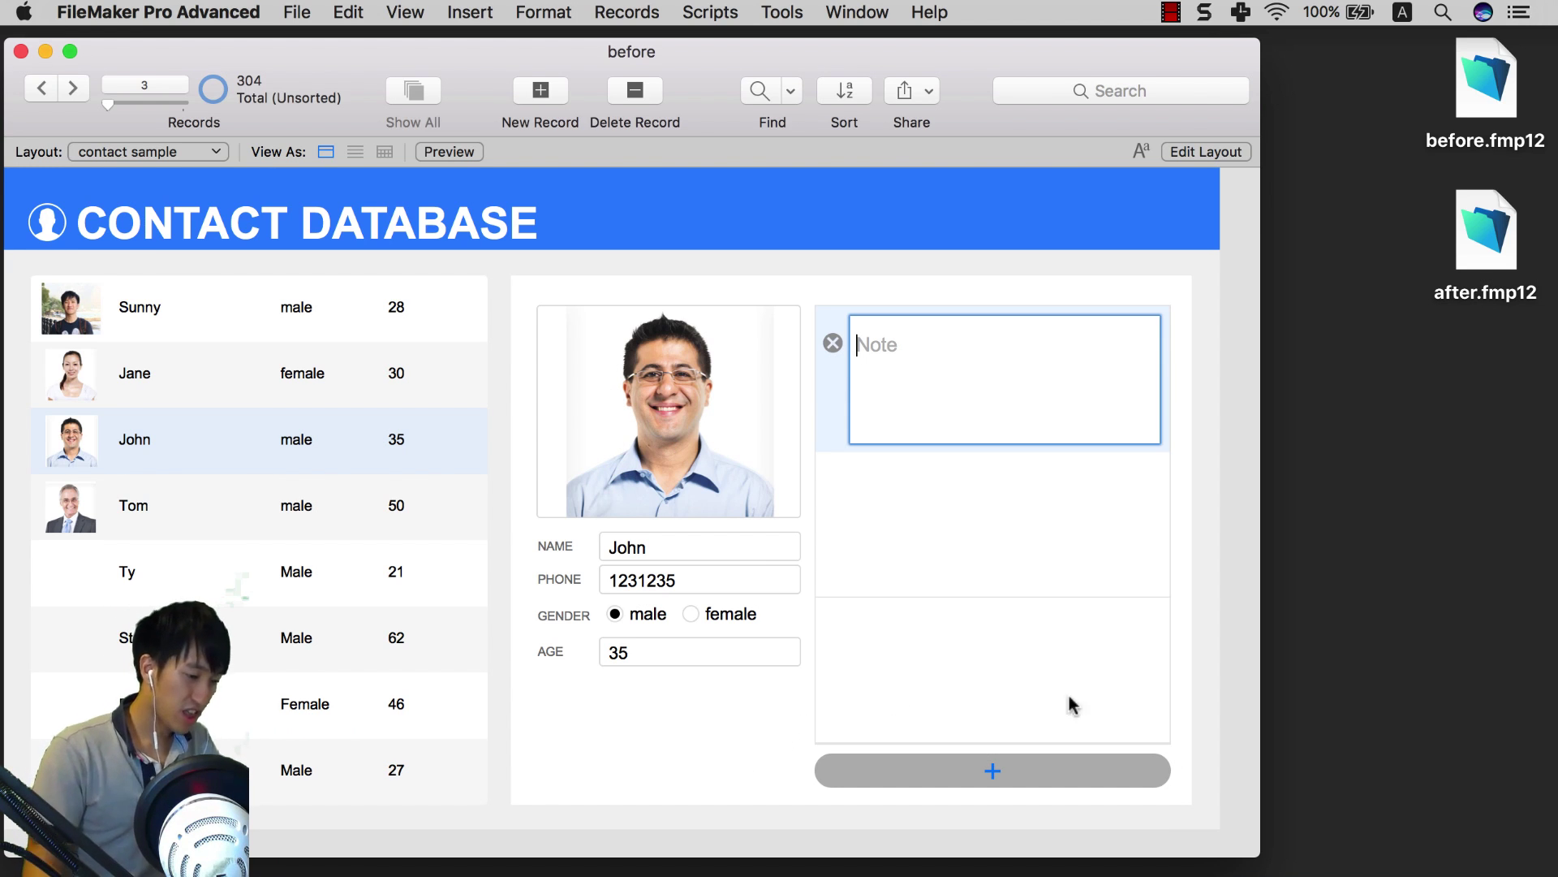
Step: Bring up the after file, enlarge its window to show the full layout for comparison, and return to the before file
{"action": "left_click", "coordinate": [1391, 867]}
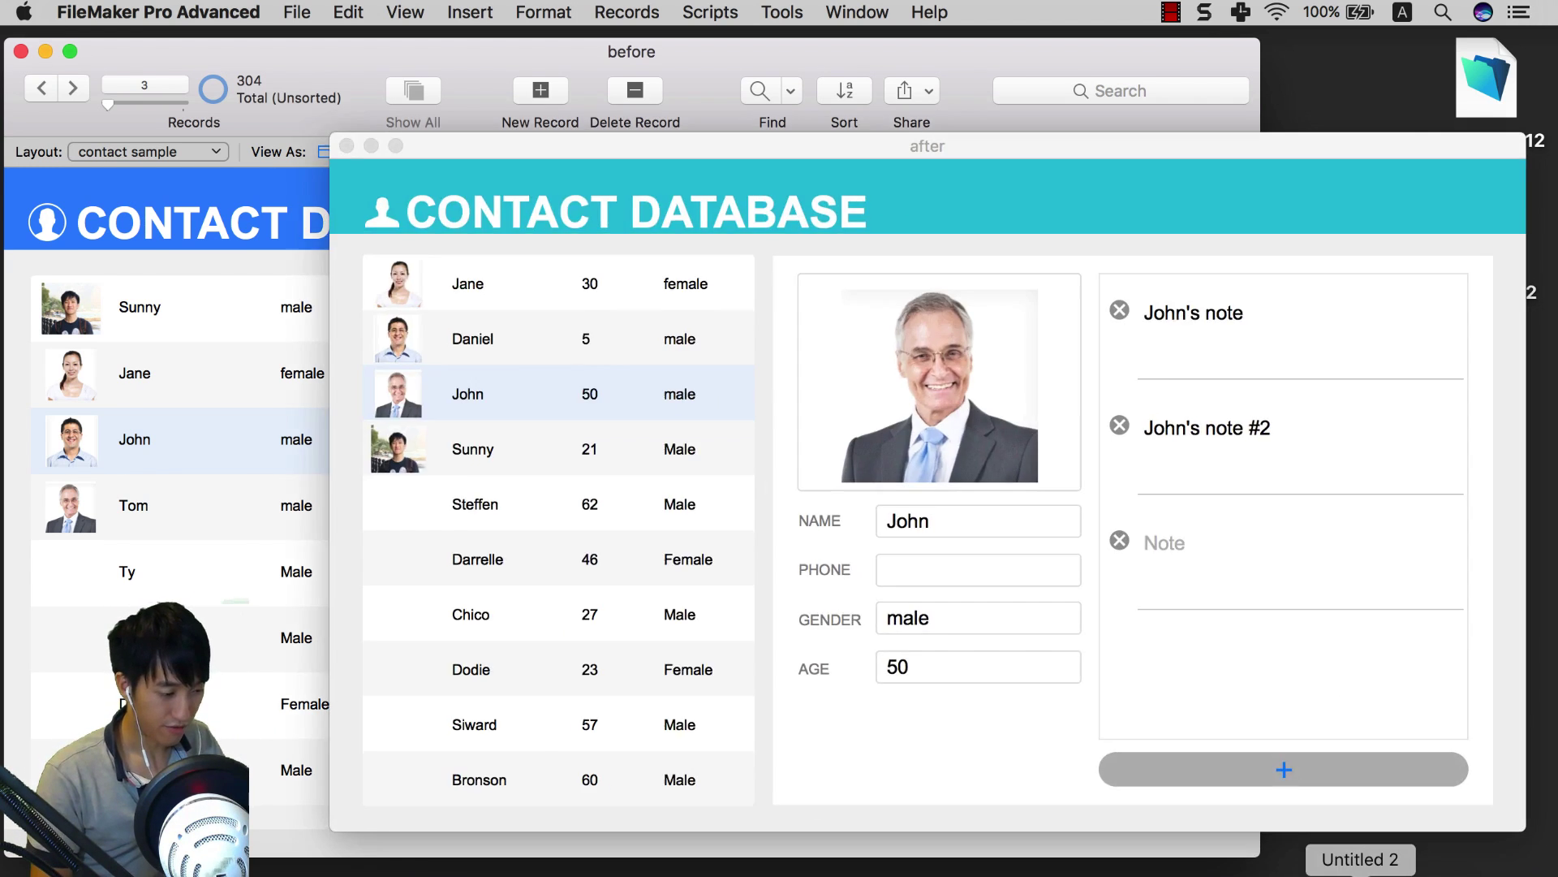
{"action": "left_click_drag", "start_coordinate": [999, 135], "coordinate": [938, 78]}
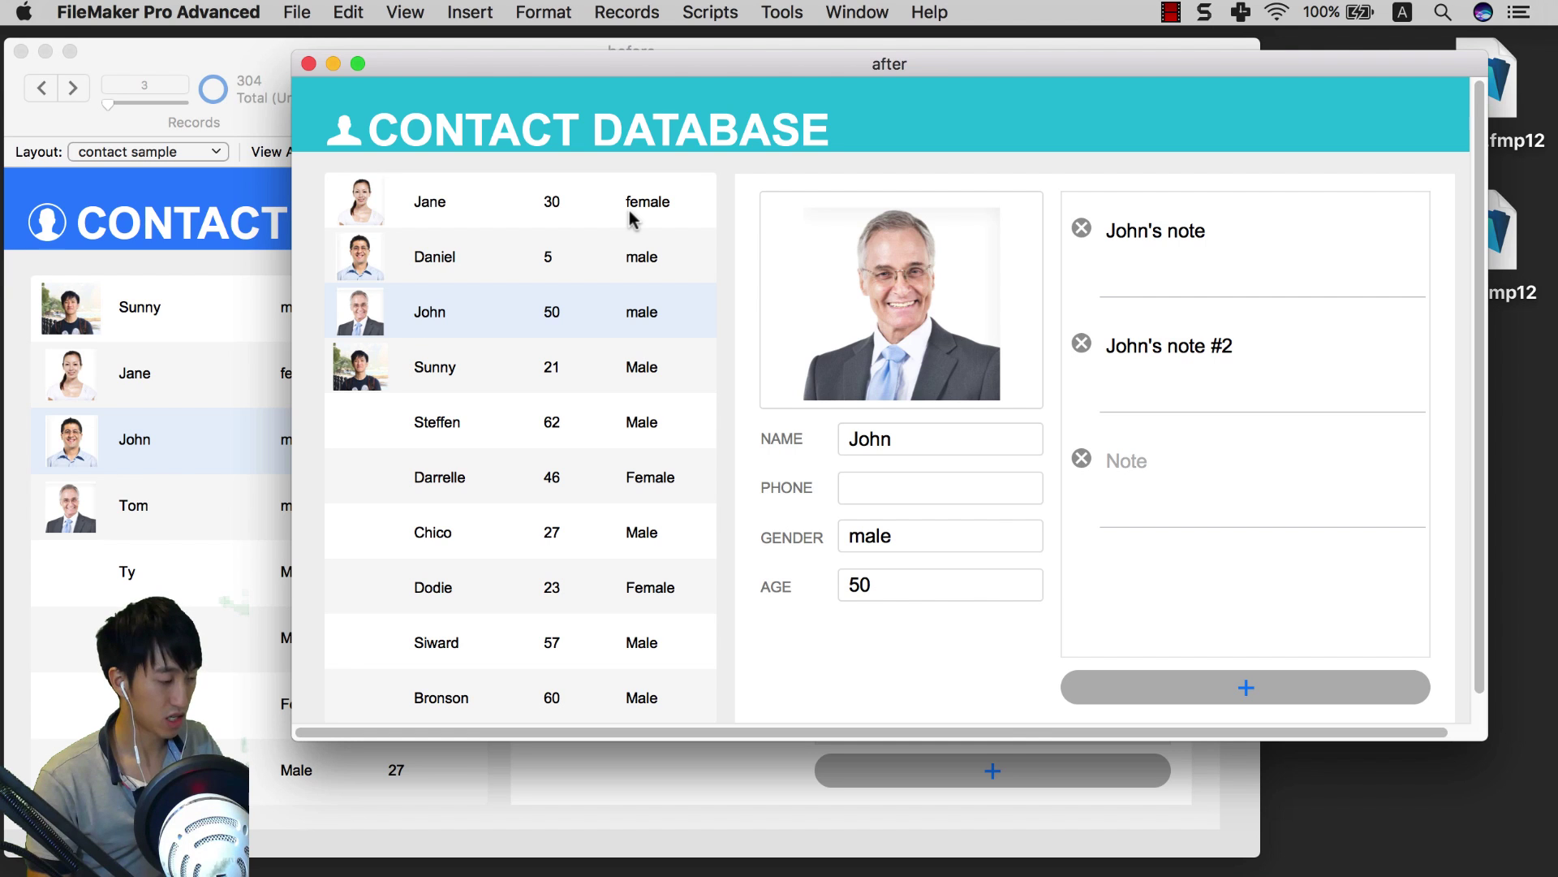
{"action": "mouse_move", "coordinate": [1009, 740]}
{"action": "left_mouse_down"}
{"action": "mouse_move", "coordinate": [1027, 784]}
{"action": "mouse_move", "coordinate": [1021, 745]}
{"action": "left_mouse_up"}
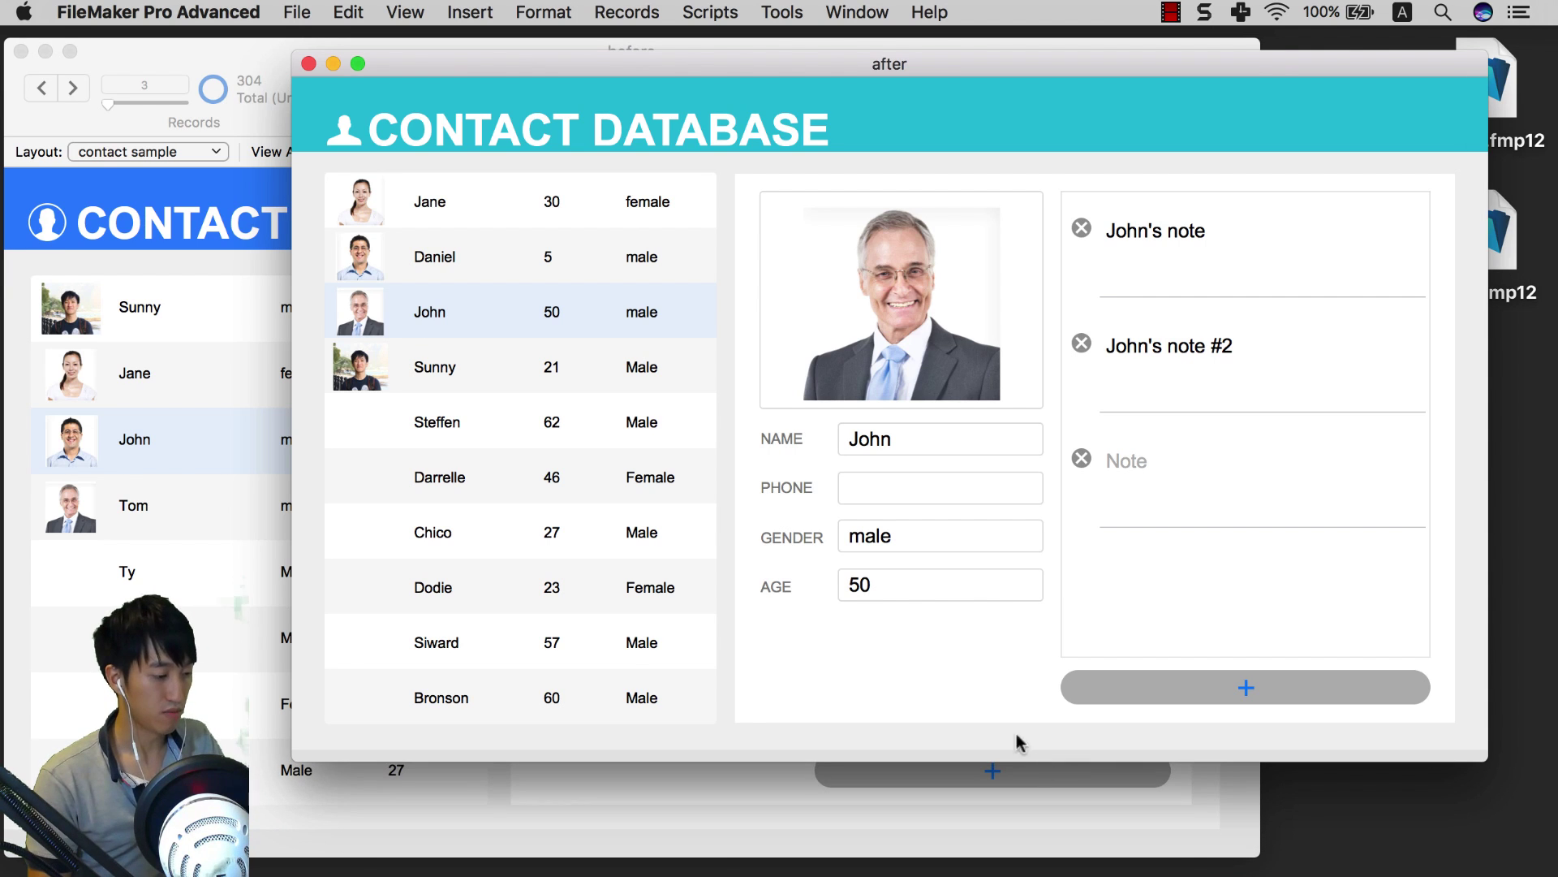
{"action": "left_click", "coordinate": [725, 826]}
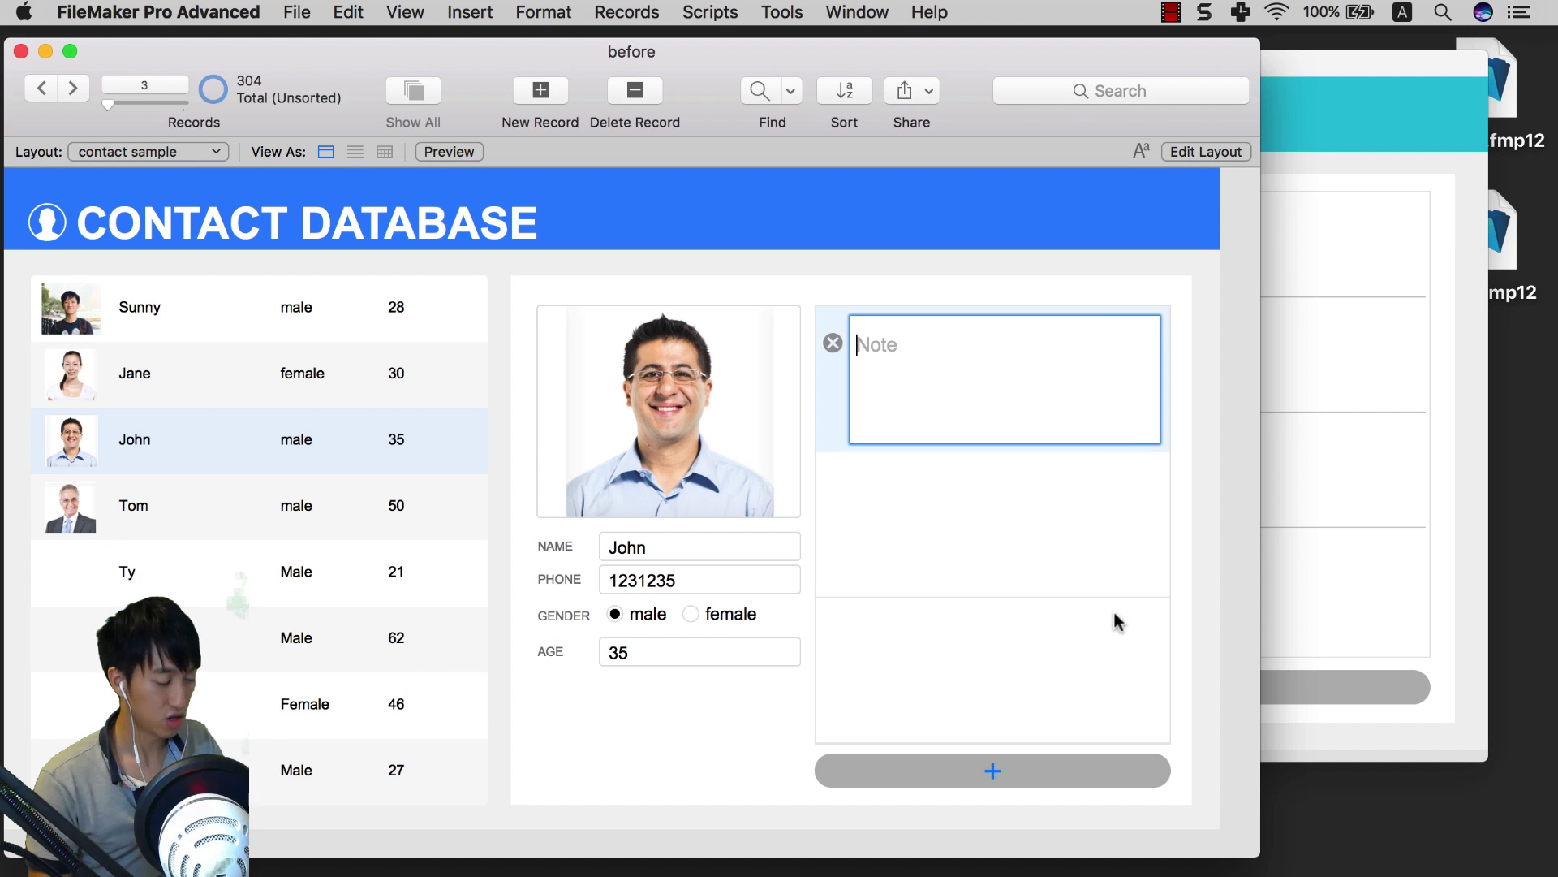
{"action": "left_click", "coordinate": [1200, 562]}
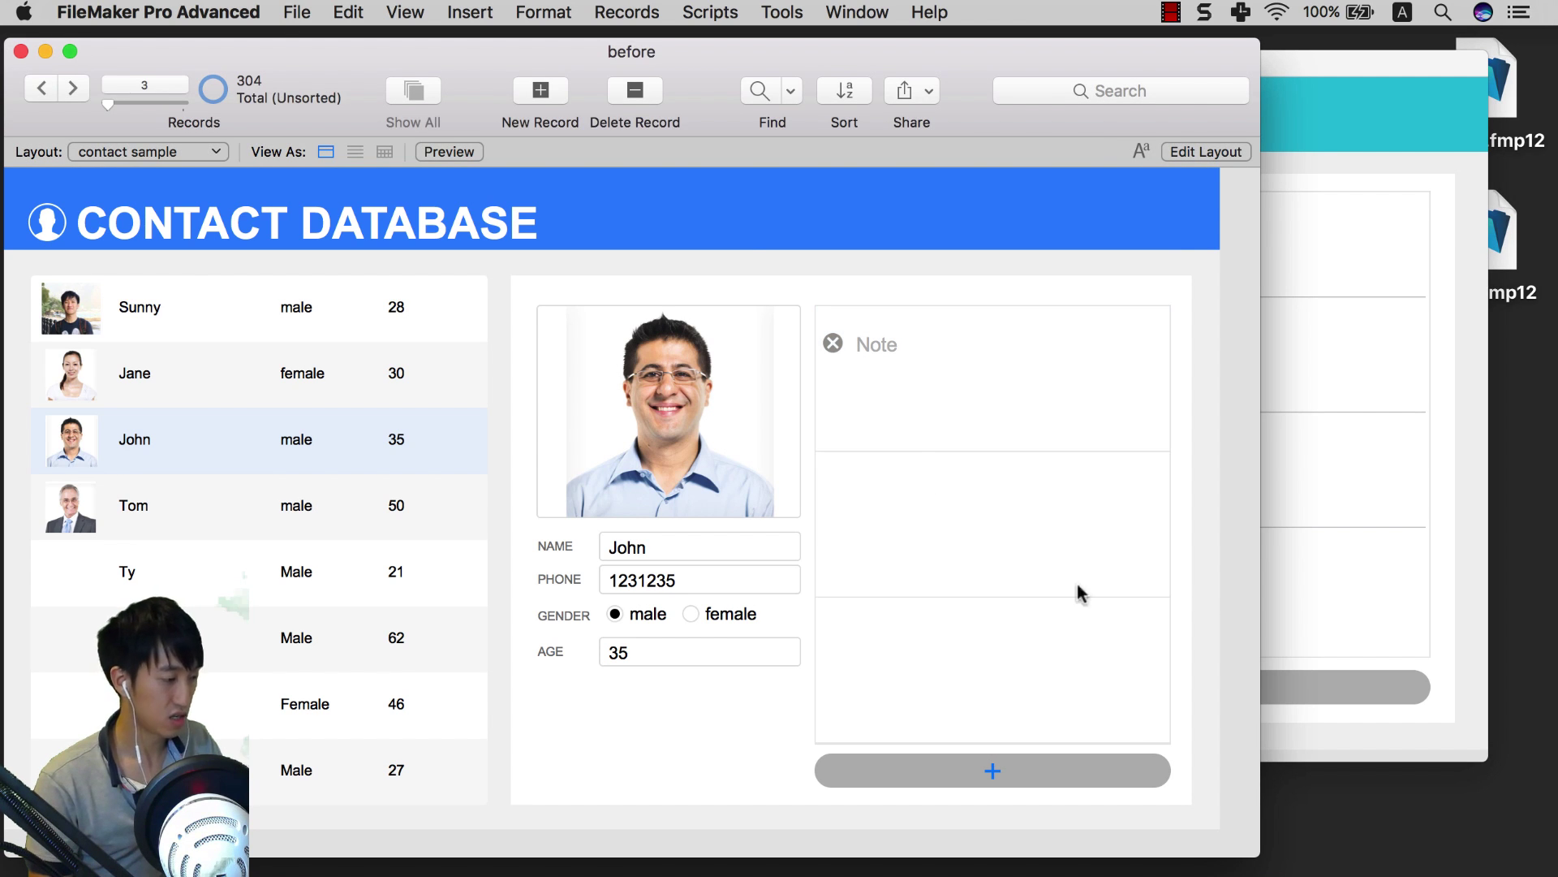
Step: Hide the Status Toolbar in the before file and shrink its window to fit the layout
{"action": "left_click", "coordinate": [403, 12]}
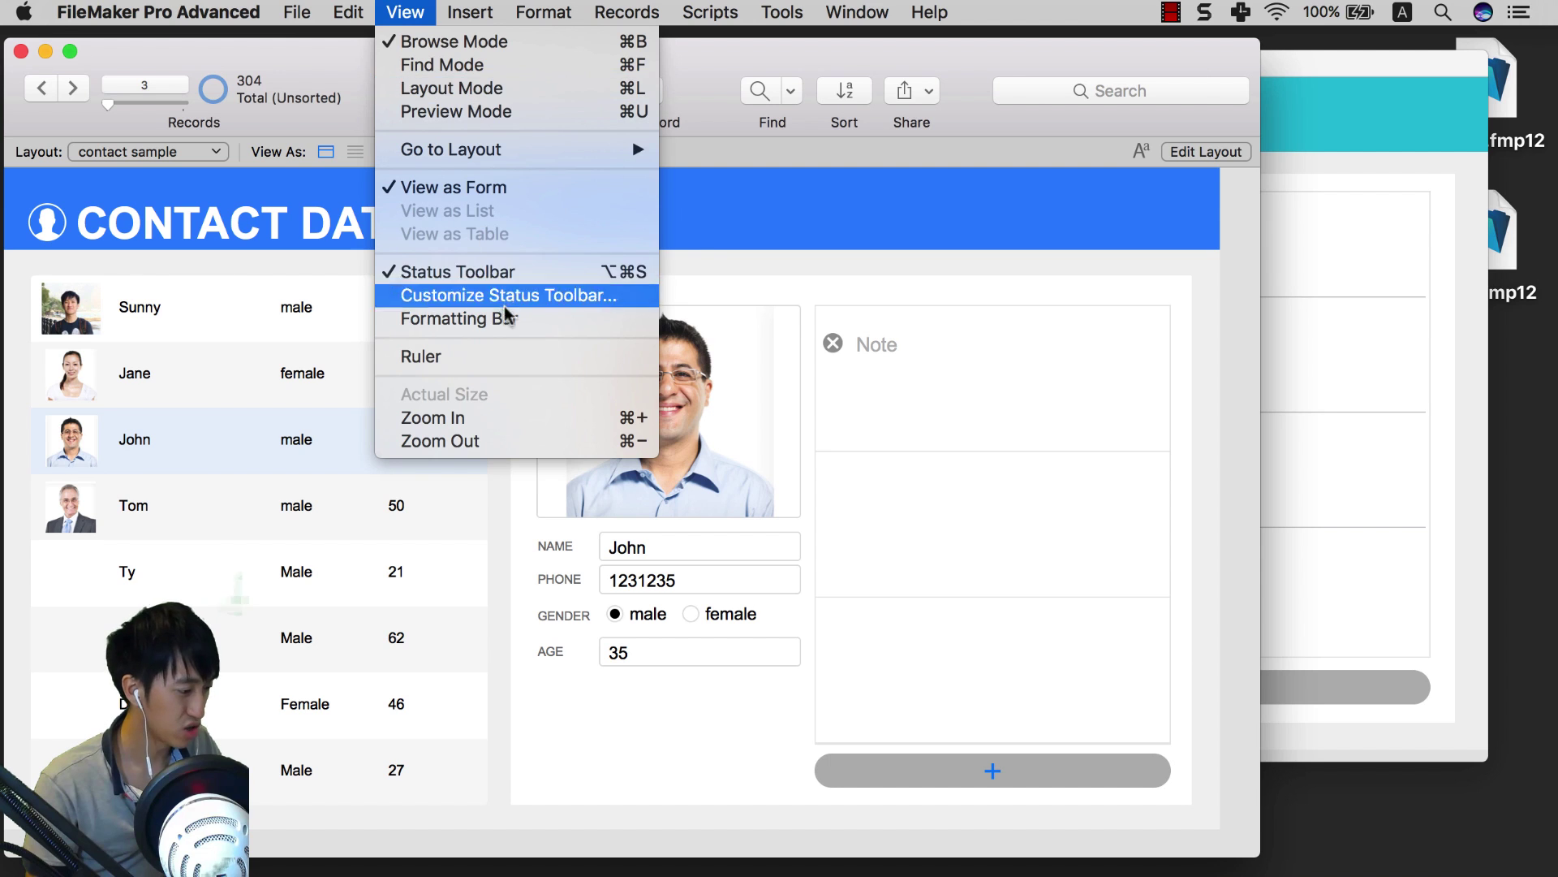
{"action": "left_click", "coordinate": [411, 17]}
{"action": "left_click", "coordinate": [411, 17]}
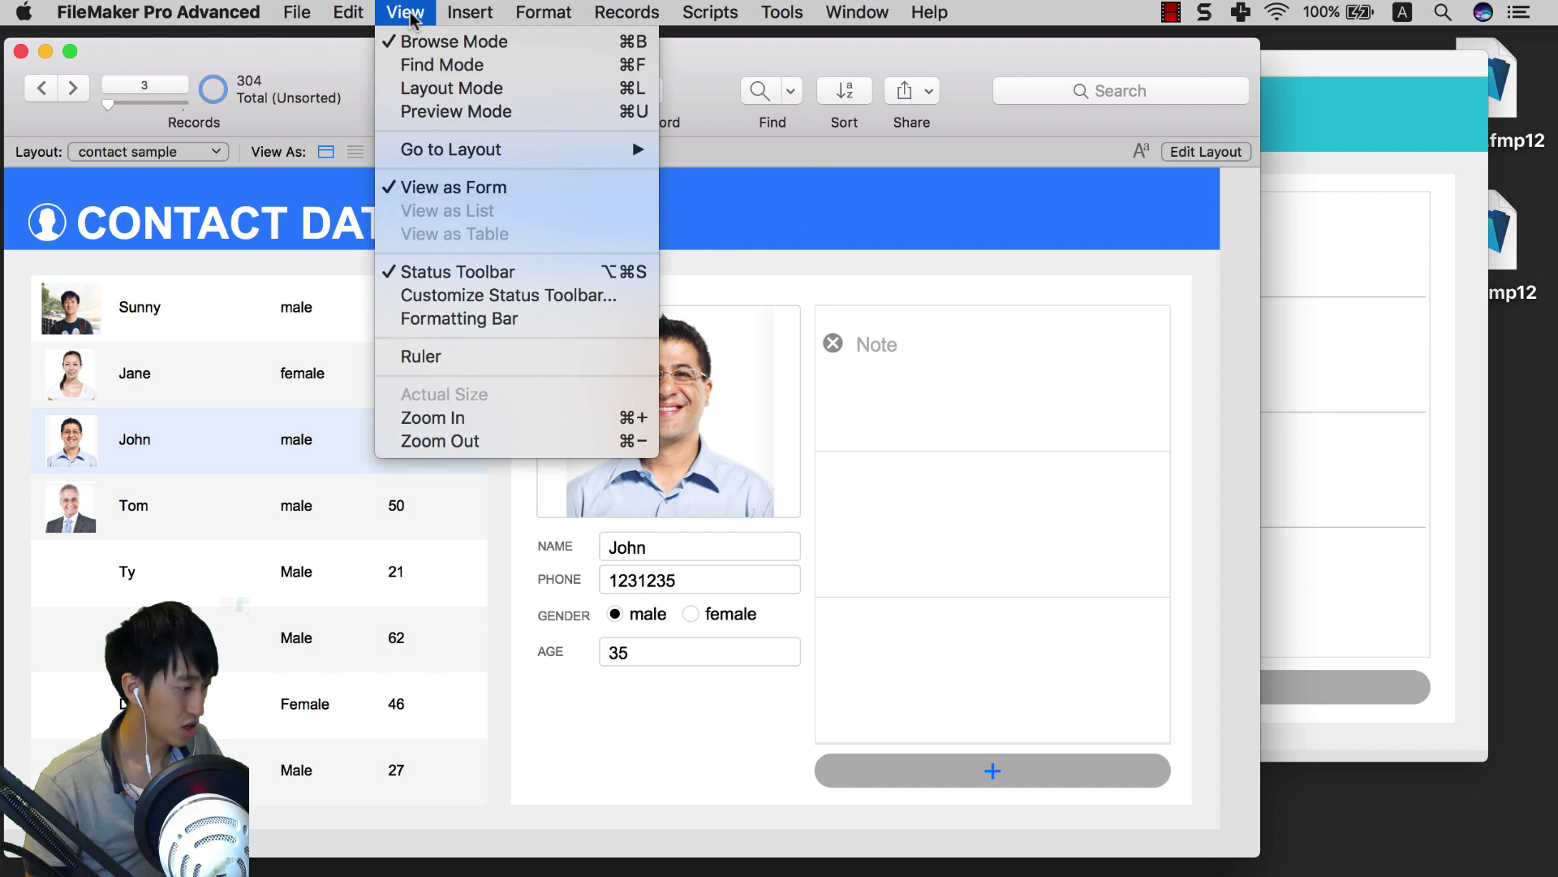
{"action": "left_click", "coordinate": [459, 271]}
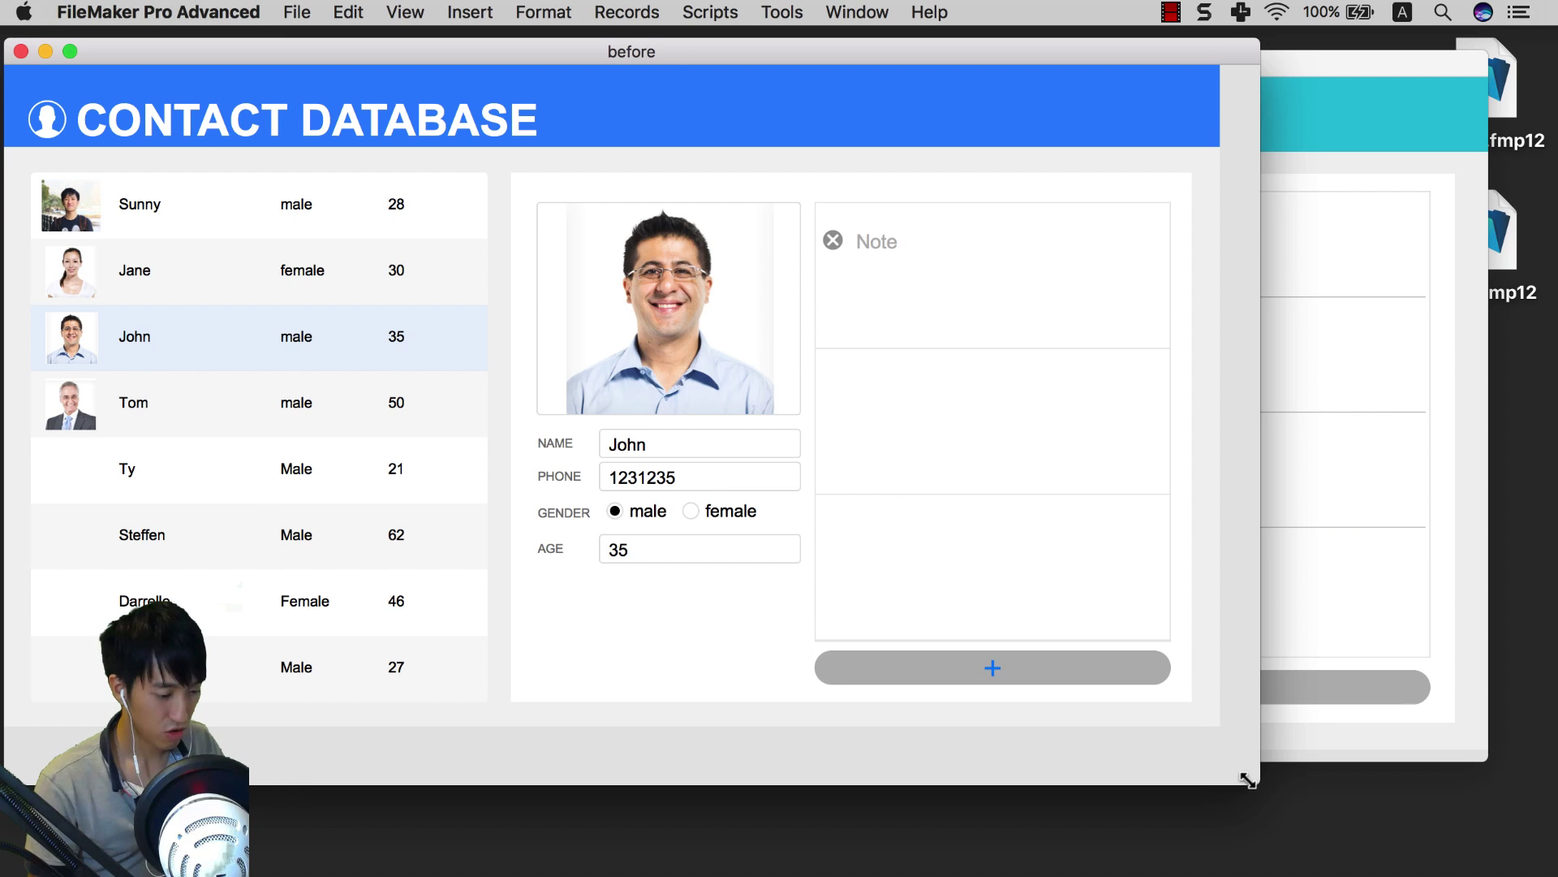
{"action": "left_click_drag", "start_coordinate": [1248, 781], "coordinate": [1216, 734]}
Step: Place the after window beside the before window, compare the two contact layouts, and bring the before file back to the front
{"action": "left_click", "coordinate": [1319, 491]}
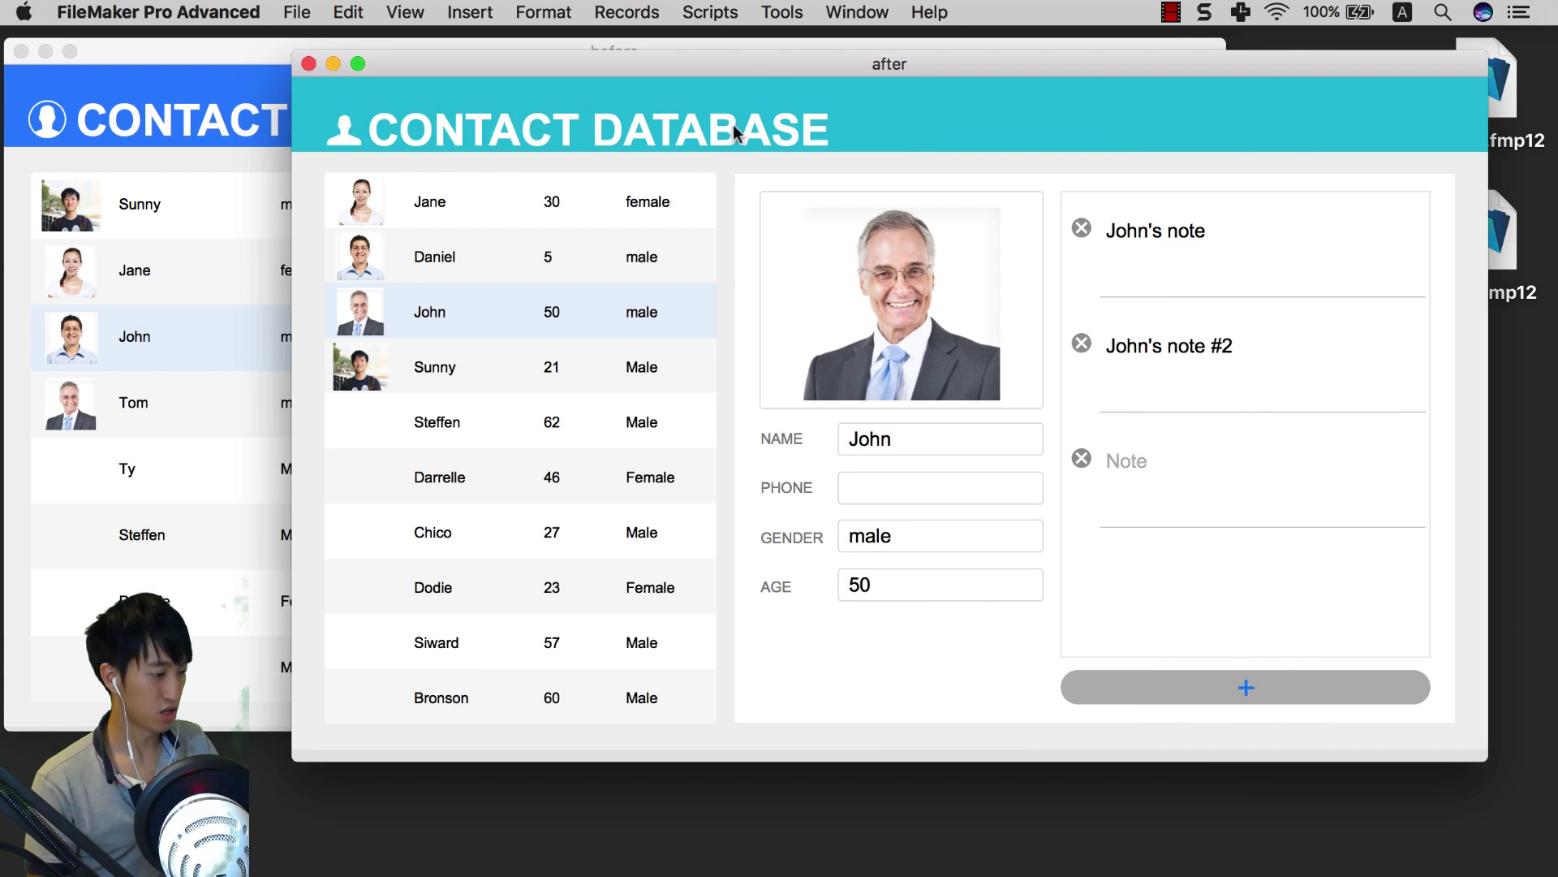
{"action": "left_click_drag", "start_coordinate": [791, 64], "coordinate": [860, 105]}
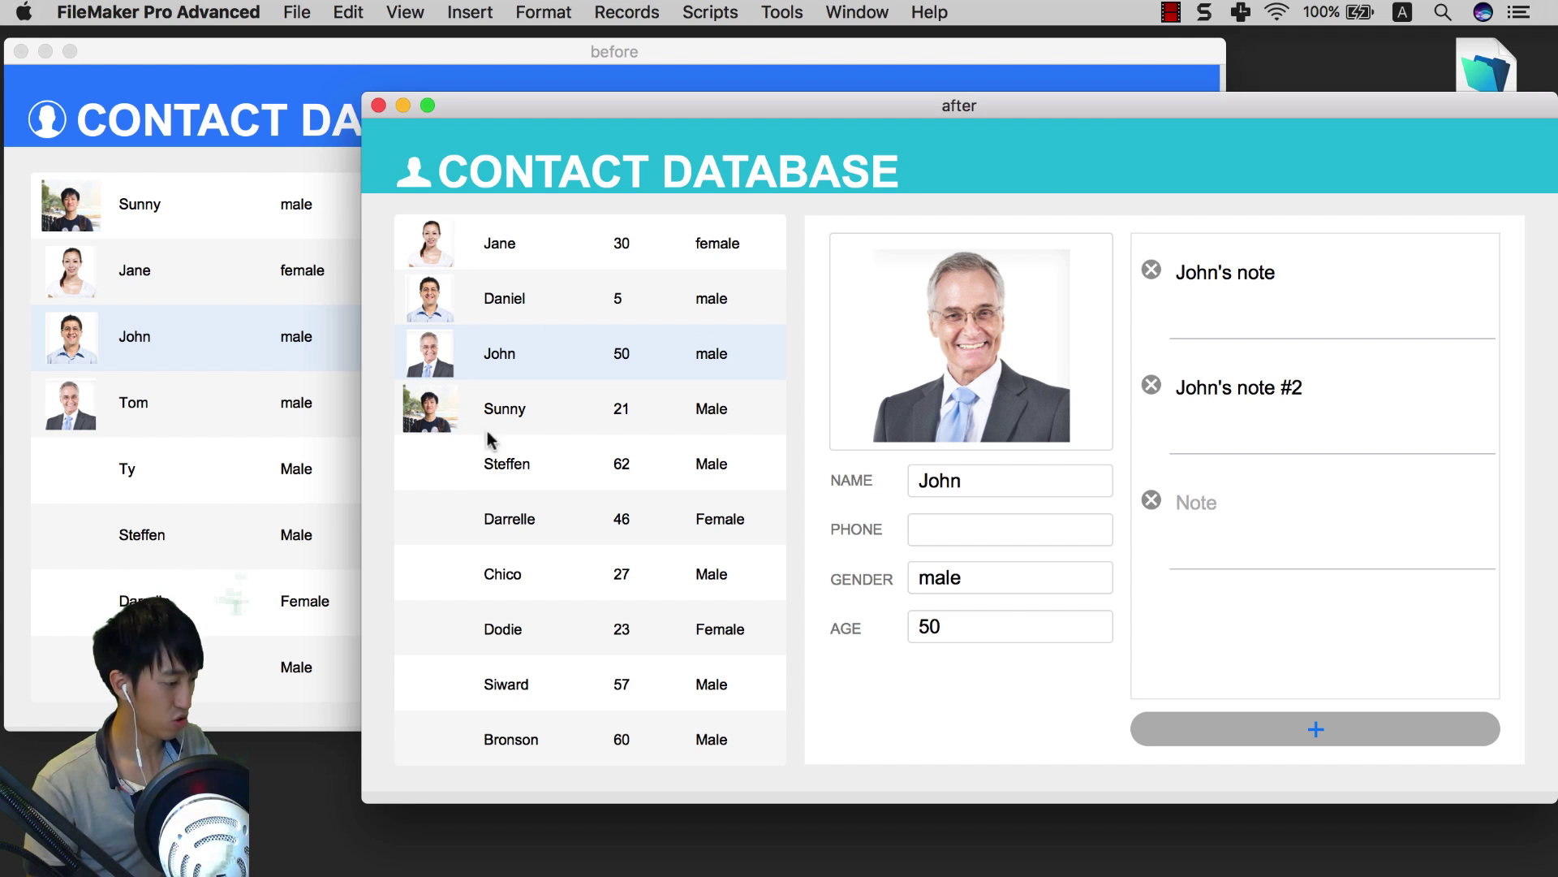
{"action": "left_click", "coordinate": [206, 289]}
{"action": "left_click", "coordinate": [1242, 472]}
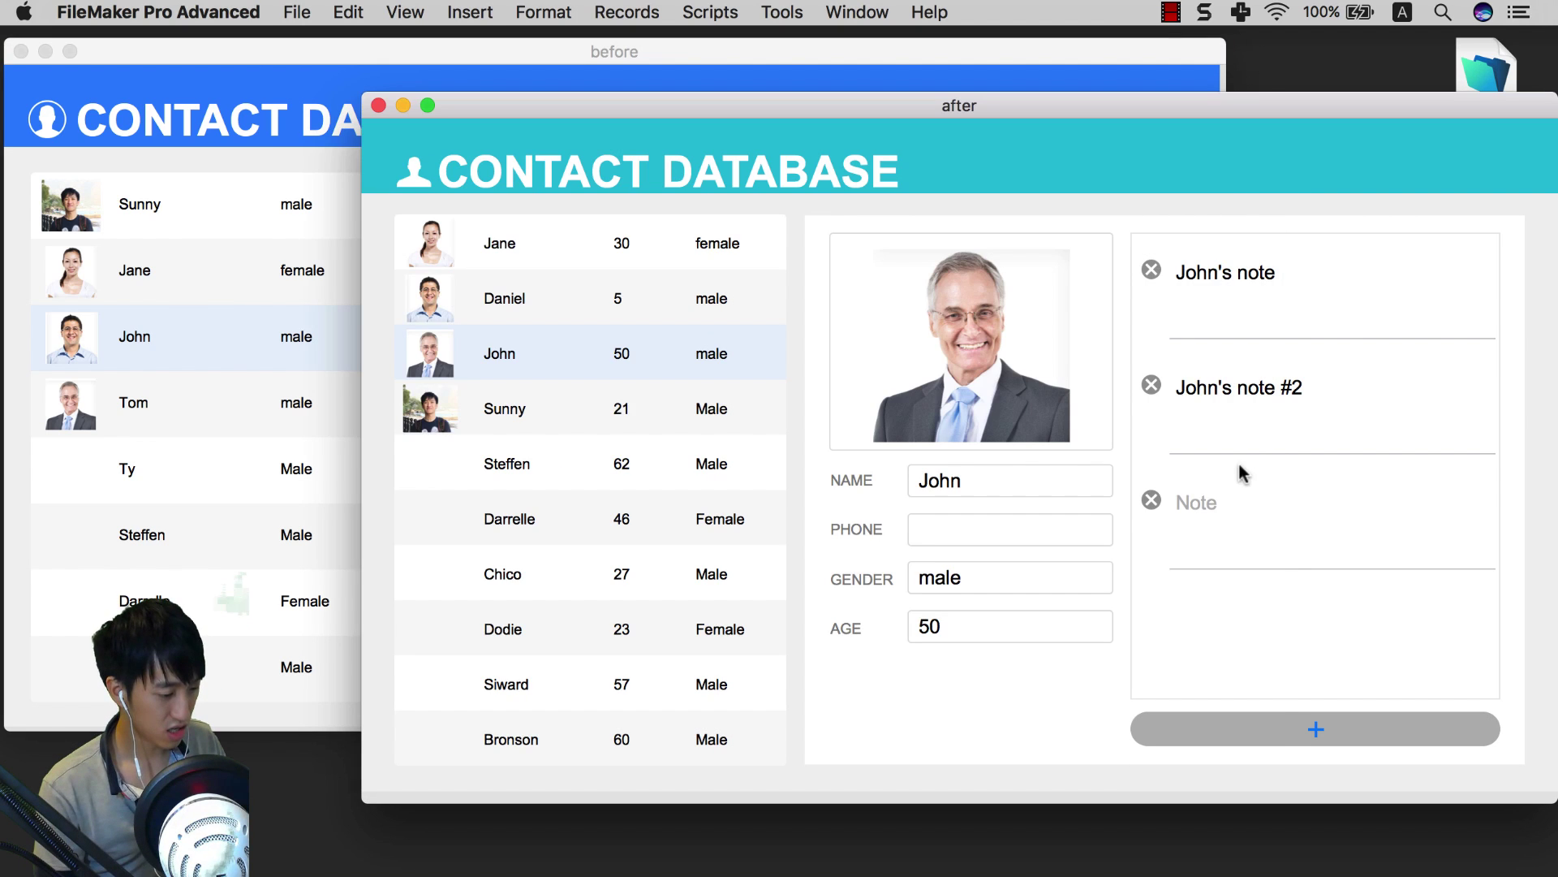
{"action": "left_click", "coordinate": [274, 397]}
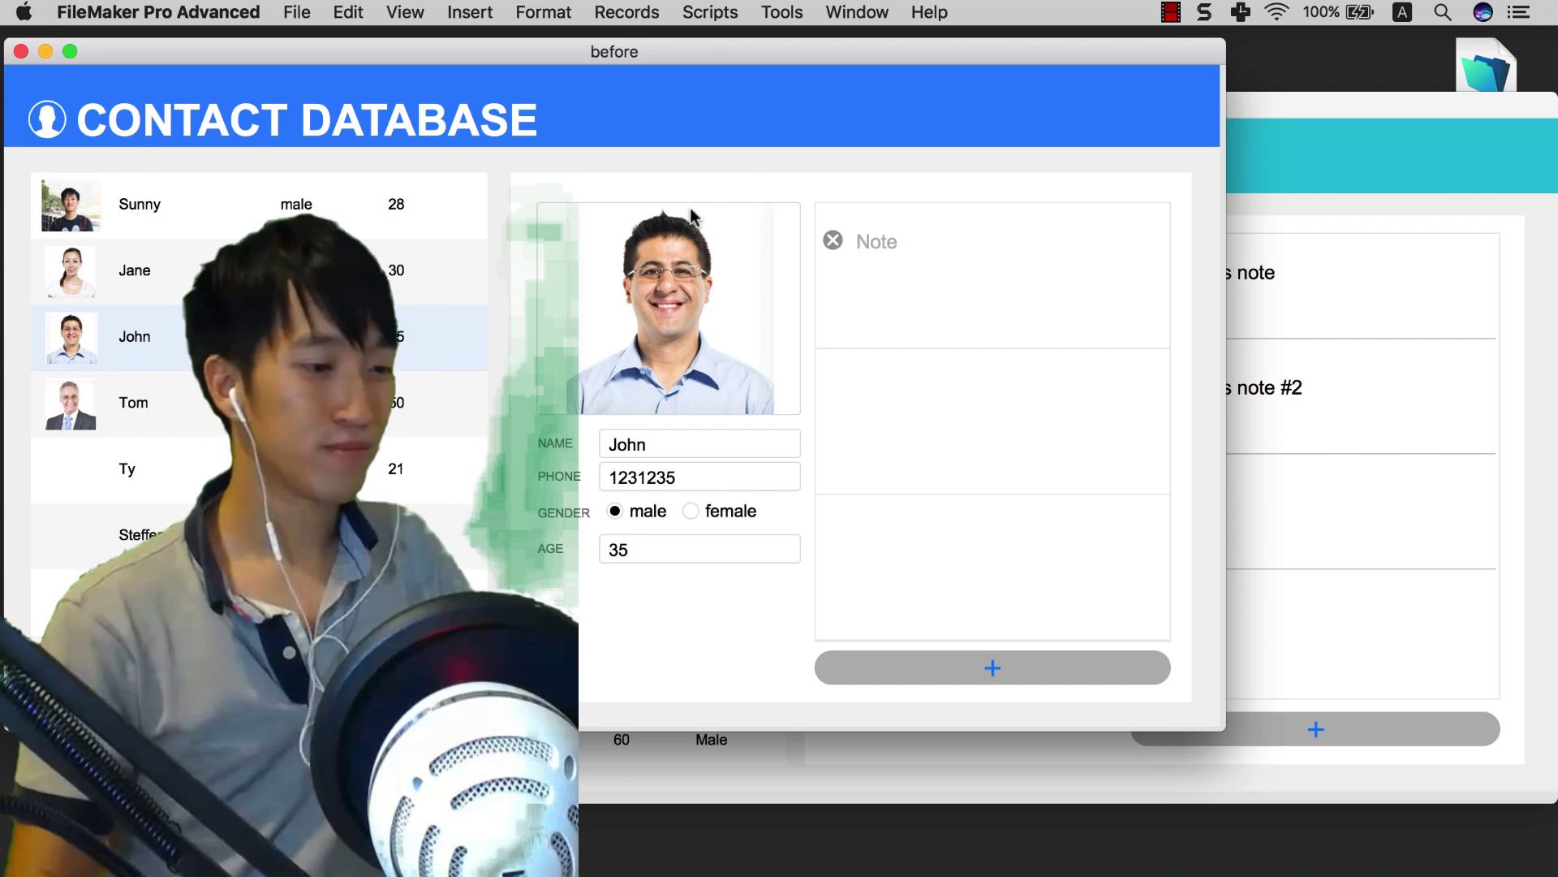
{"action": "left_click", "coordinate": [1170, 12]}
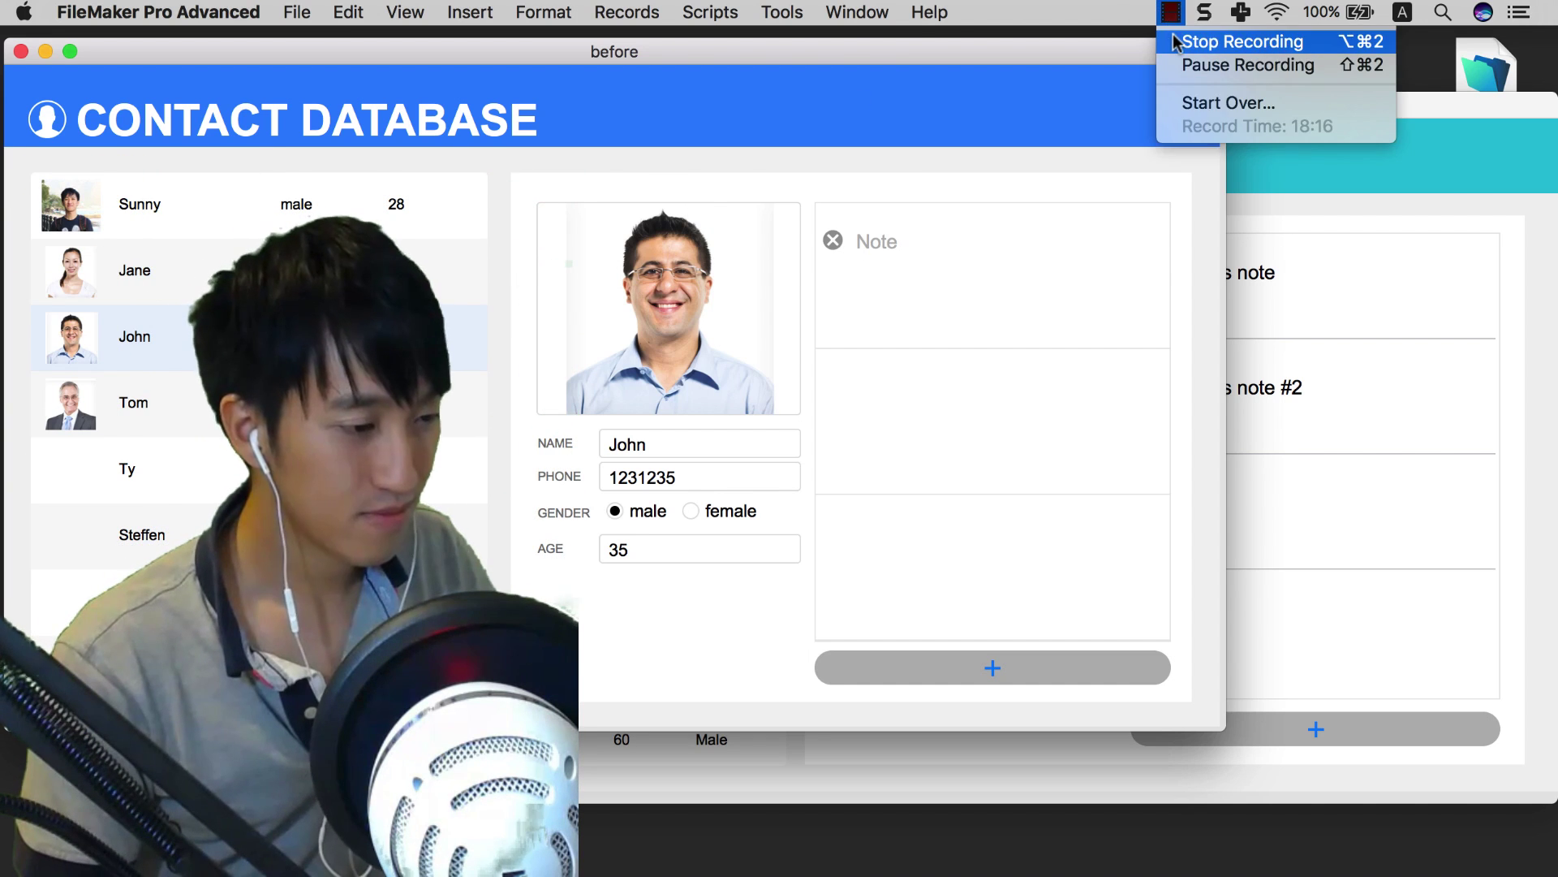